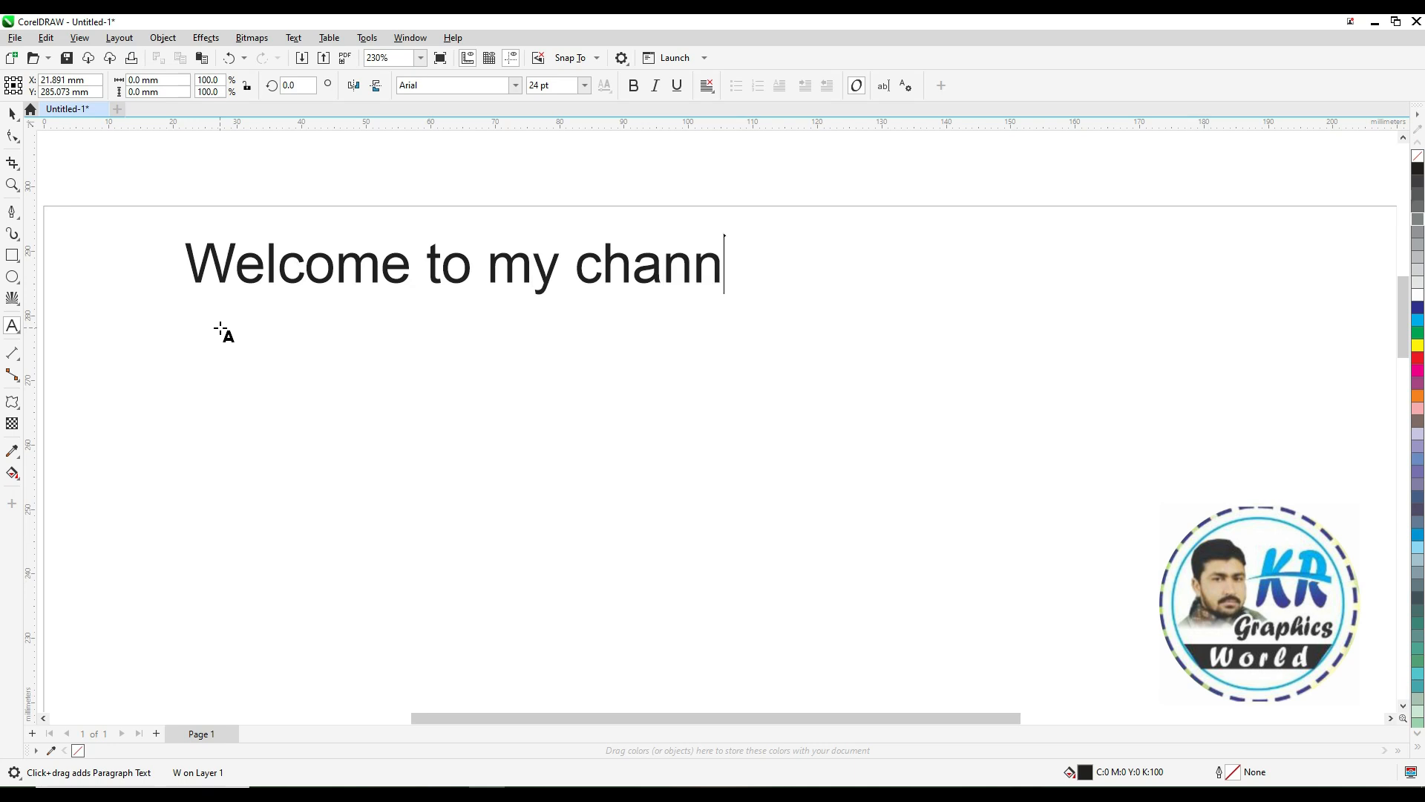
Complete the text 'Welcome to my channel' and add a second line reading 'KR GRAPHICS WORLD'
text(KR)
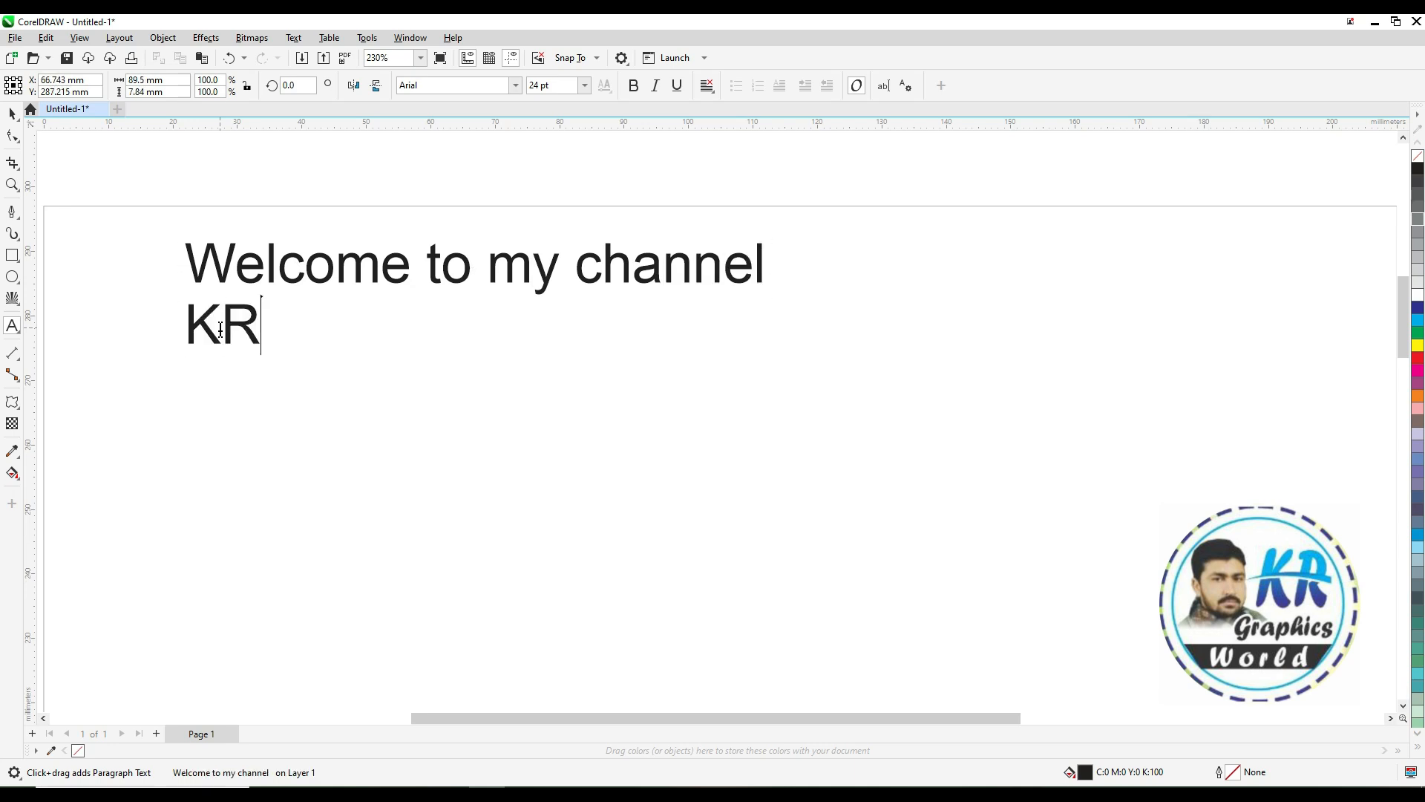
text( GRAPHICS WORLD)
key(ctrl+space)
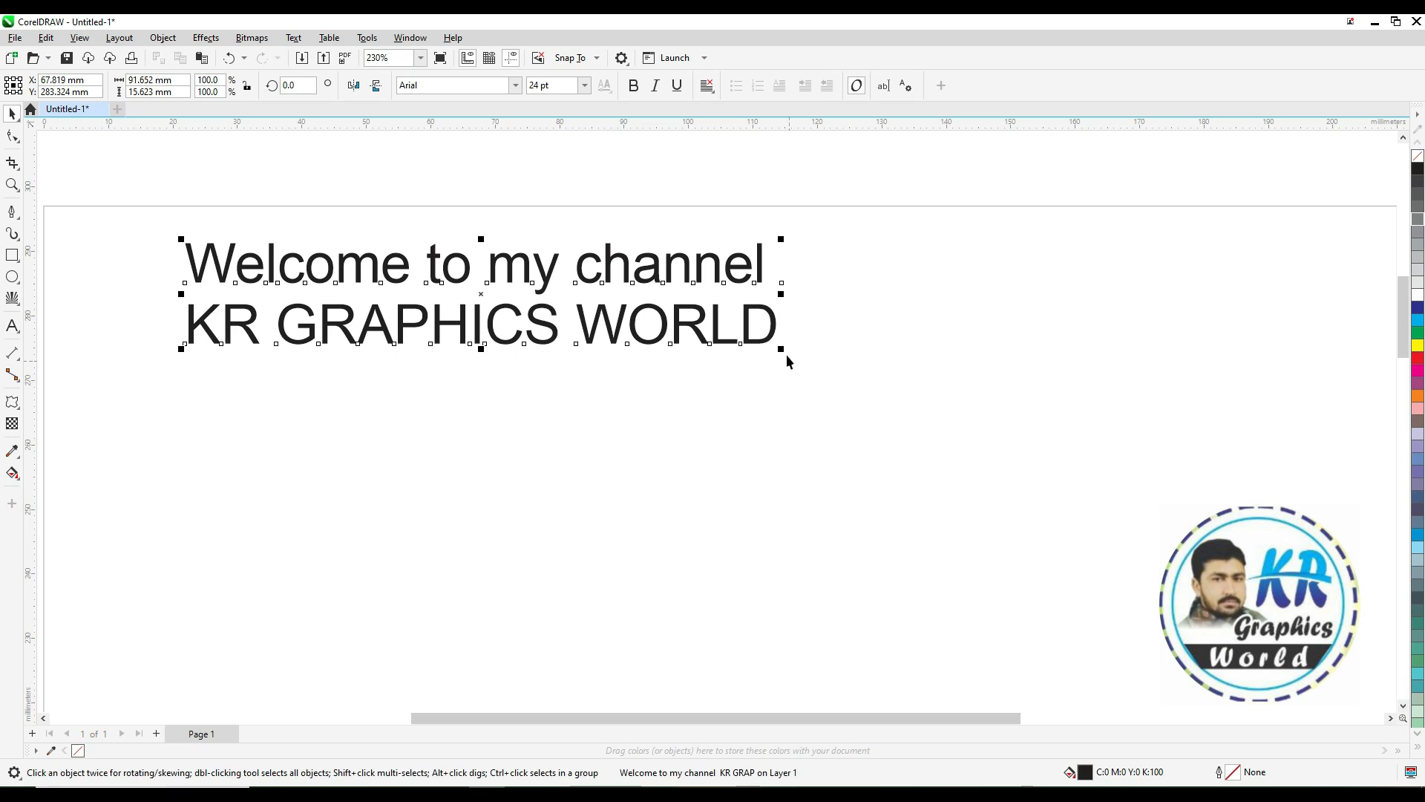
Draw a rectangle about 146 by 83 mm on the empty page
drag(783, 348, 1040, 513)
scroll(923, 549, down, 2)
key(F2)
drag(578, 497, 1055, 669)
click(681, 438)
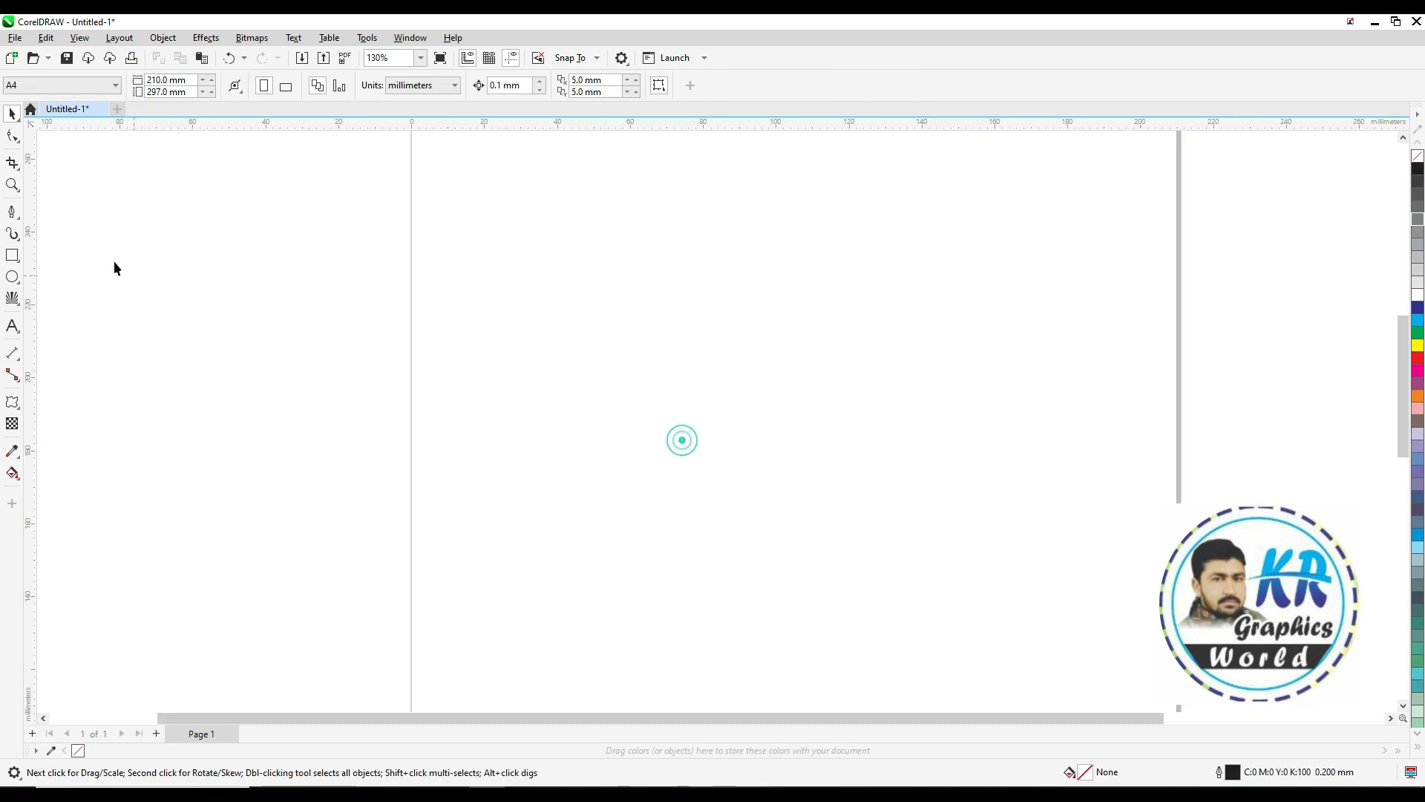
click(19, 260)
drag(511, 225, 1043, 527)
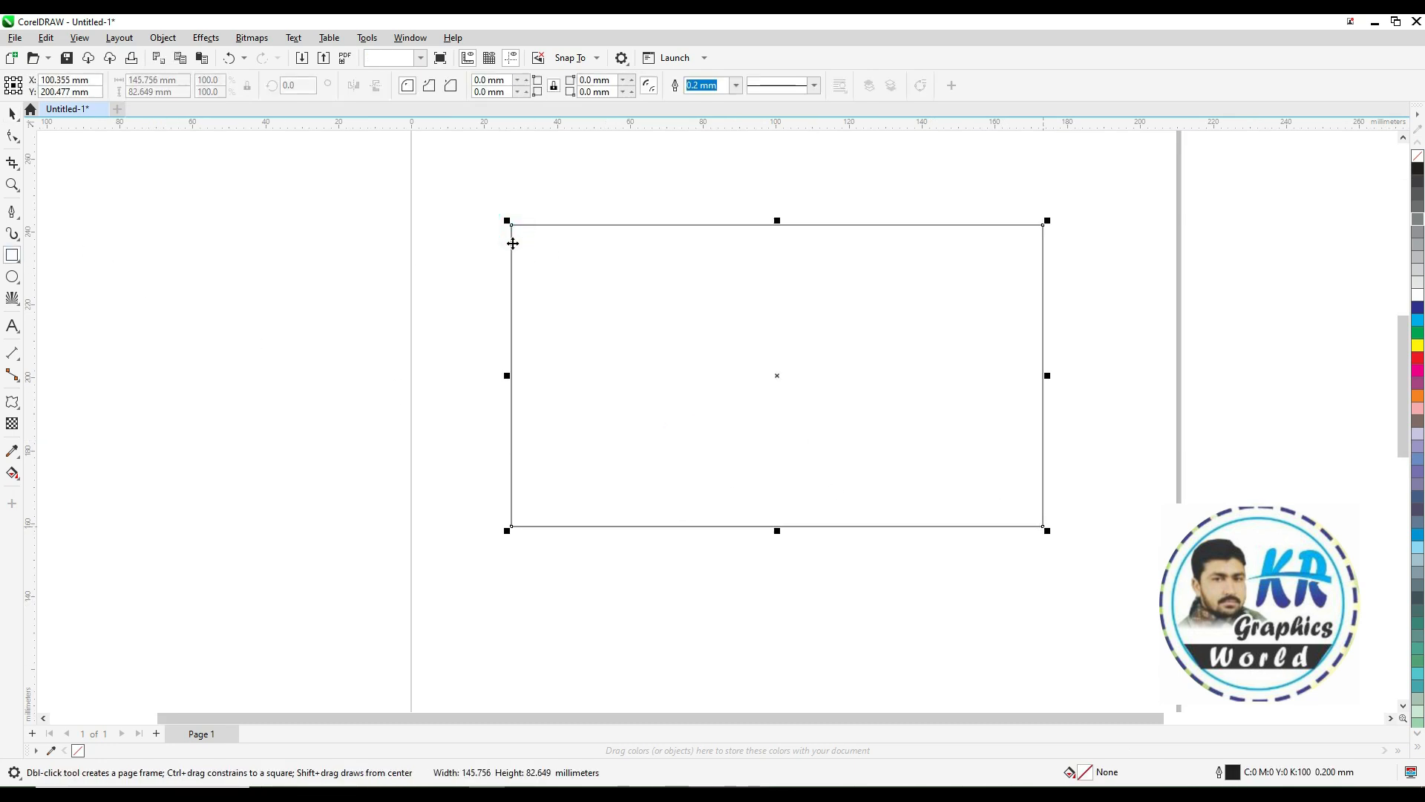
Switch the document units to inches and set the rectangle's size to 3.5 by 2.0 inches
click(234, 189)
click(423, 85)
click(422, 100)
click(511, 225)
double_click(158, 80)
text(3.2)
key(Return)
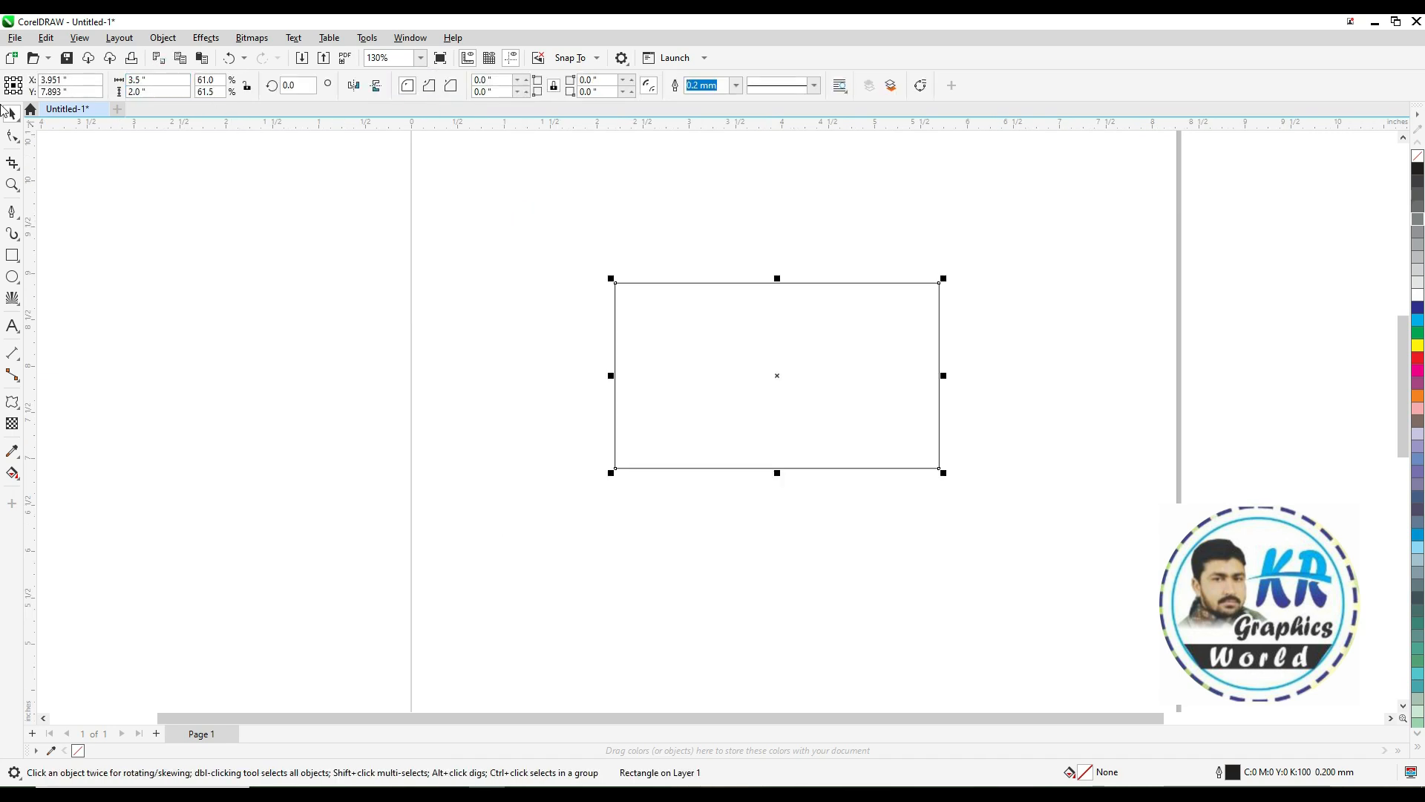
Add a horizontal guideline and a vertical guideline just inside the card's bottom and left edges
key(shift+F2)
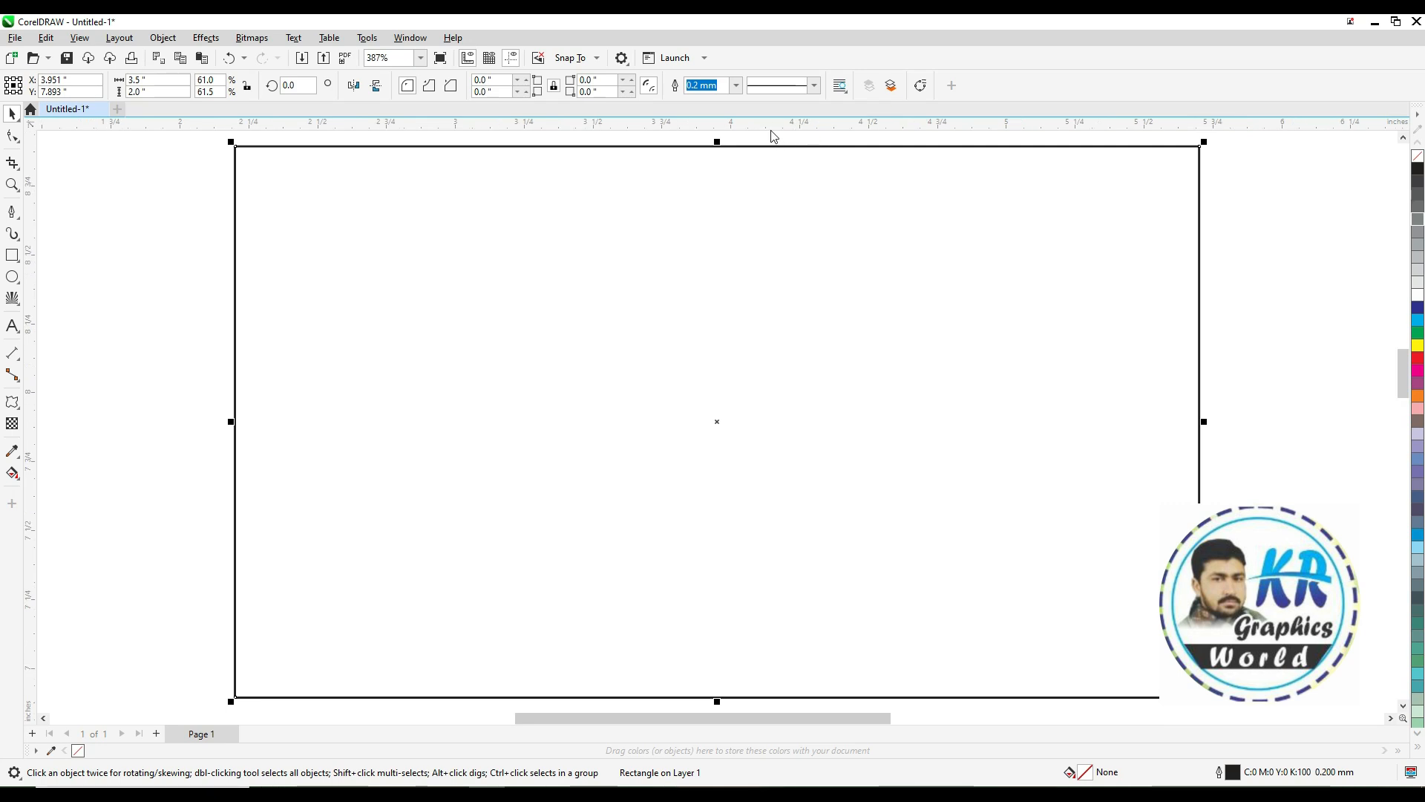
drag(780, 167, 794, 672)
drag(173, 449, 259, 457)
right_click(259, 457)
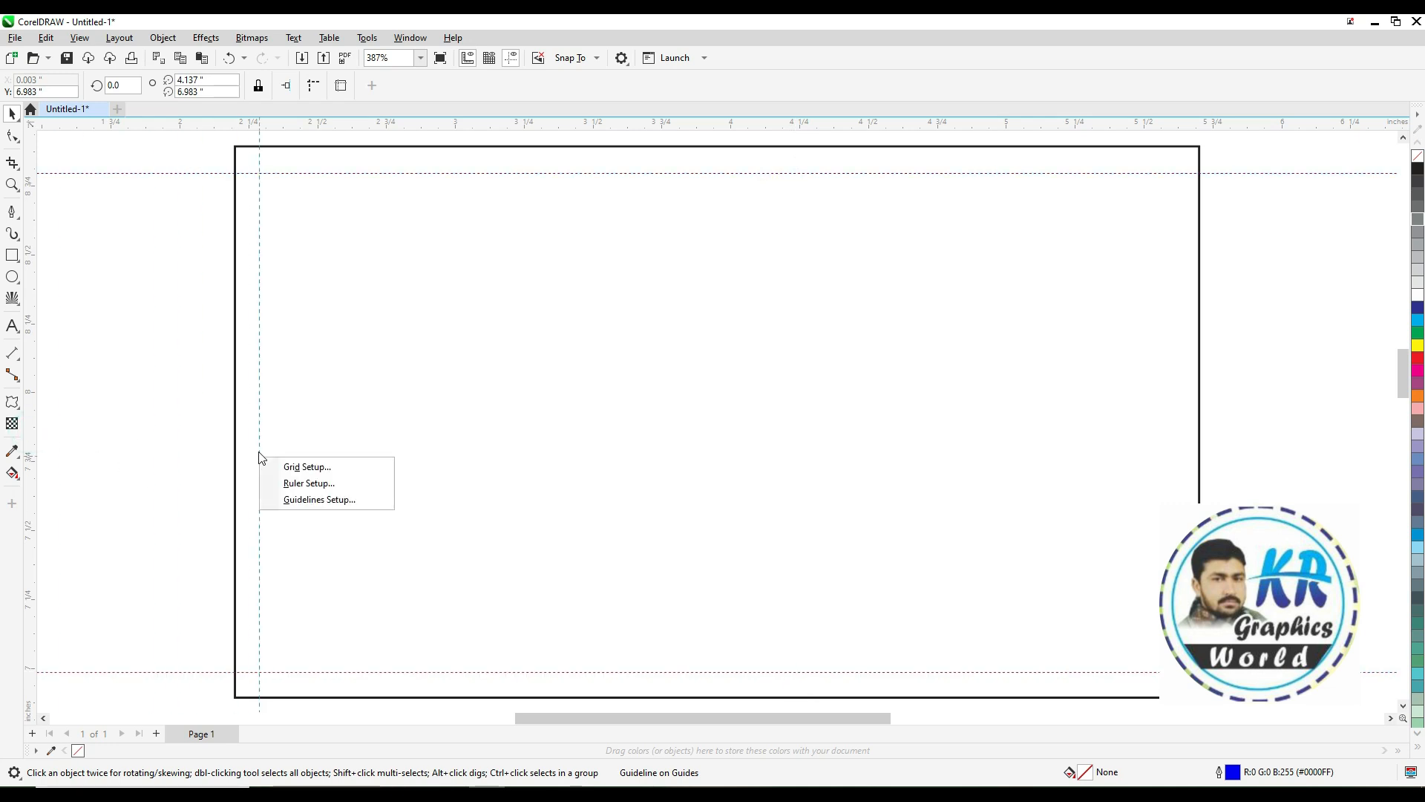
click(262, 416)
Place another vertical guideline just inside the card's right edge
click(256, 403)
drag(258, 405, 1173, 506)
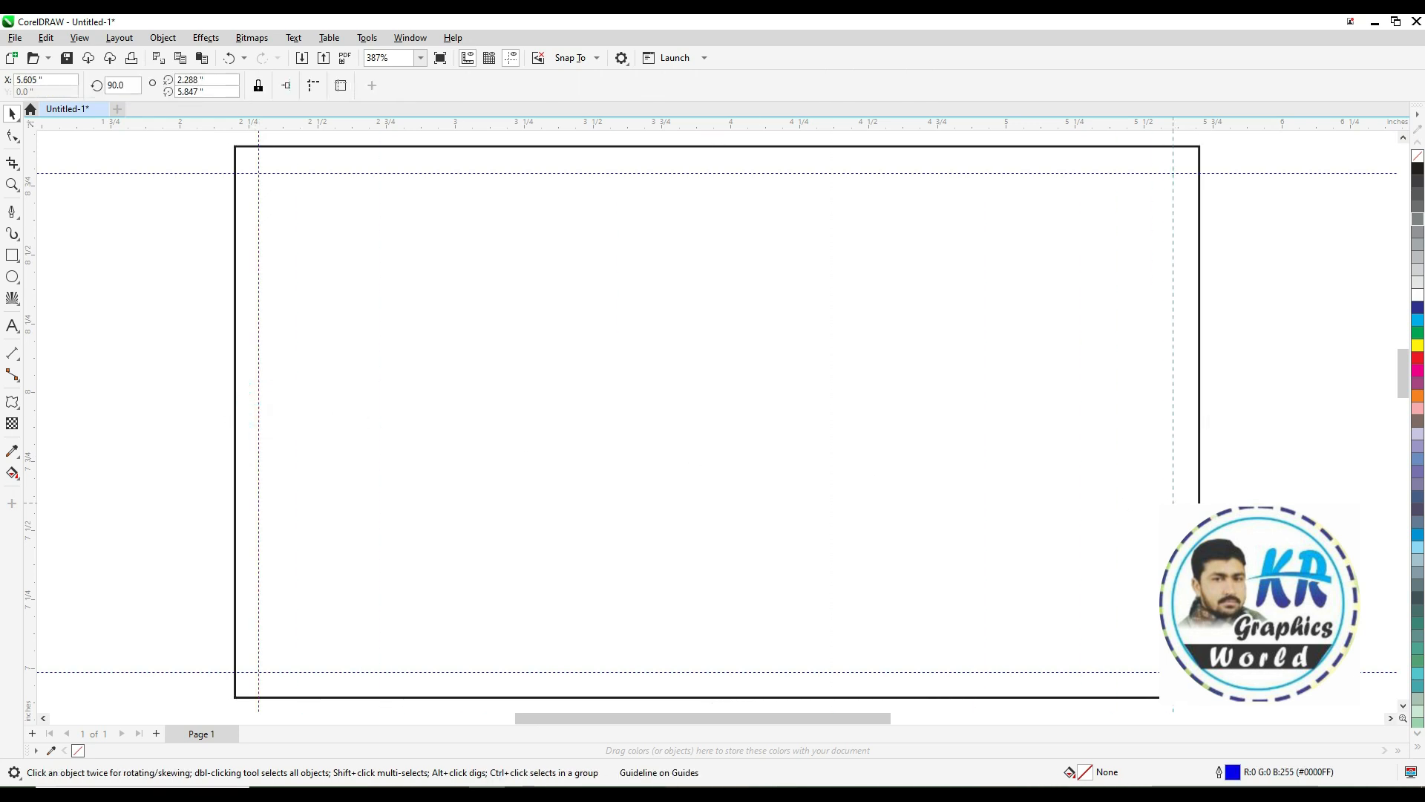
click(1238, 445)
click(1199, 429)
click(1227, 437)
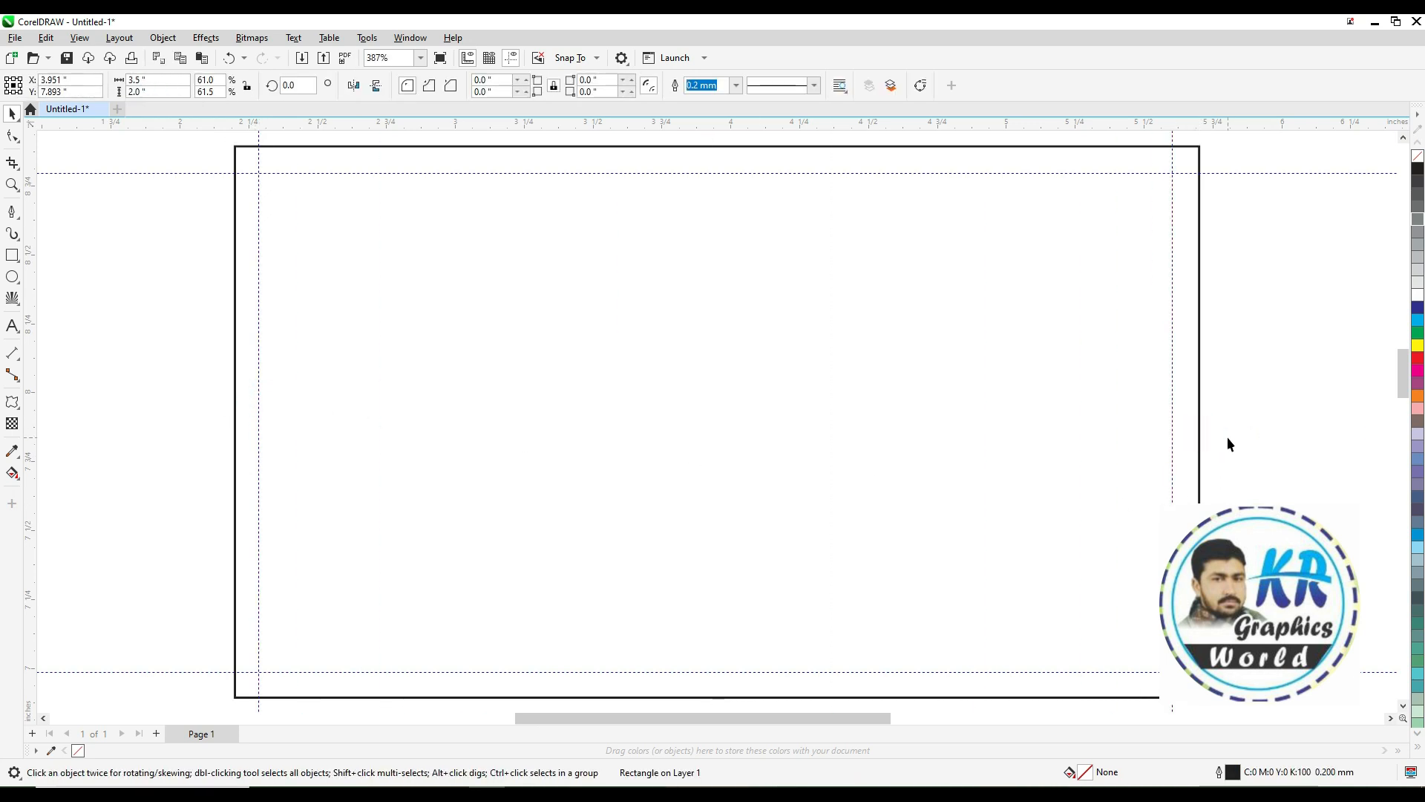
Draw a second rectangle about 2.41 by 1.31 inches beside the card
scroll(1219, 442, down, 2)
key(z)
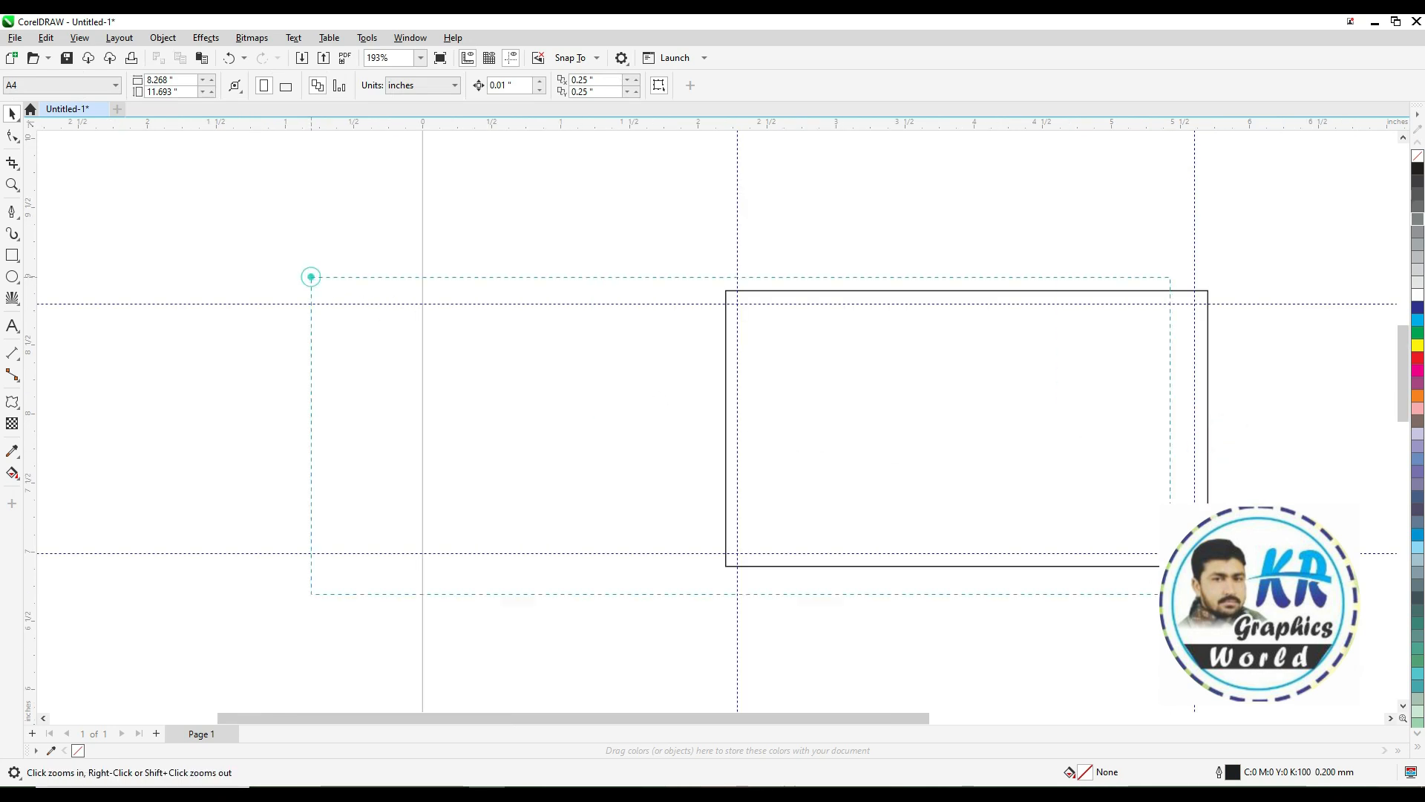
drag(1170, 593, 1056, 588)
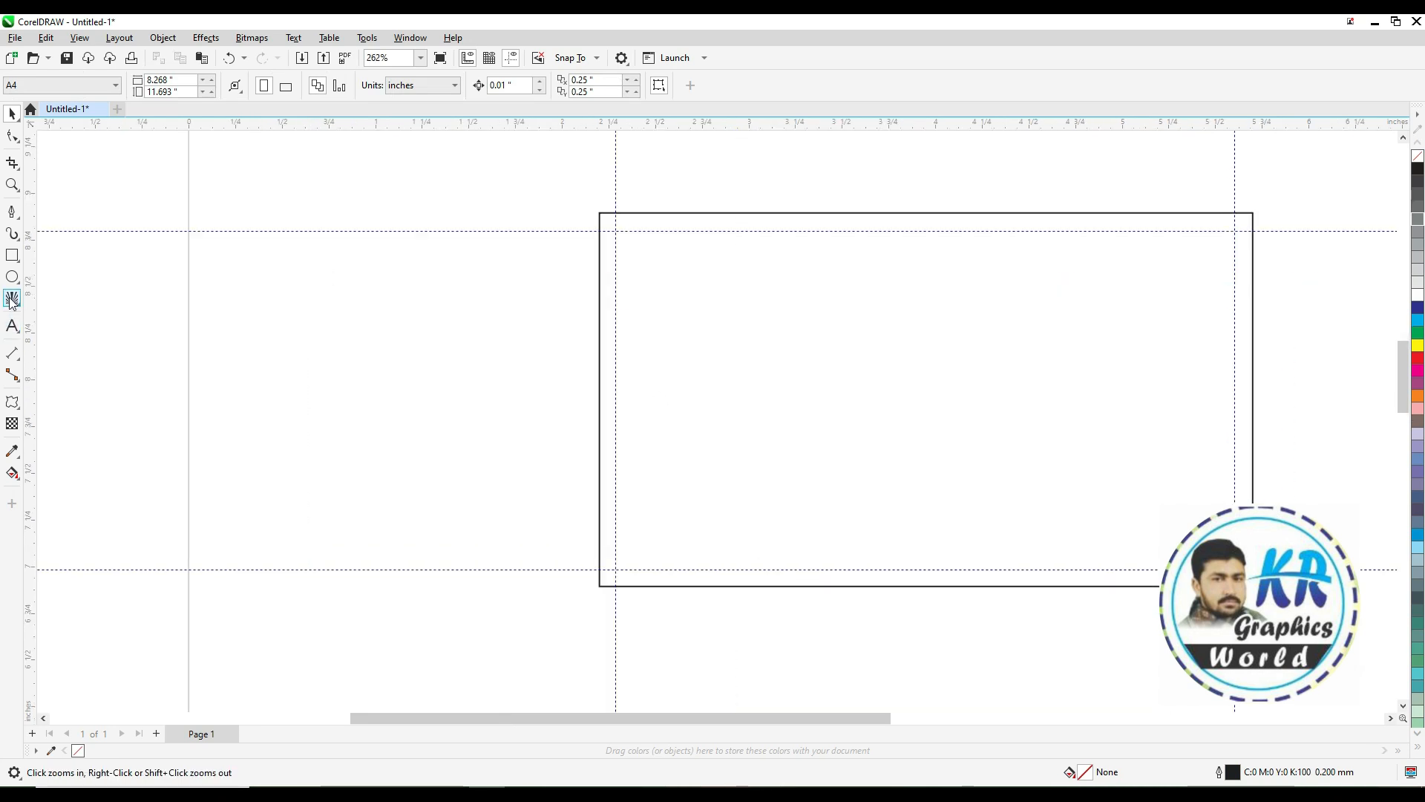
click(12, 255)
drag(253, 276, 705, 534)
key(space)
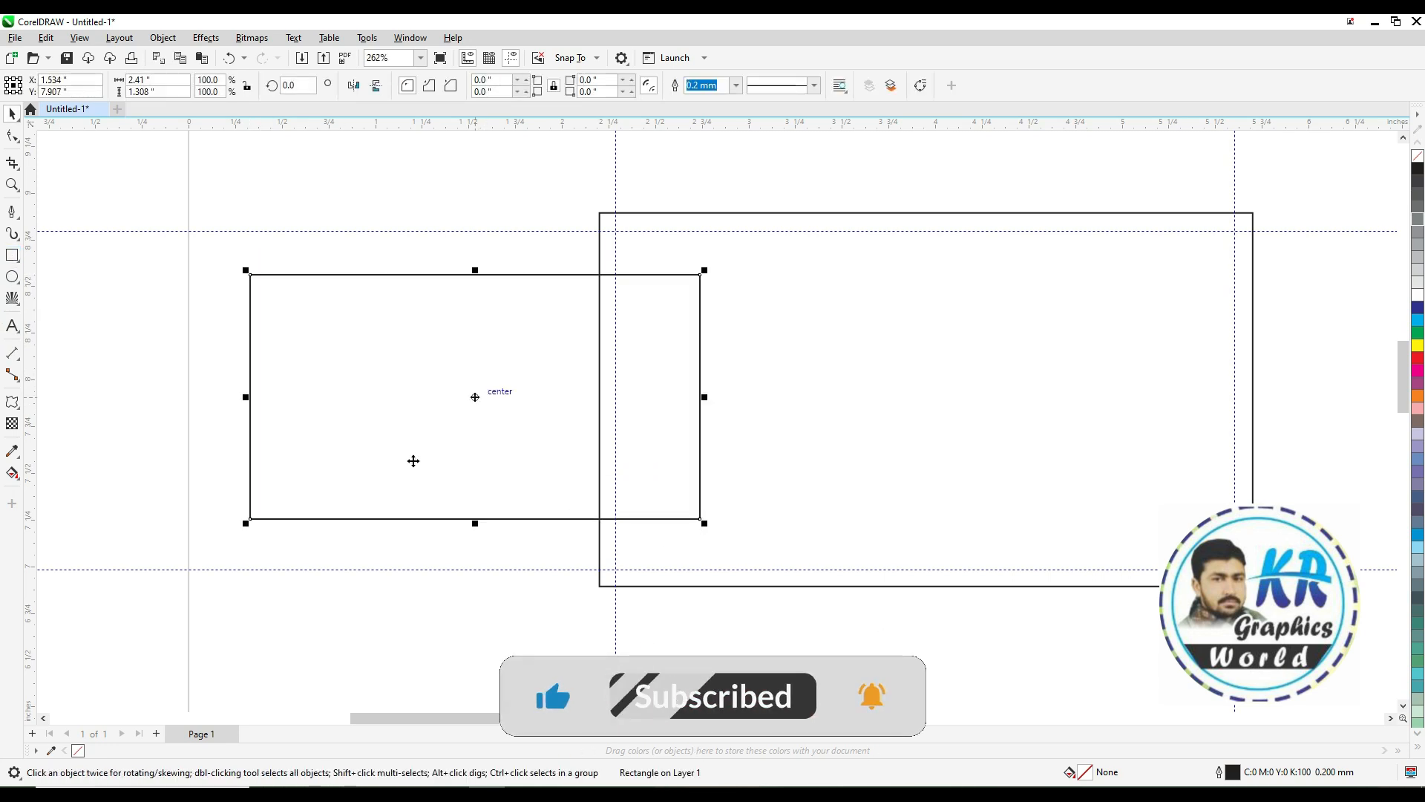
Move the second rectangle to sit below the card
drag(475, 397, 315, 537)
key(shift+F2)
scroll(668, 508, down, 2)
drag(665, 481, 1035, 607)
scroll(965, 592, up, 2)
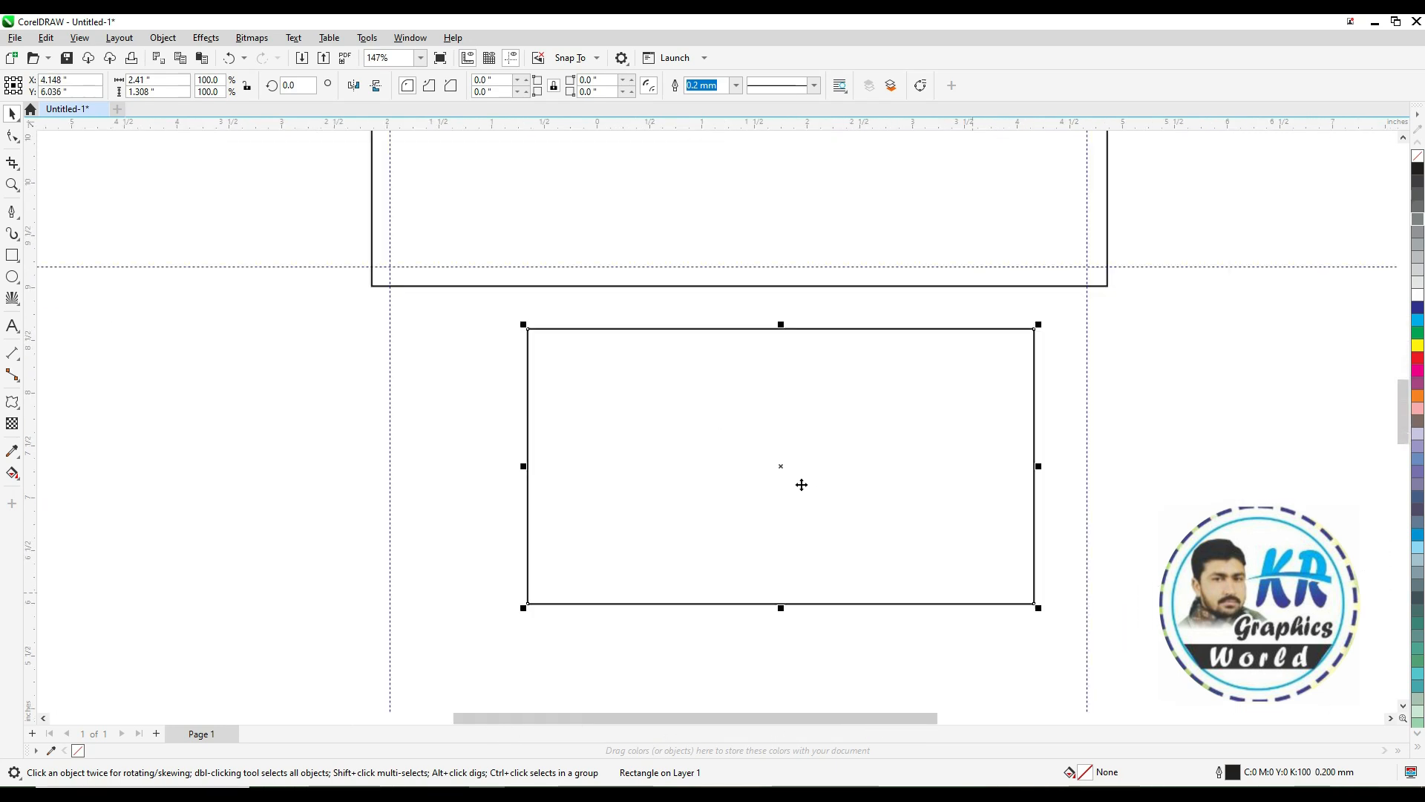
drag(773, 485, 765, 505)
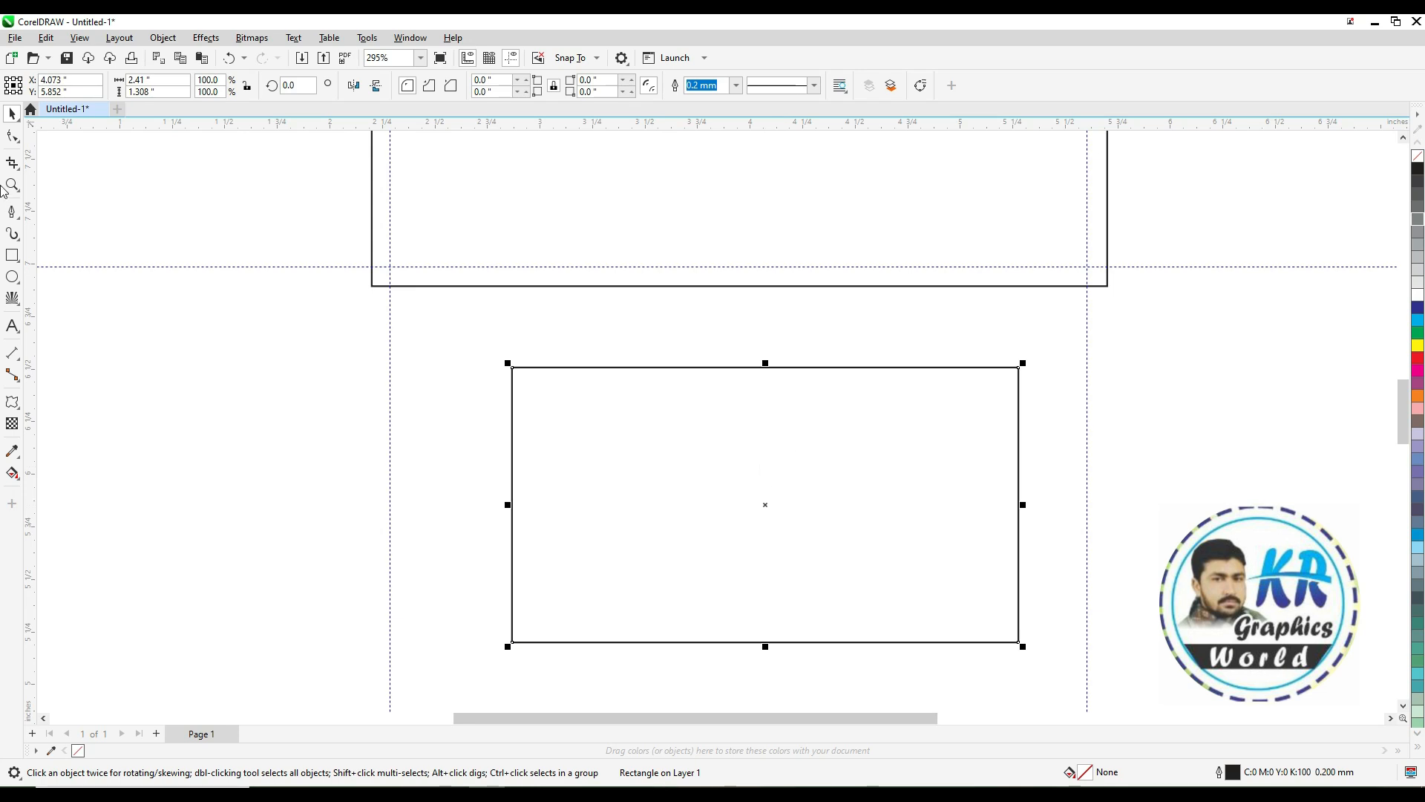
Round the second rectangle's corners strongly with the Shape tool
click(12, 139)
drag(512, 368, 610, 452)
key(space)
Select and delete all the guidelines
click(1163, 267)
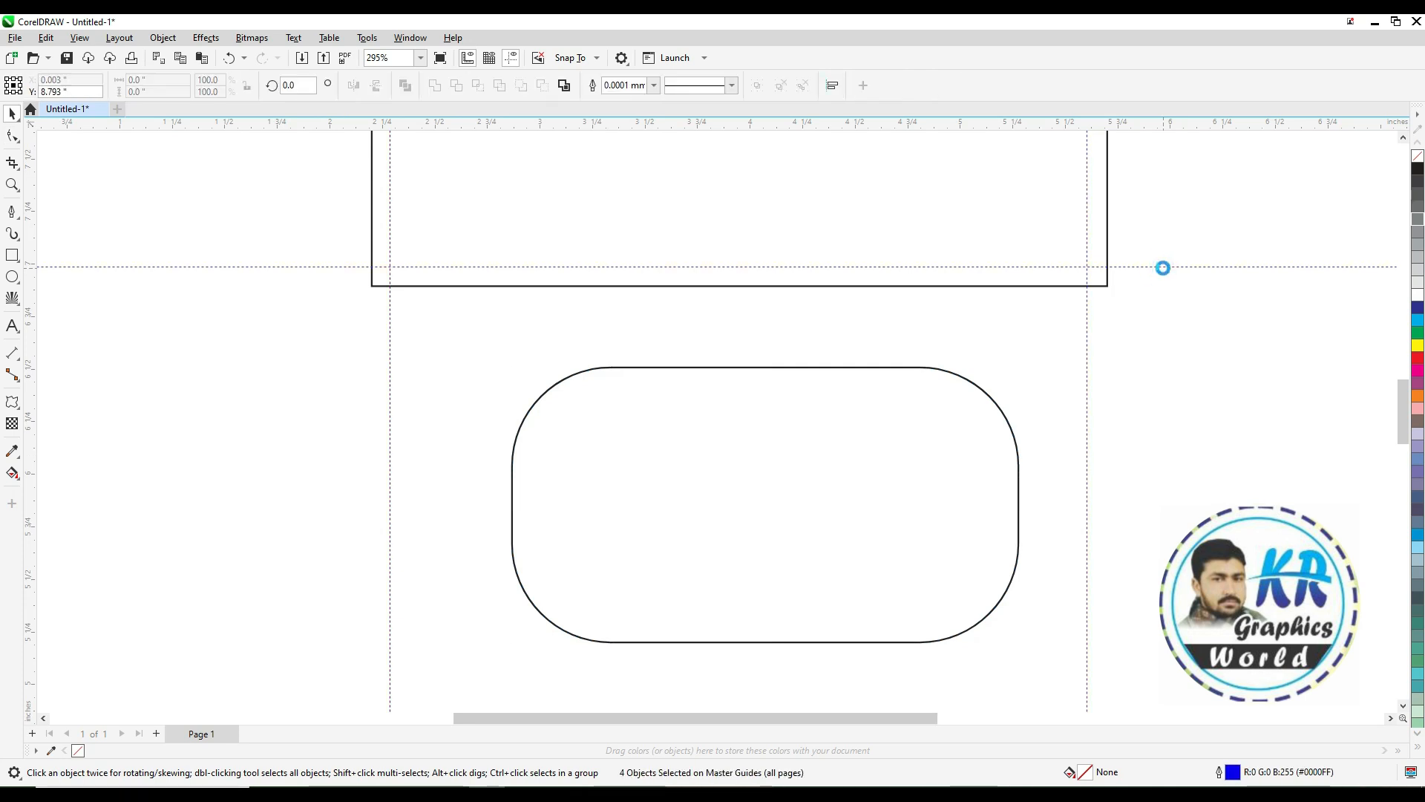
key(Delete)
Move the rounded rectangle left, convert it to curves, and make all its nodes smooth
drag(835, 366, 720, 366)
click(12, 136)
key(ctrl+q)
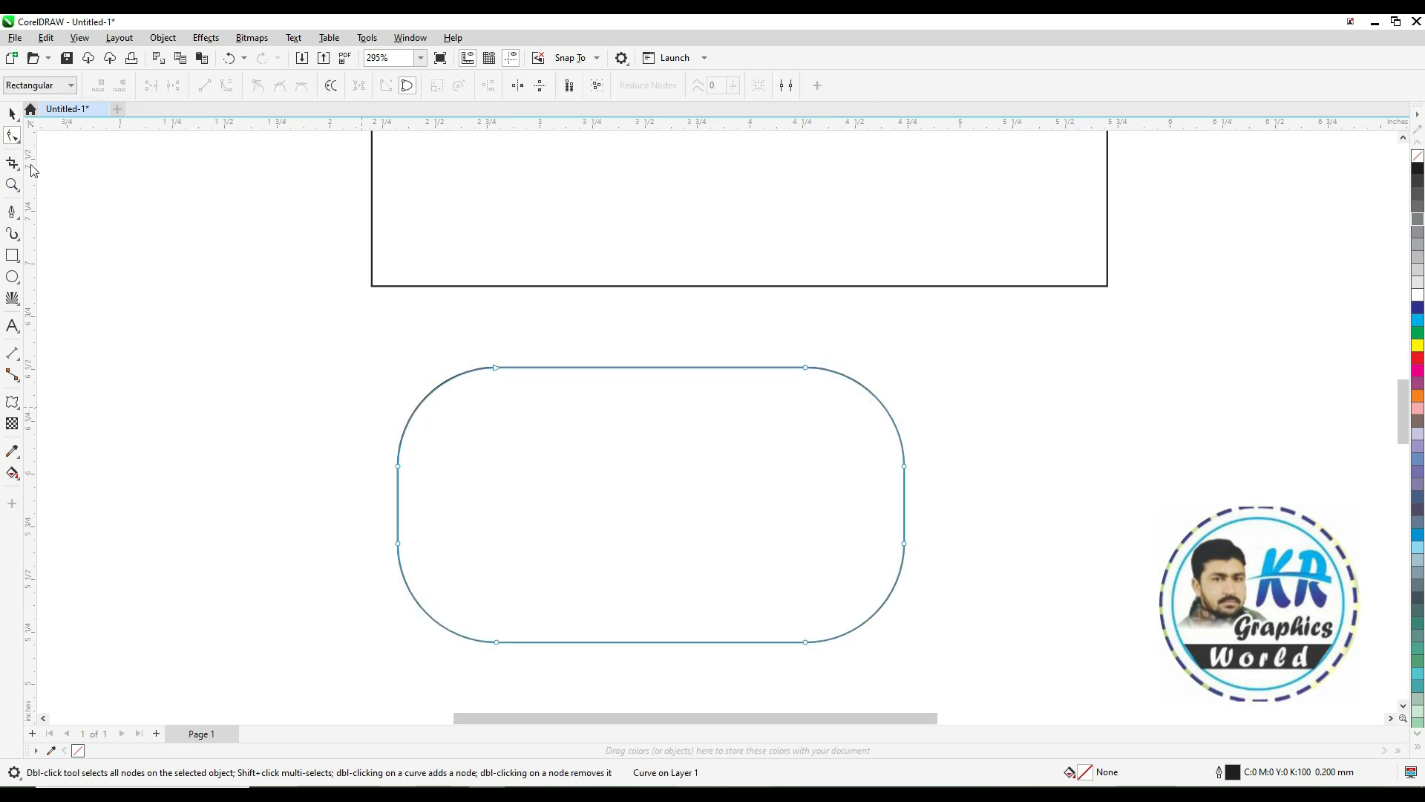
double_click(13, 136)
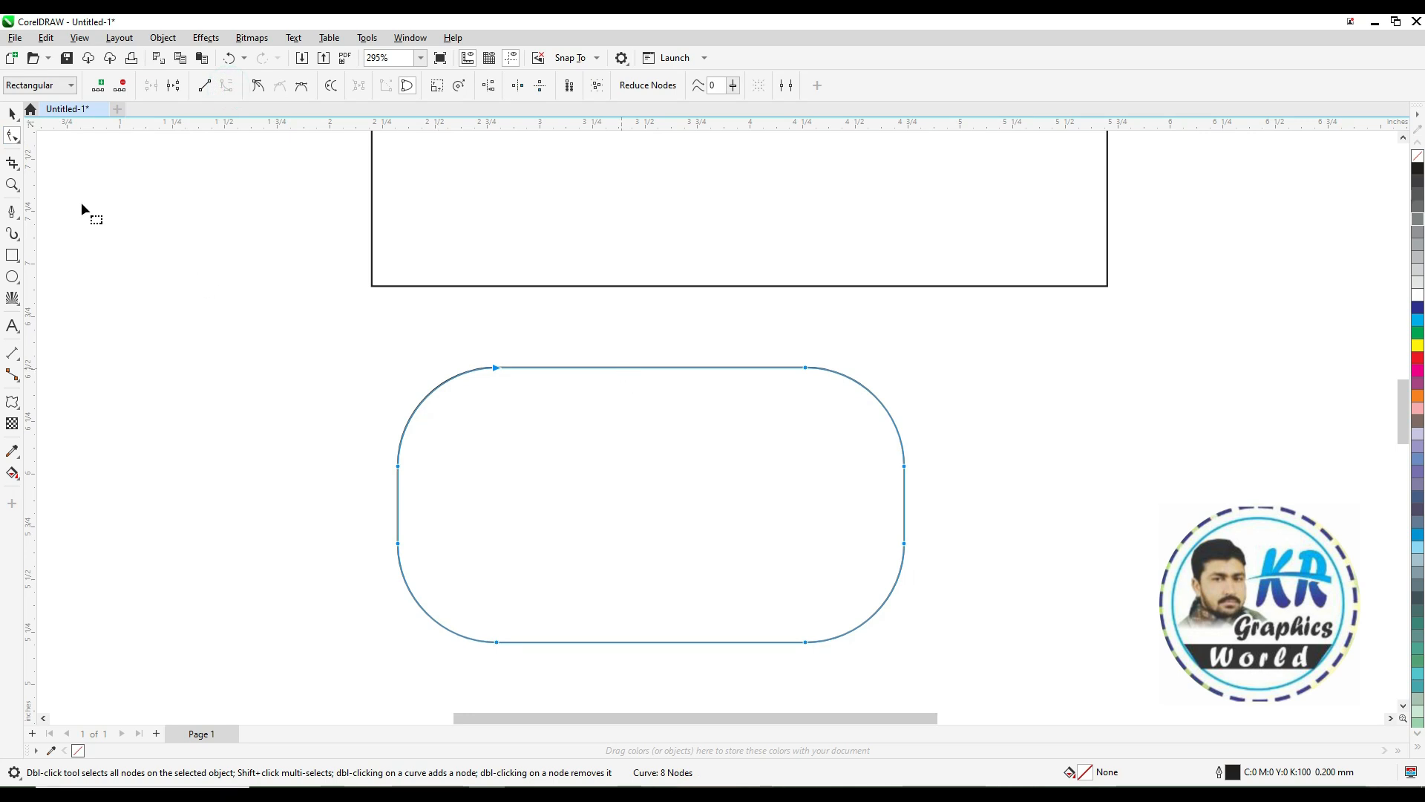
click(301, 87)
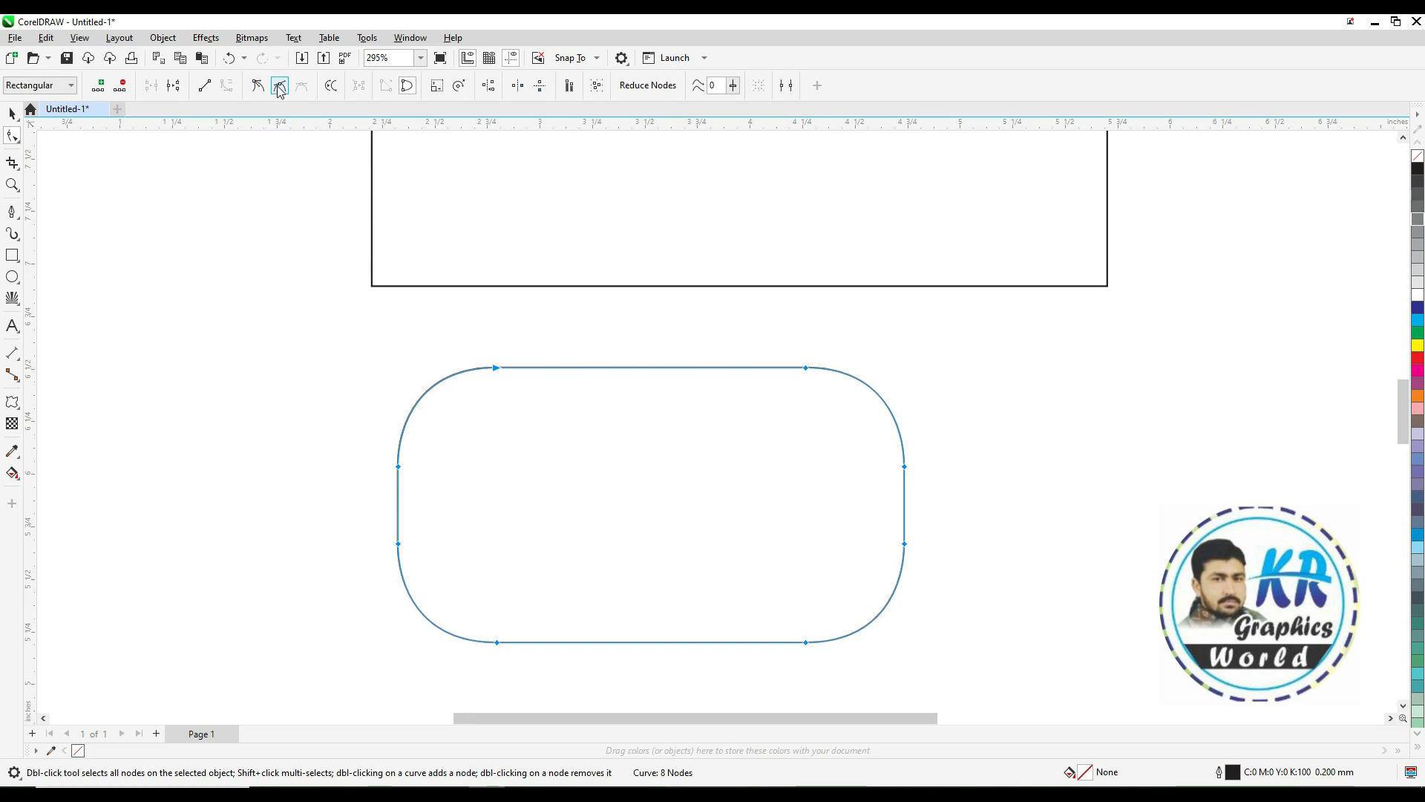
Bend the curve's top, bottom, left and right segments inward to form a bone-like shape
drag(573, 367, 566, 421)
click(512, 643)
drag(528, 641, 530, 579)
mouse_move(398, 502)
mouse_down()
mouse_move(461, 517)
mouse_move(443, 535)
mouse_move(449, 562)
mouse_move(460, 518)
mouse_move(421, 499)
mouse_up()
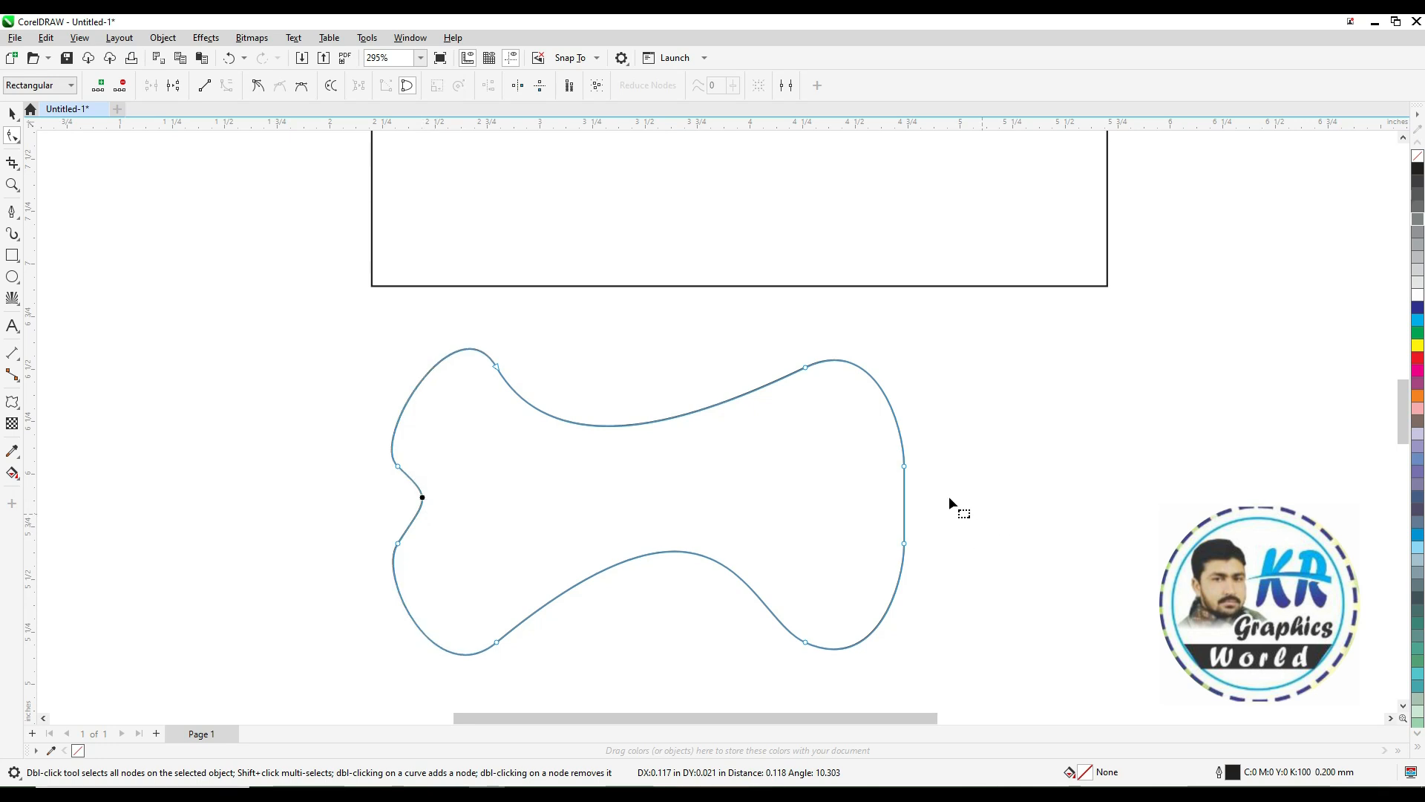
drag(905, 491, 873, 511)
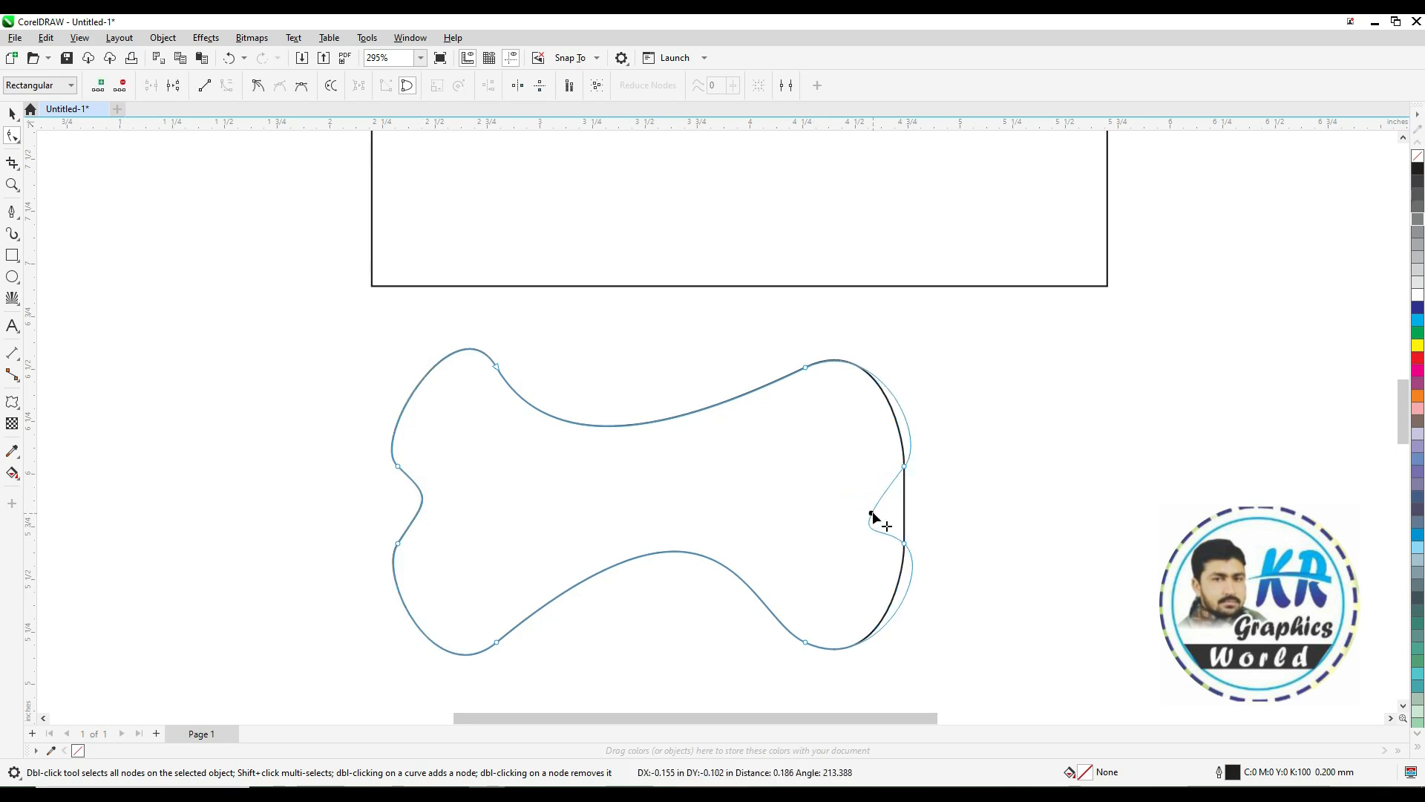
Delete the upper-right and lower-left nodes of the bone shape
click(806, 368)
key(Delete)
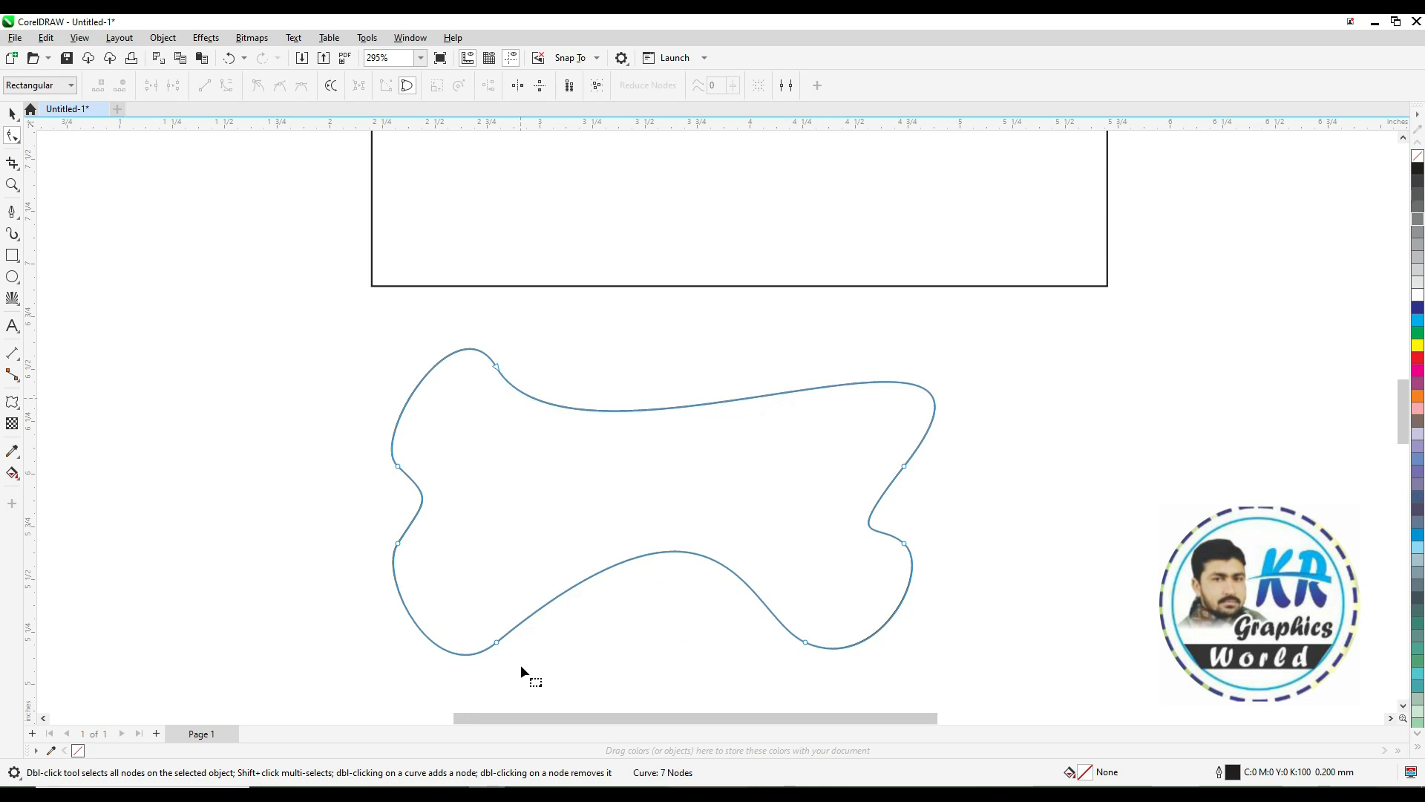
click(497, 642)
key(Delete)
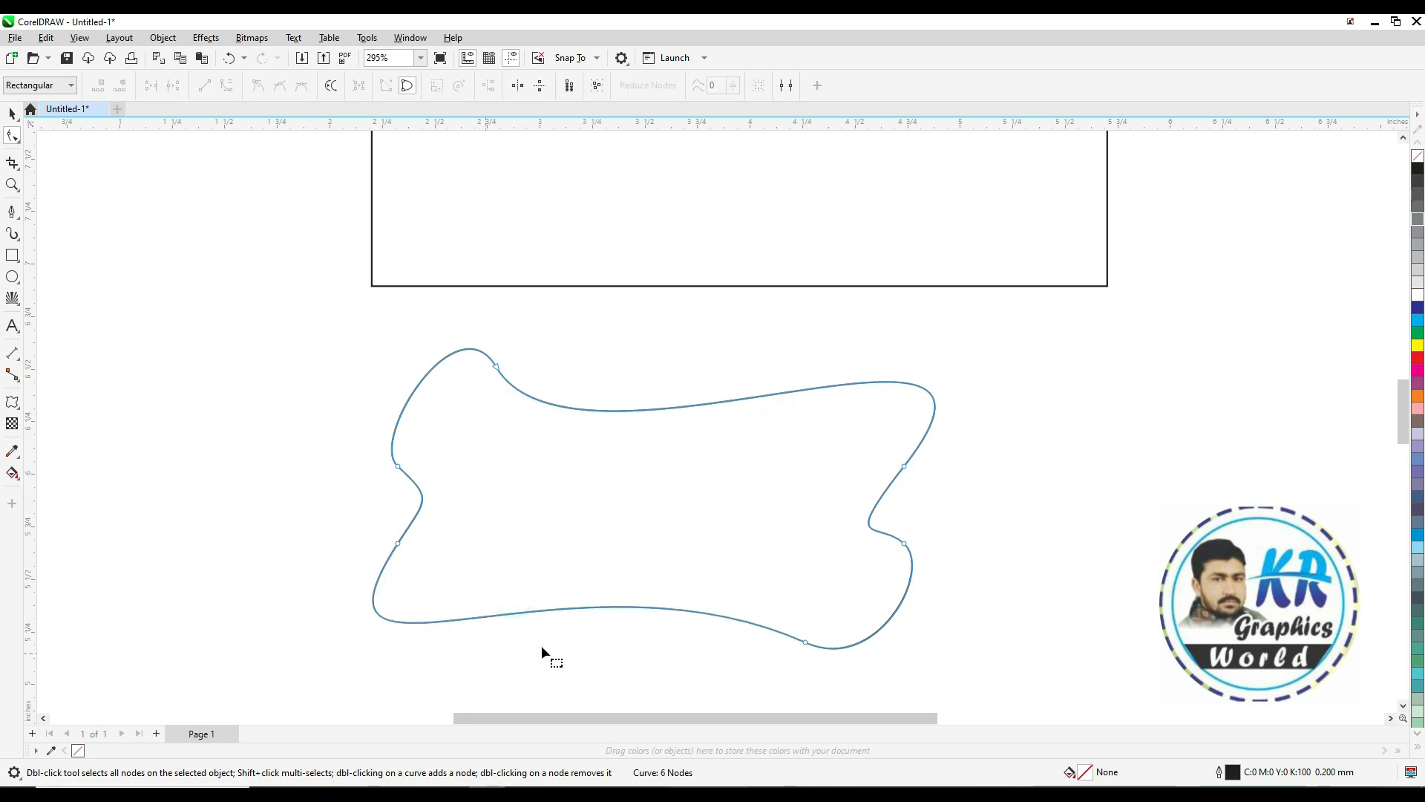
drag(629, 607, 645, 584)
key(ctrl+z)
Adjust the control handles of the top-left and right nodes to reshape the curve
click(496, 366)
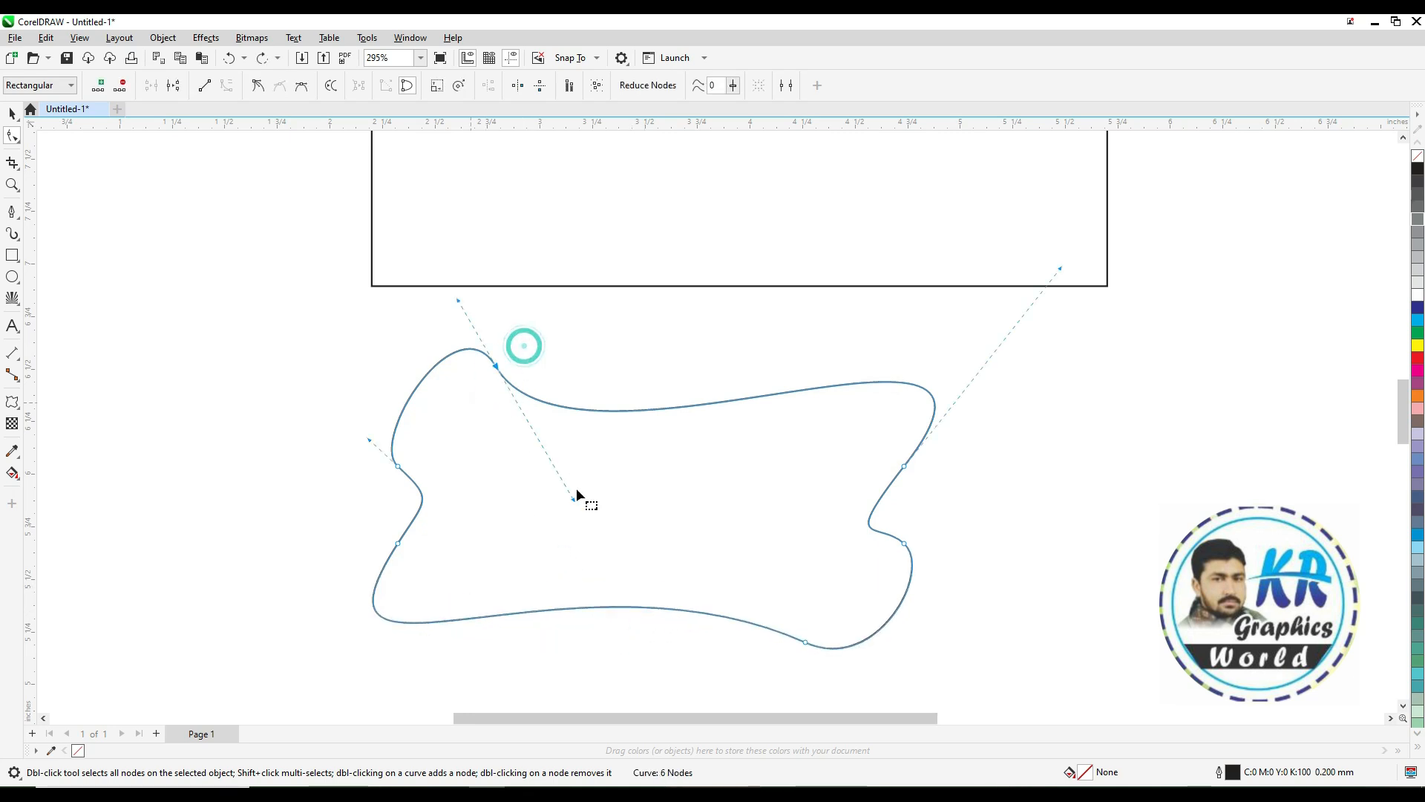
mouse_move(576, 500)
mouse_down()
mouse_move(621, 536)
mouse_move(571, 521)
mouse_up()
drag(1060, 270, 965, 257)
key(space)
click(986, 465)
Move the bone shape up so it overlaps the lower-left part of the card
scroll(977, 472, down, 1)
key(F2)
drag(496, 233, 1095, 618)
key(space)
click(926, 545)
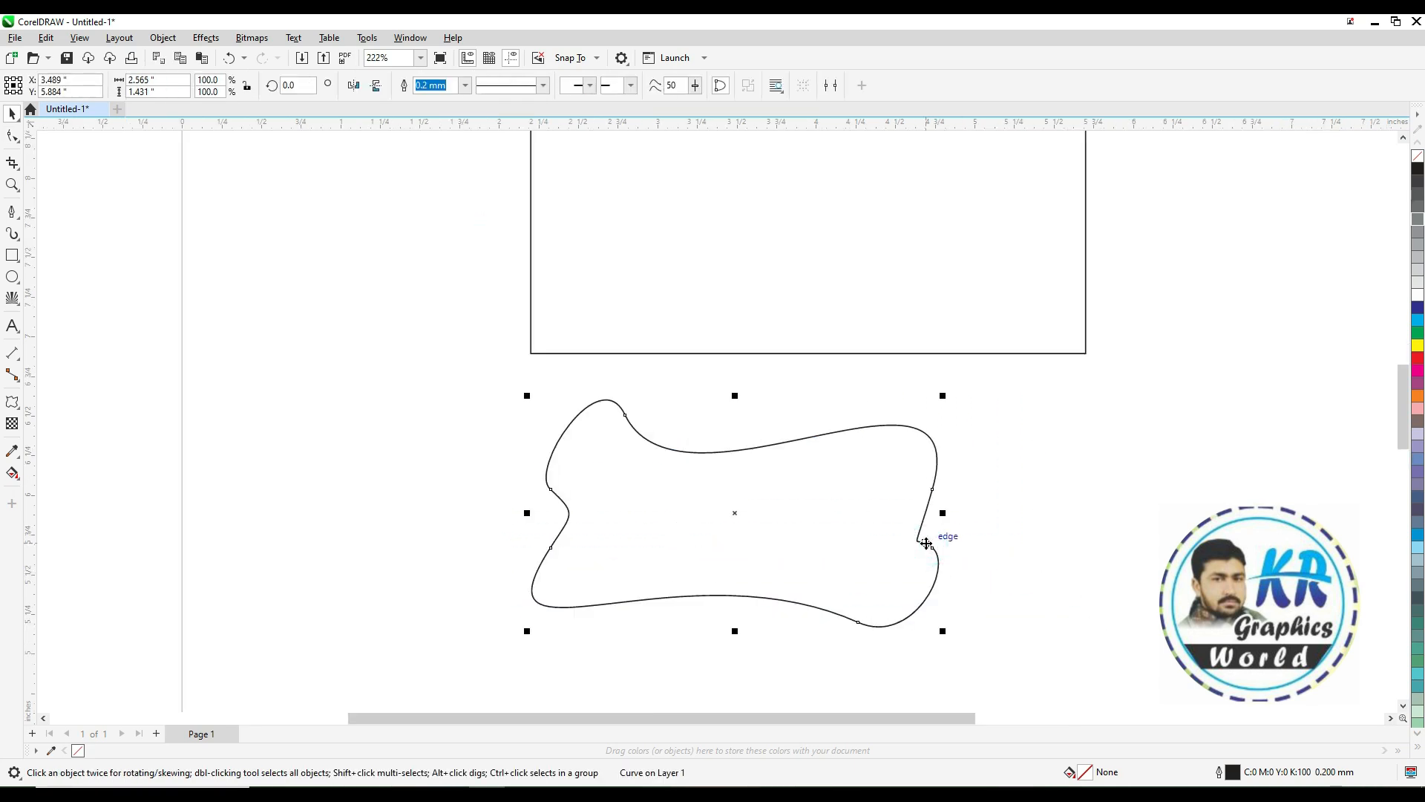
scroll(876, 512, down, 1)
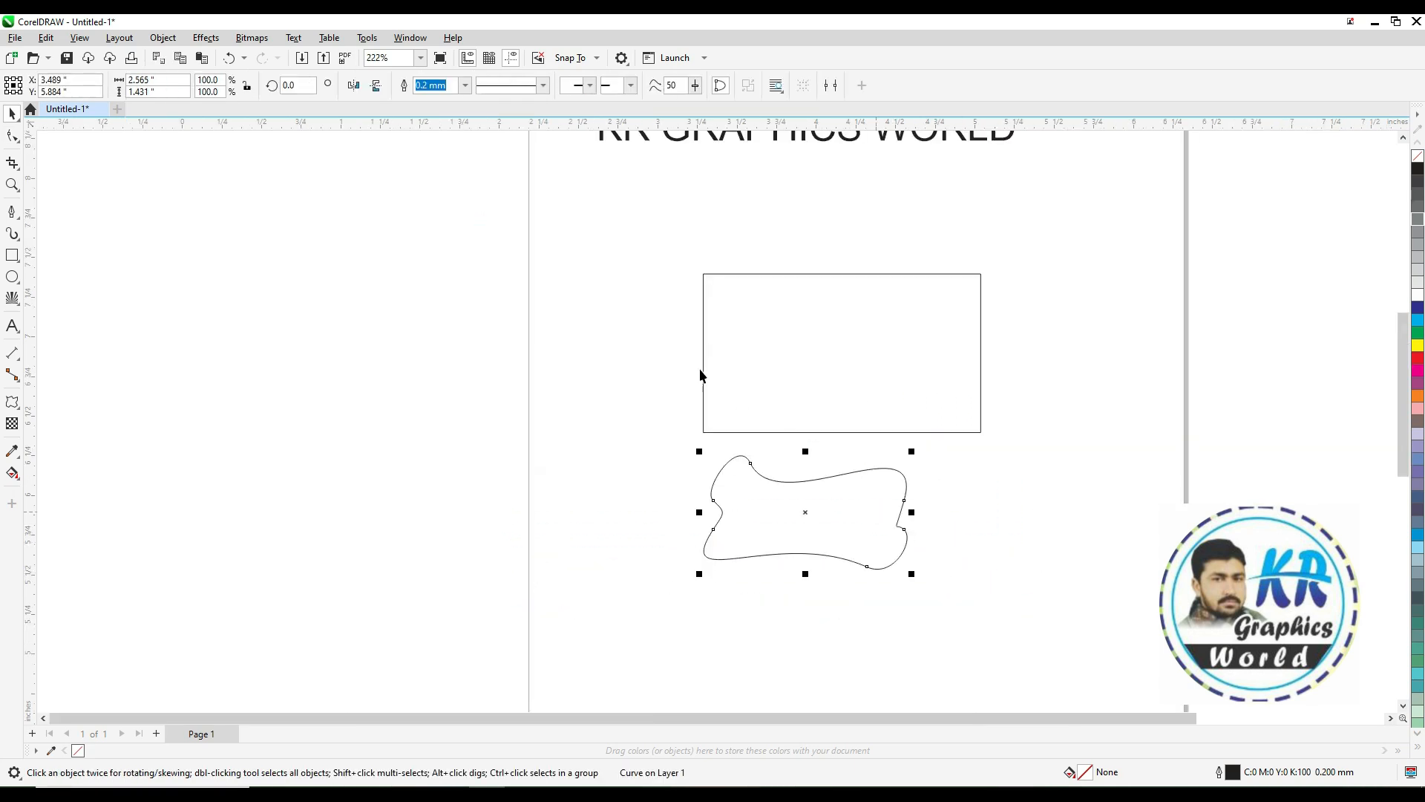
key(F2)
drag(621, 252, 1049, 557)
drag(660, 636, 567, 420)
Rotate the shape to about 339°, scale it to about 94%, and nudge it slightly down
click(566, 420)
drag(775, 318, 807, 376)
click(808, 376)
drag(710, 394, 773, 411)
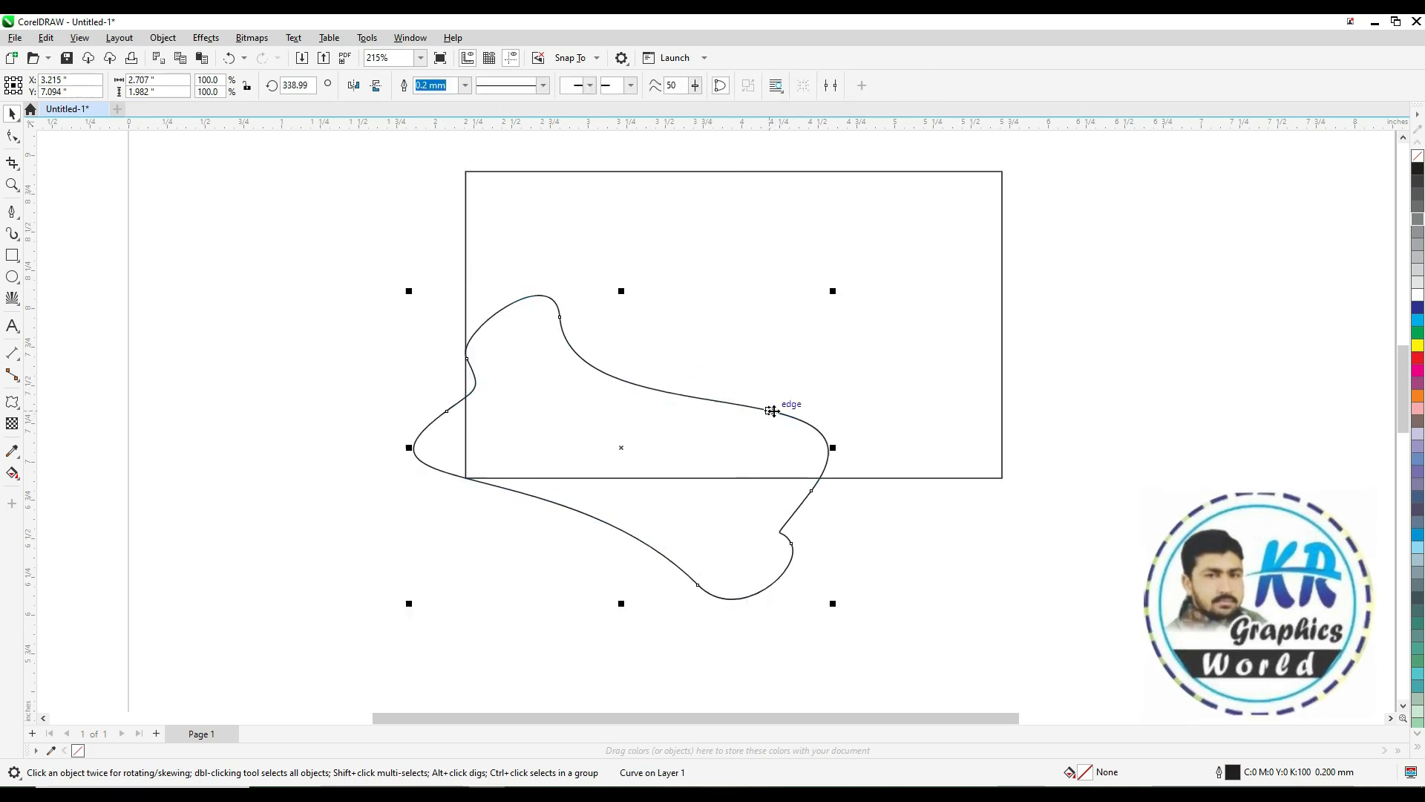
drag(833, 291, 821, 298)
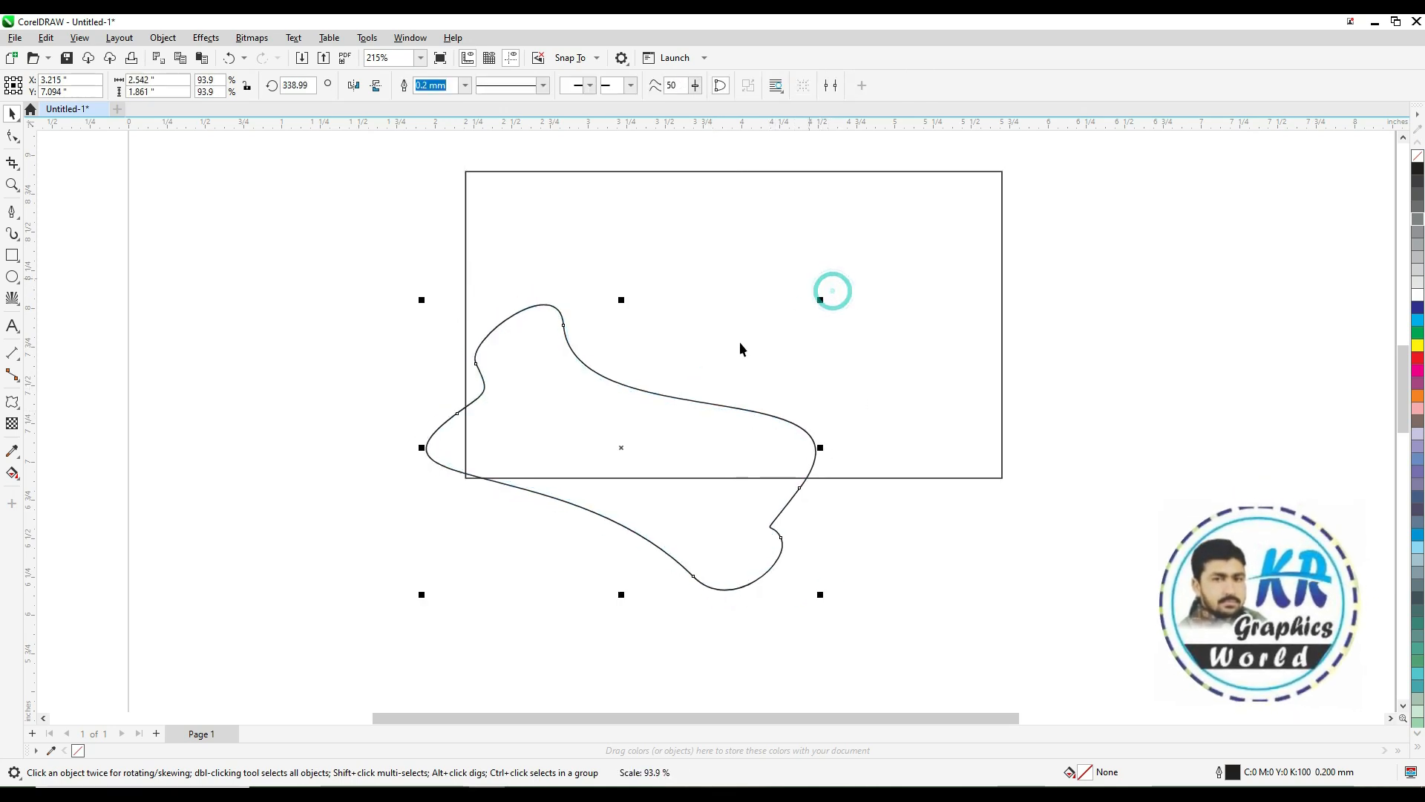
drag(621, 450, 619, 463)
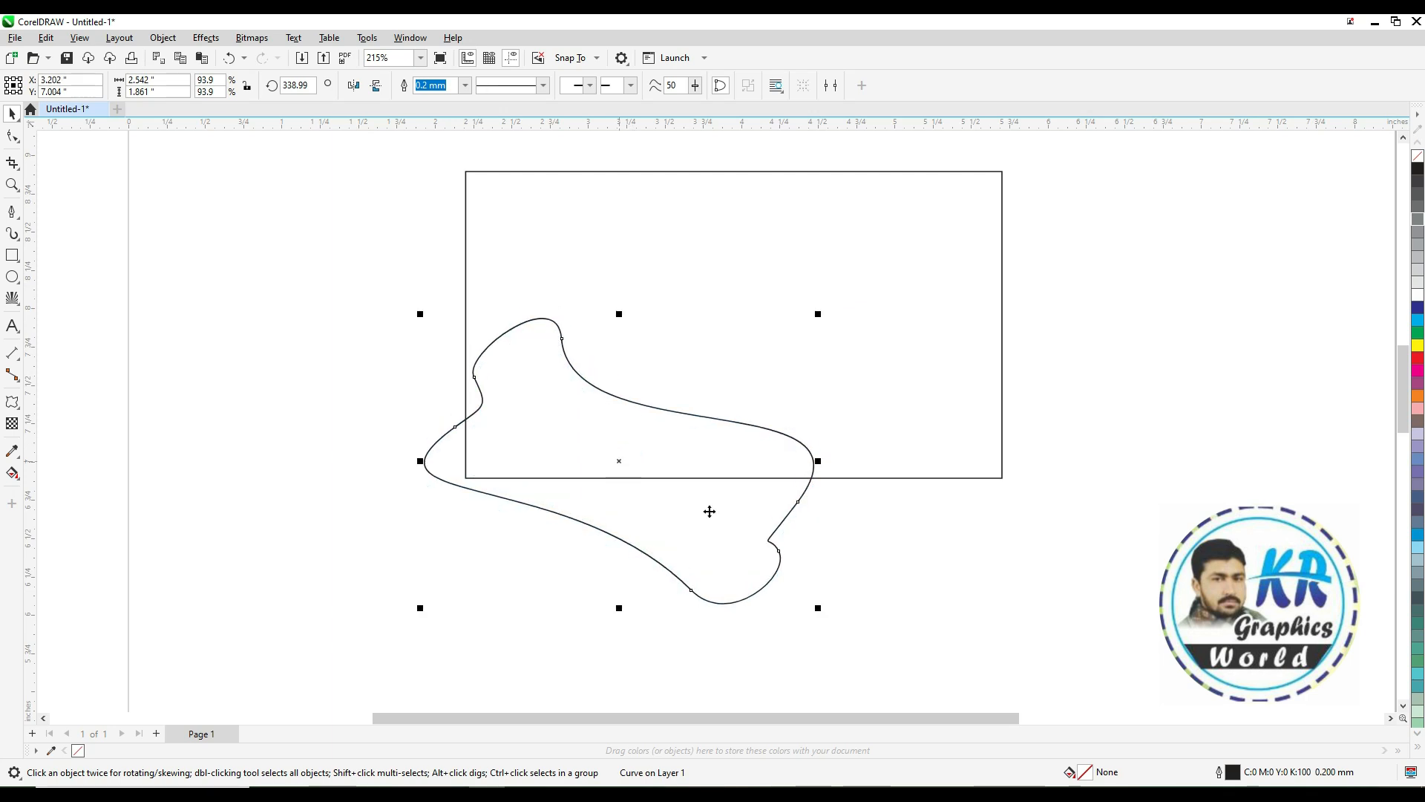
Reshape the curve's right side by dragging its segment and a control handle
key(F10)
drag(852, 460, 786, 520)
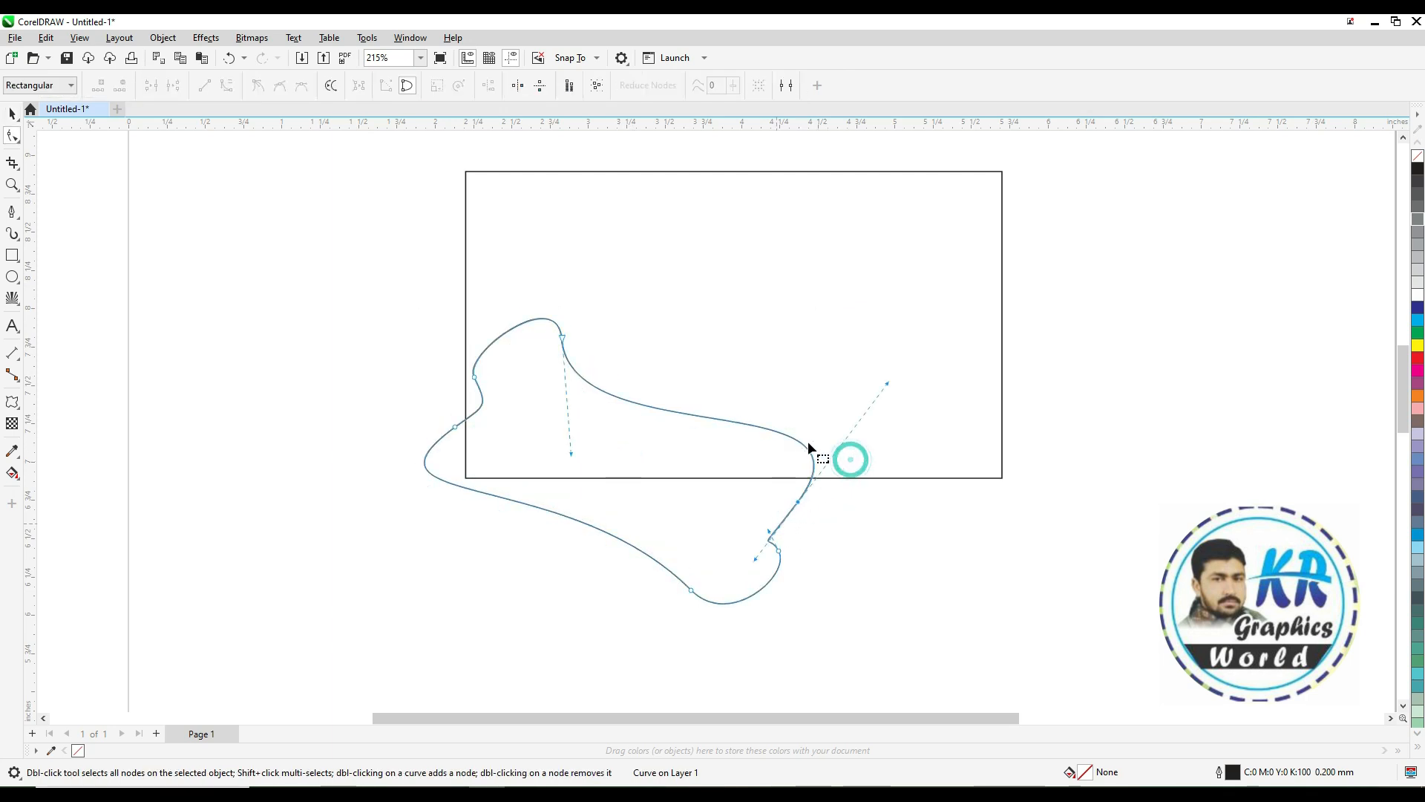
drag(888, 383, 829, 328)
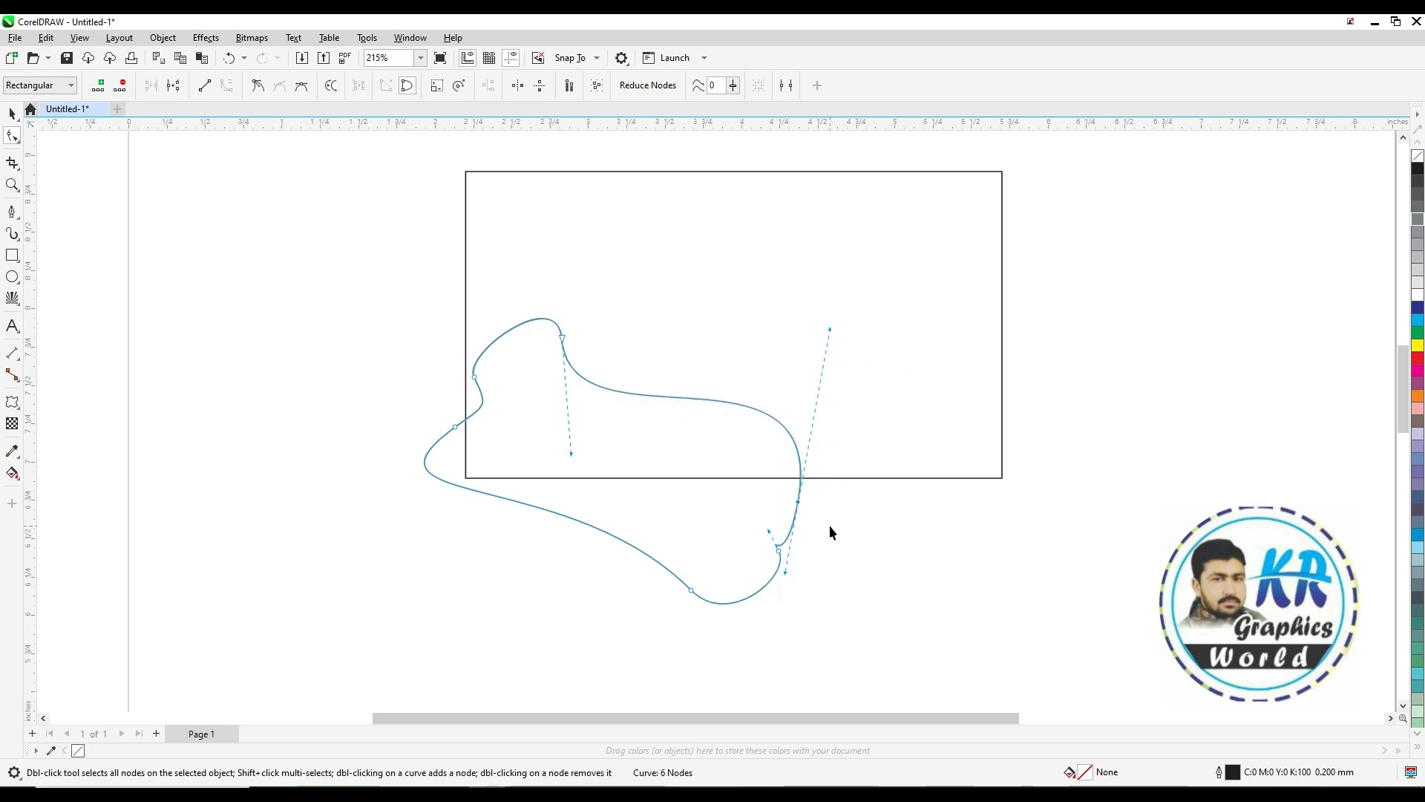
Adjust the control handles on the top and right nodes to smooth the shape's outline
key(space)
key(space)
click(524, 309)
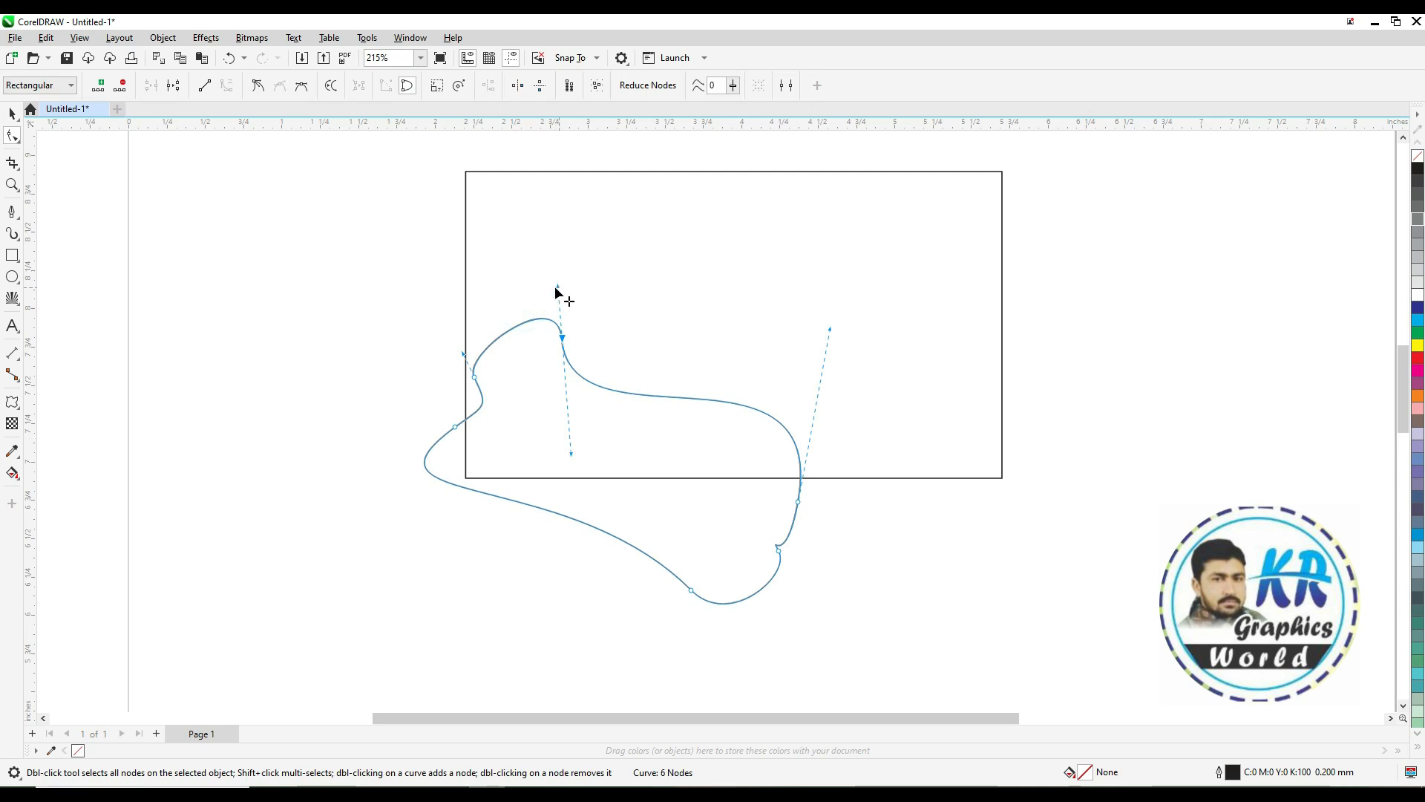
drag(555, 288, 511, 287)
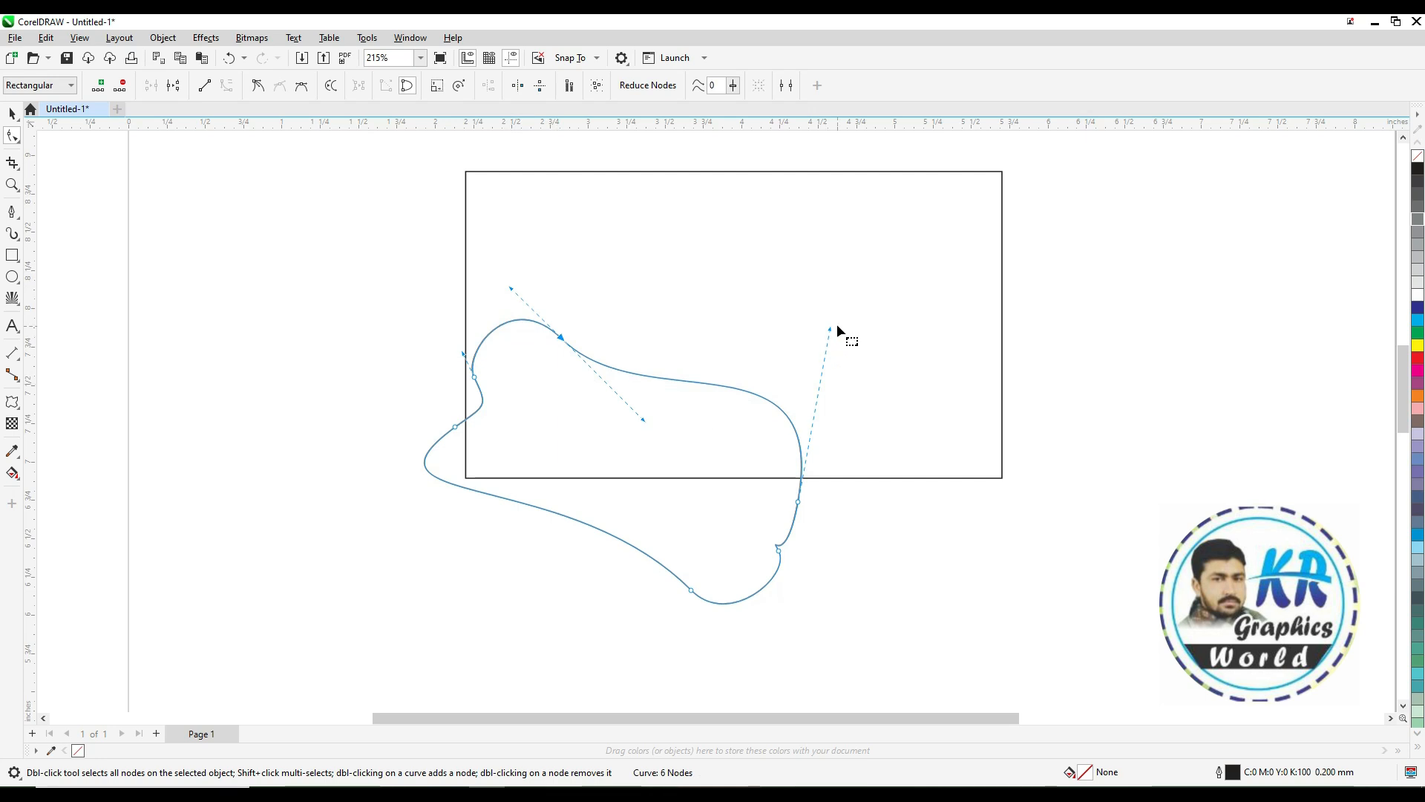
drag(830, 329, 895, 379)
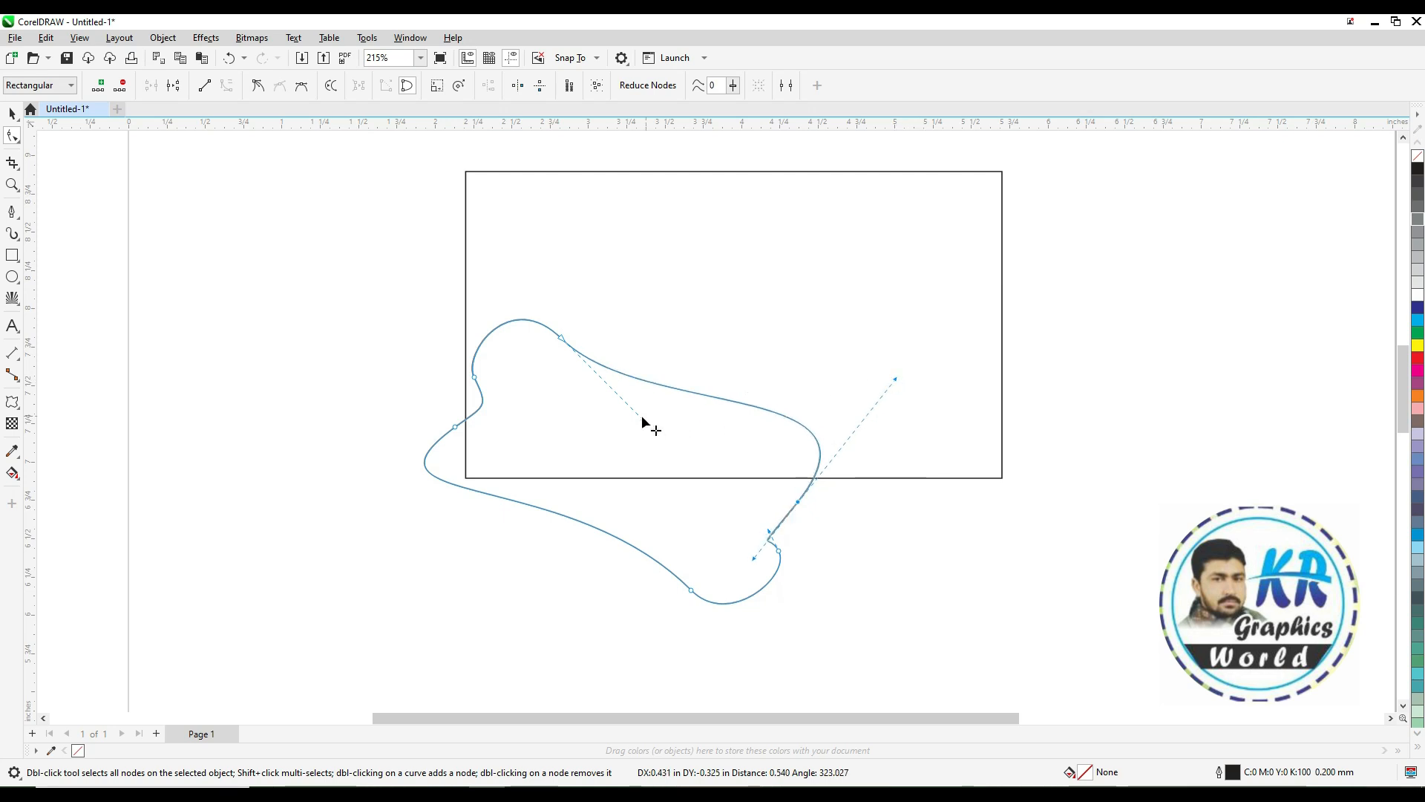
drag(642, 419, 624, 439)
click(872, 541)
key(space)
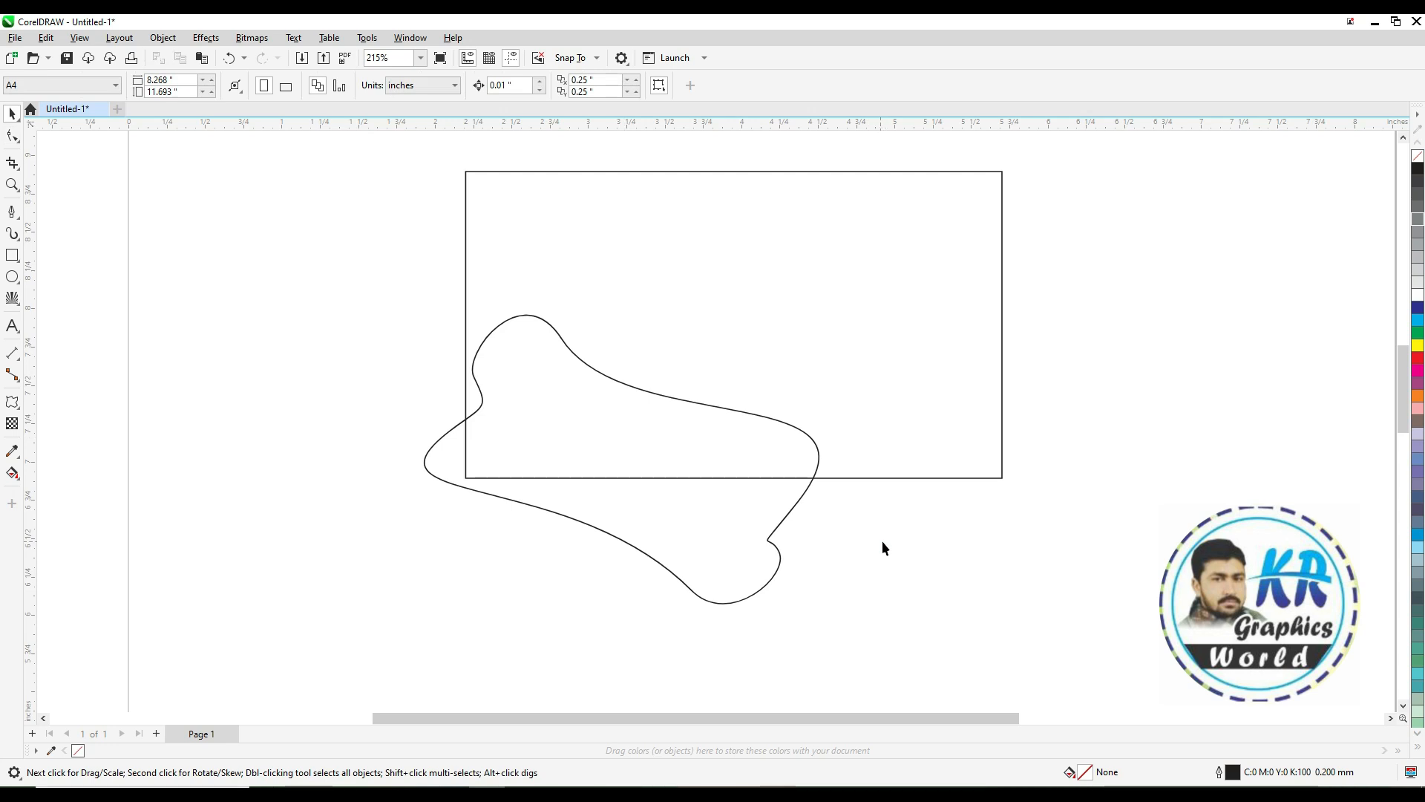
Reshape the curve by dragging the control handle of its top node downward
key(F10)
click(562, 338)
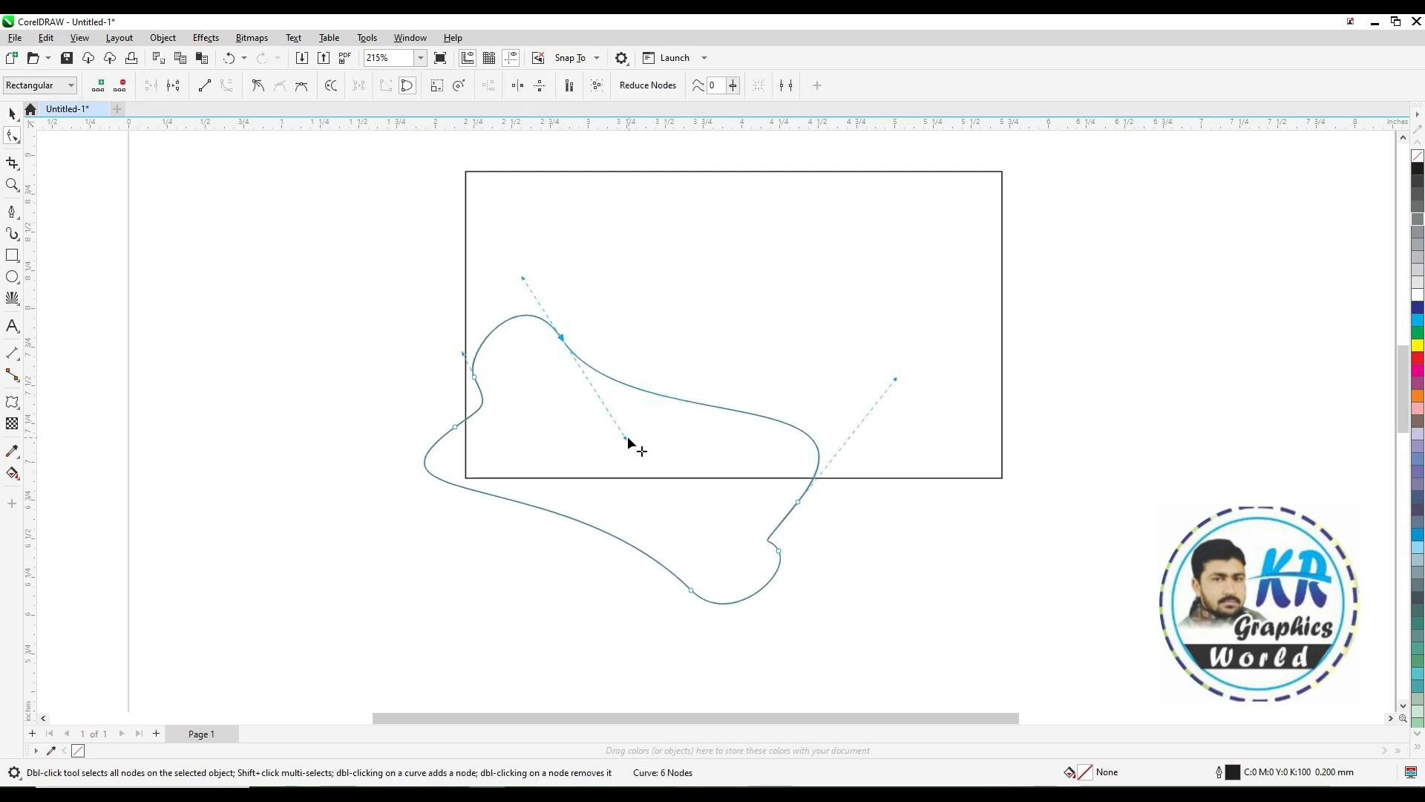
drag(624, 436, 545, 486)
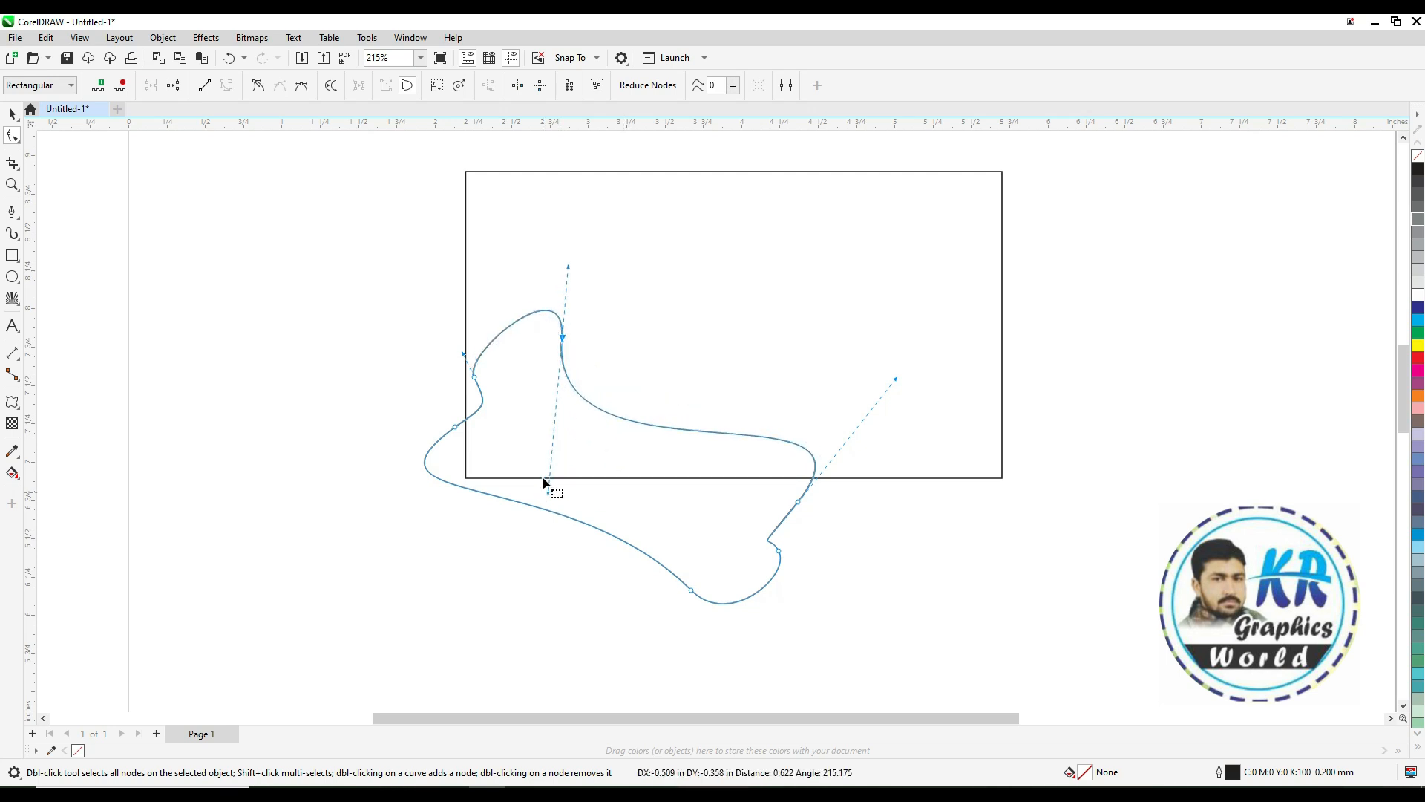
key(space)
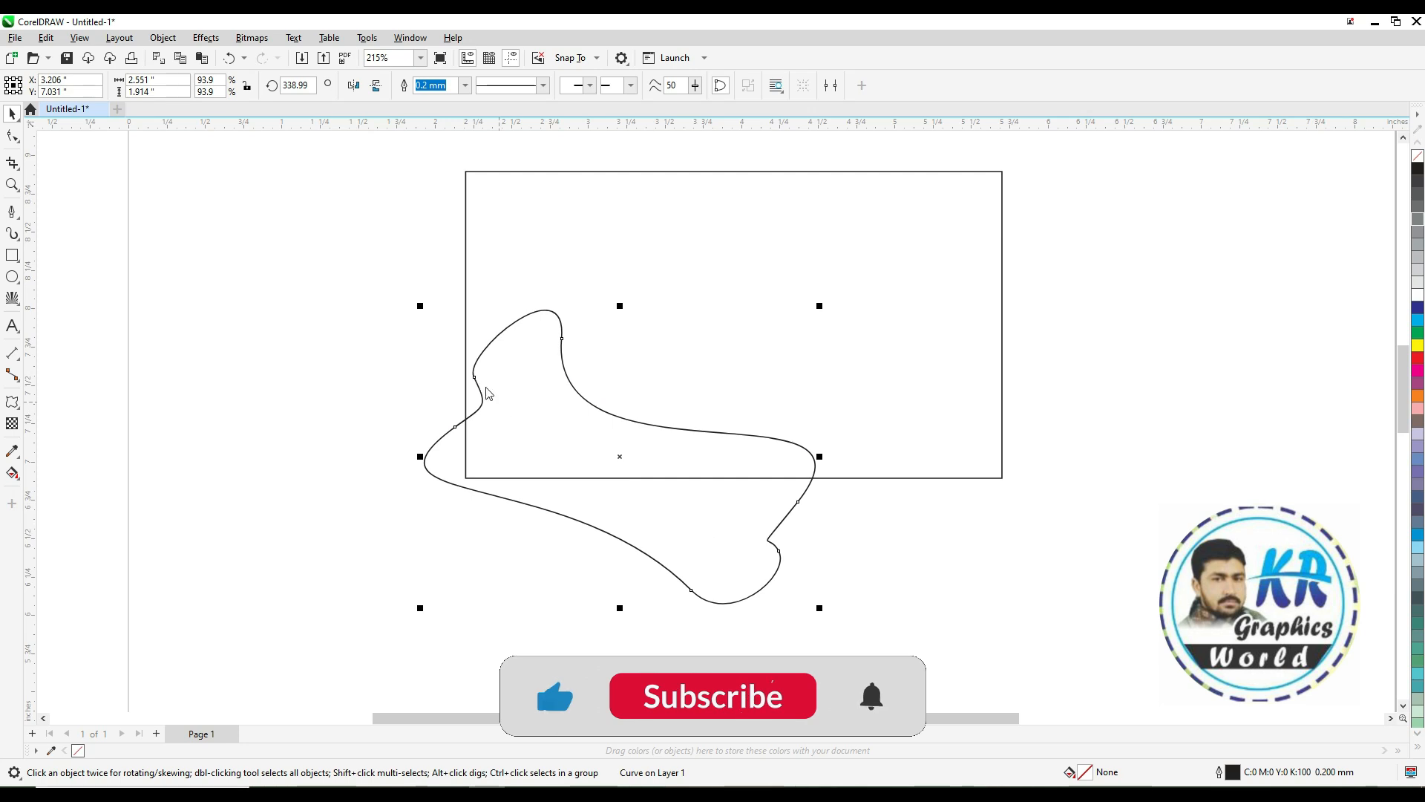
Adjust the control handles on the left node to smooth the shape's left side
key(space)
drag(464, 353, 436, 331)
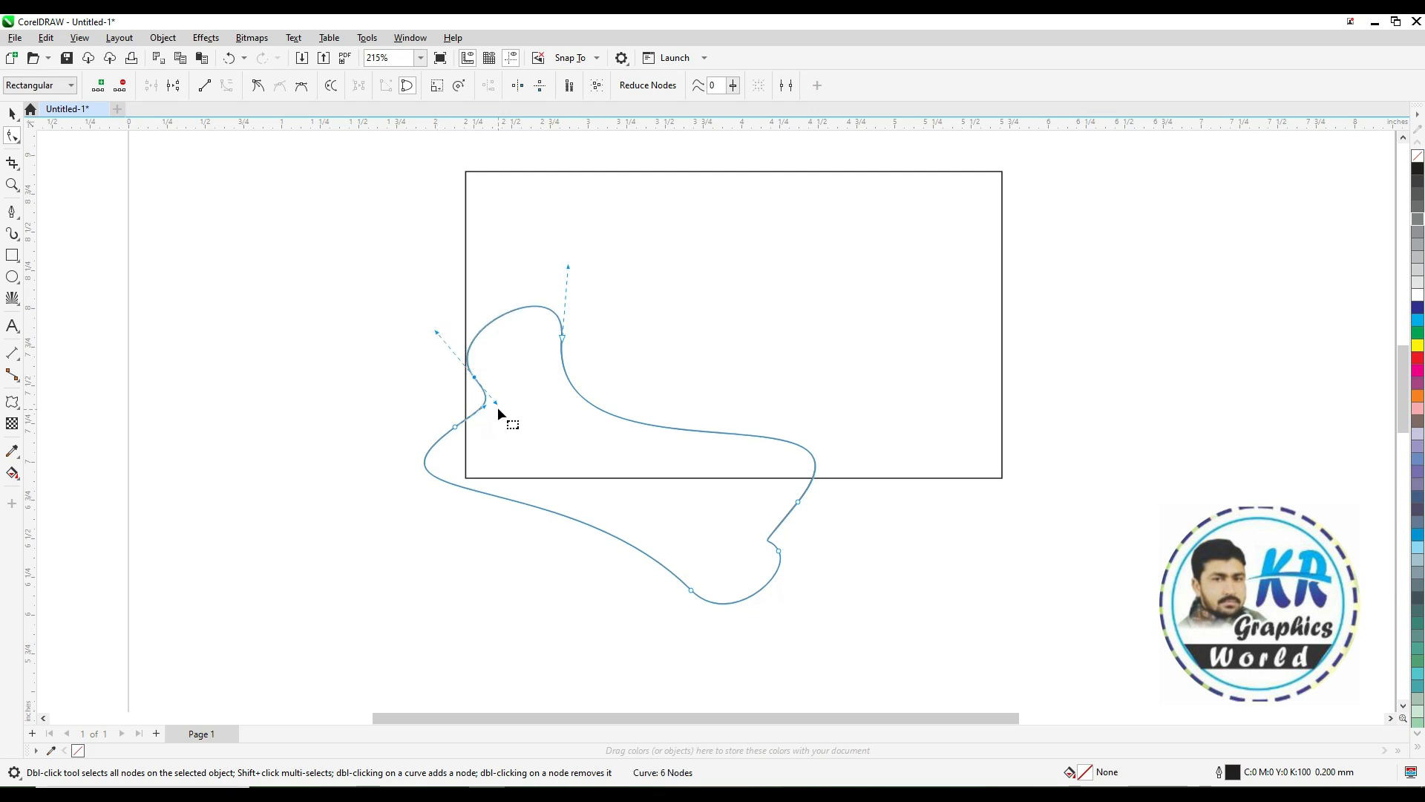
drag(497, 404, 514, 424)
key(space)
Narrow the shape slightly and reposition it over the card's lower-left area
drag(615, 452, 635, 460)
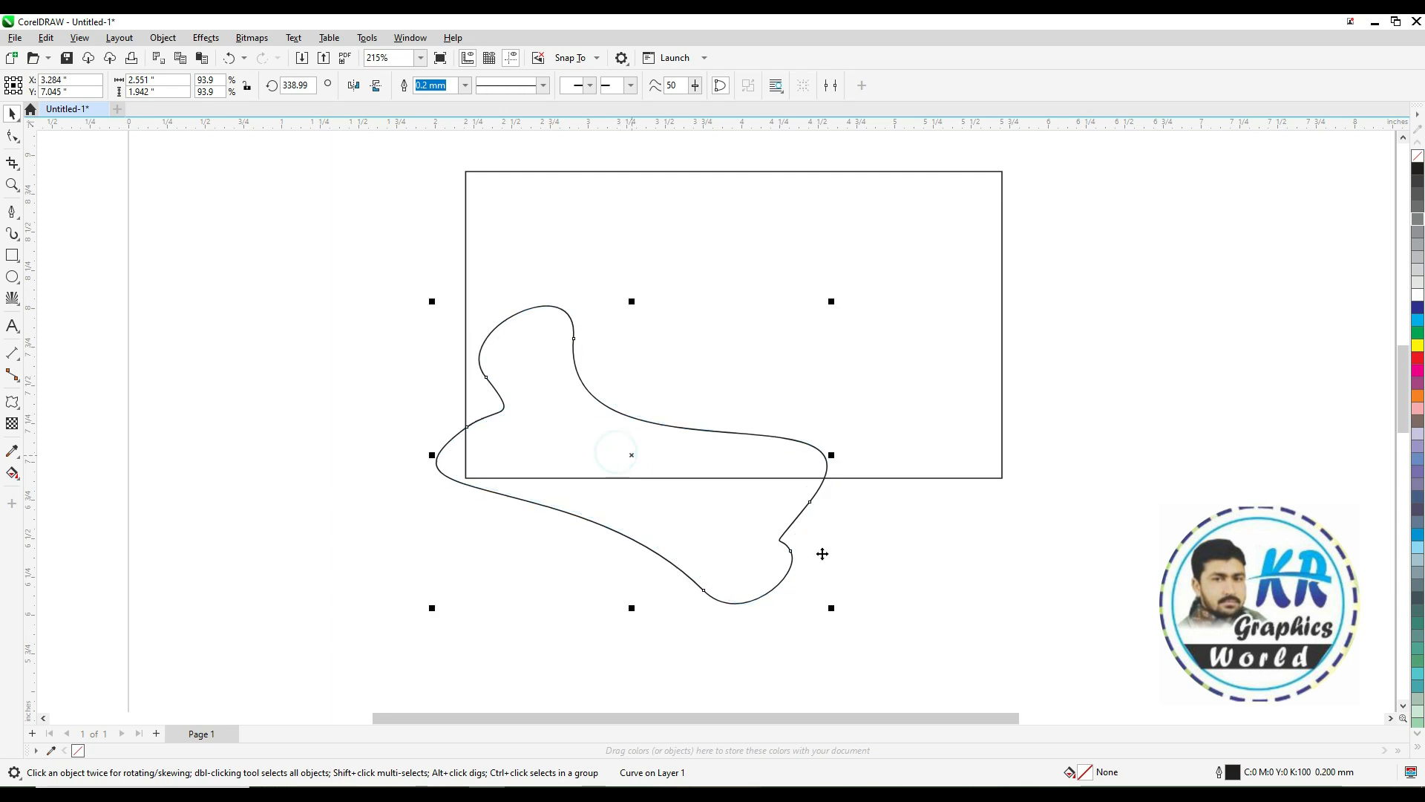
click(816, 494)
drag(831, 455, 772, 454)
drag(606, 454, 627, 455)
click(816, 533)
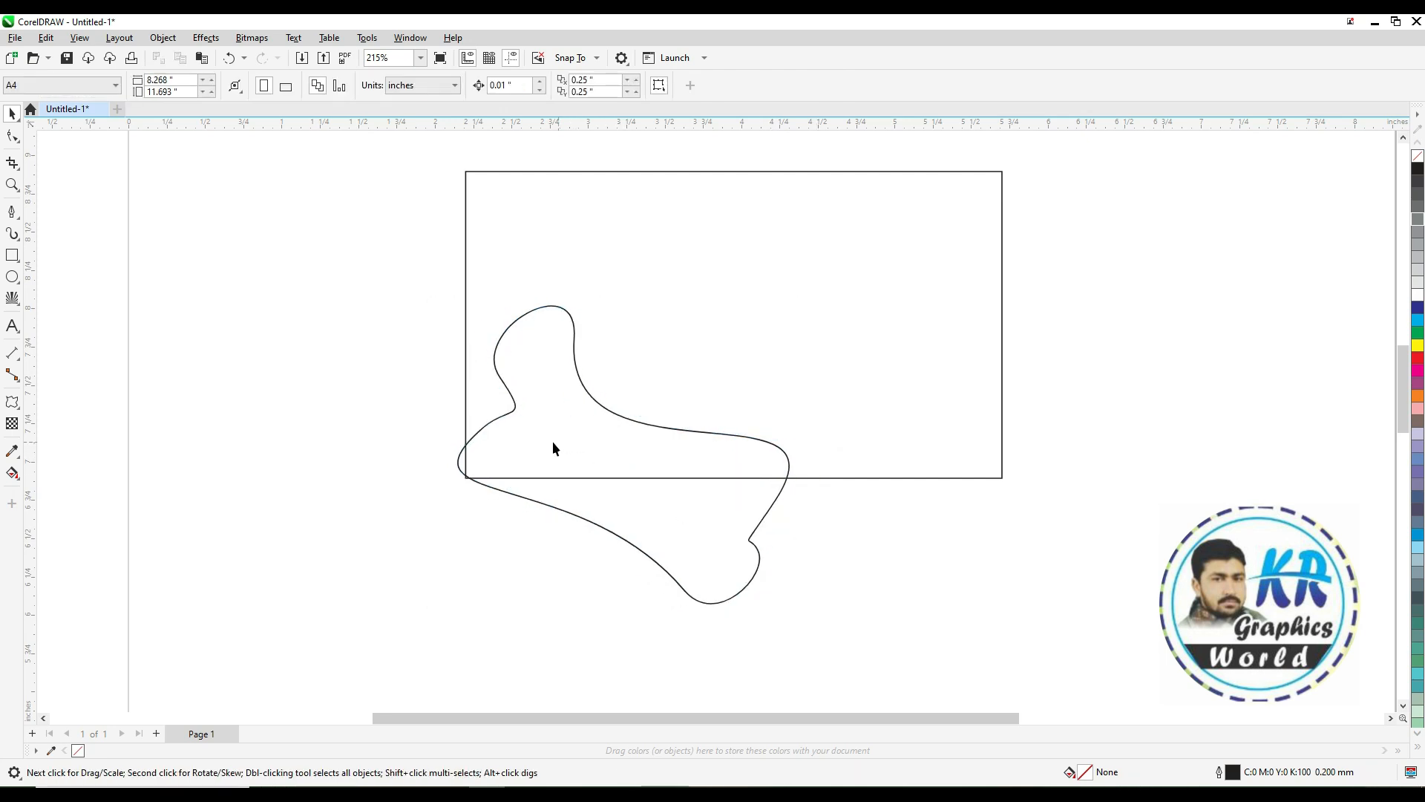
drag(505, 415, 493, 415)
click(515, 558)
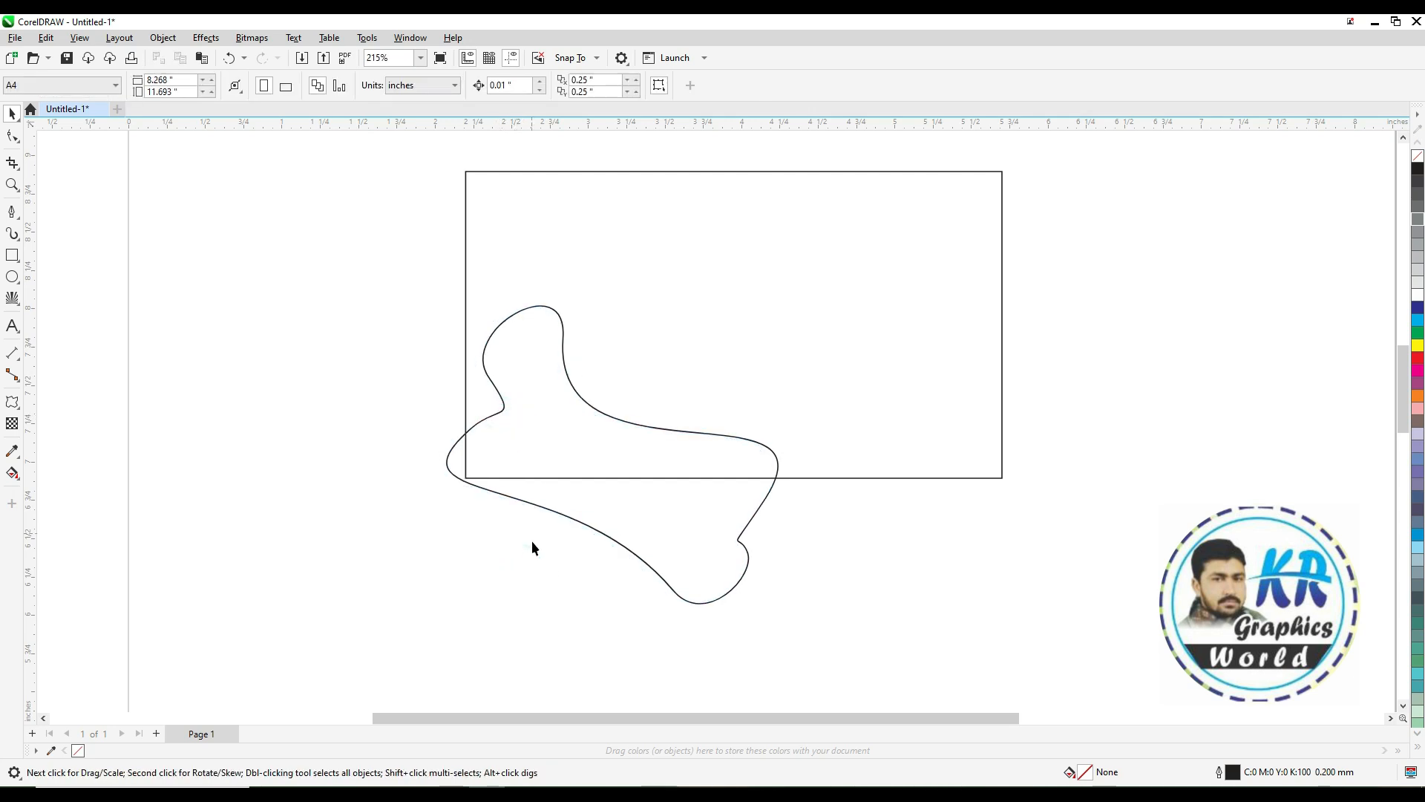
Duplicate the shape enlarged to about 106% by 117% and shift the copy left behind the original
click(572, 391)
drag(782, 608, 867, 654)
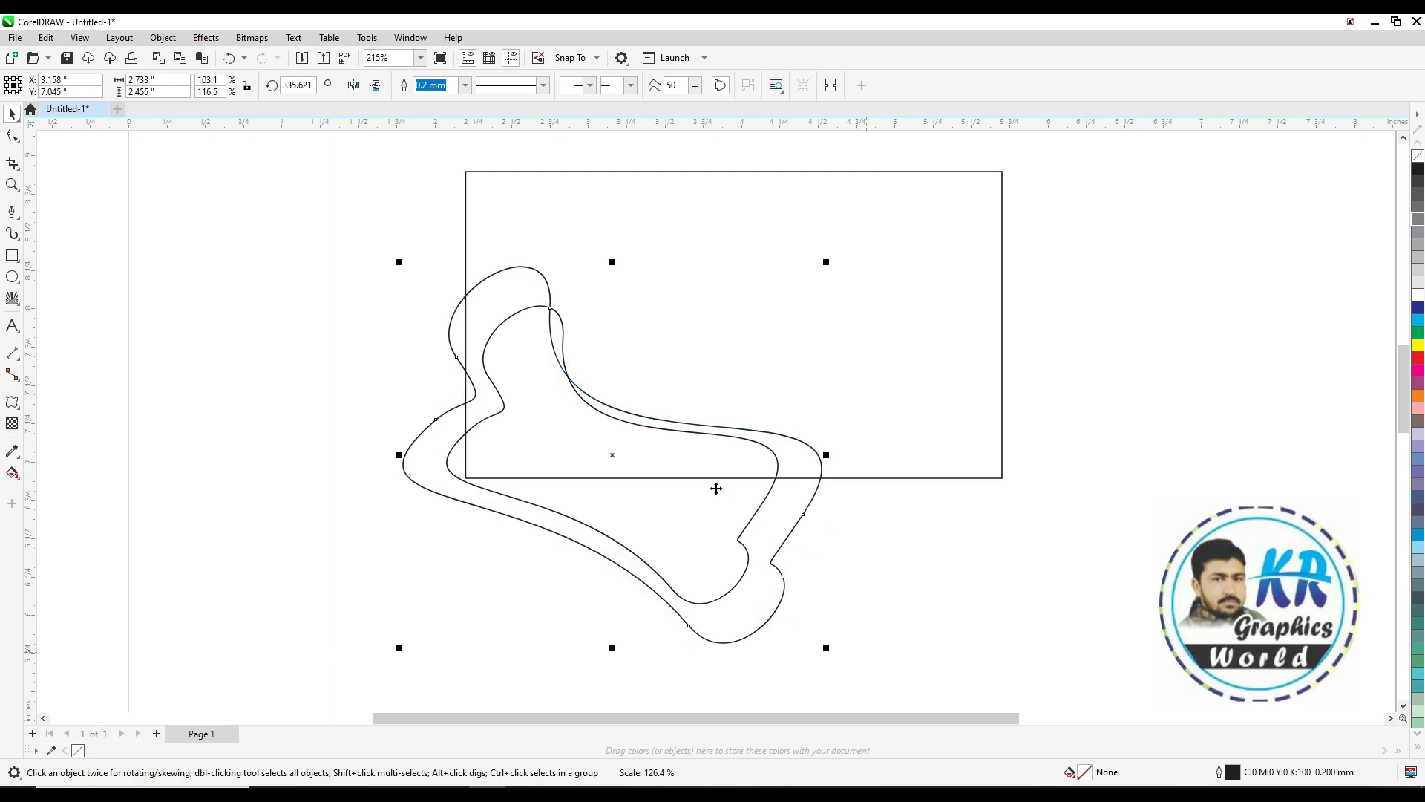
drag(609, 457, 533, 491)
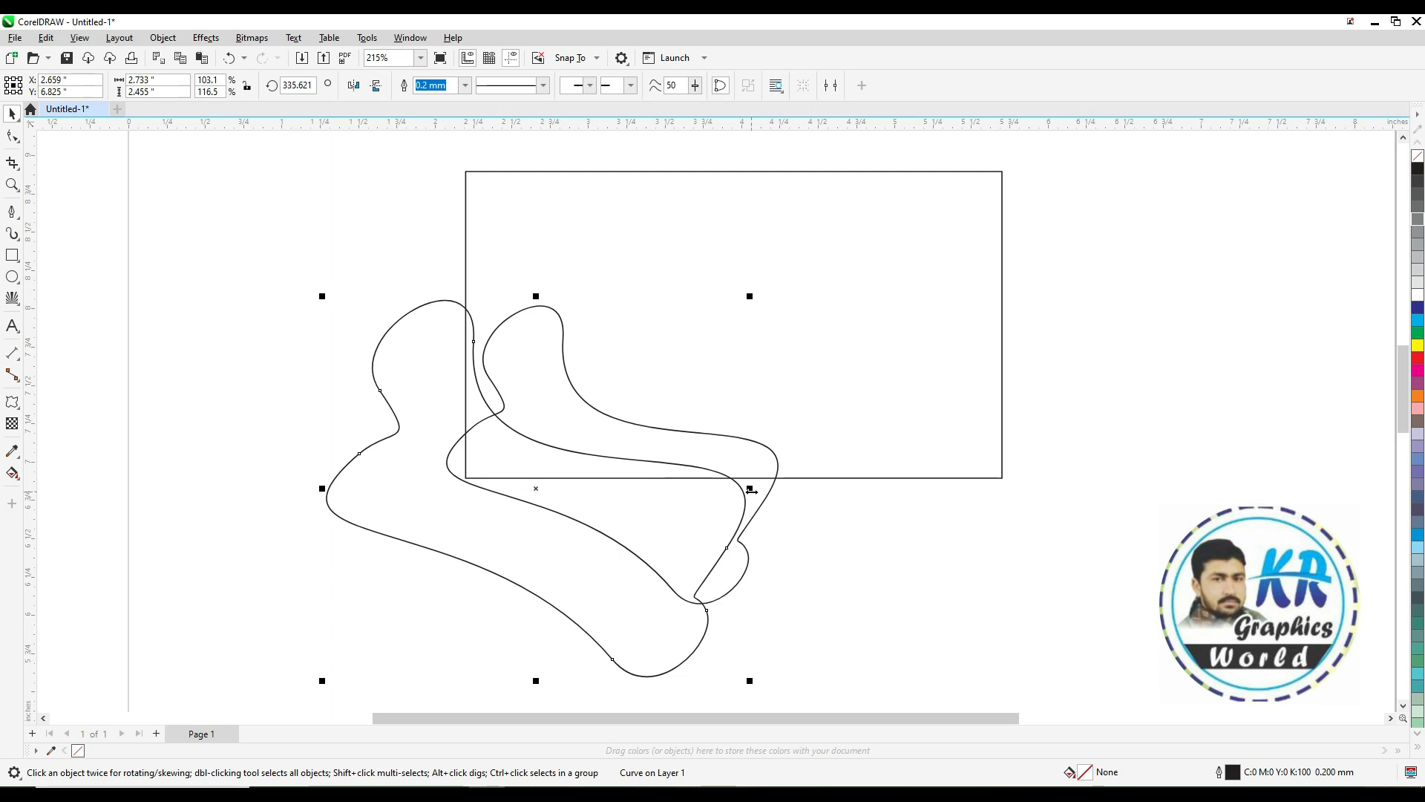
drag(751, 489, 765, 498)
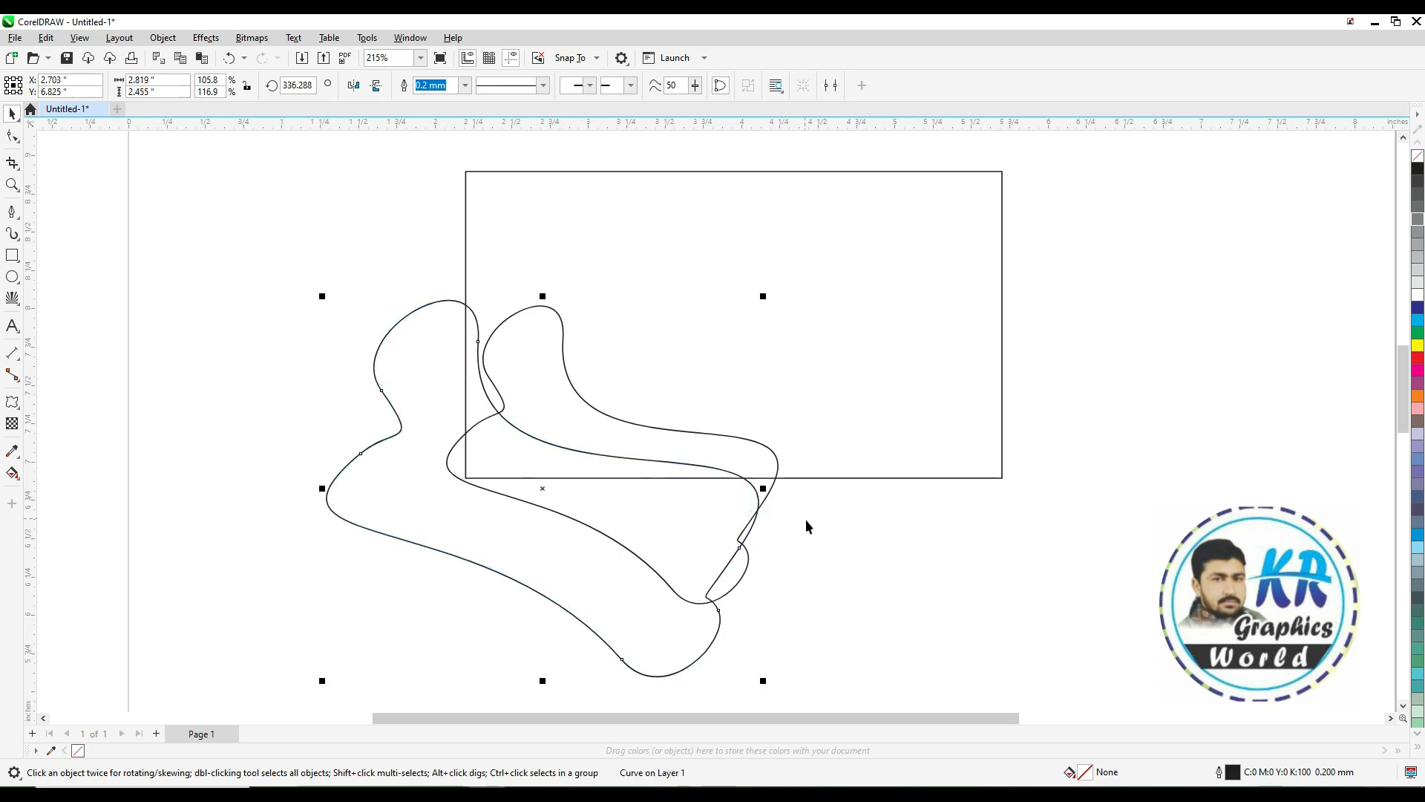
Fill both shapes with green and nudge the larger copy slightly down-right
click(750, 454)
click(745, 437)
click(1418, 332)
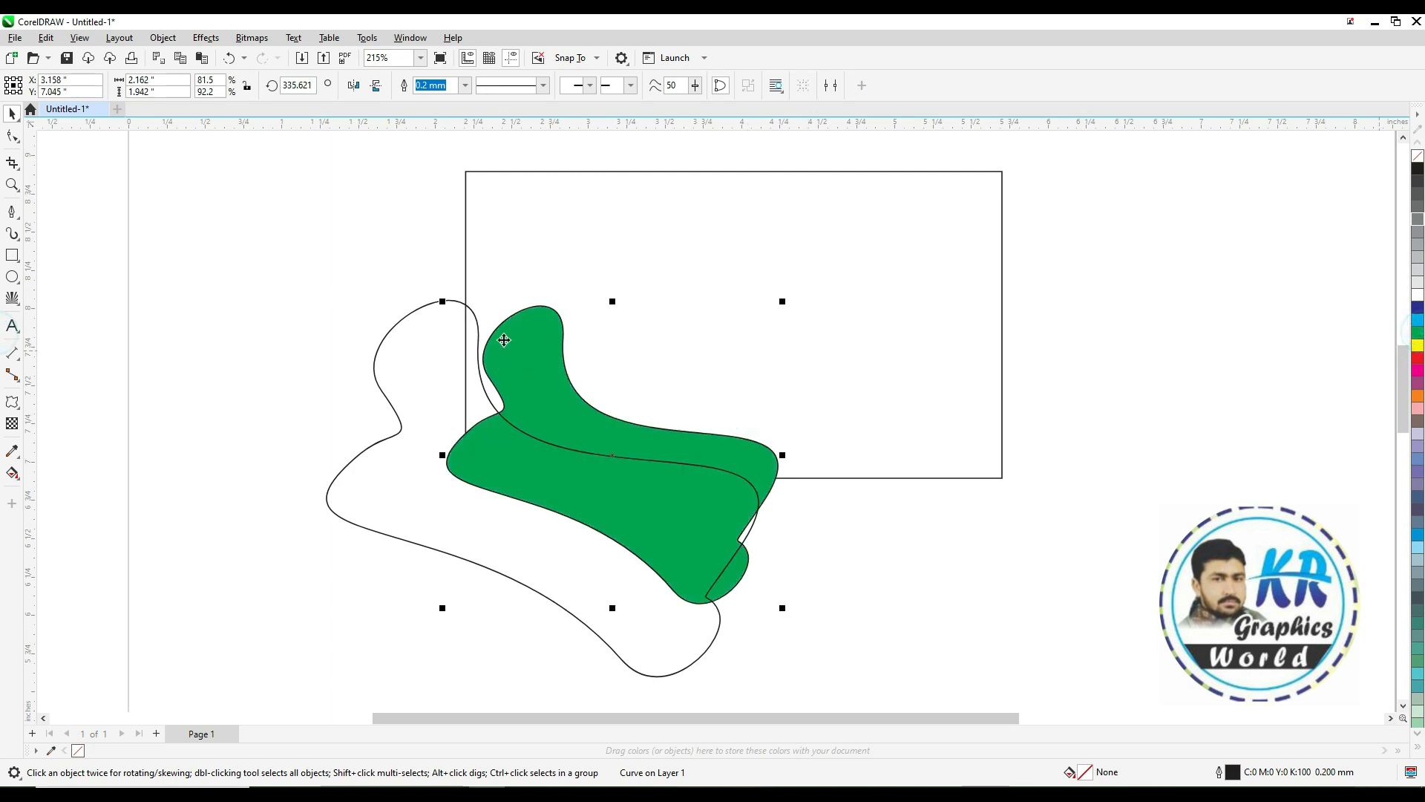
click(473, 314)
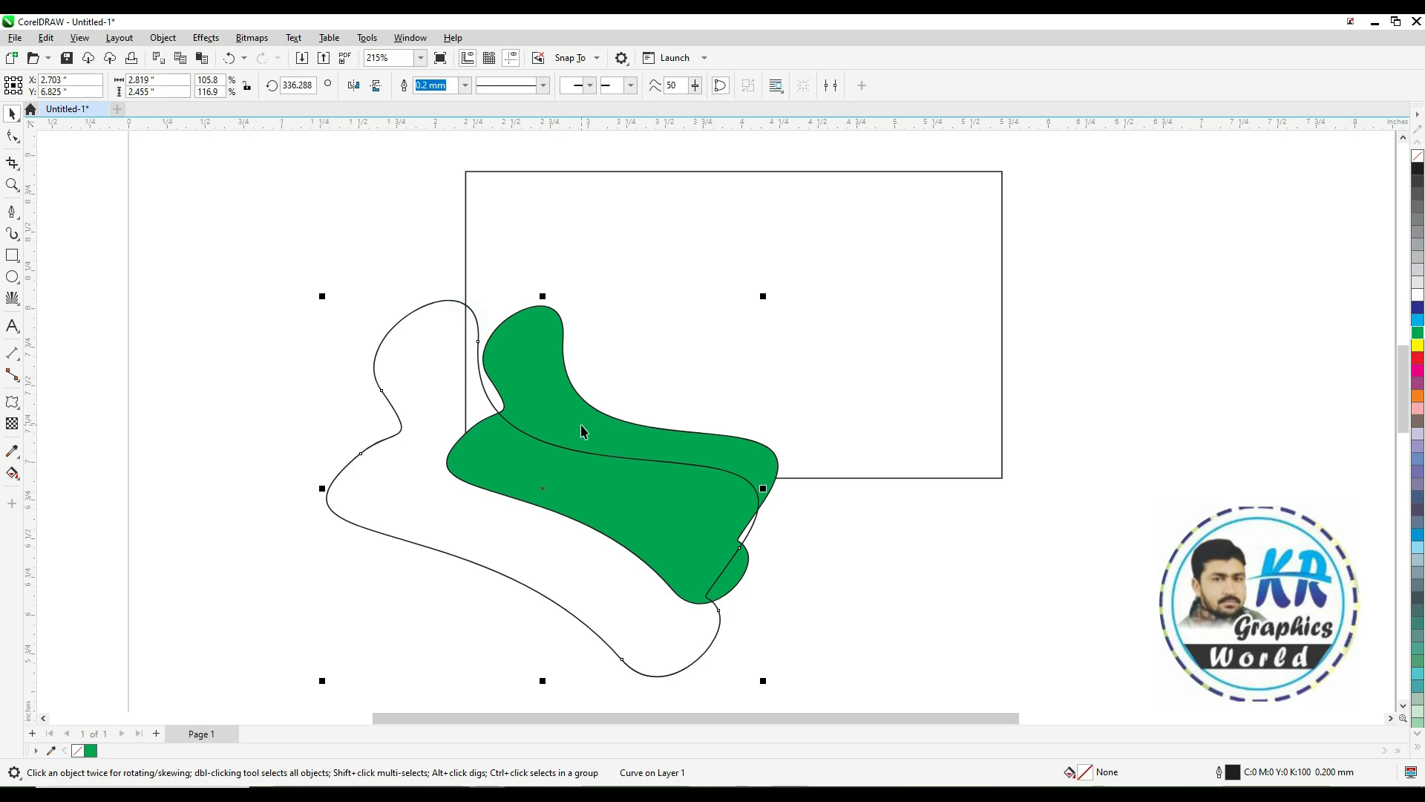
click(1417, 331)
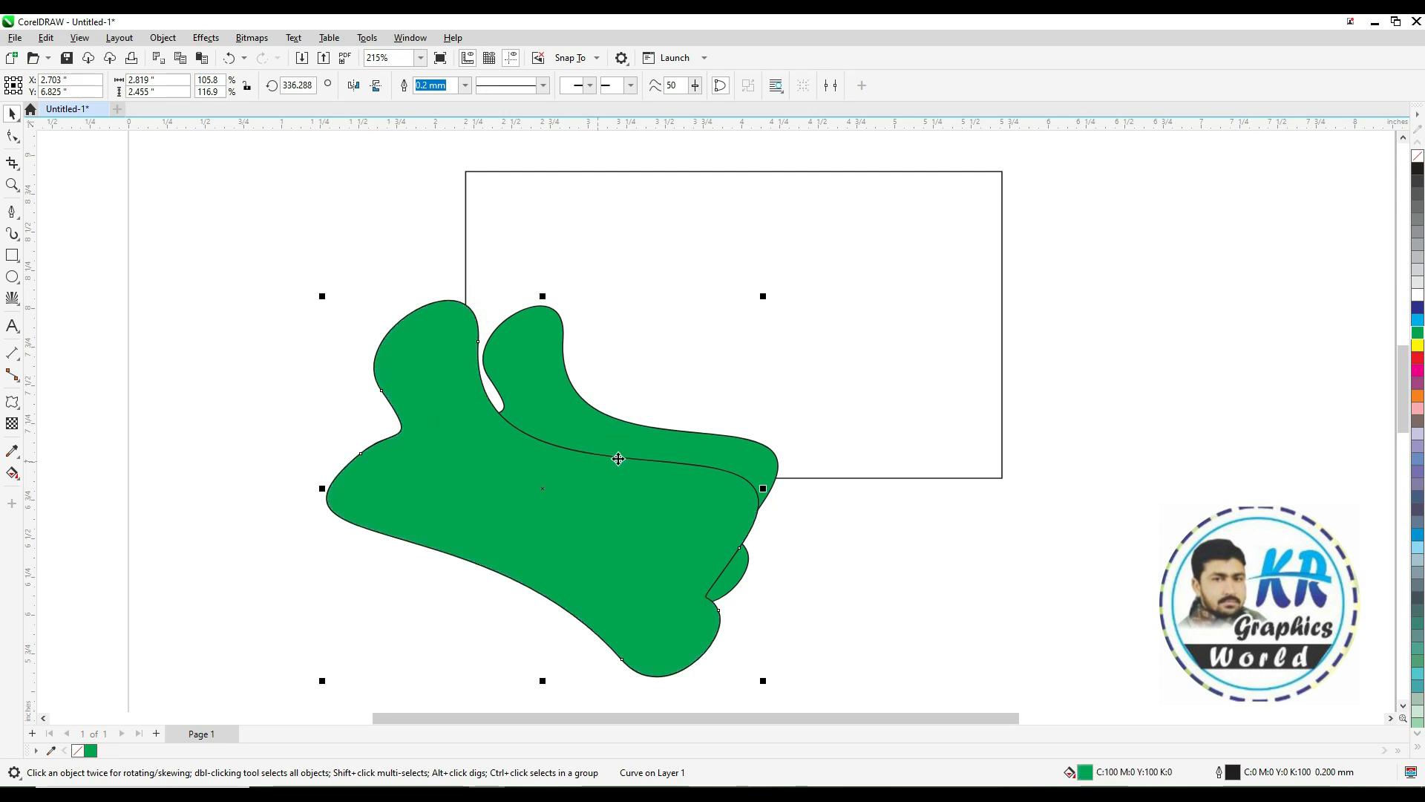
click(553, 389)
mouse_move(506, 439)
mouse_down()
mouse_move(515, 431)
mouse_move(509, 450)
mouse_up()
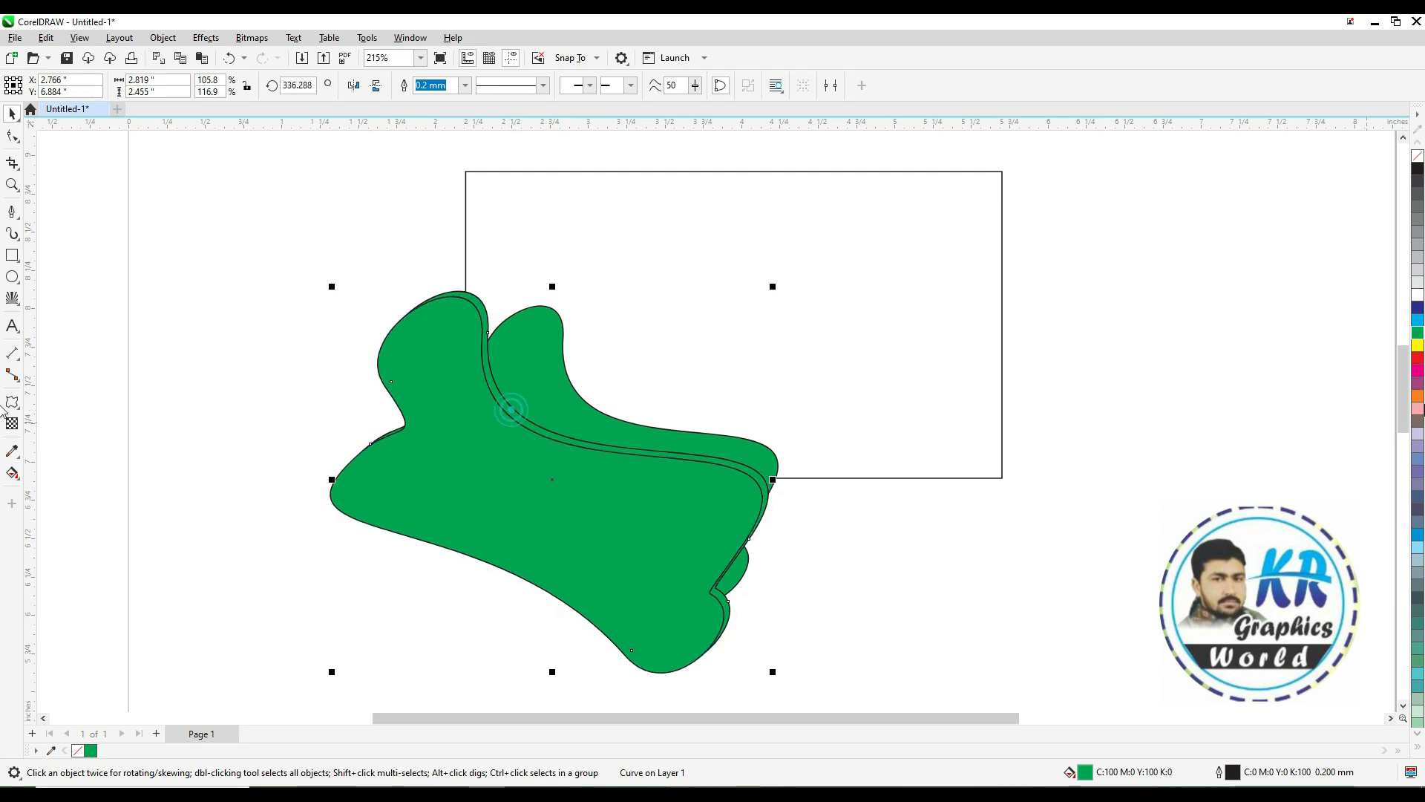
Edit the larger shape's uniform fill to CMYK 50, 0, 50, 0
double_click(1121, 772)
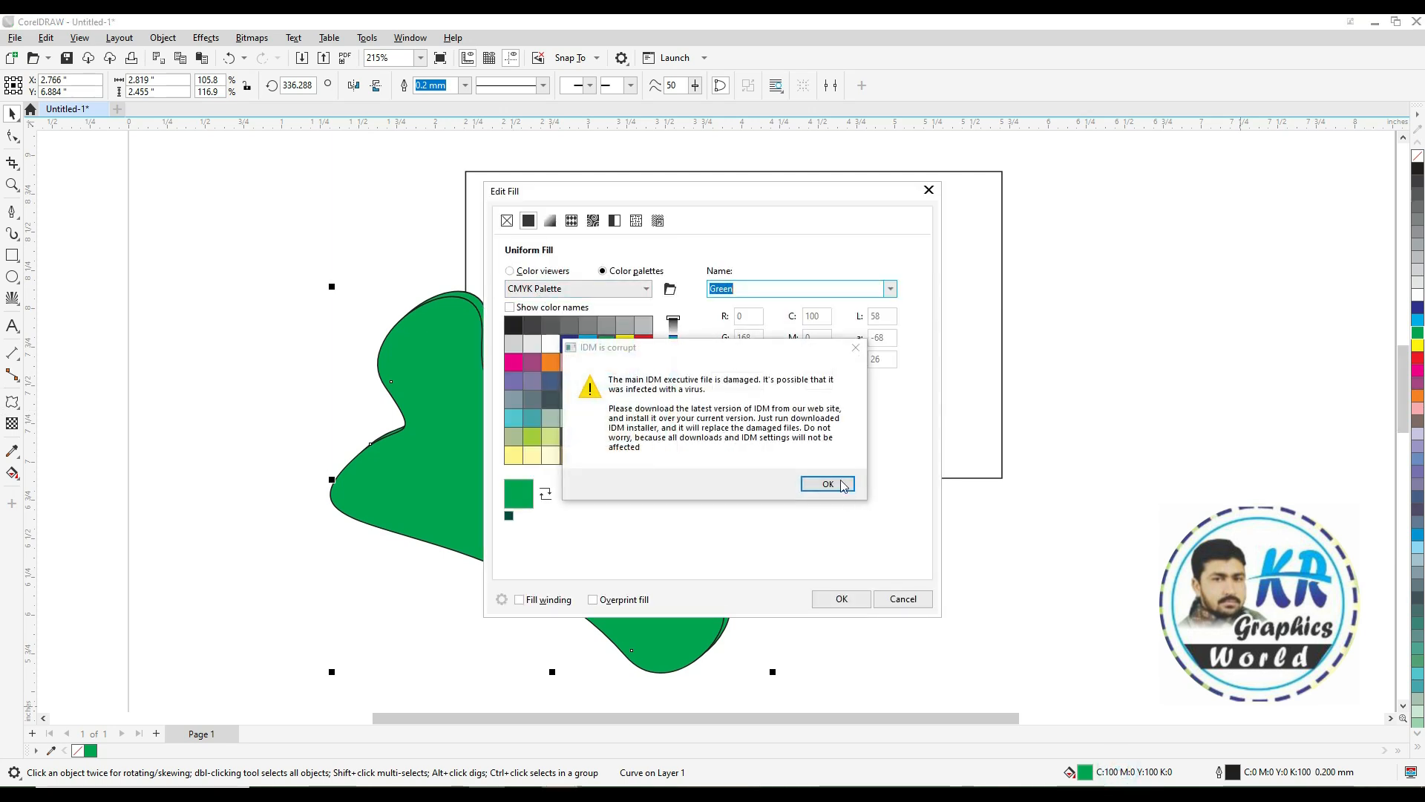
click(827, 484)
click(509, 271)
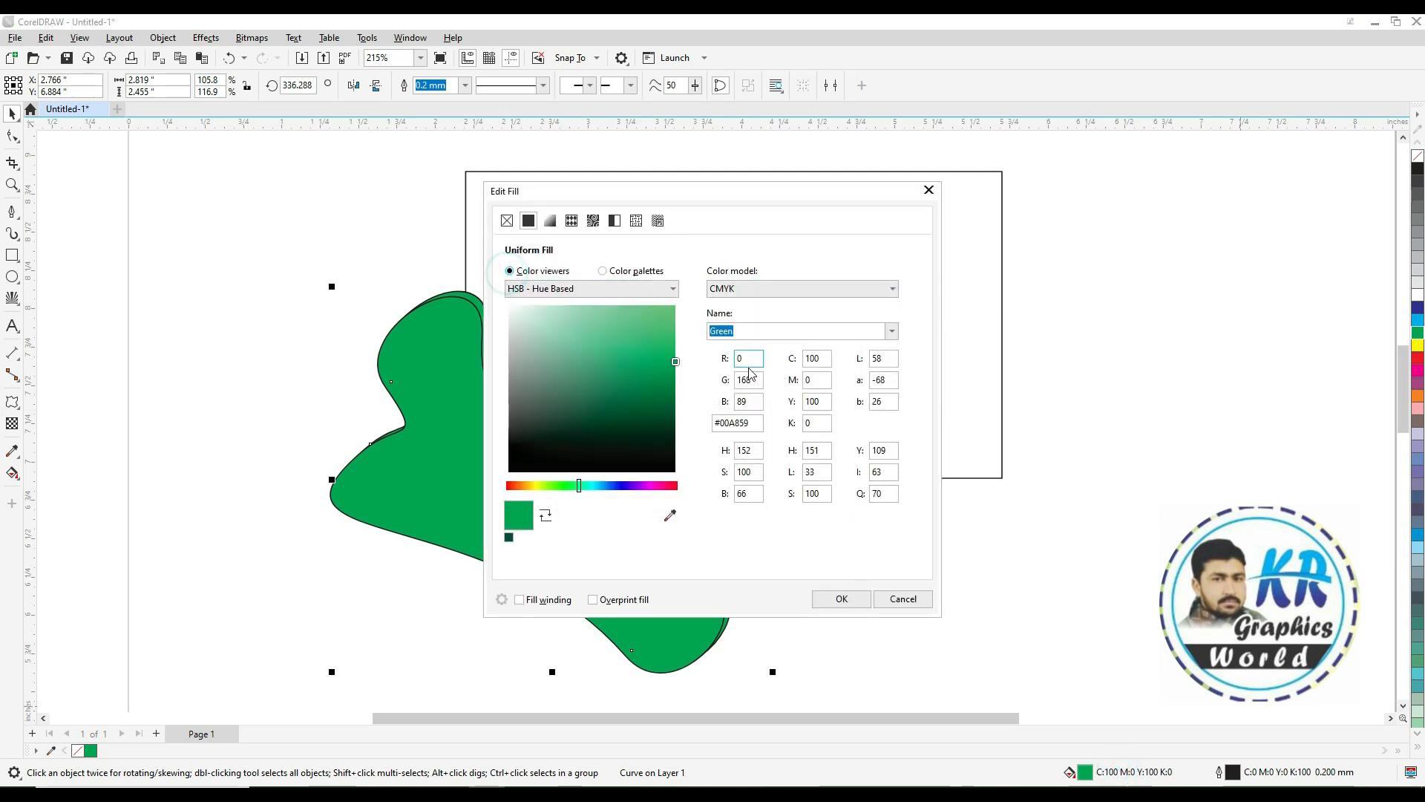
drag(821, 361, 782, 363)
click(743, 226)
text(50)
key(Tab)
key(Tab)
text(5)
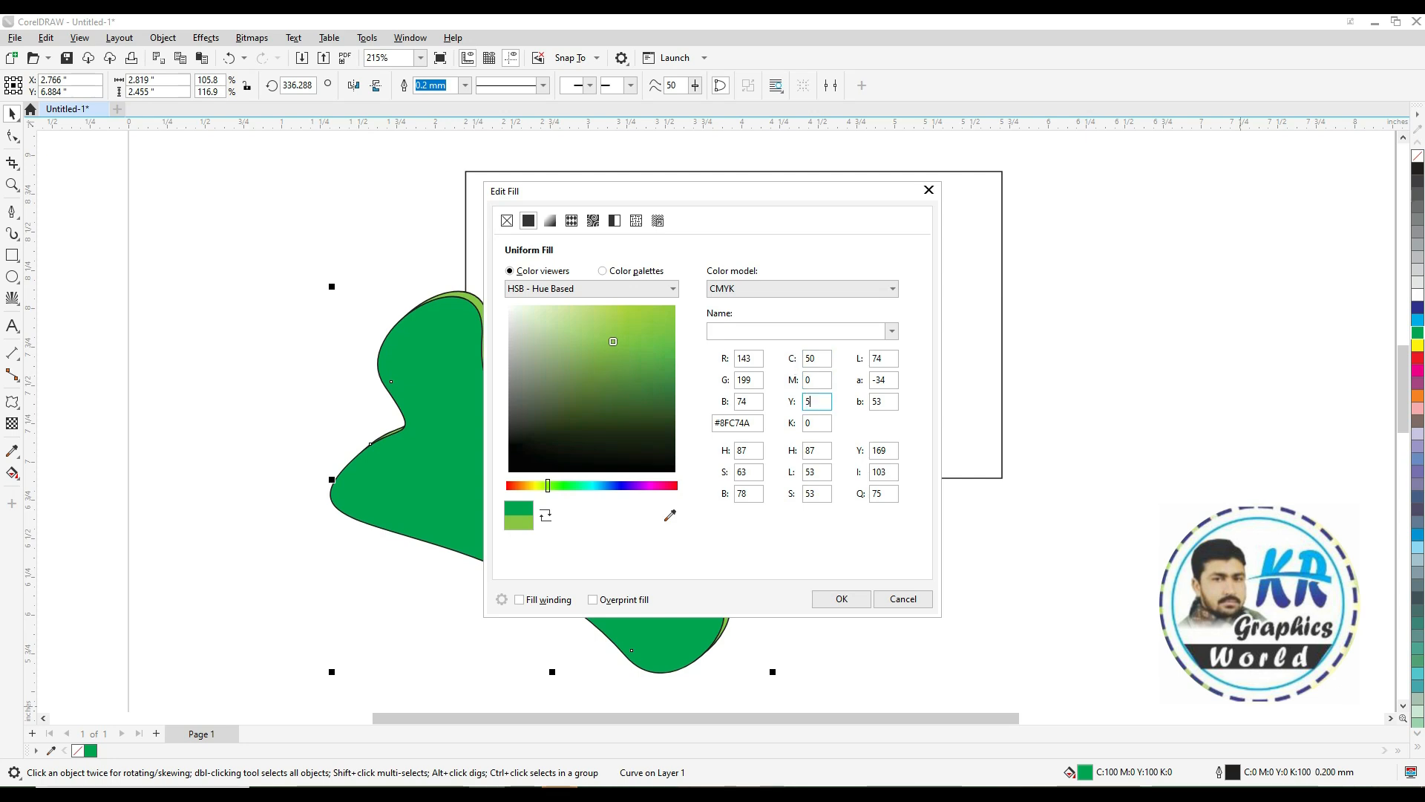
text(0)
key(Tab)
key(Return)
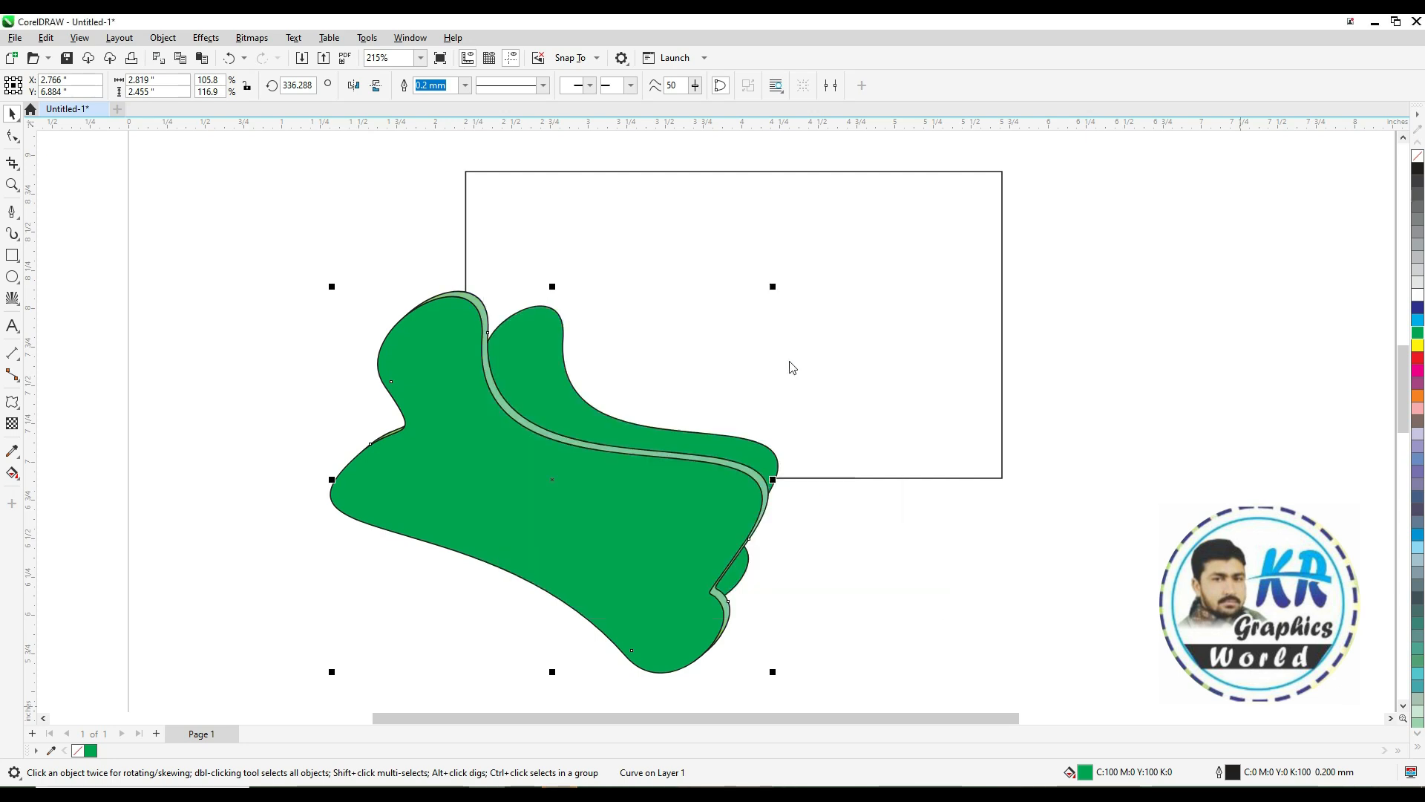
Apply uniform transparency to the larger shape and remove the shapes' outlines
click(496, 473)
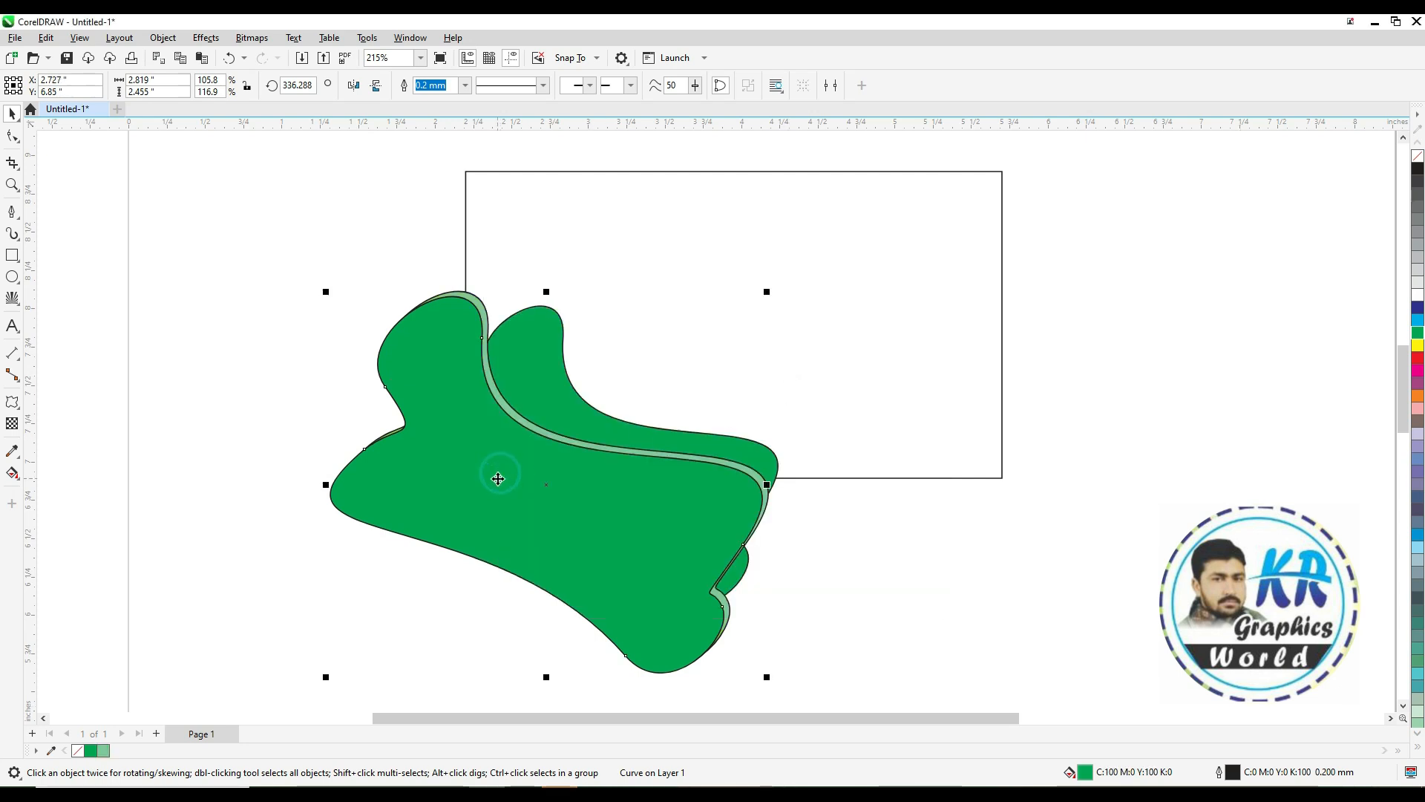
click(12, 425)
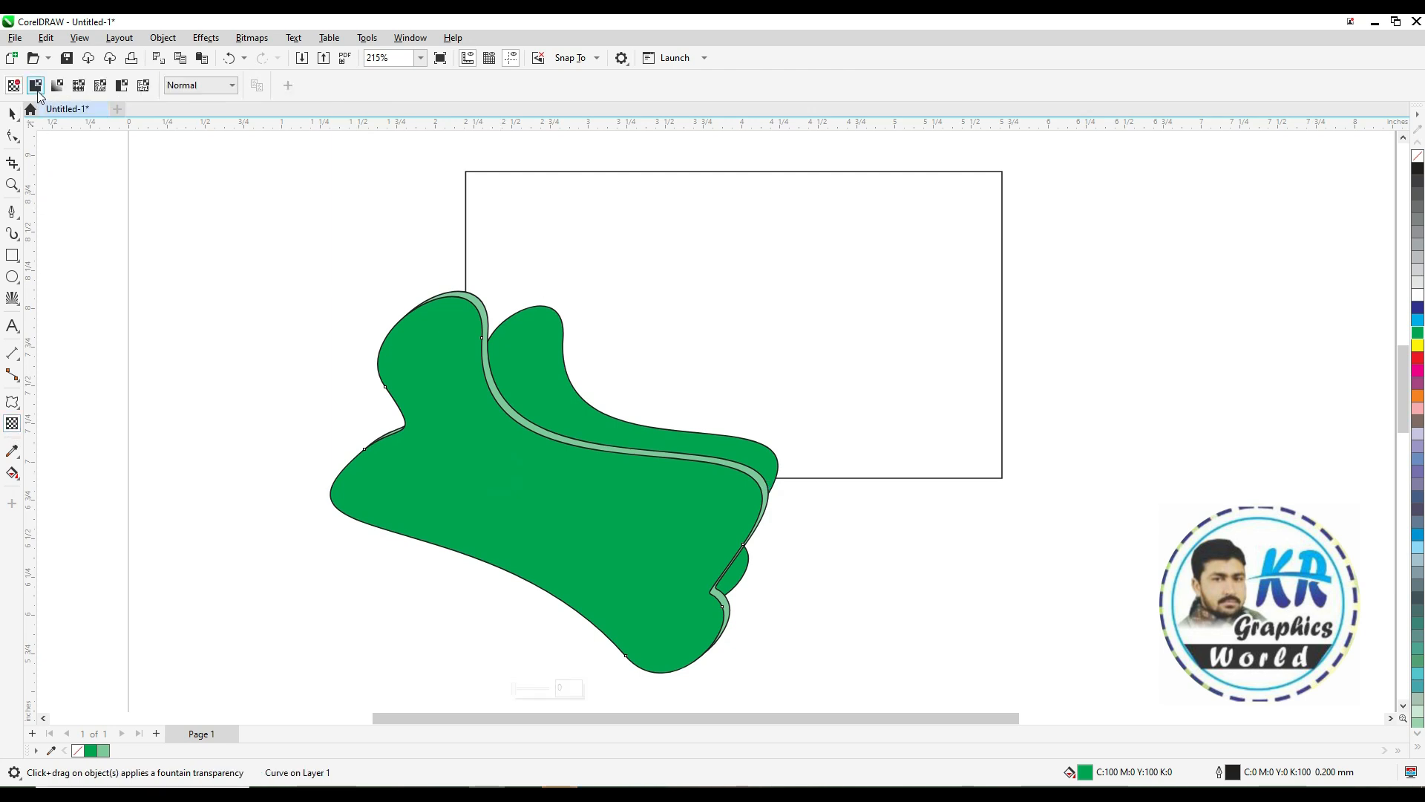
click(36, 86)
key(space)
right_click(1419, 163)
click(539, 373)
click(272, 431)
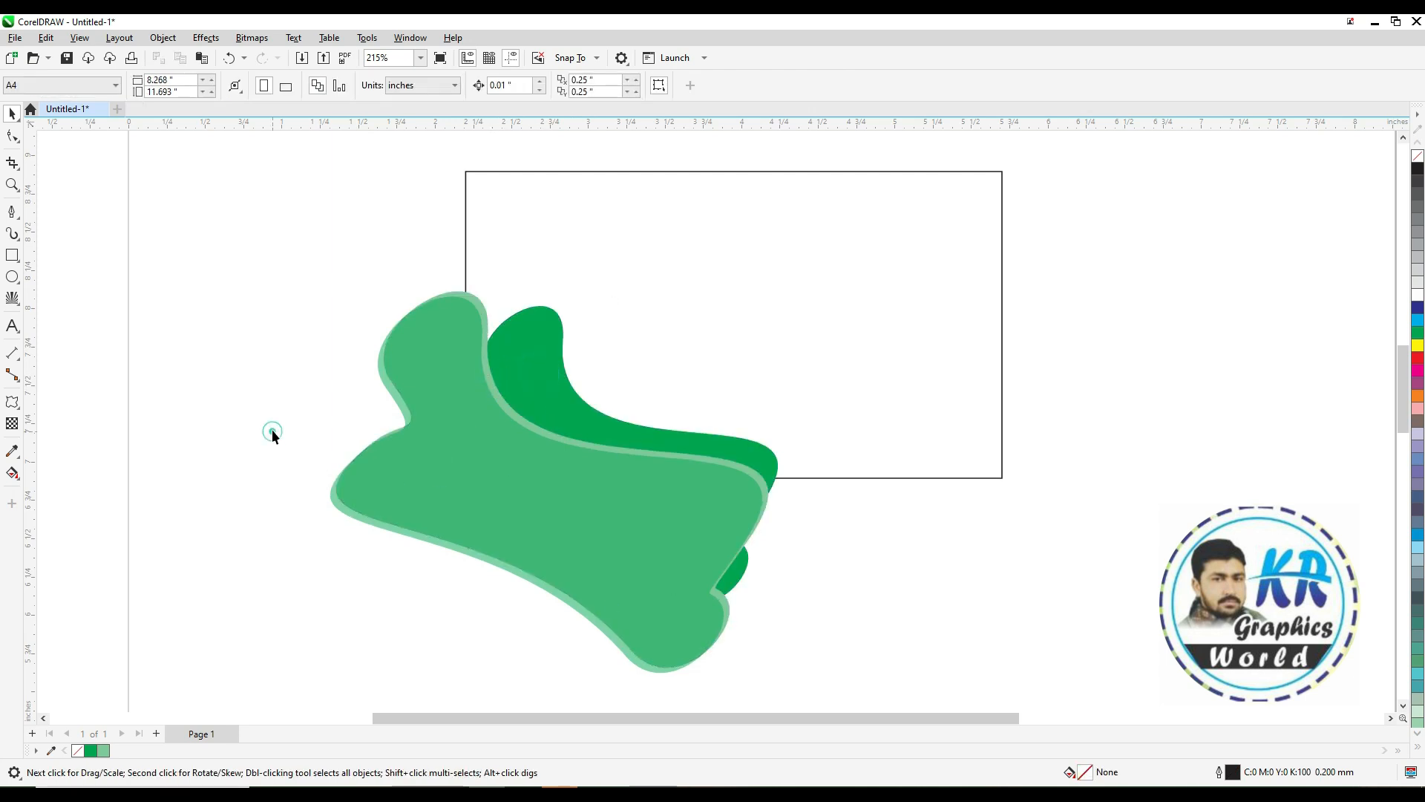
Give the smaller shape a uniform transparency of 20 and shift it slightly up-left
click(533, 390)
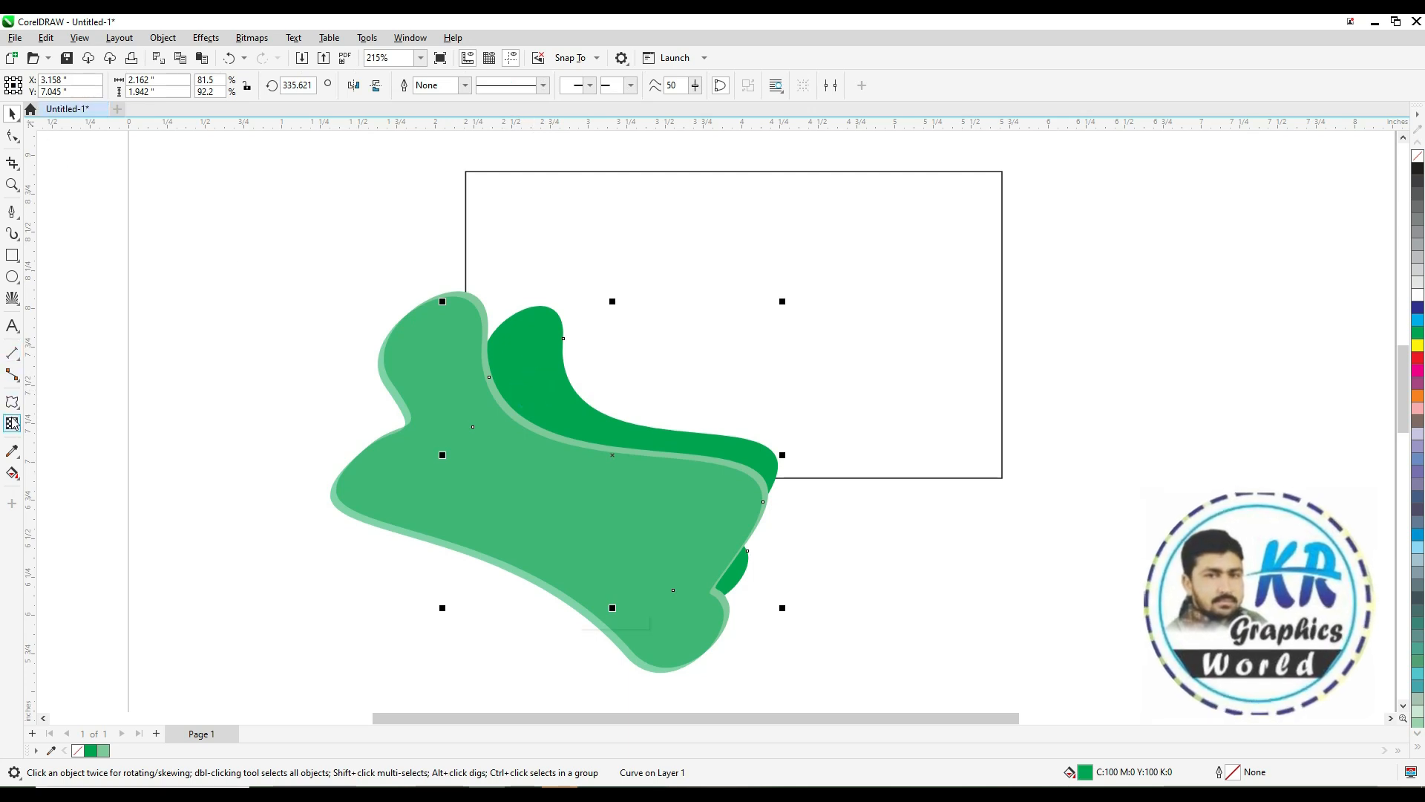
click(13, 423)
click(35, 85)
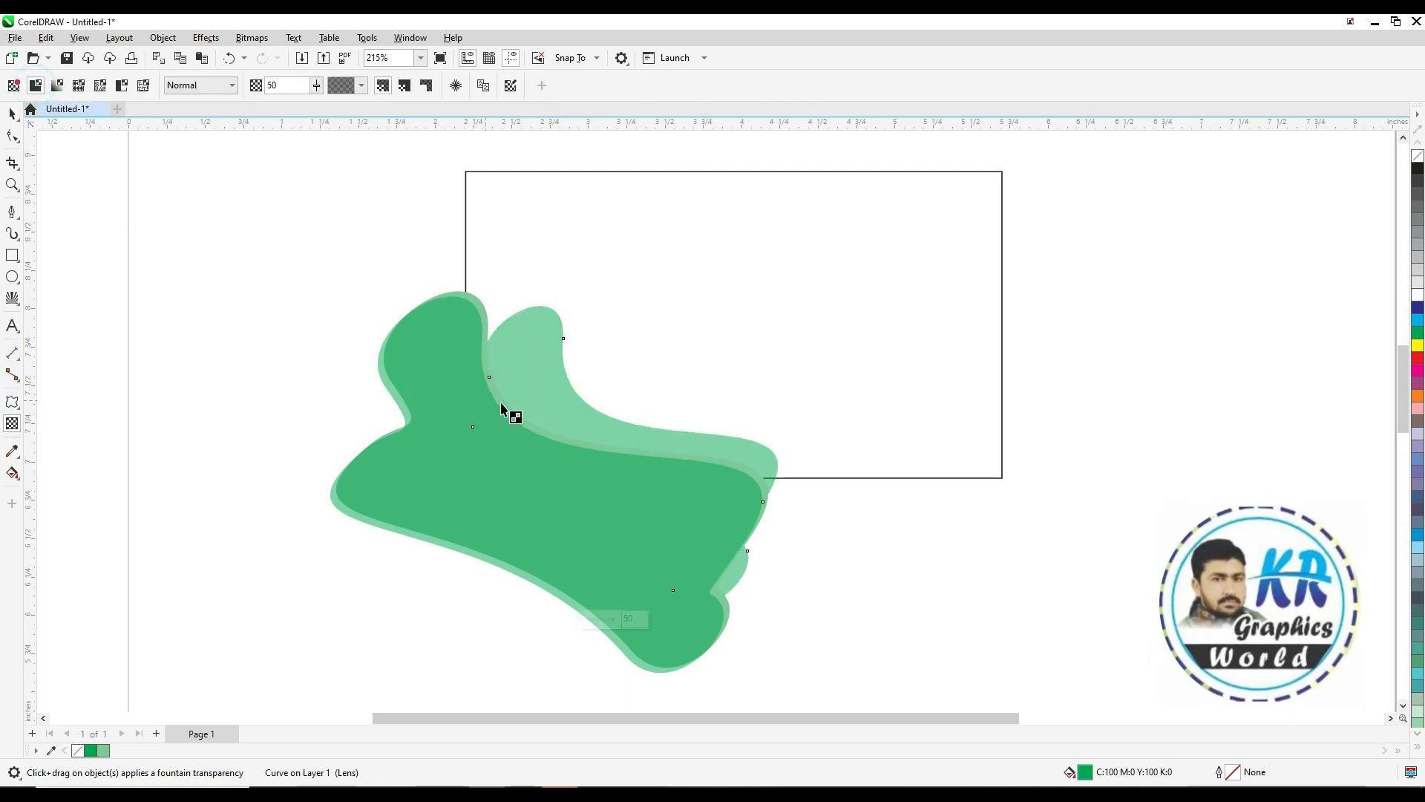
double_click(265, 89)
text(20)
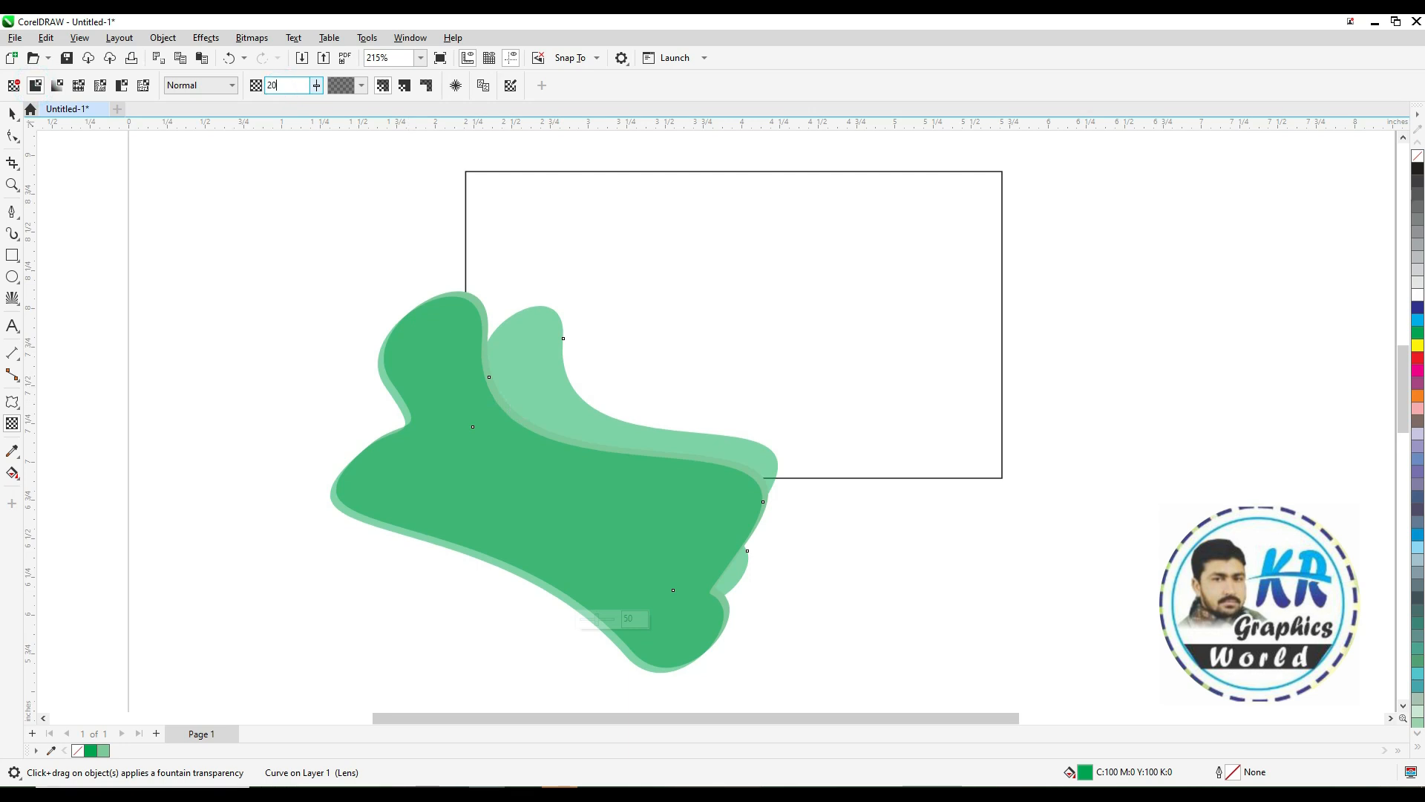
key(Return)
key(space)
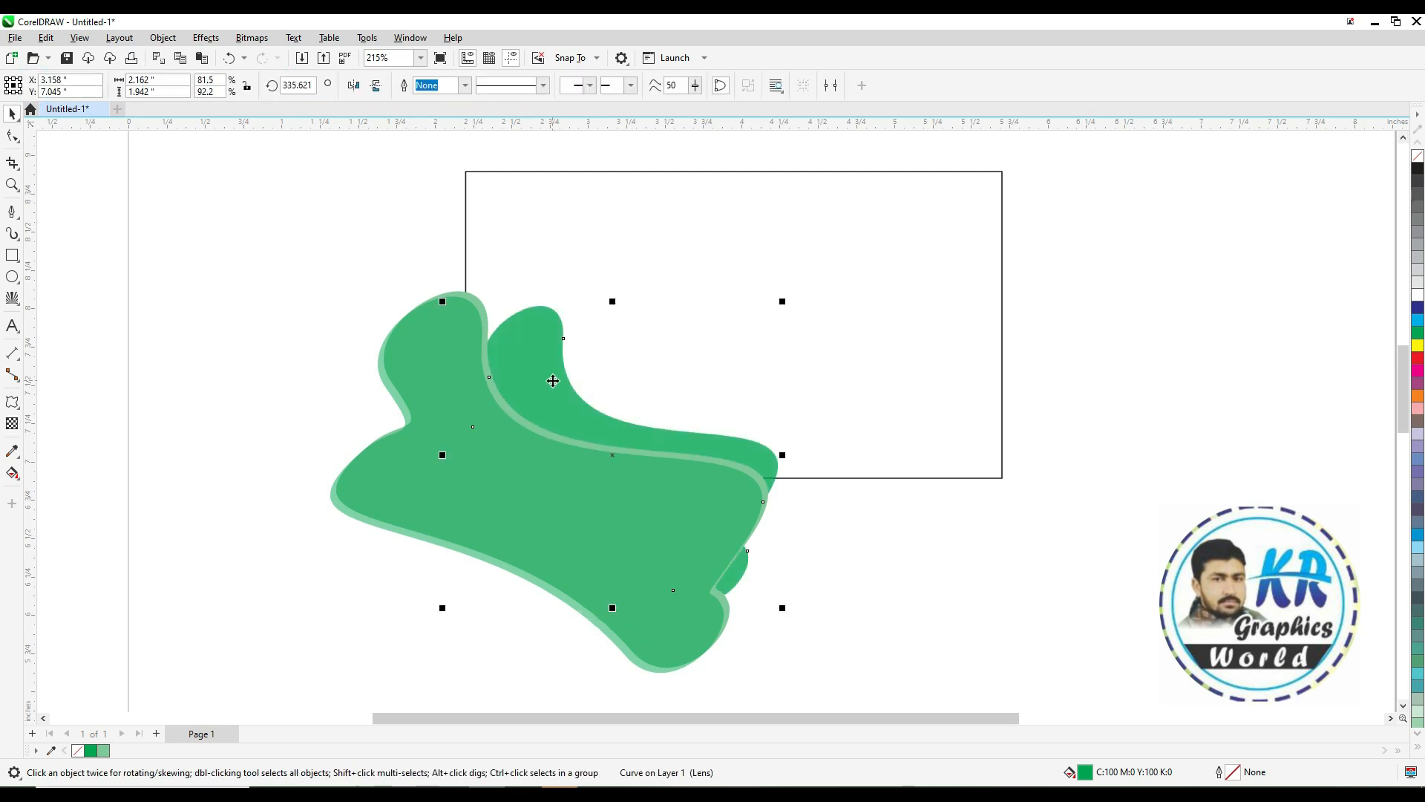
drag(550, 389, 524, 396)
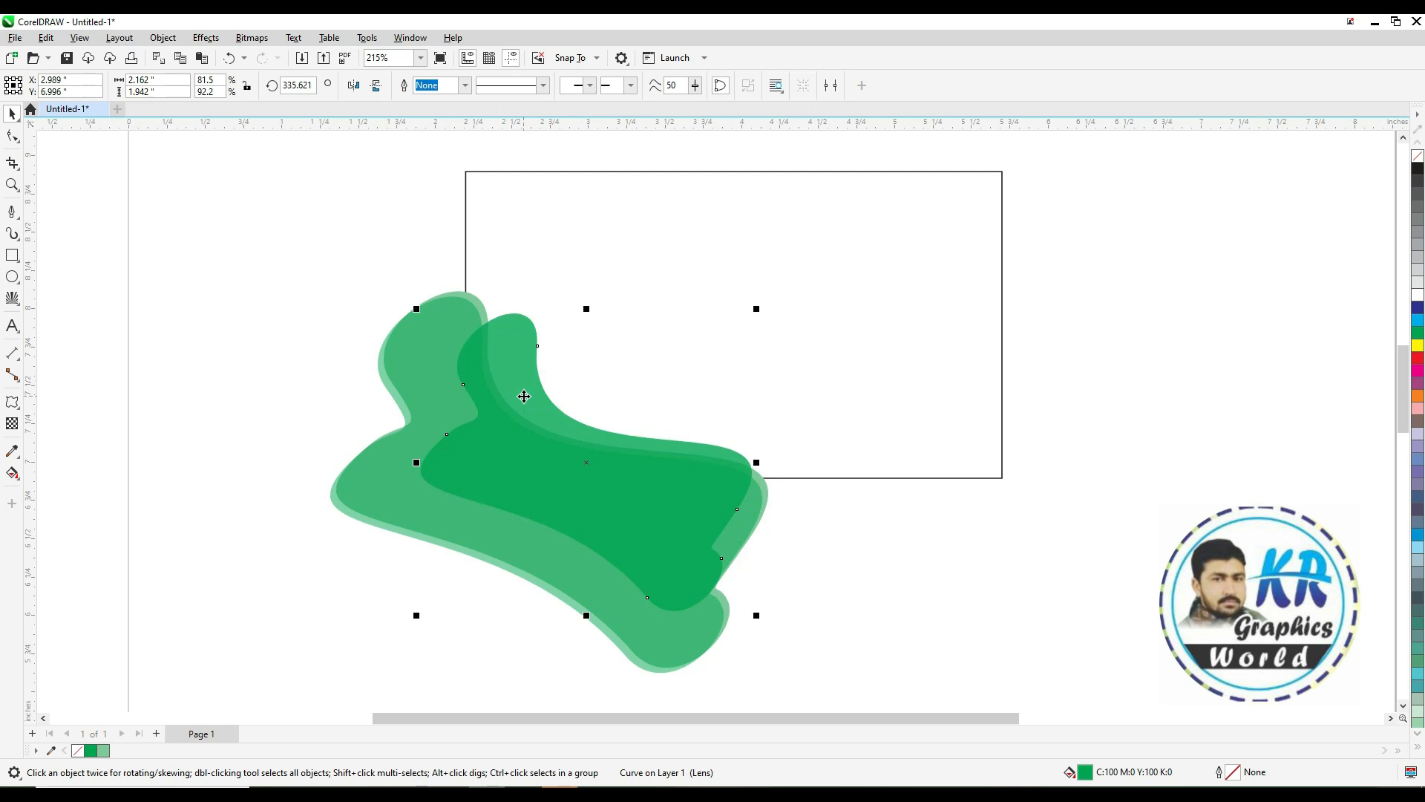
click(829, 549)
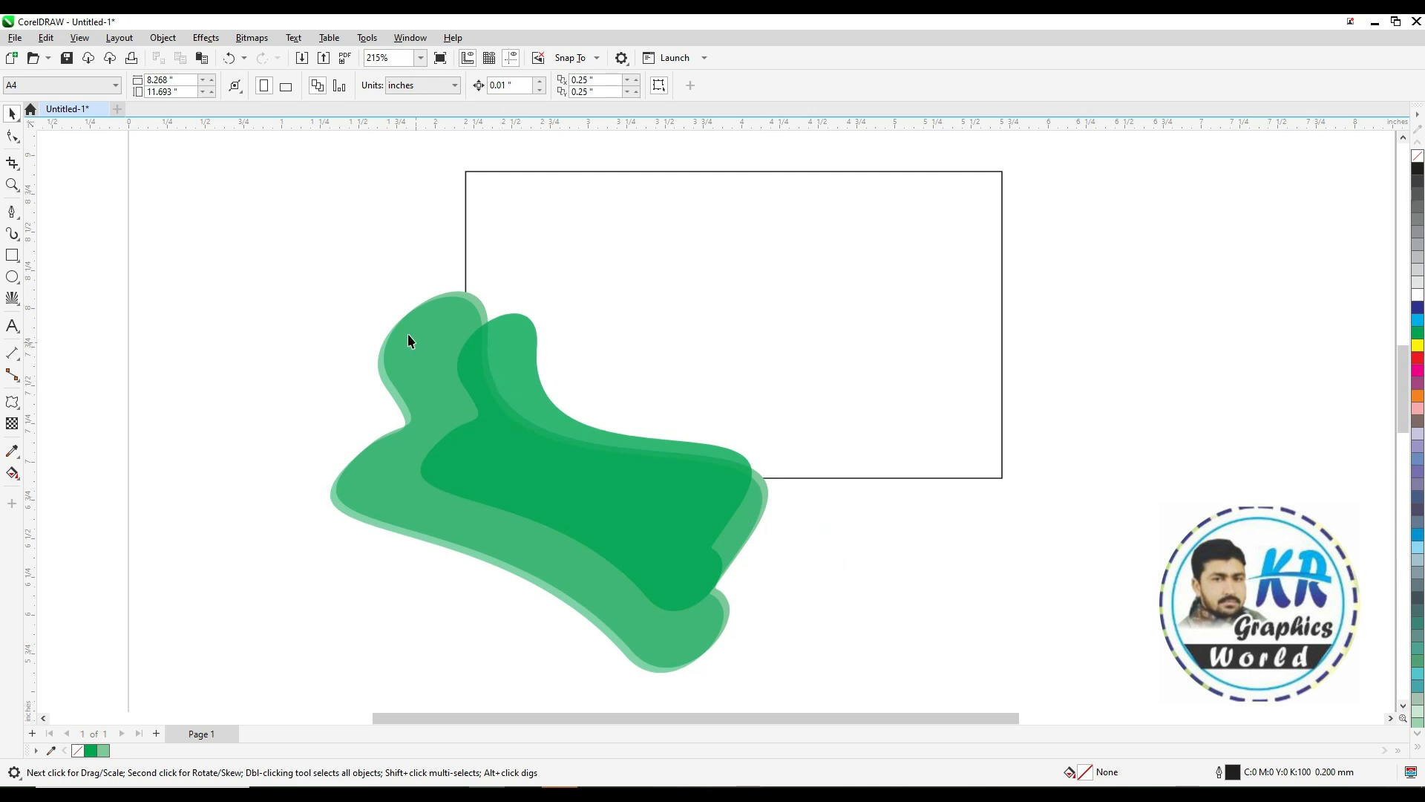
Create a larger copy of the shape extending beyond the card's left and bottom edges
drag(518, 353, 432, 172)
drag(677, 438, 909, 652)
drag(754, 404, 702, 448)
key(space)
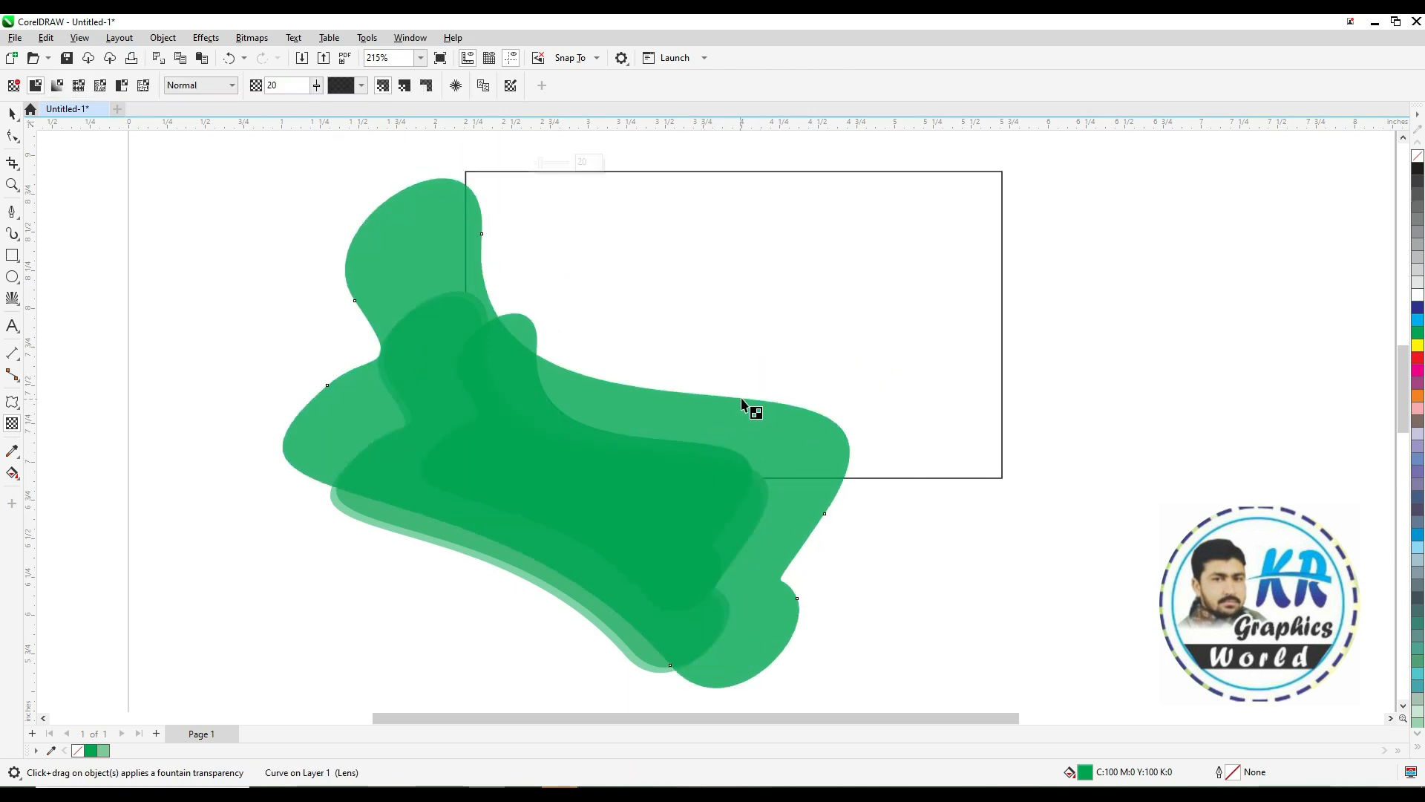
Reshape the new copy's upper-right curve by dragging its segment downward
click(11, 137)
drag(750, 399, 743, 432)
key(space)
key(space)
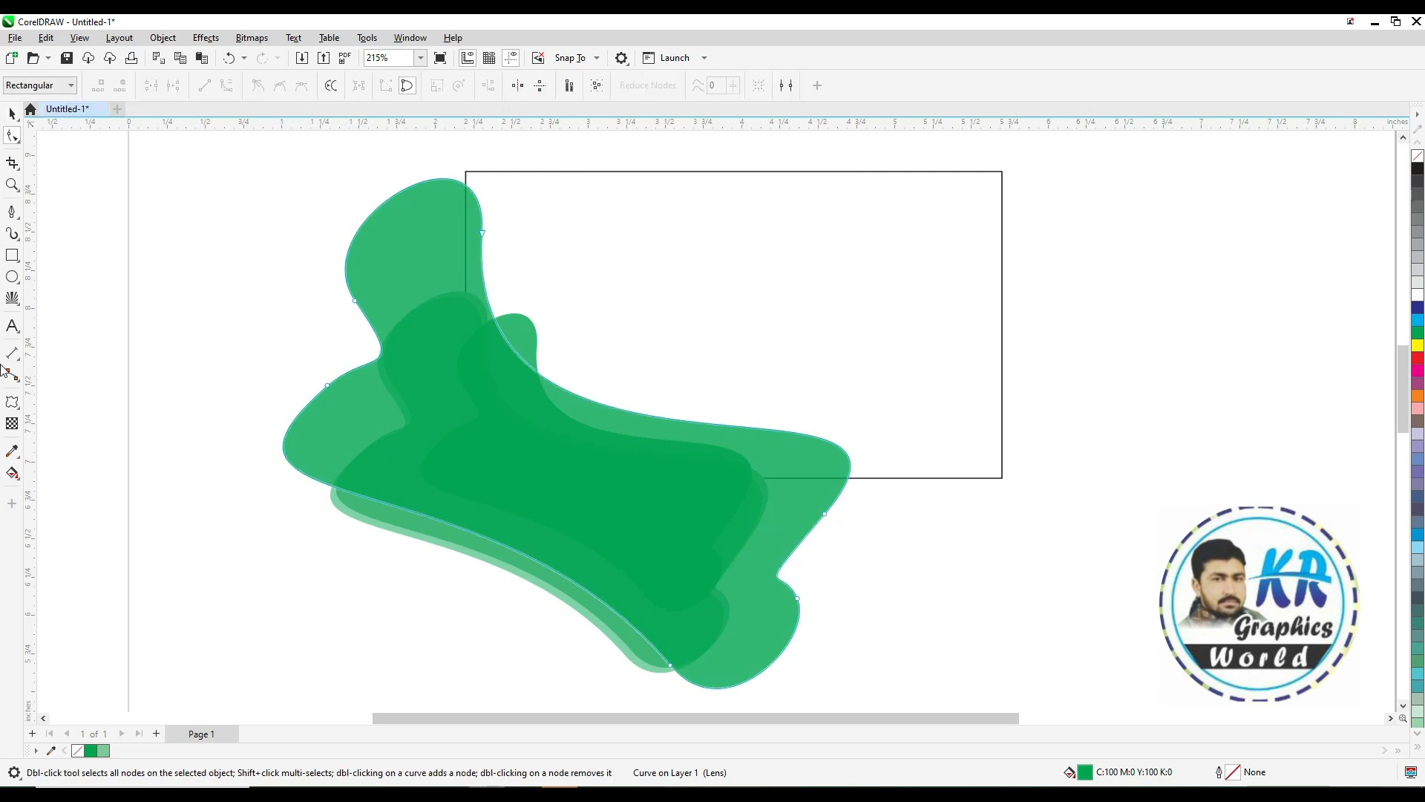
Set the large copy's uniform transparency to 75
click(12, 427)
click(78, 86)
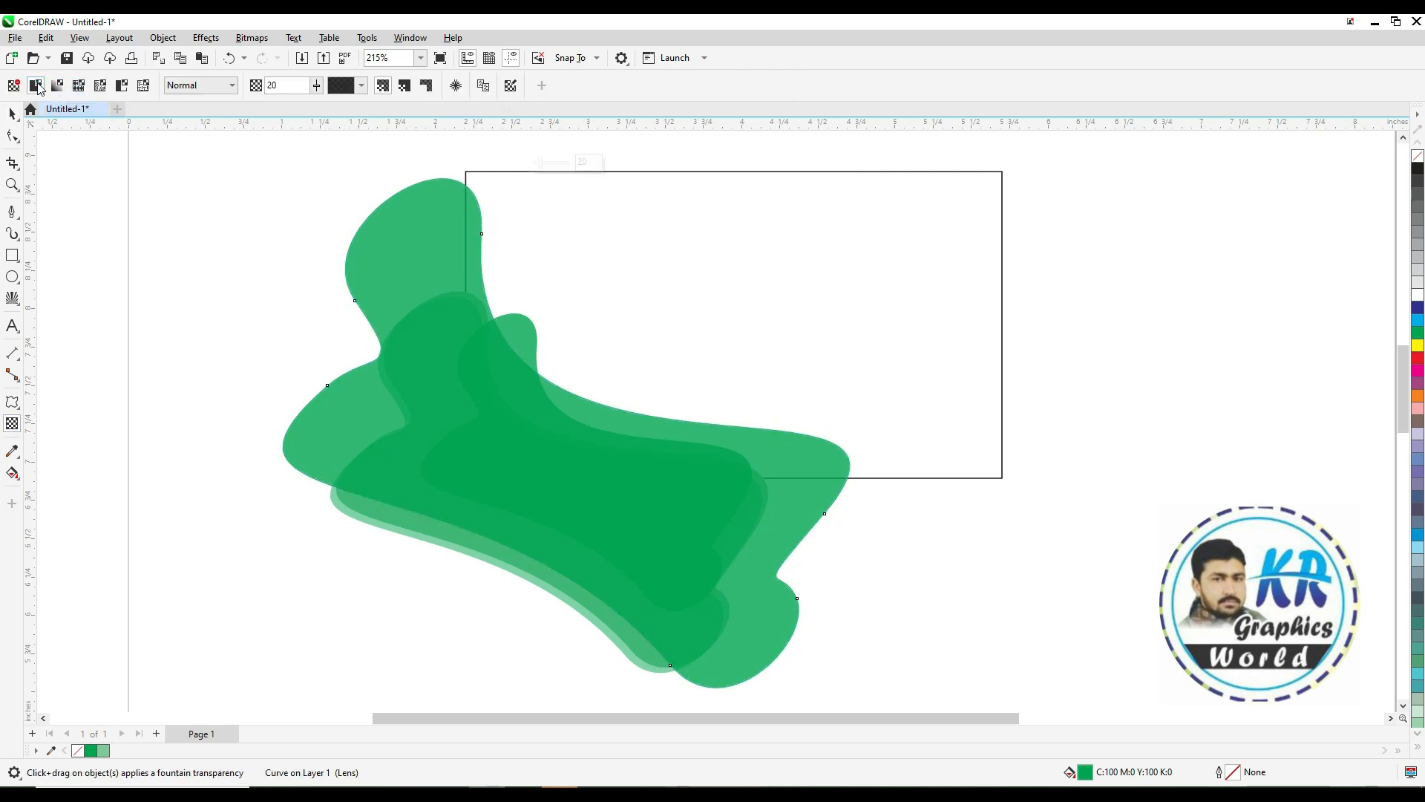
double_click(276, 86)
text(85)
key(Return)
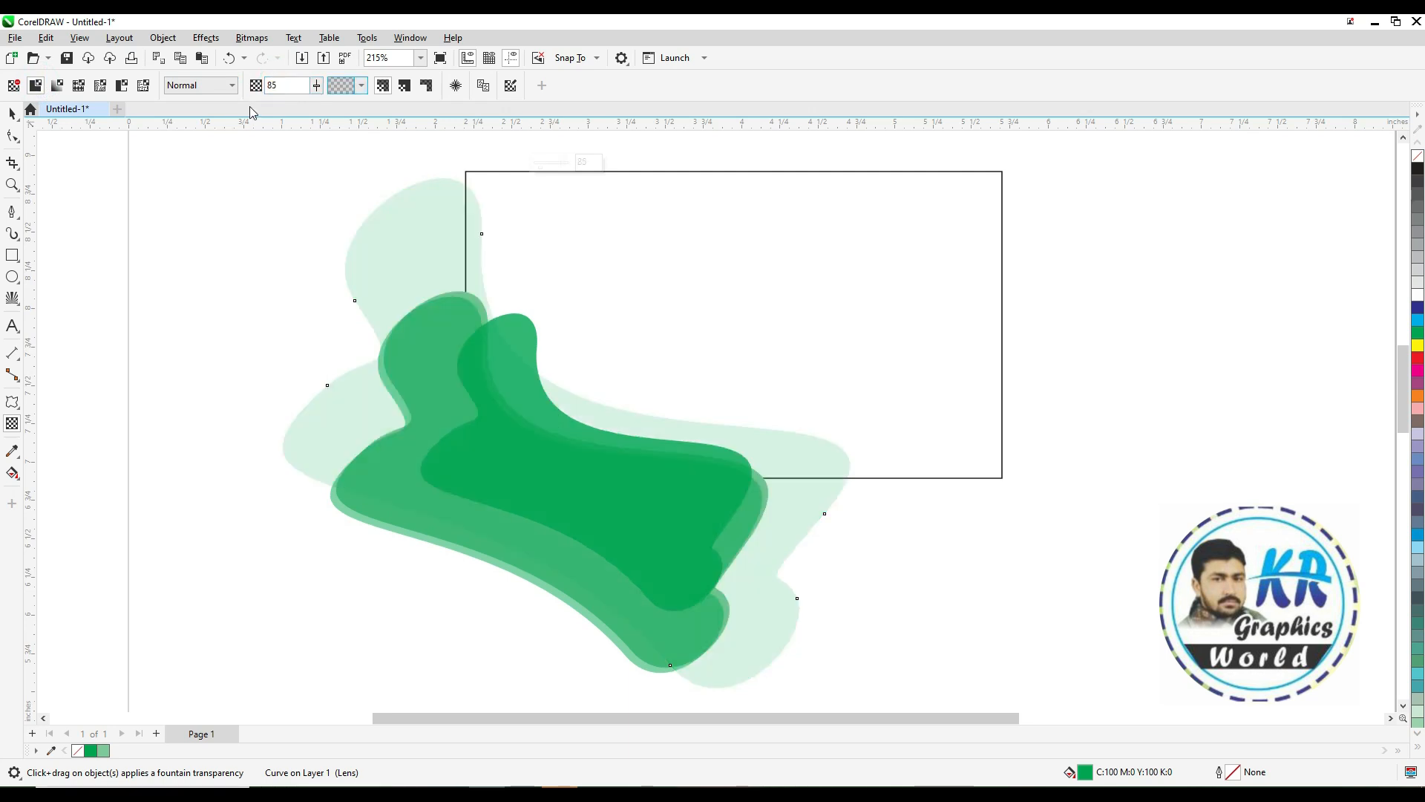
drag(281, 86, 252, 97)
text(75)
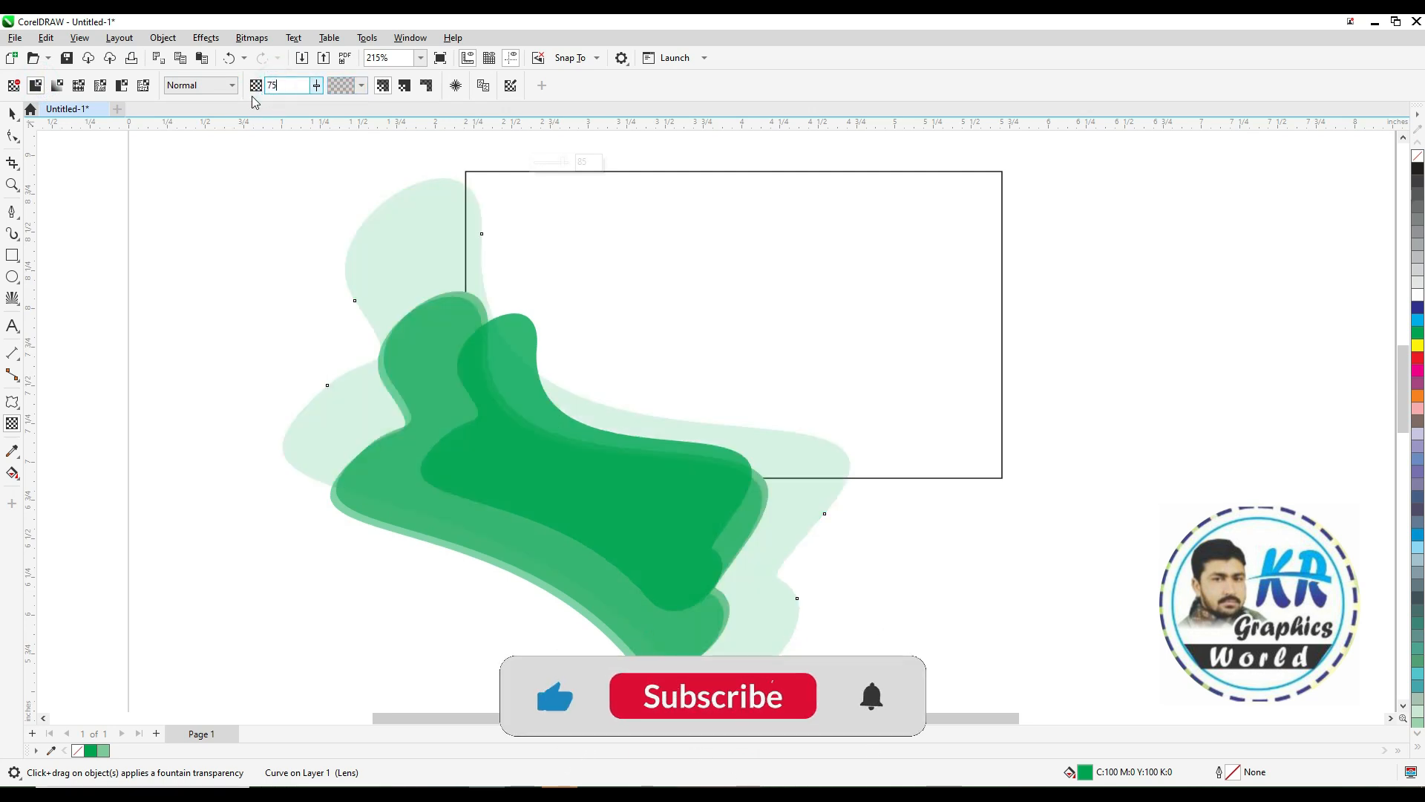
key(Return)
key(space)
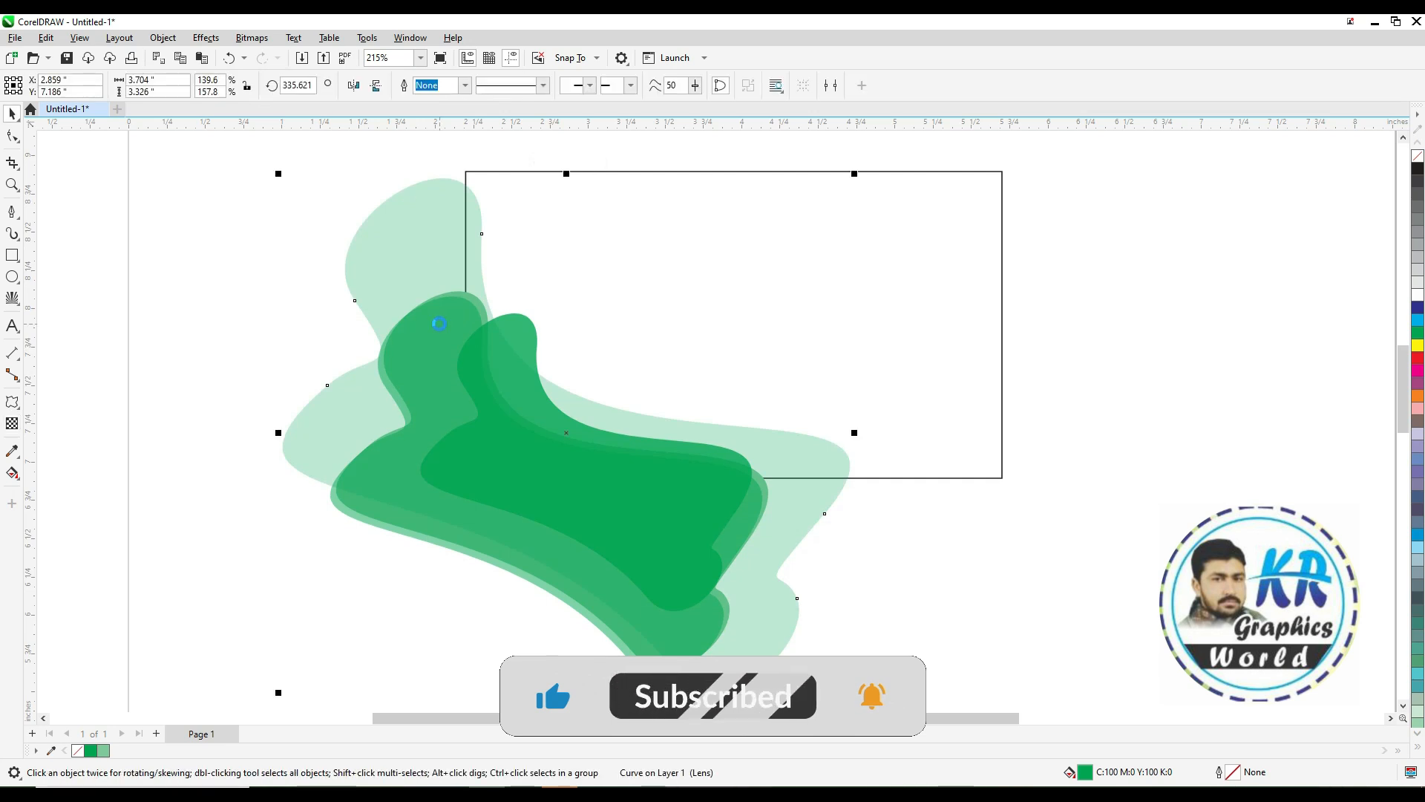
click(168, 258)
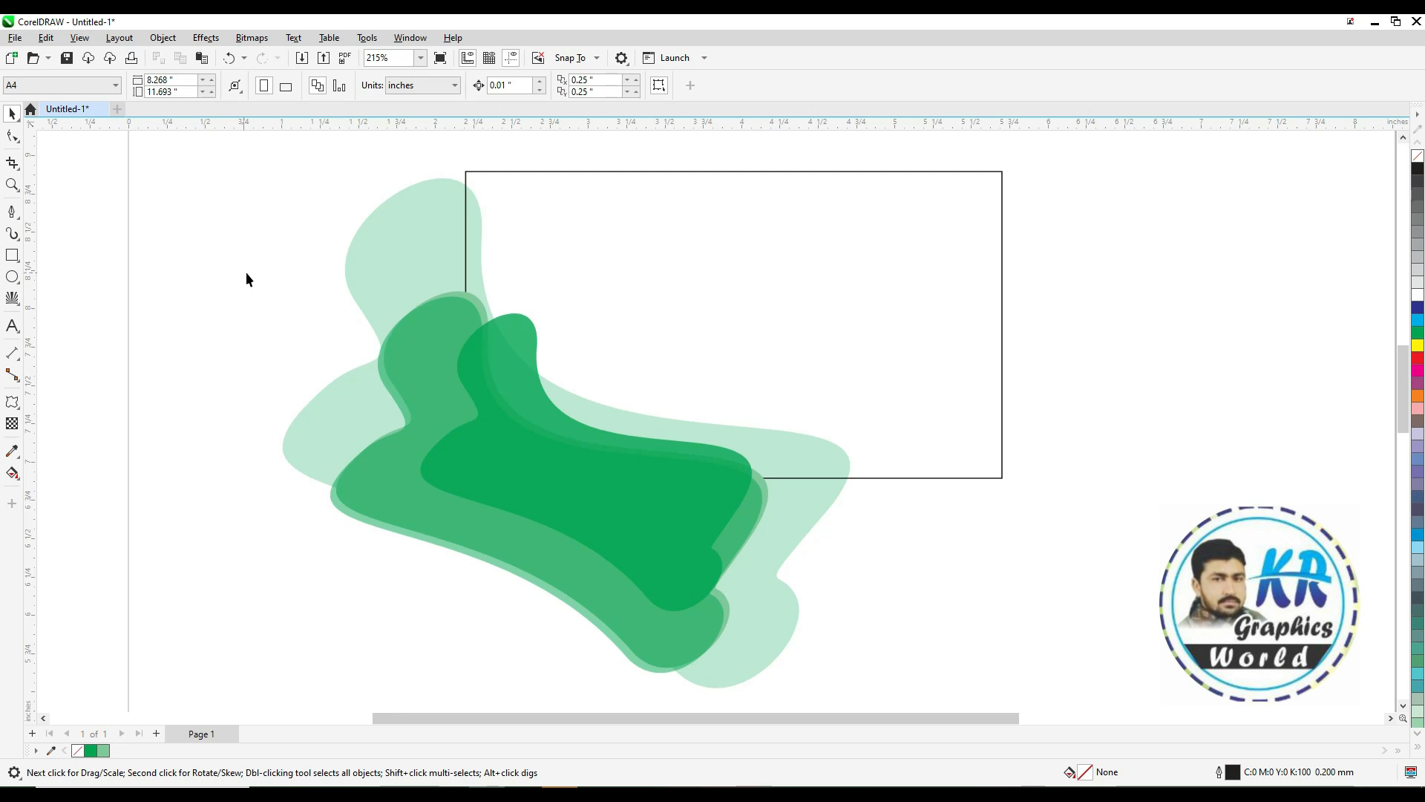
click(435, 321)
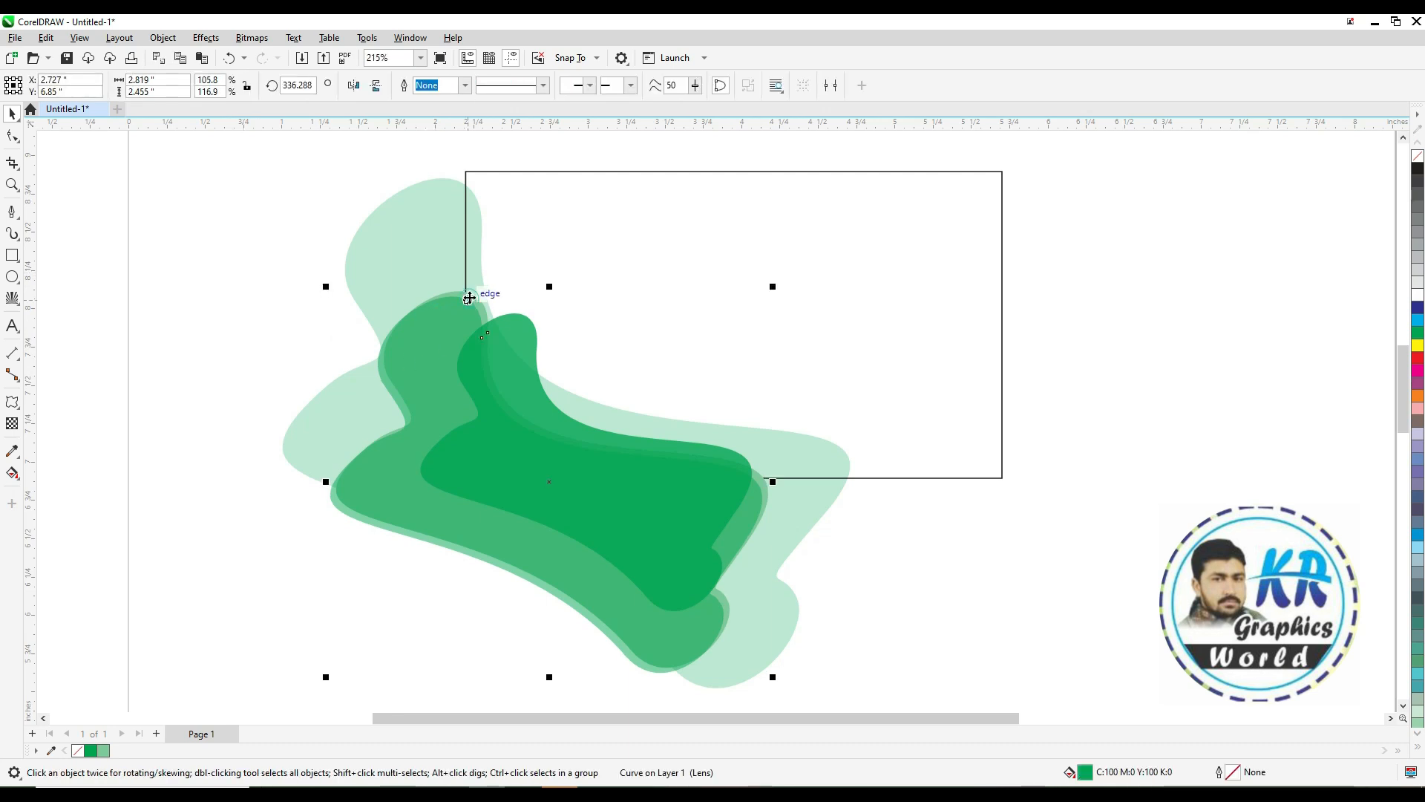
Reshape the large transparent shape's right-hand curve by adjusting a node handle with the Shape tool
shift+click(469, 299)
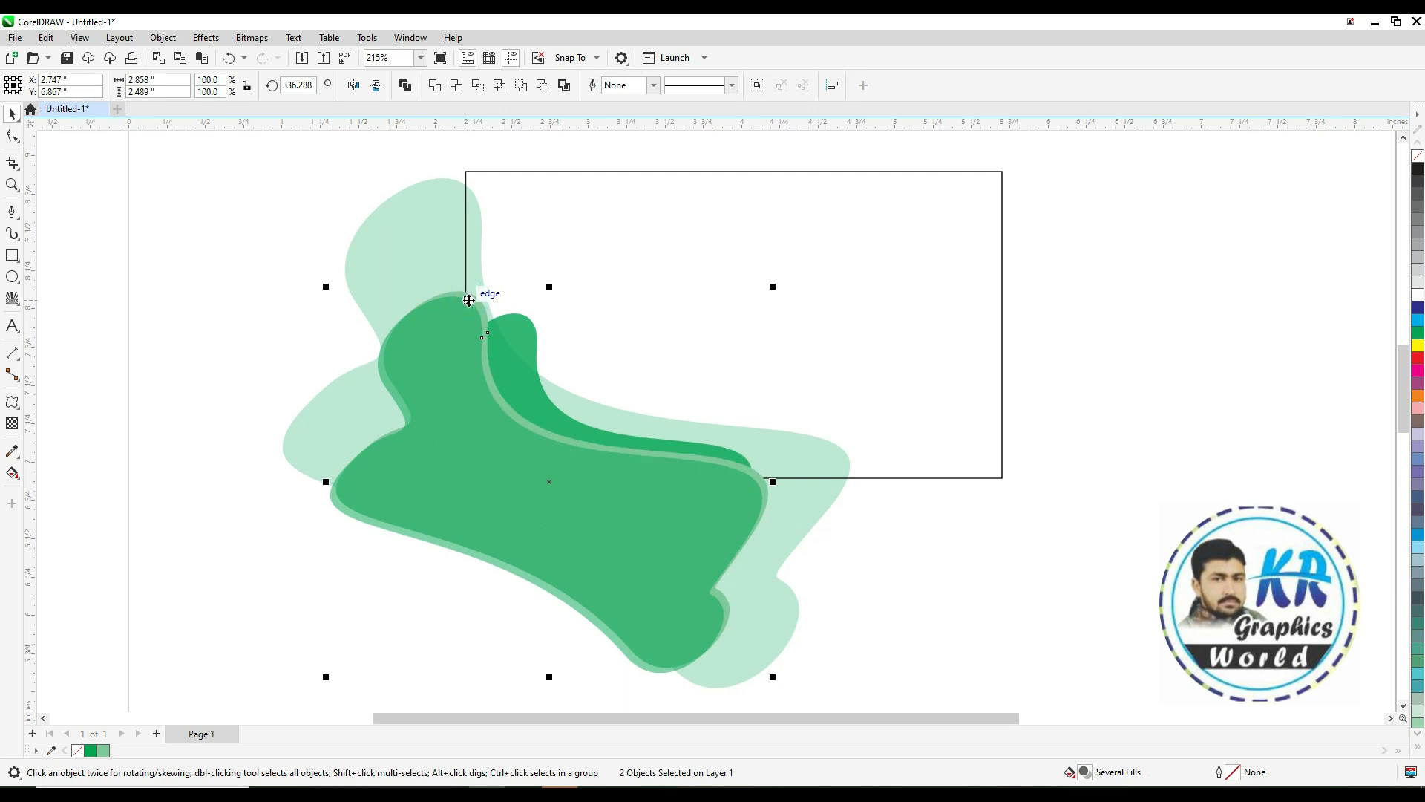
click(249, 313)
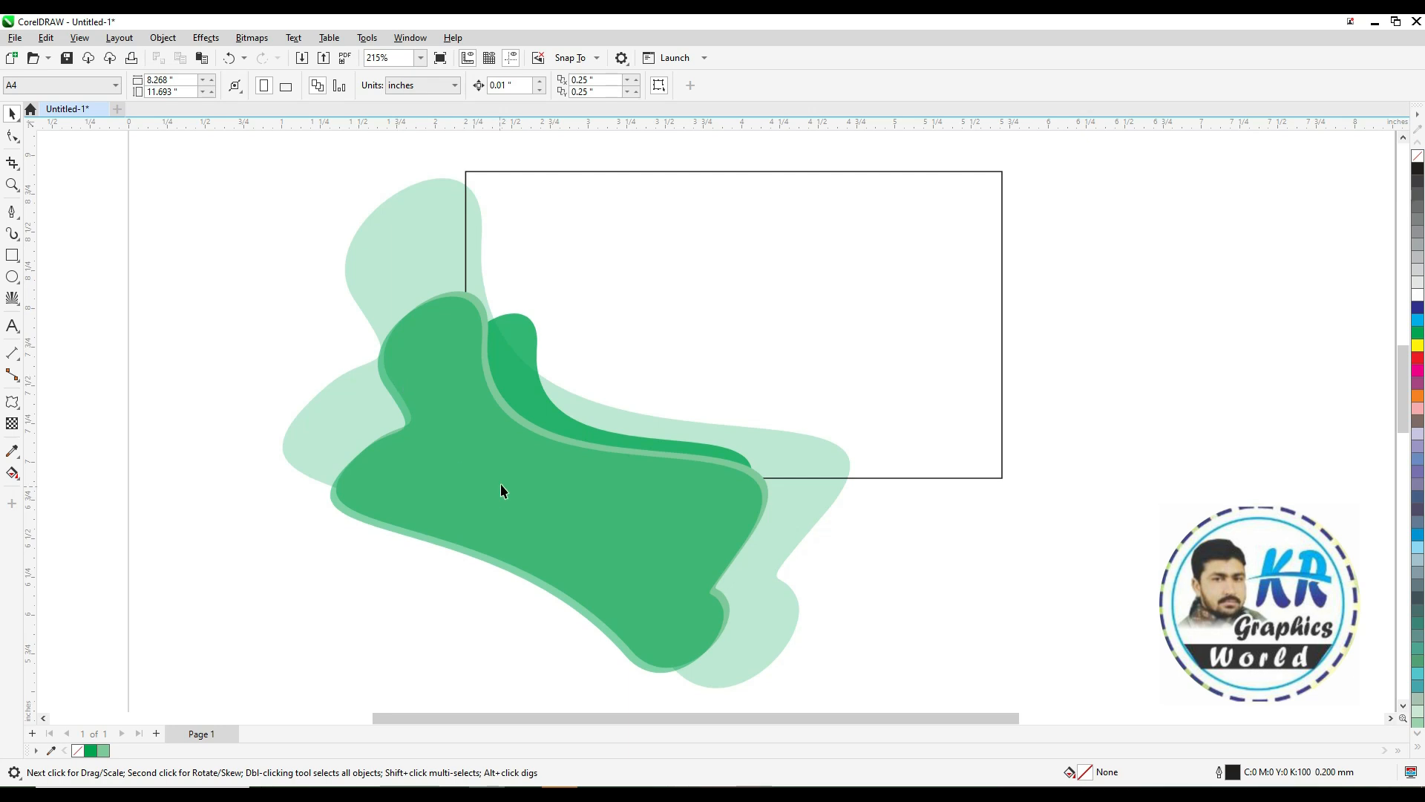
double_click(697, 421)
click(824, 513)
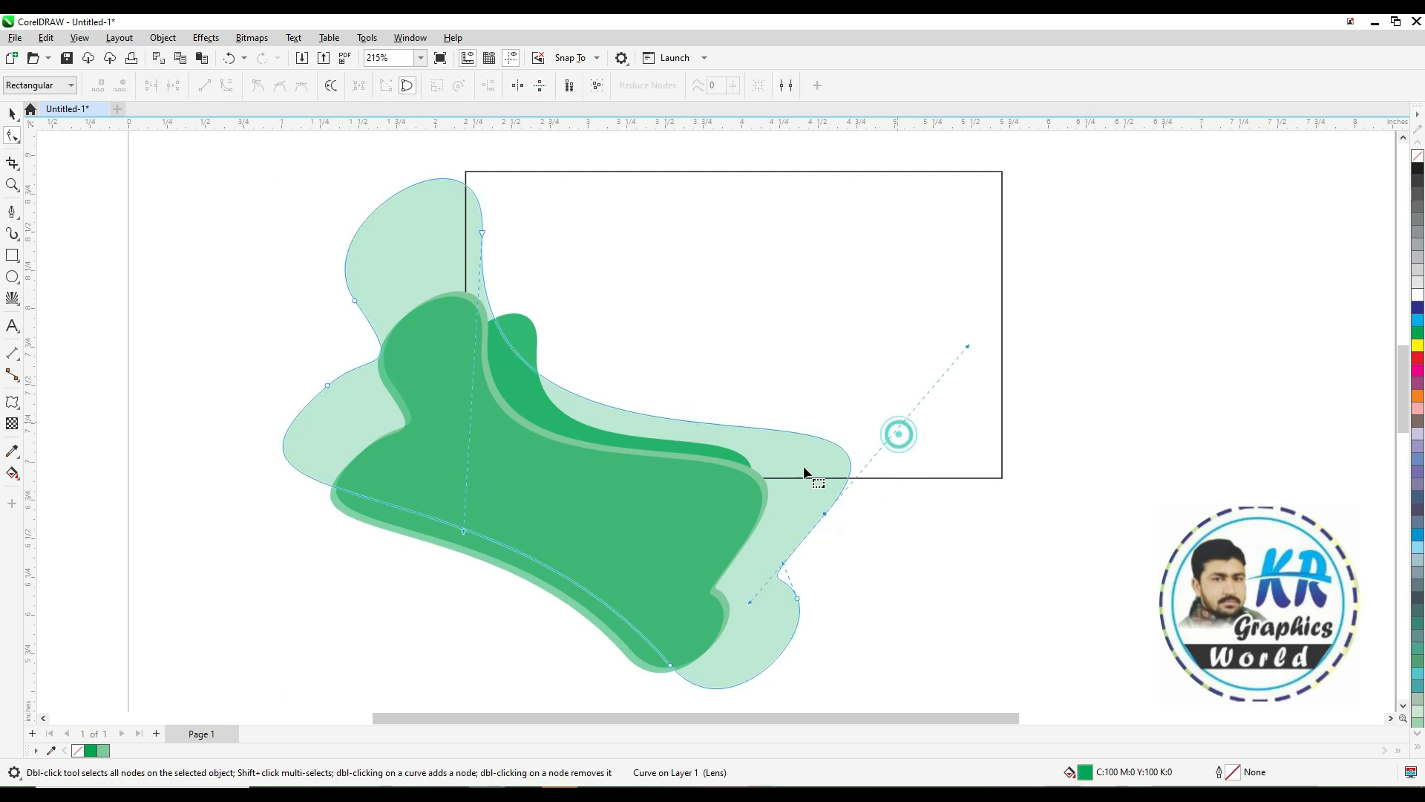
drag(969, 347, 891, 225)
click(1085, 386)
key(space)
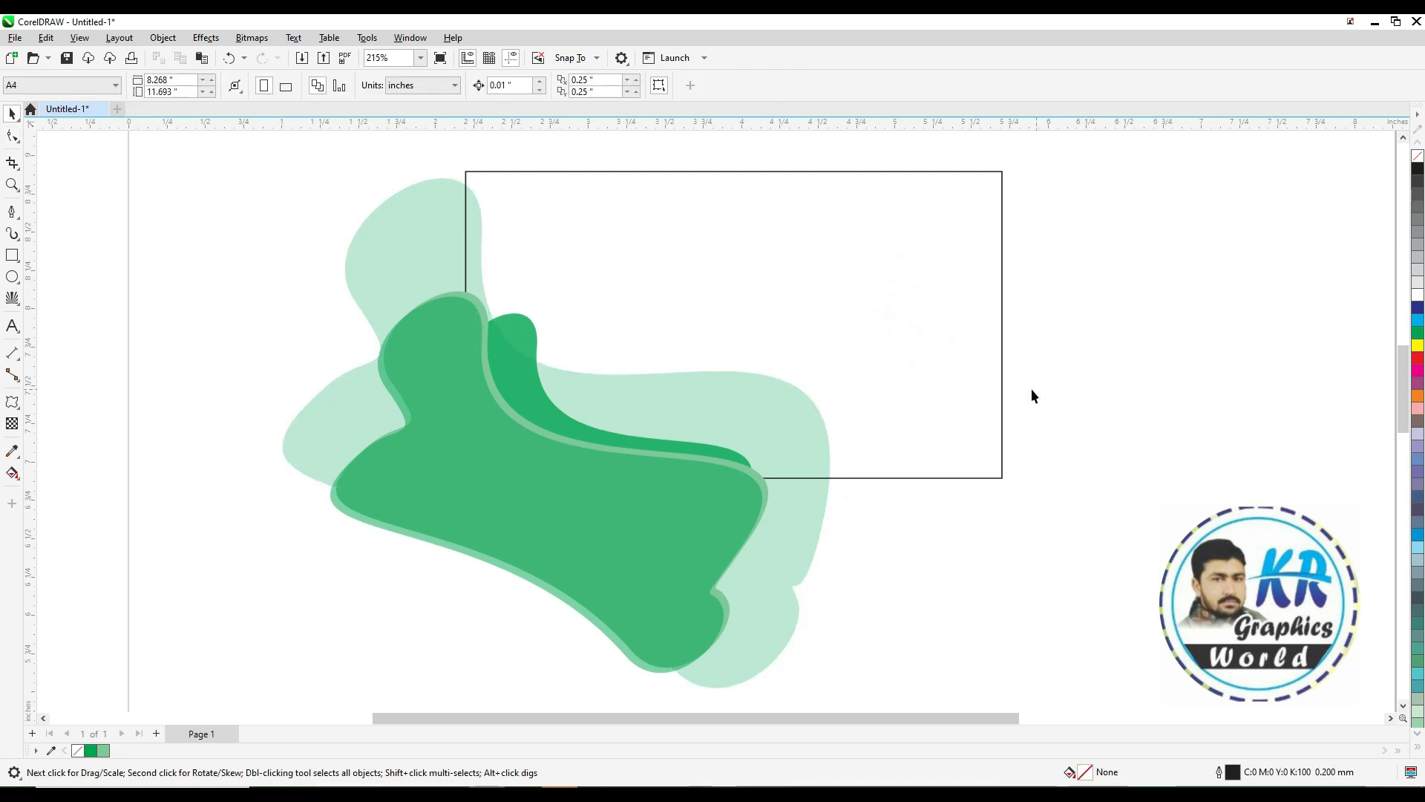
Select the two darker green shapes and drop a copy of them to the right of the card
click(521, 436)
shift+click(483, 306)
click(477, 302)
drag(778, 284, 465, 603)
key(ctrl+z)
drag(531, 512, 1030, 406)
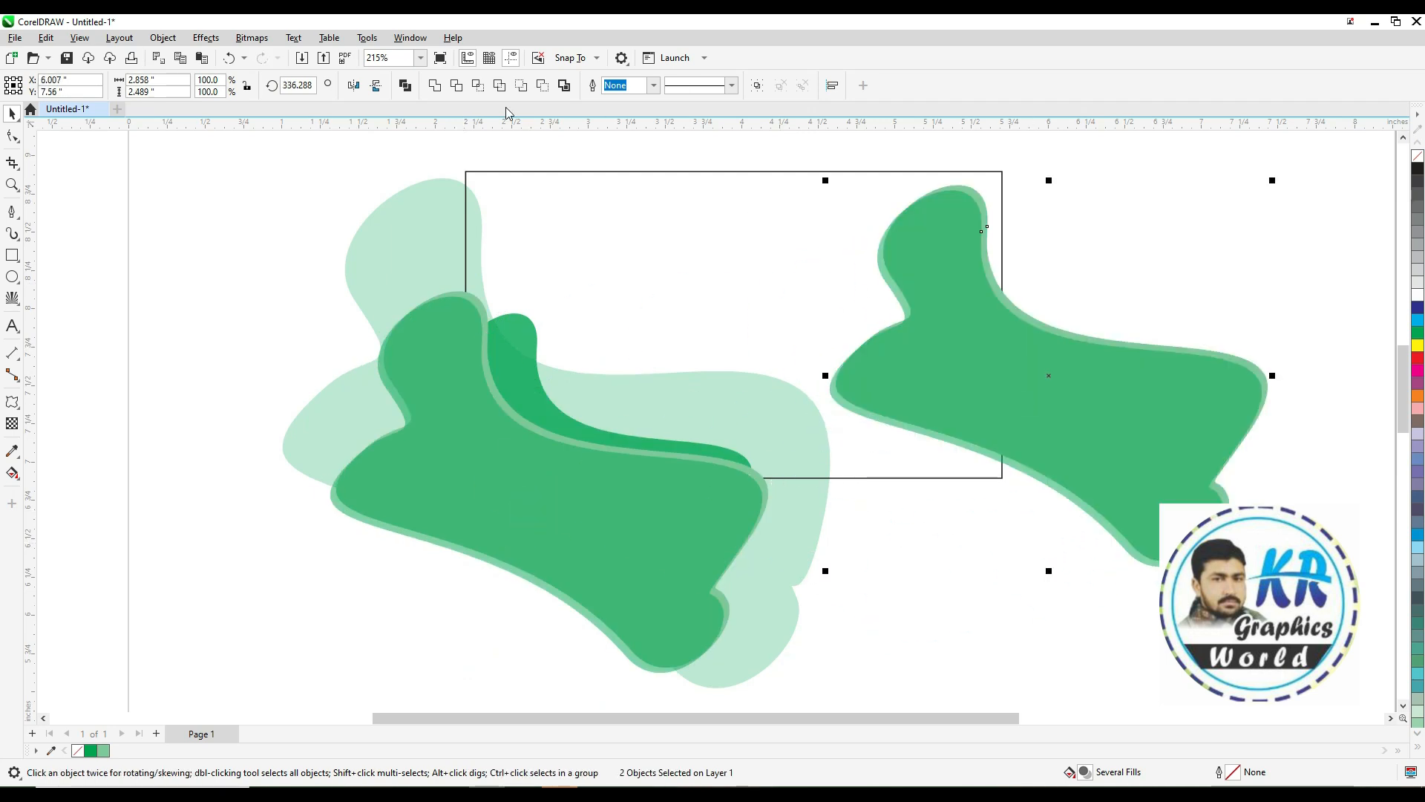
Mirror the copied pair, rotate it to about 264 degrees and position it along the card's right edge
click(377, 87)
click(350, 85)
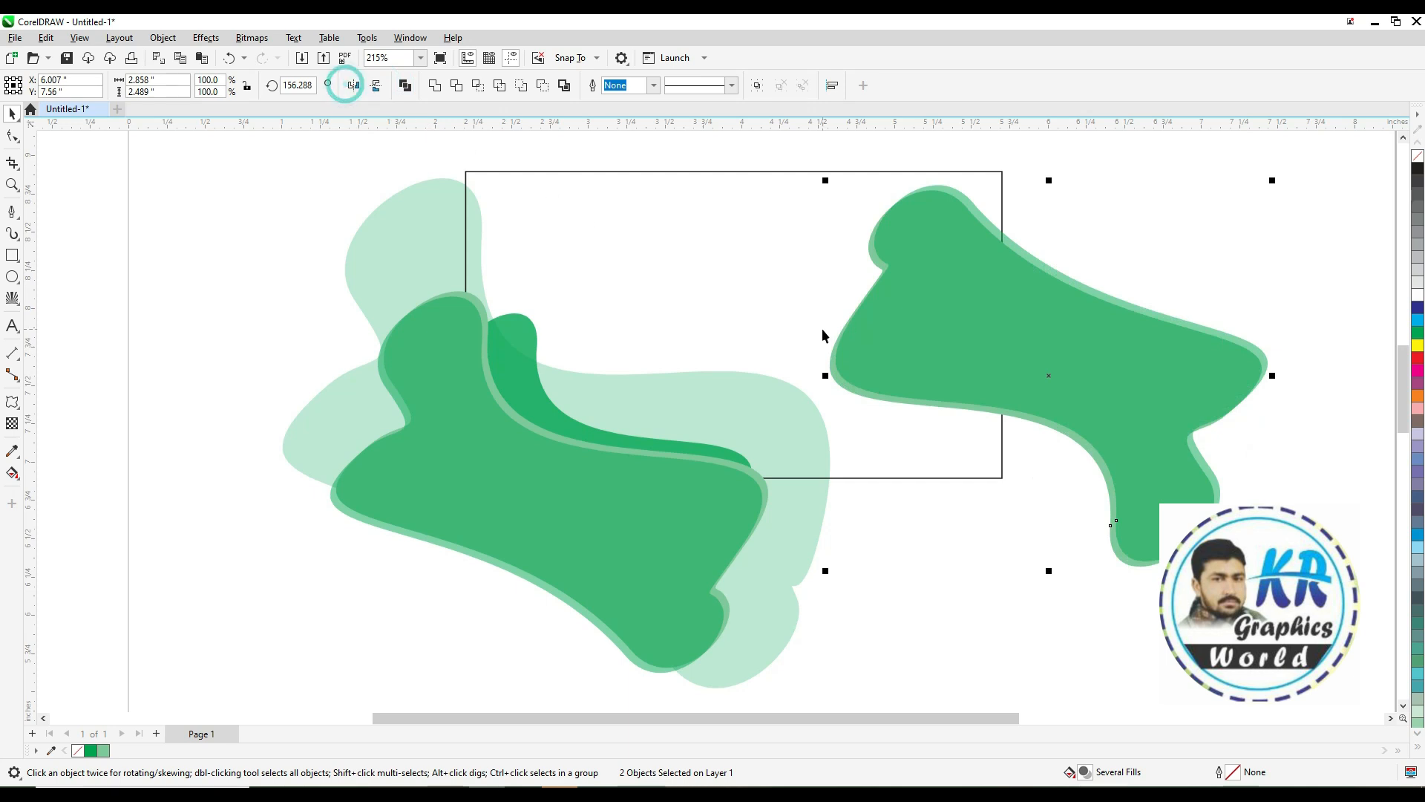
key(ctrl+z)
click(1048, 374)
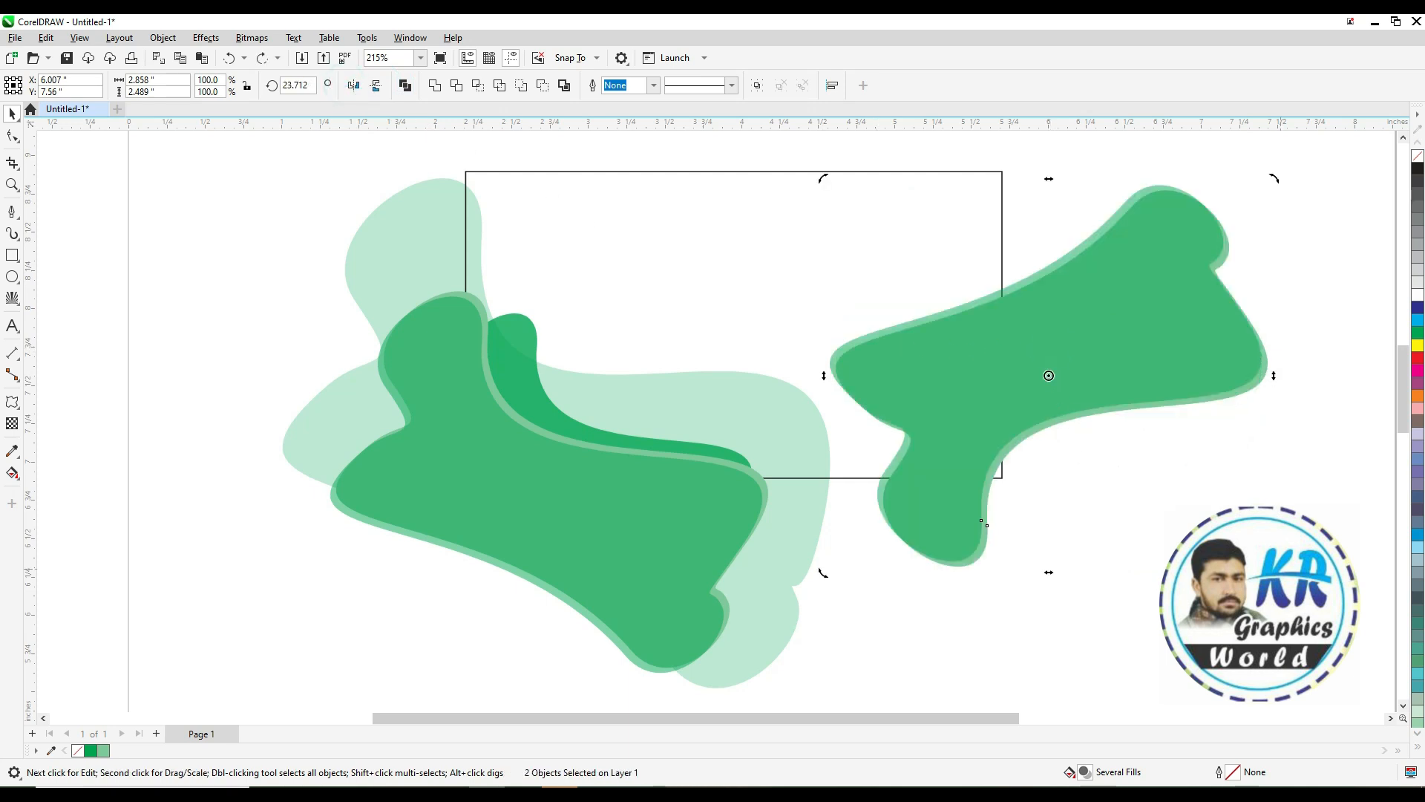
drag(1275, 573, 724, 458)
drag(1076, 337, 1048, 305)
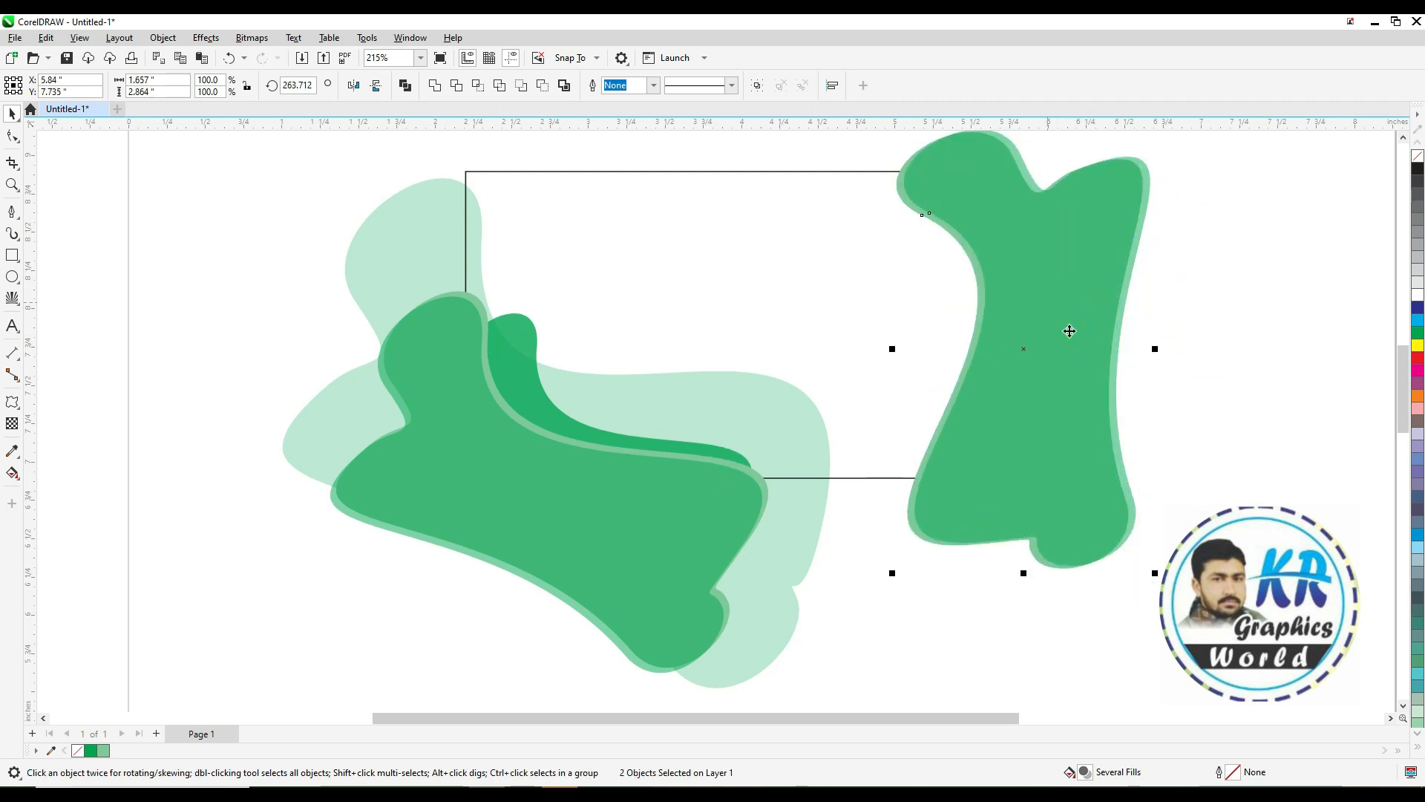
Select the lighter front shape of the right pair and give it a uniform transparency of 50
click(1172, 399)
scroll(1173, 399, down, 1)
key(F2)
drag(1210, 233, 672, 619)
drag(931, 313, 912, 343)
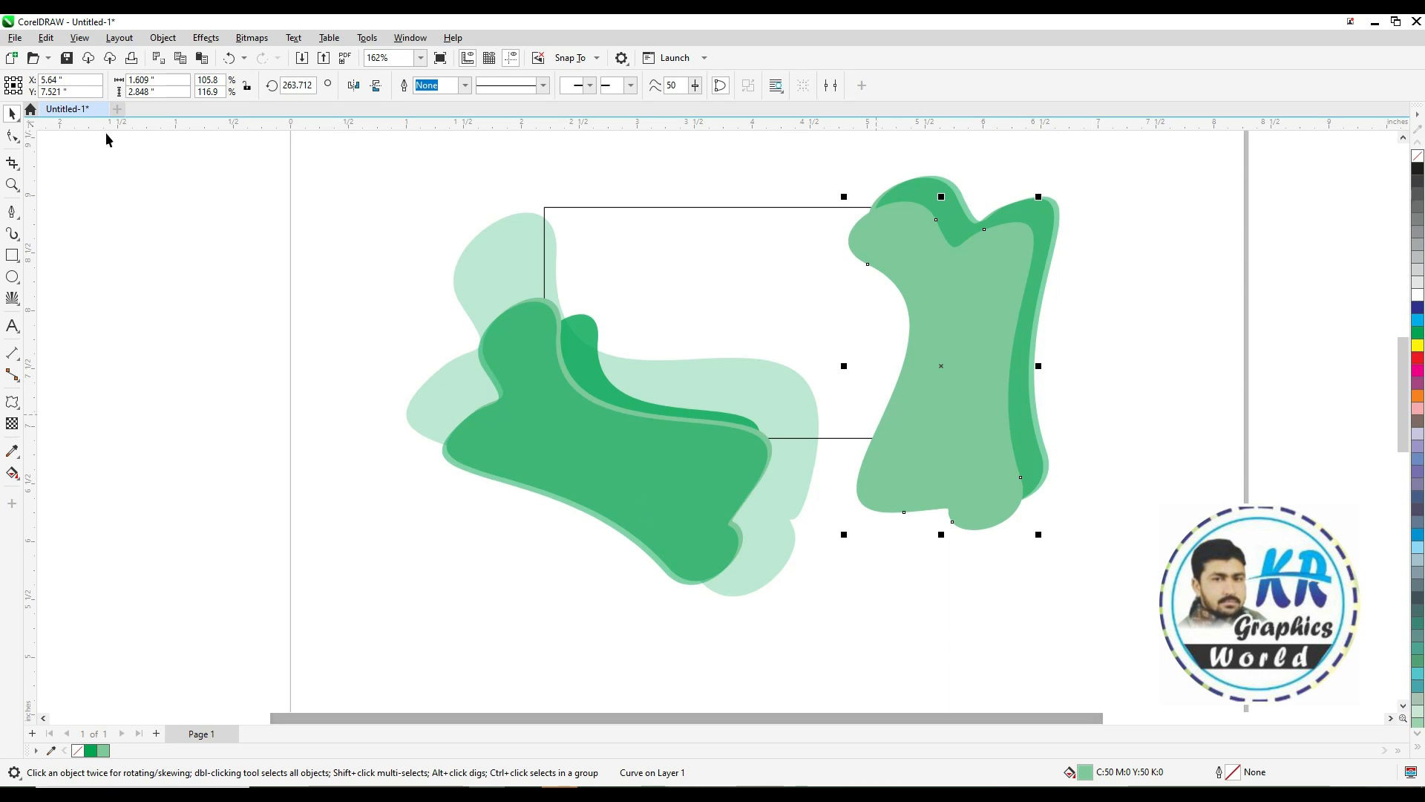
click(12, 423)
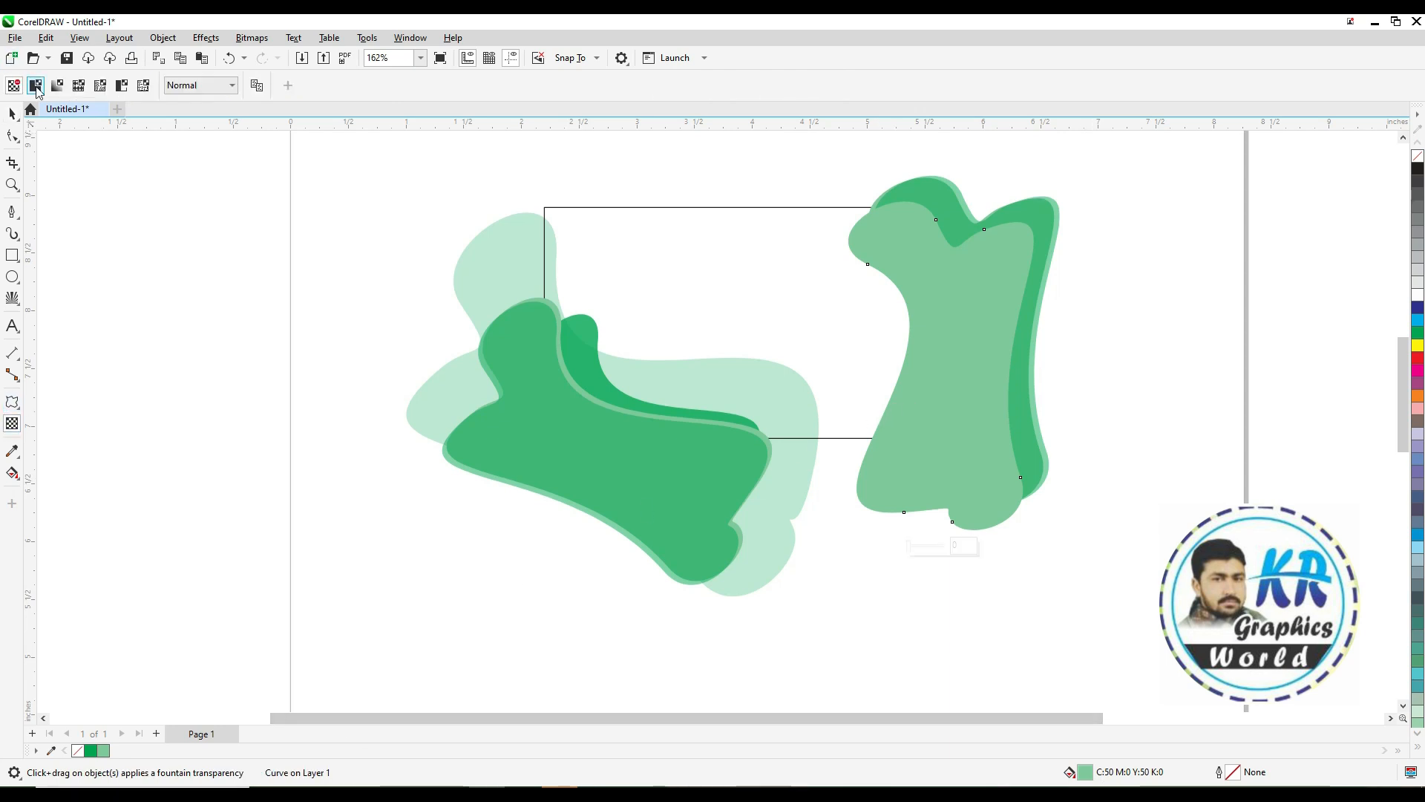
click(35, 86)
key(space)
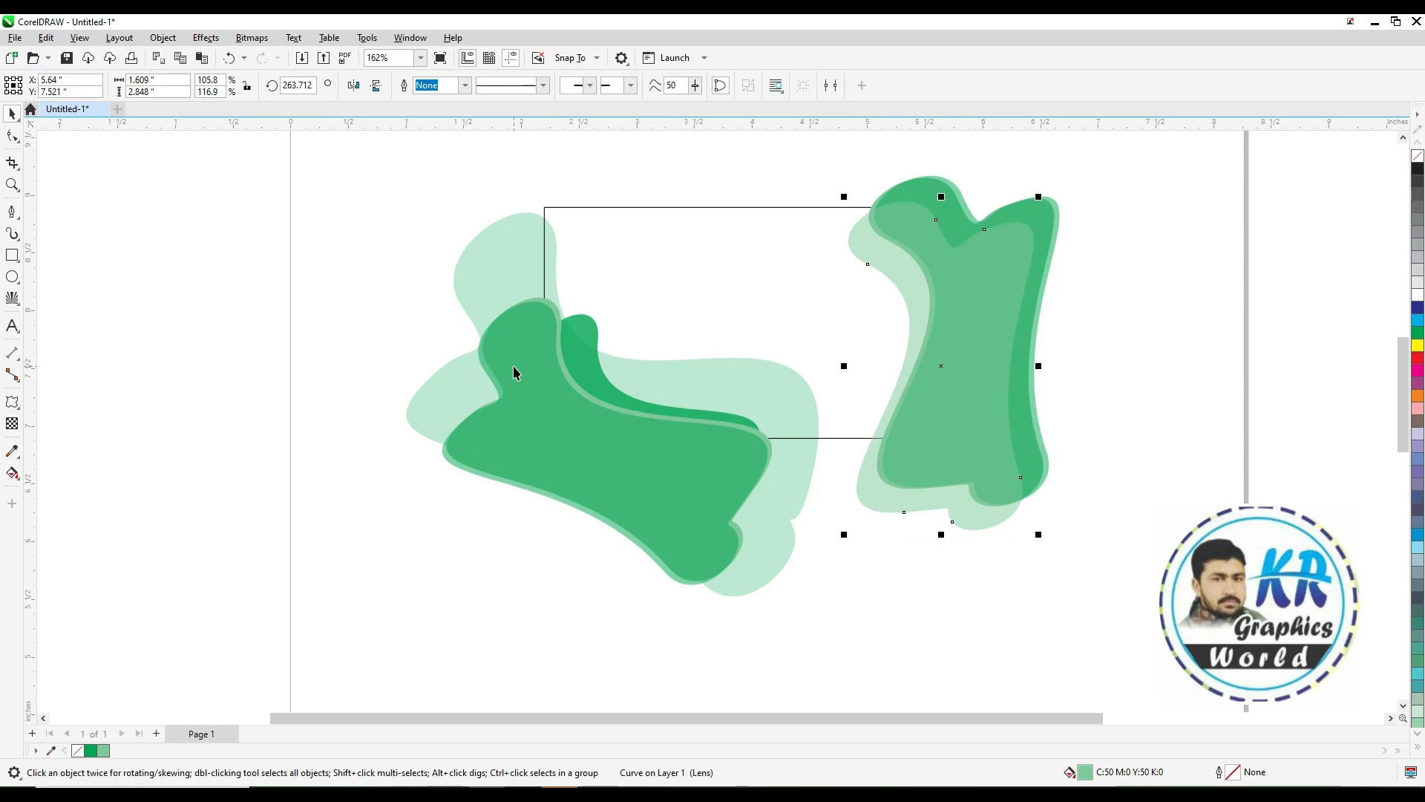
key(space)
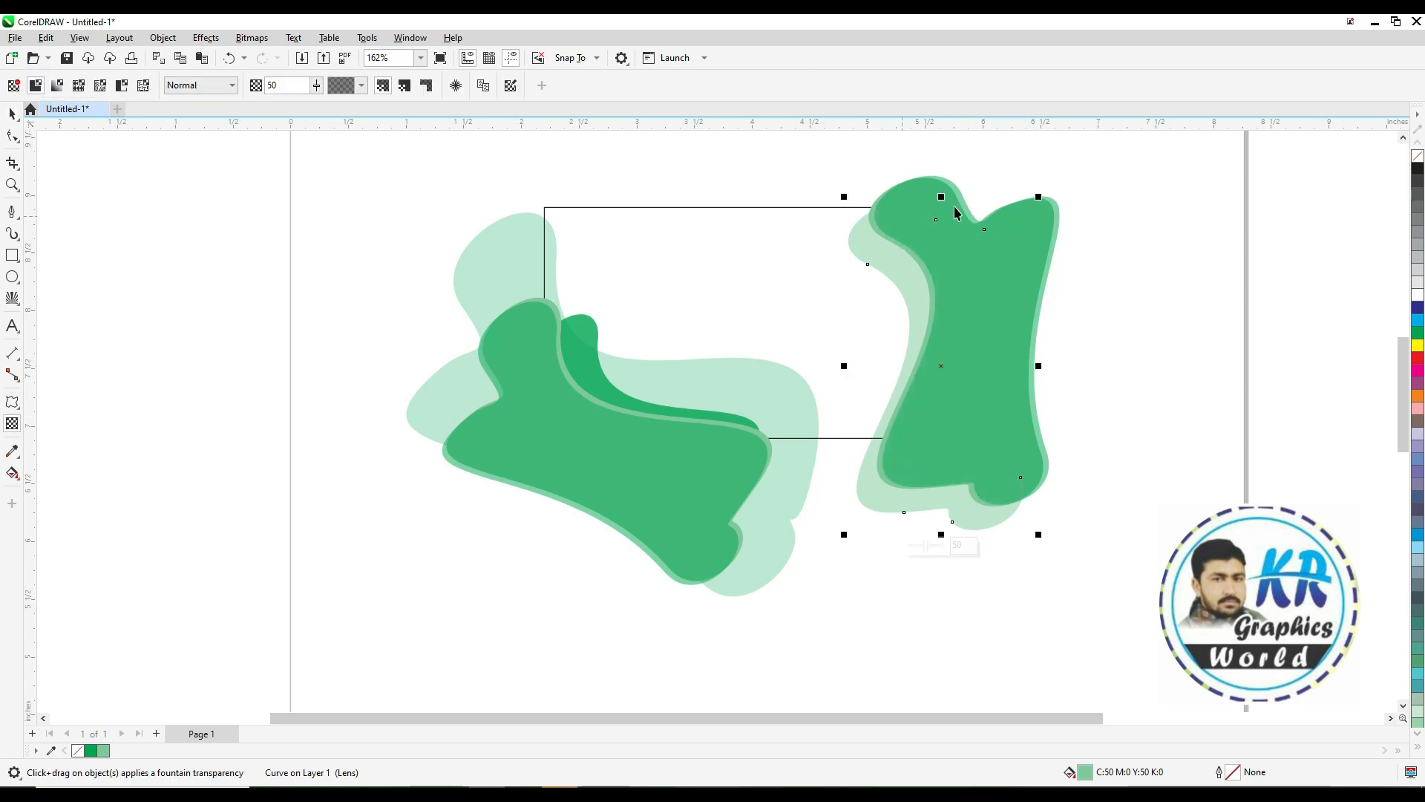
key(space)
Stretch that transparent shape upward and shift it slightly down and left
drag(941, 196, 941, 141)
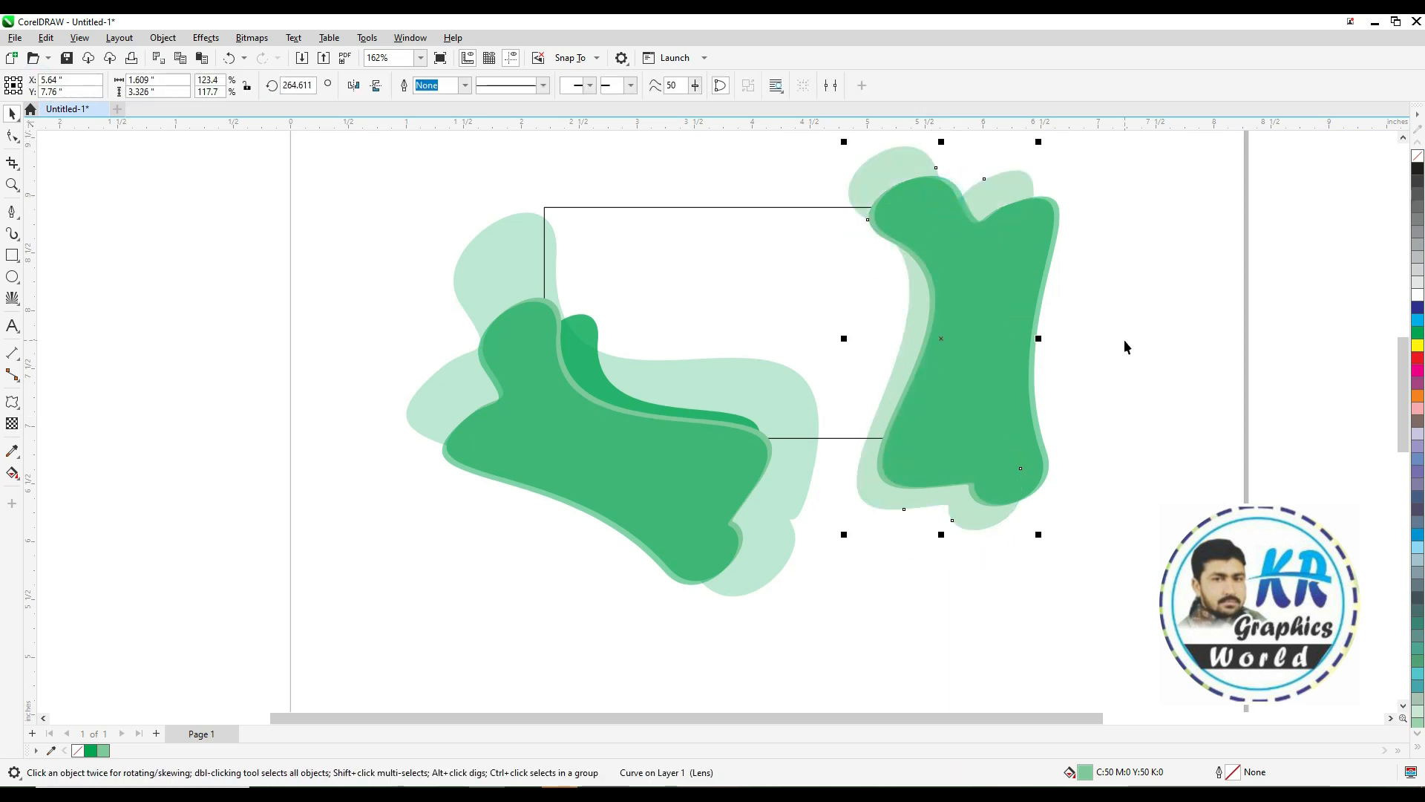
drag(941, 338, 924, 355)
click(924, 356)
mouse_move(926, 551)
mouse_down()
mouse_move(959, 560)
mouse_move(929, 555)
mouse_up()
key(space)
Reshape the transparent shape's right and bottom curves by dragging node handles with the Shape tool
click(13, 136)
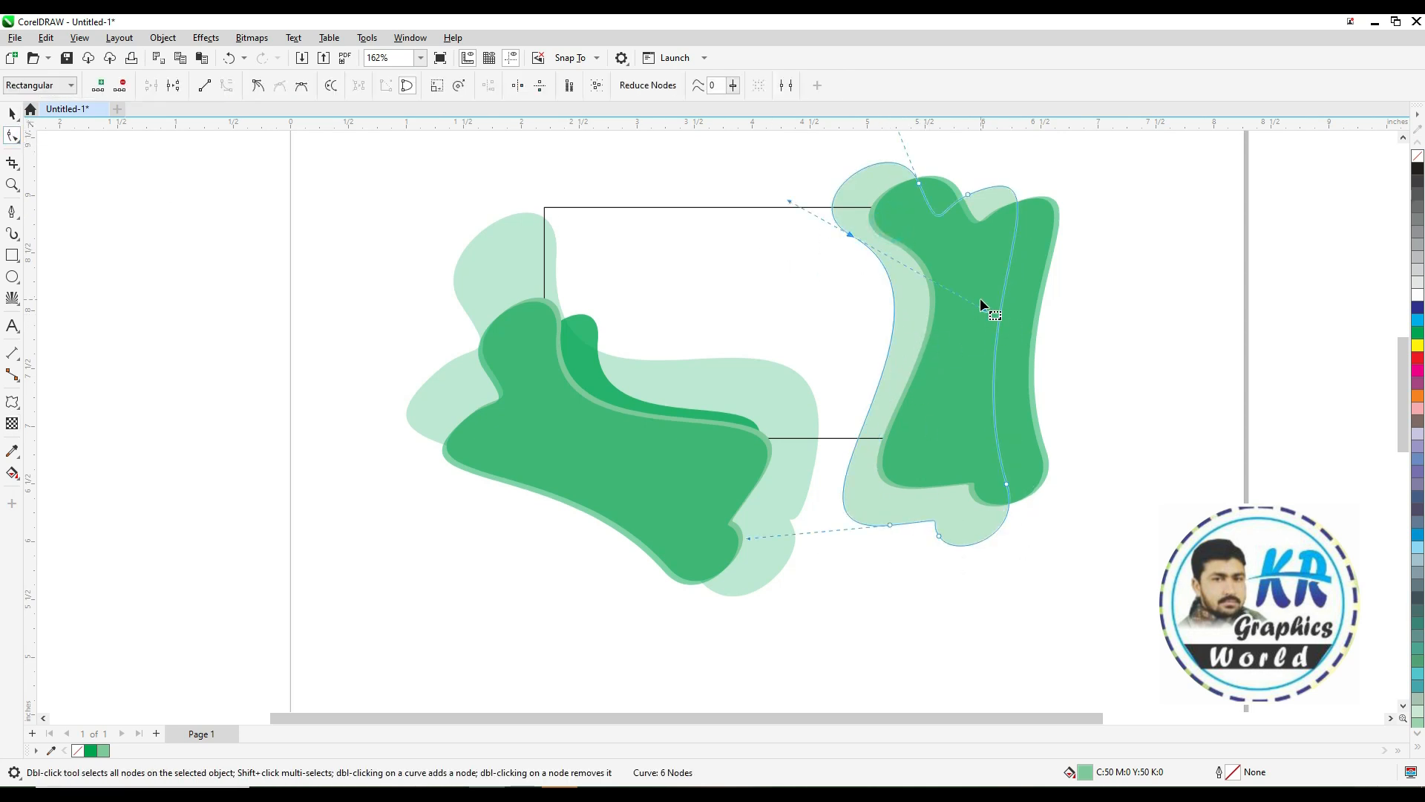
drag(986, 310, 1076, 270)
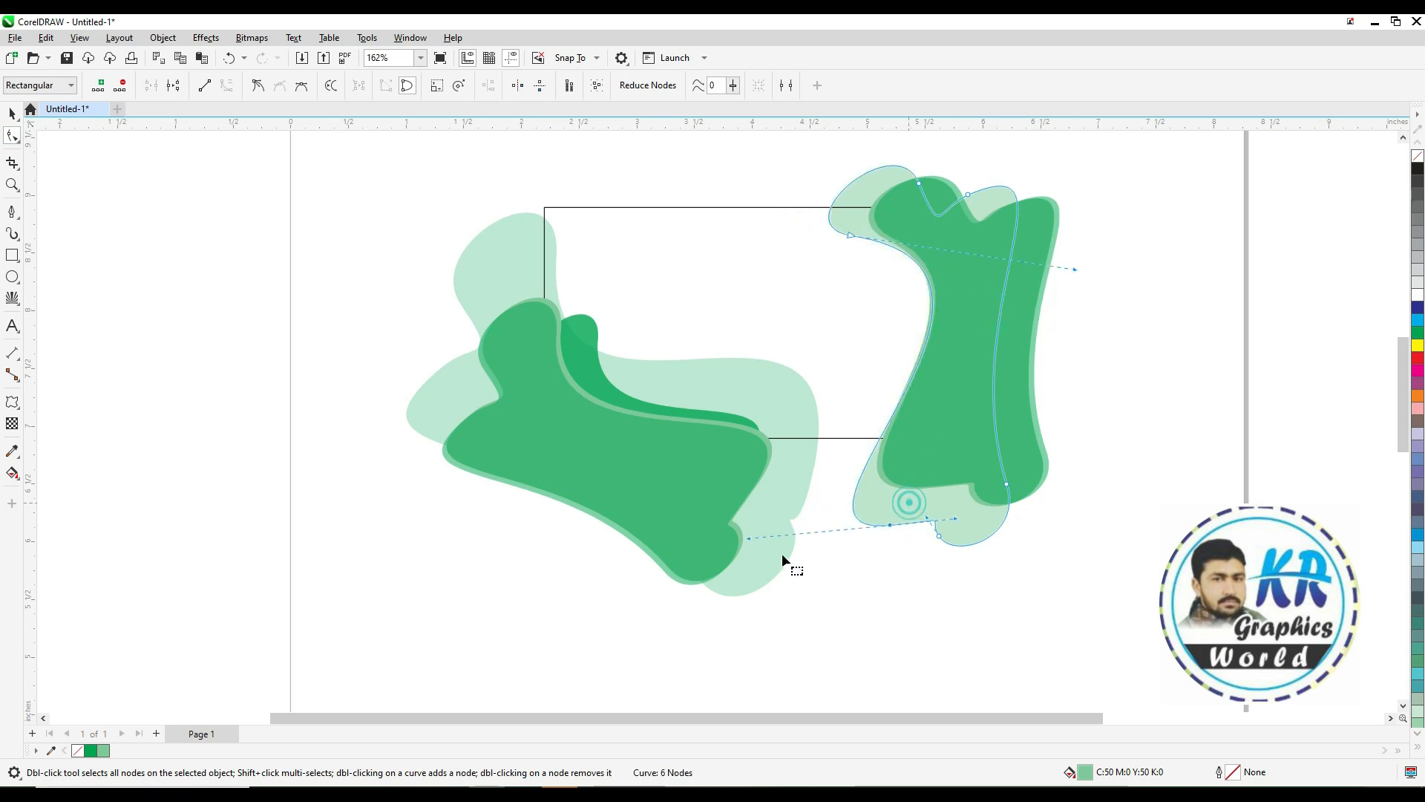
drag(748, 537, 736, 499)
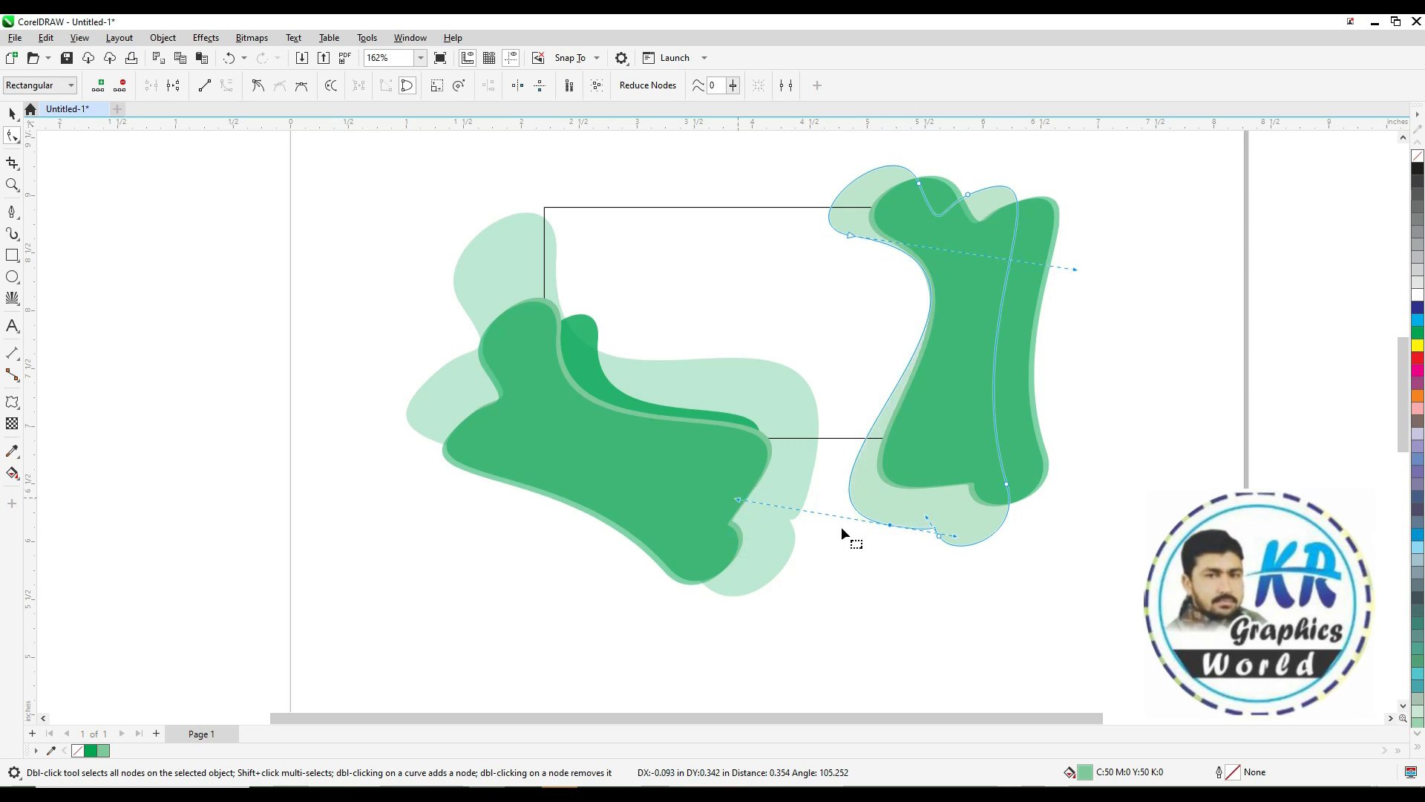
key(space)
click(1193, 478)
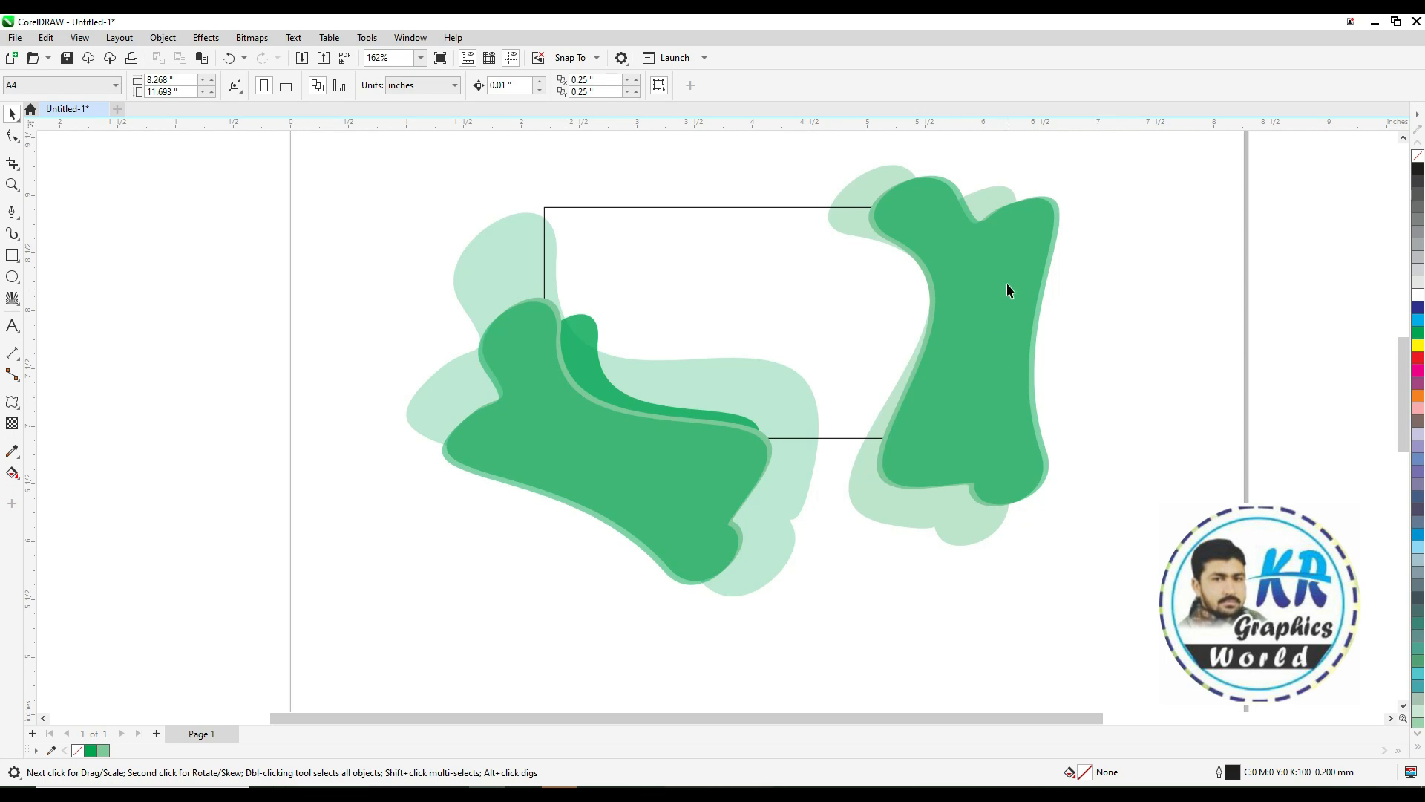
Group all the green shapes and PowerClip them inside the card rectangle
click(780, 207)
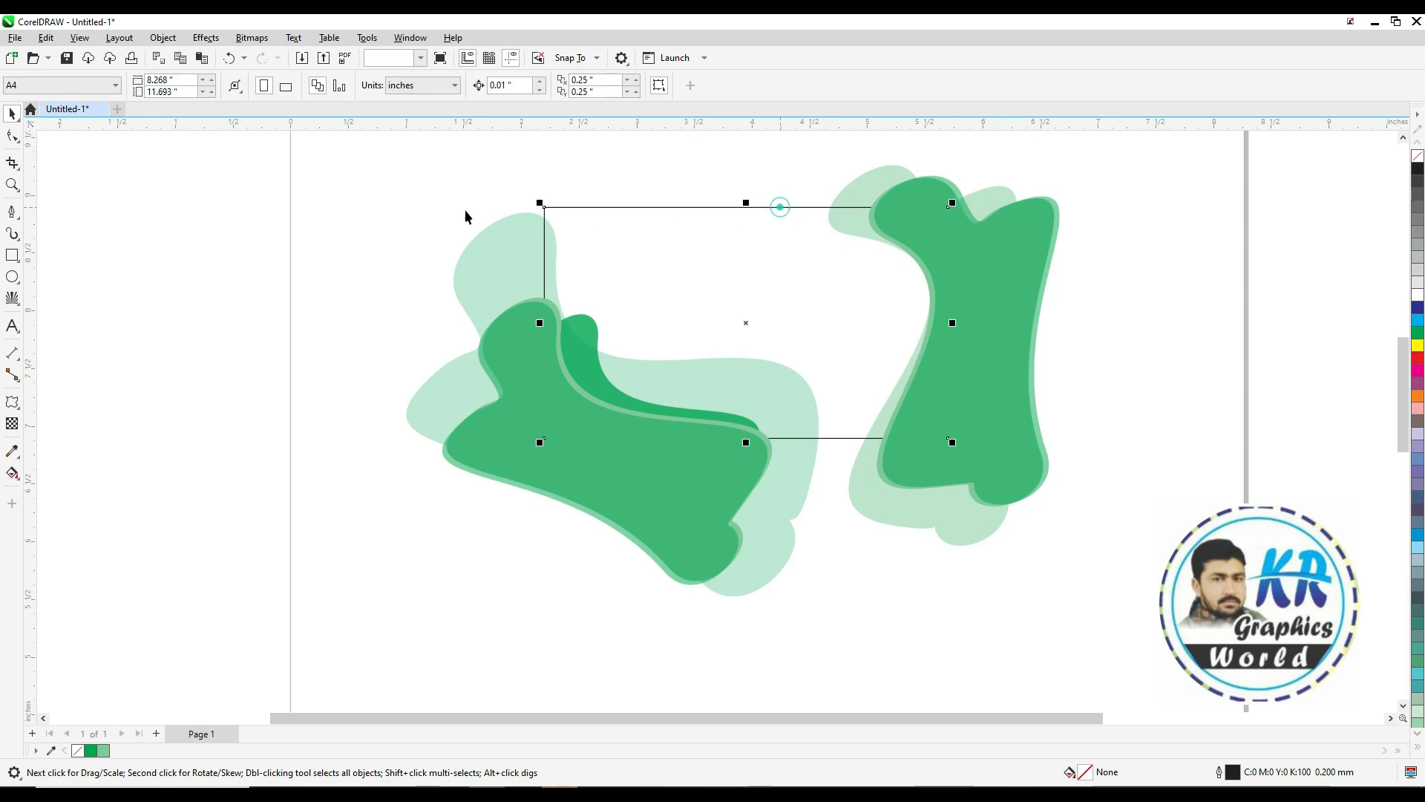
drag(382, 152, 1147, 599)
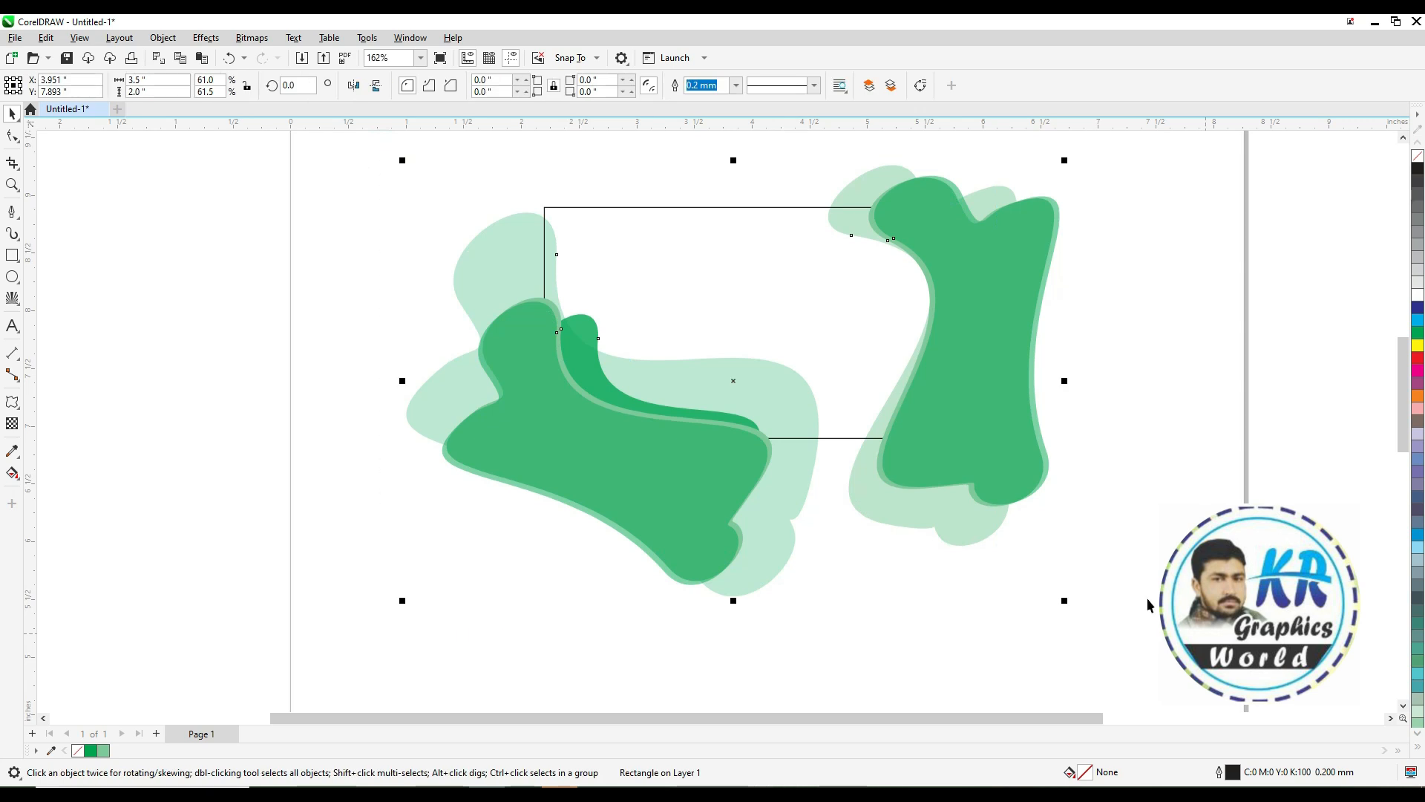
key(ctrl+g)
right_click(938, 256)
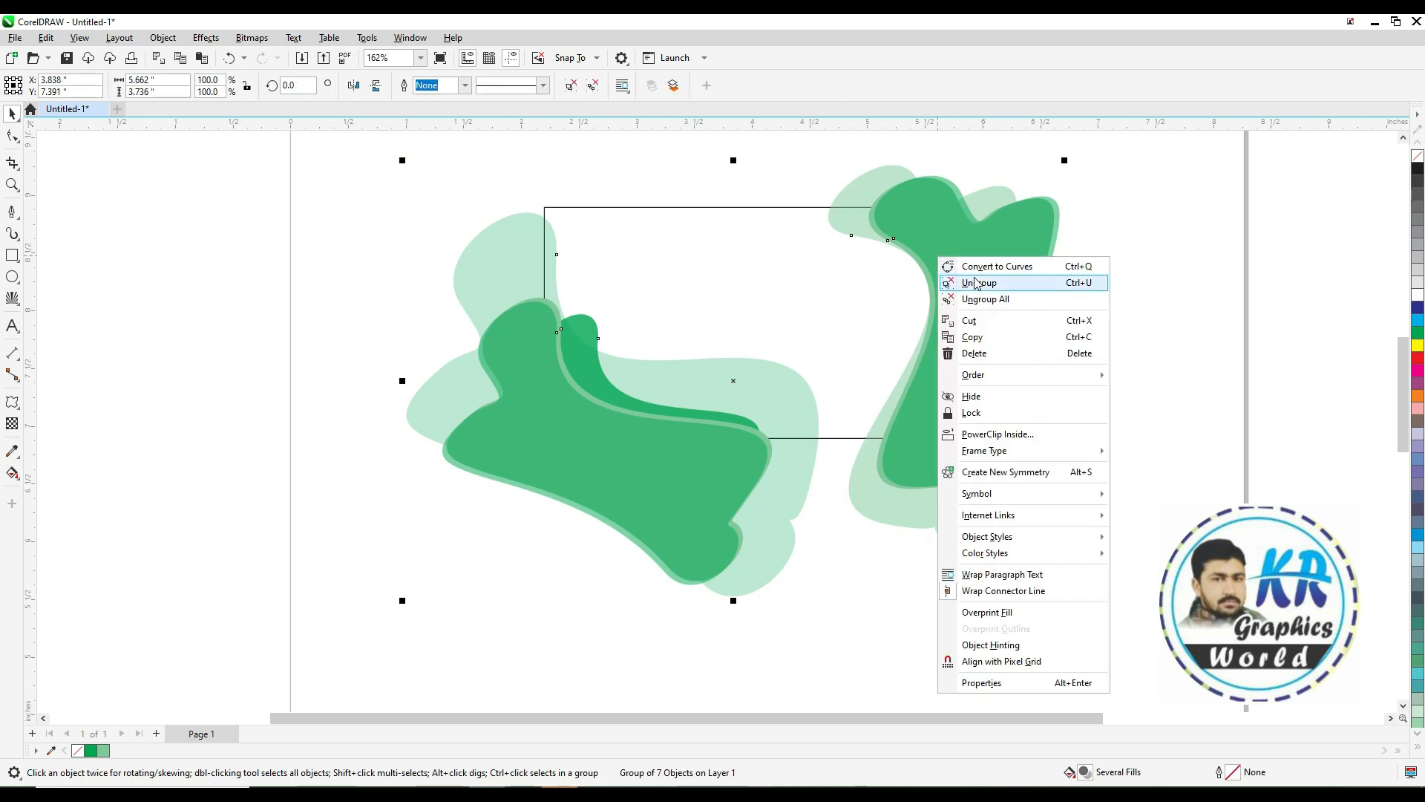
click(982, 436)
click(694, 207)
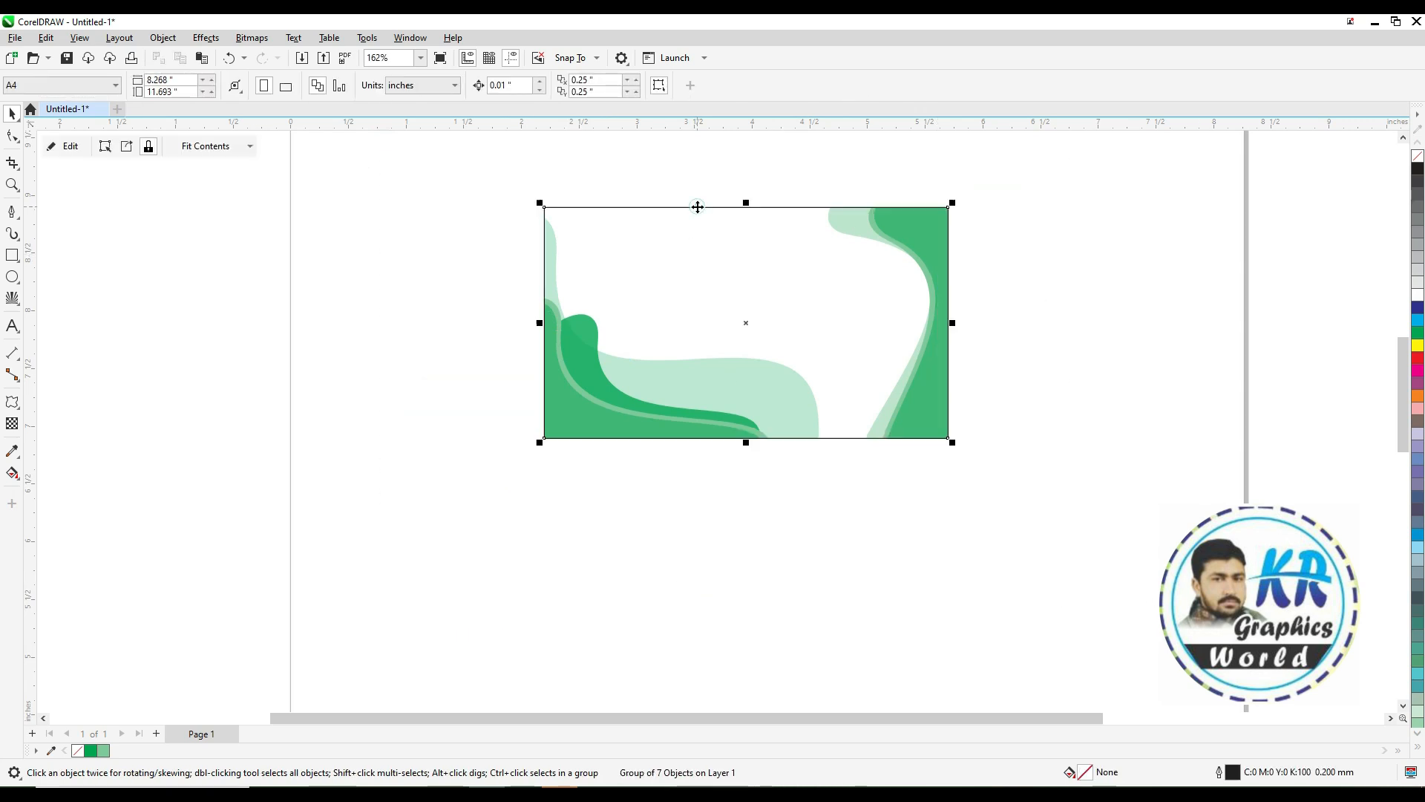
click(1035, 395)
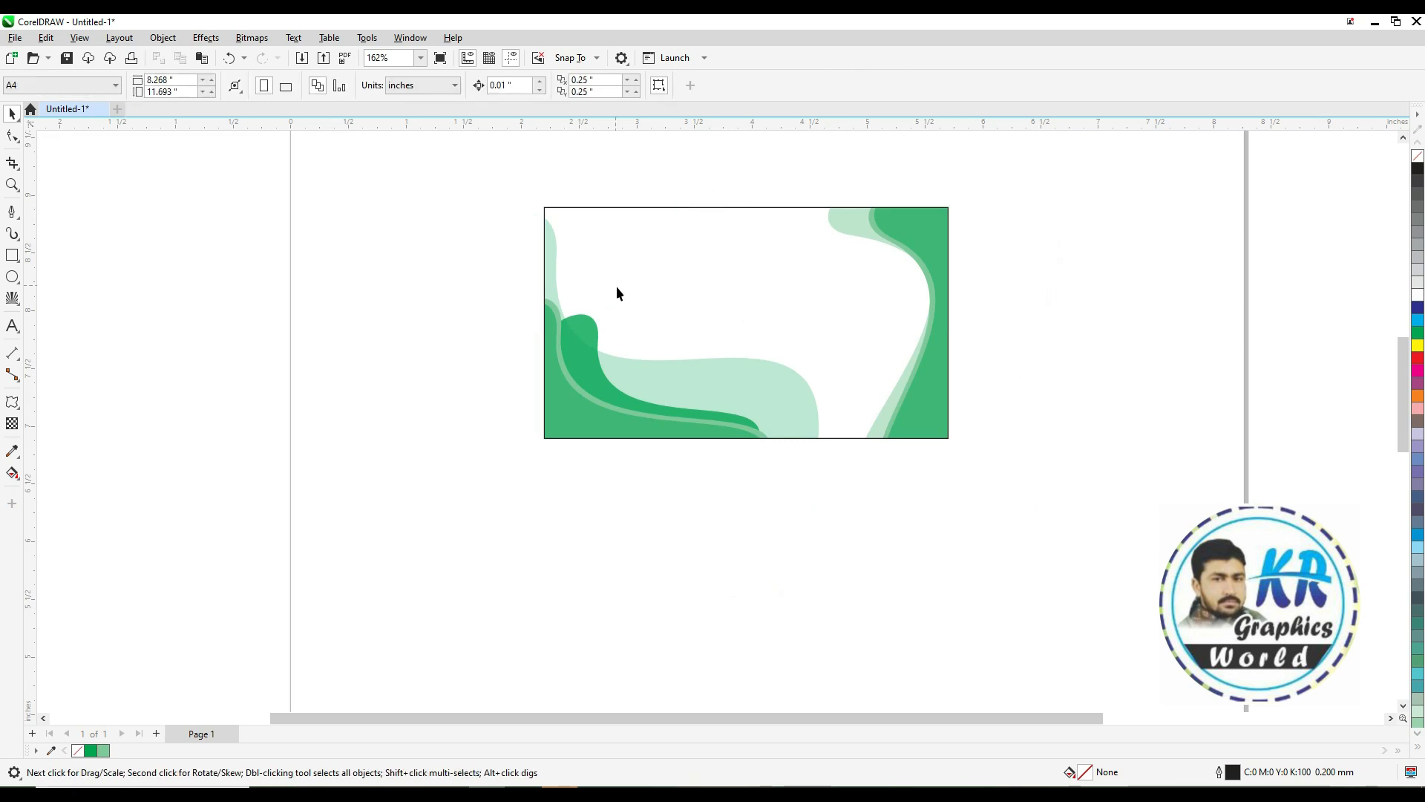
Zoom in on the card and open the PowerClip contents for editing
key(z)
drag(1045, 458, 1066, 486)
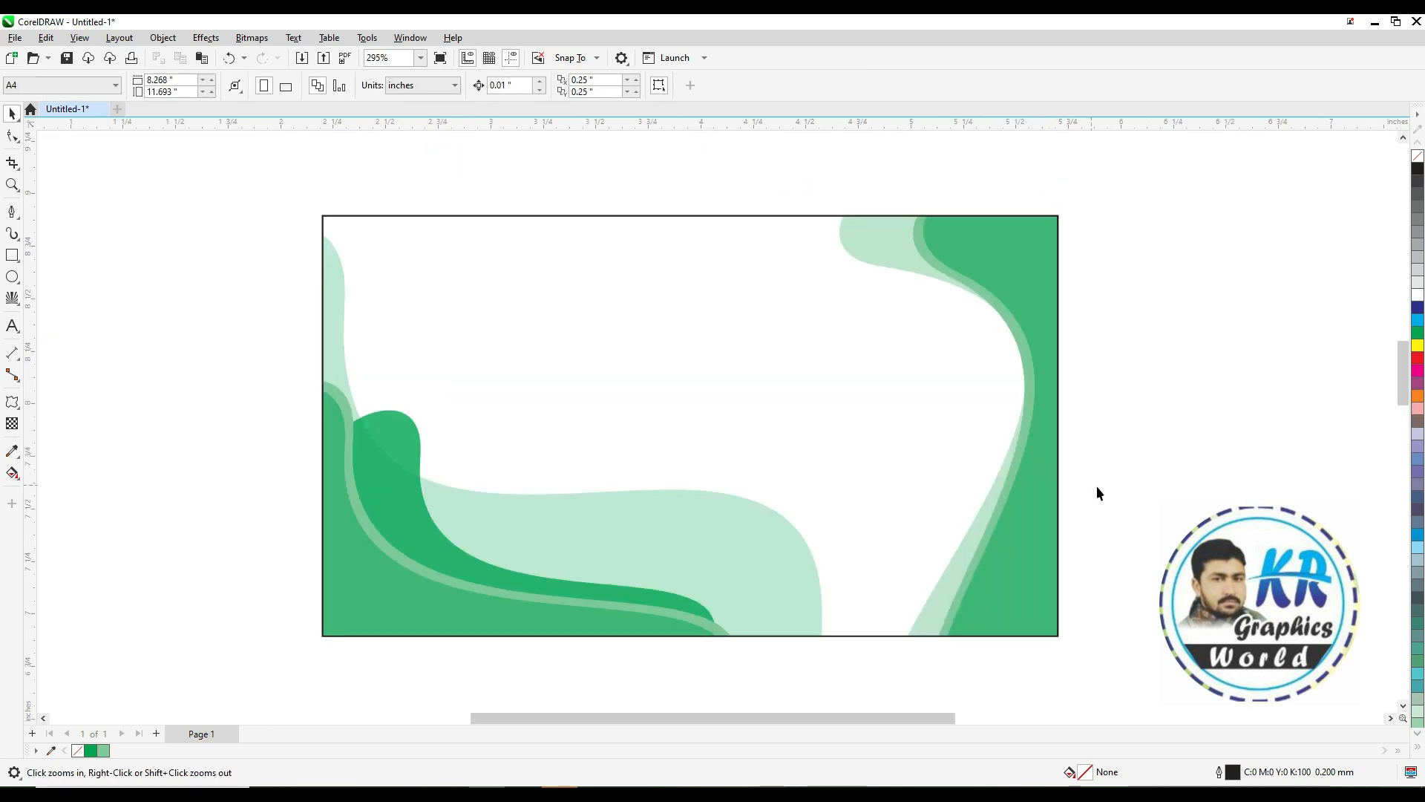
key(space)
click(1112, 473)
double_click(429, 561)
drag(383, 592, 371, 597)
key(ctrl+z)
Set the bottom-left medium green shape's uniform transparency to 65
click(12, 423)
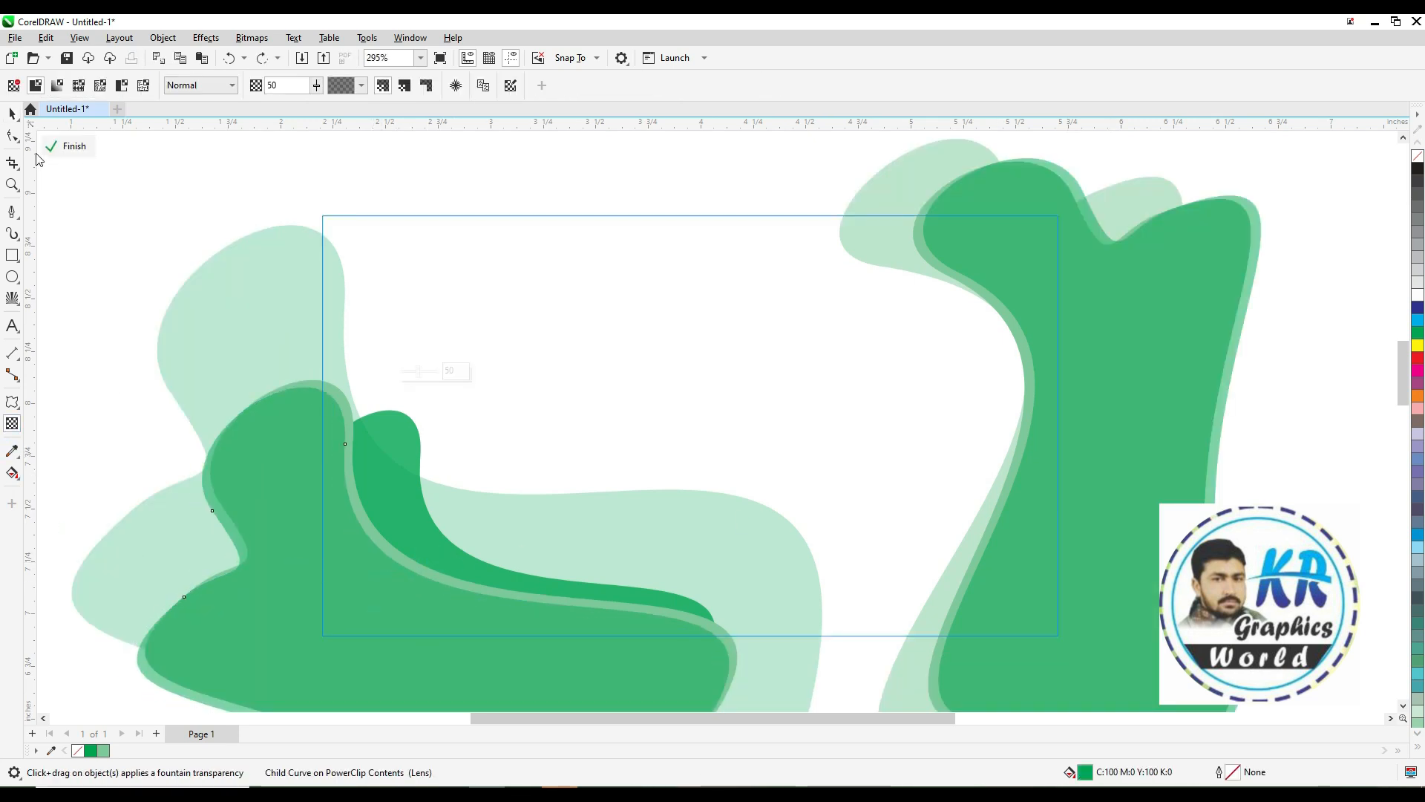
drag(280, 85, 261, 95)
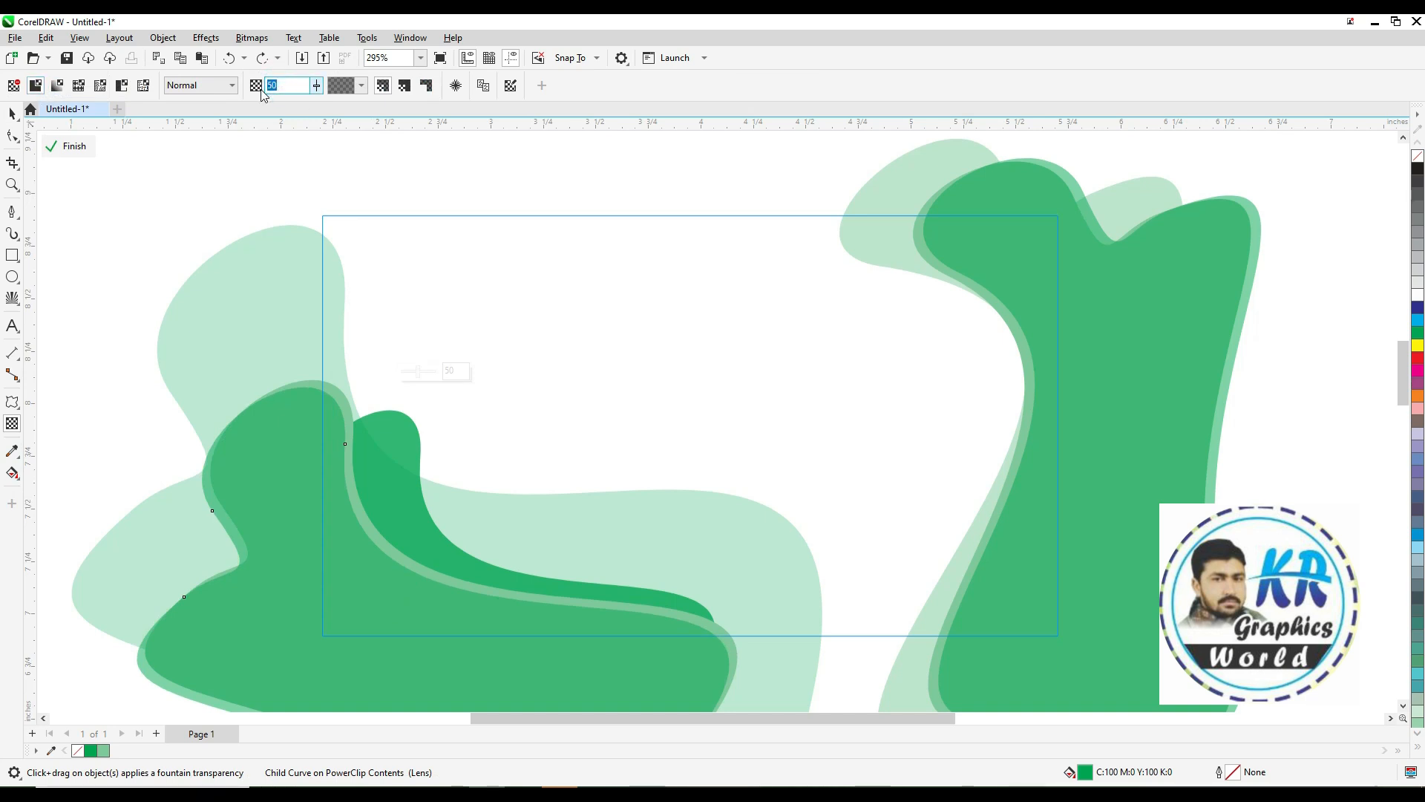
key(Return)
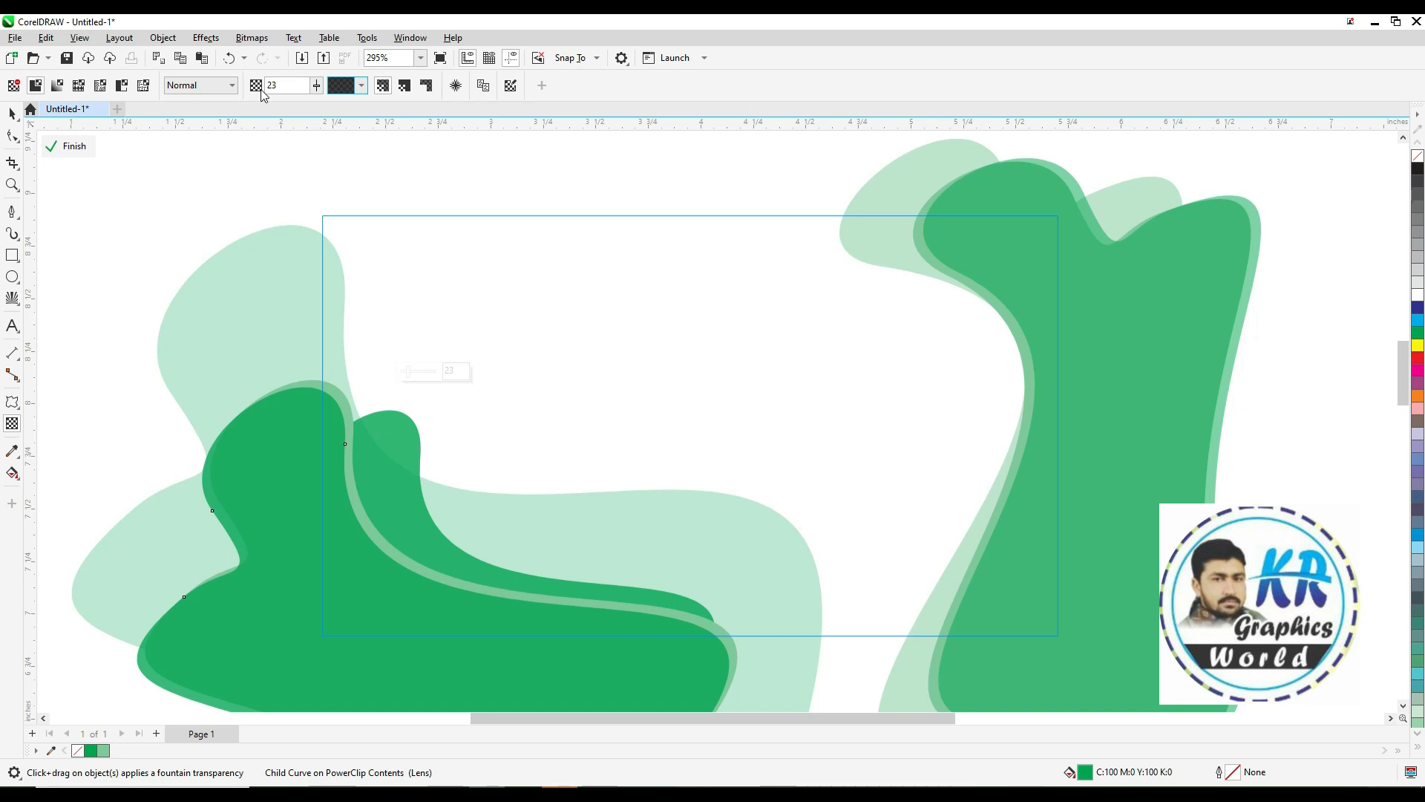
key(ctrl+z)
drag(287, 85, 236, 96)
text(6)
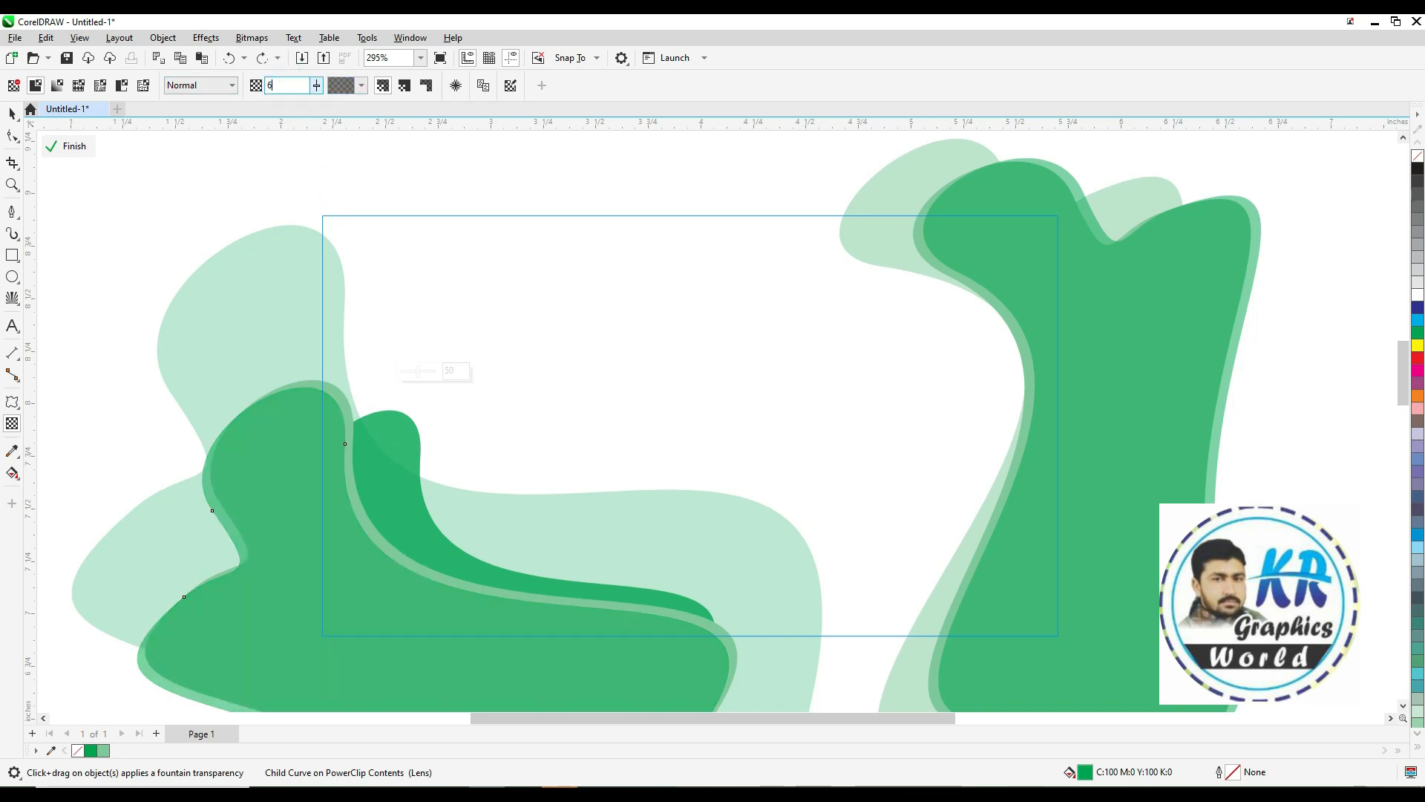
text(5)
key(Return)
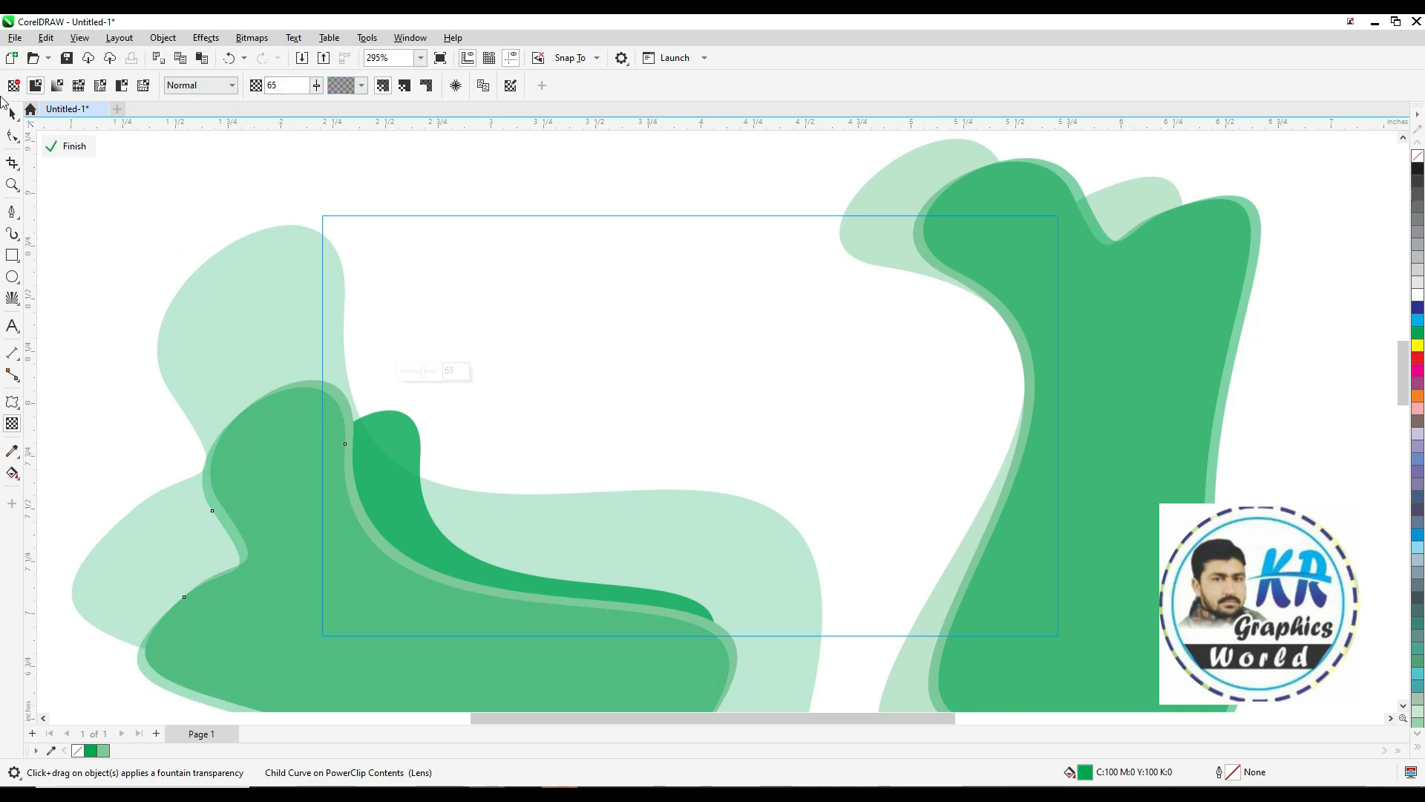
Finish editing the PowerClip and deselect everything
click(12, 113)
right_click(367, 448)
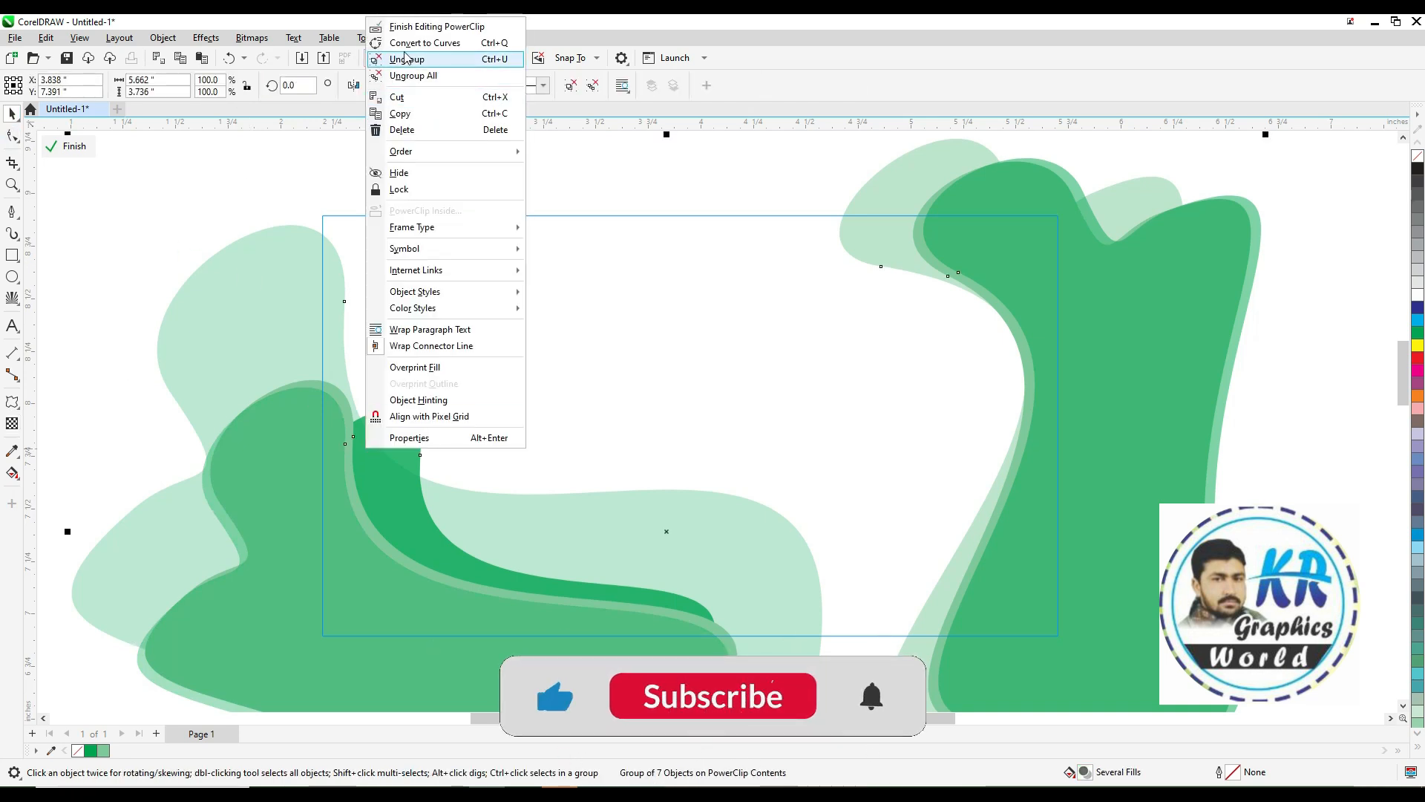
click(436, 26)
scroll(927, 545, down, 2)
drag(527, 313, 1141, 657)
click(1153, 546)
click(672, 307)
click(184, 377)
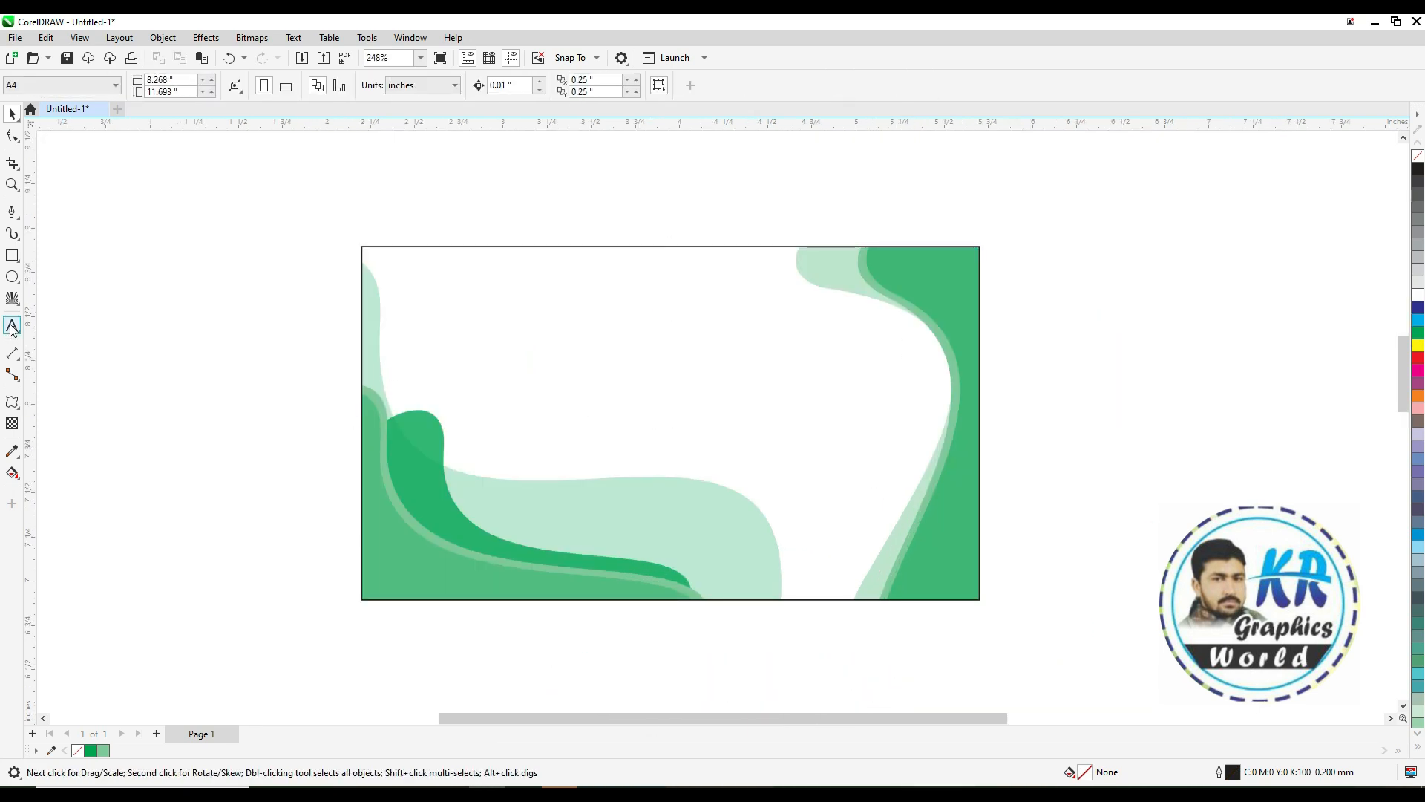
Draw a six-sided polygon about 0.6 by 0.7 inches in the card's upper-left area and zoom to it
click(12, 327)
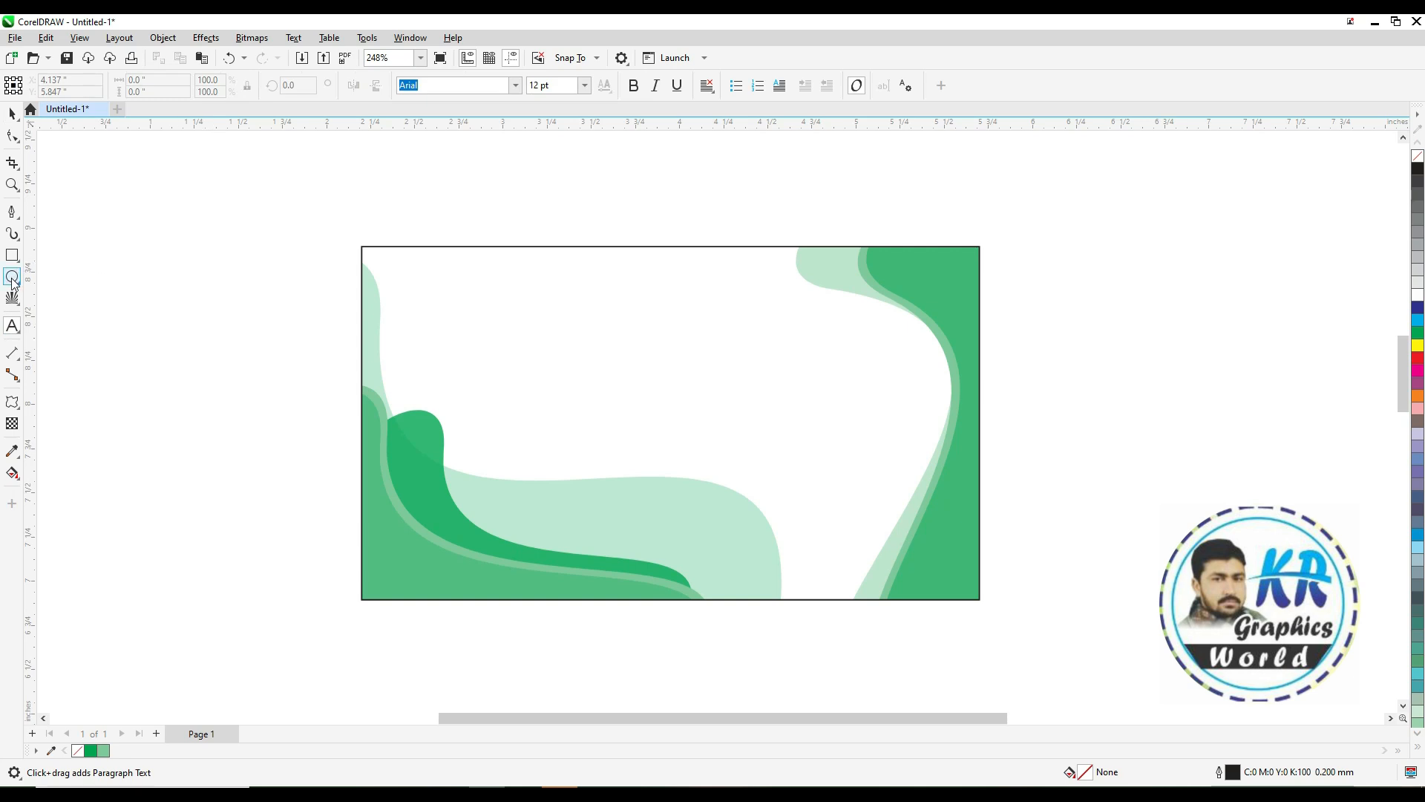
click(13, 300)
click(63, 296)
drag(510, 292, 621, 420)
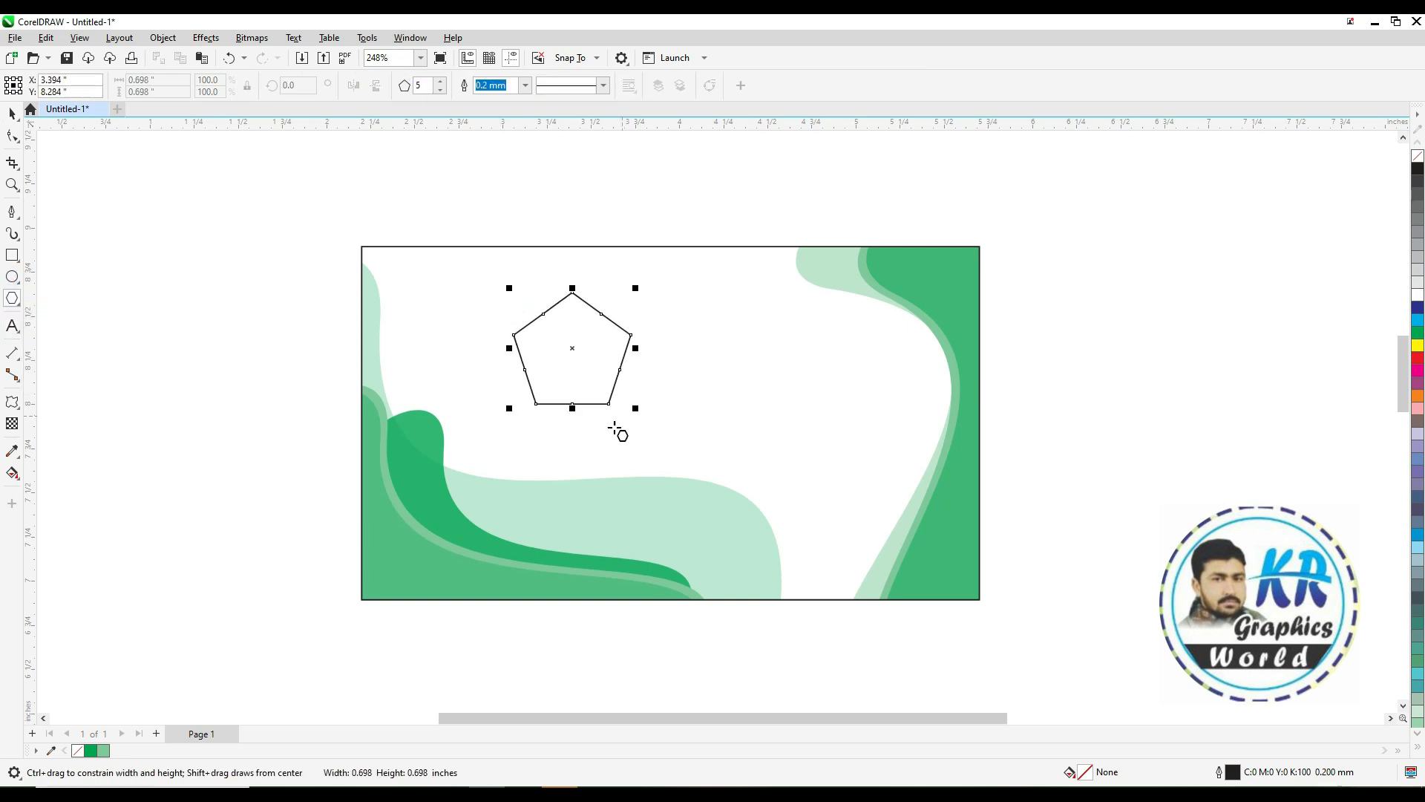
click(441, 81)
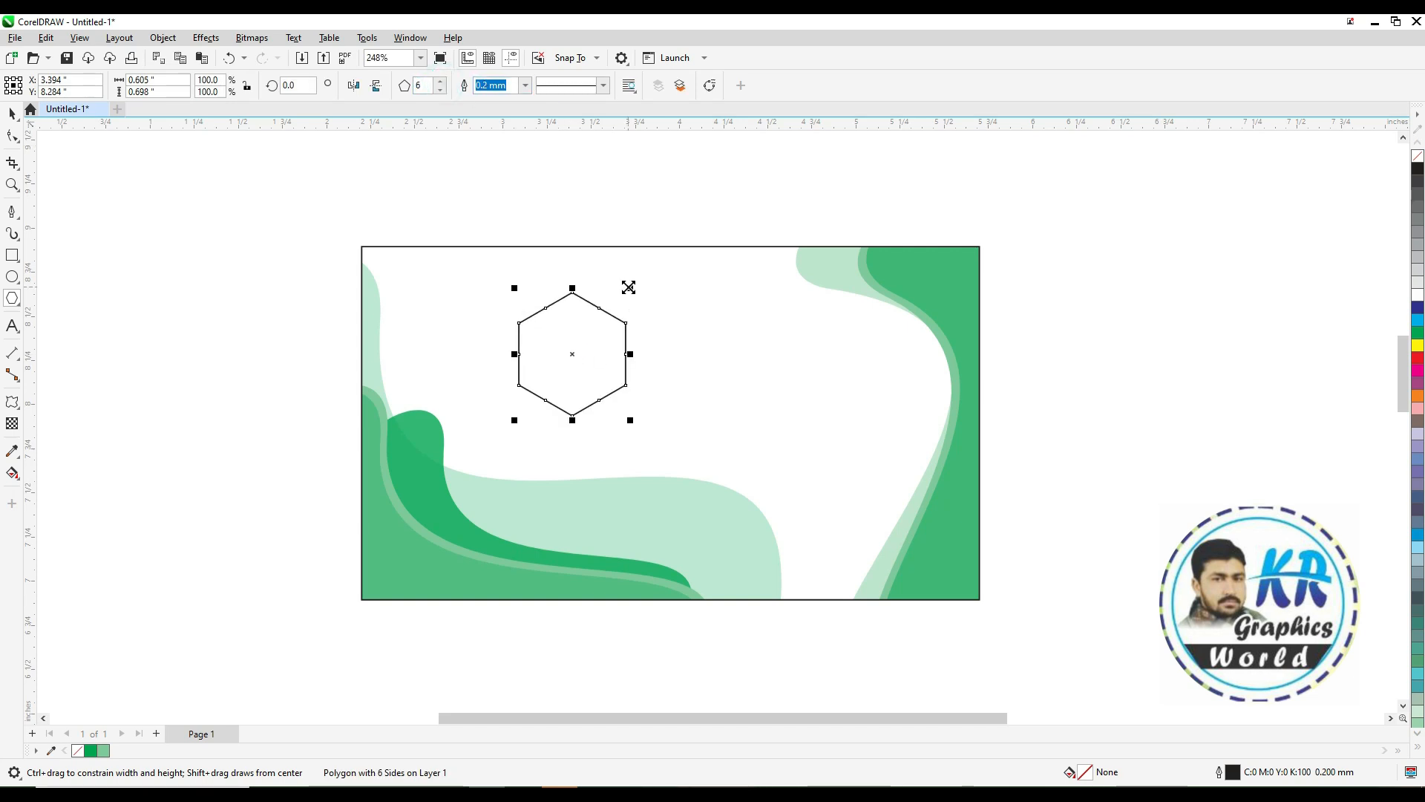
key(shift+F2)
scroll(628, 287, down, 1)
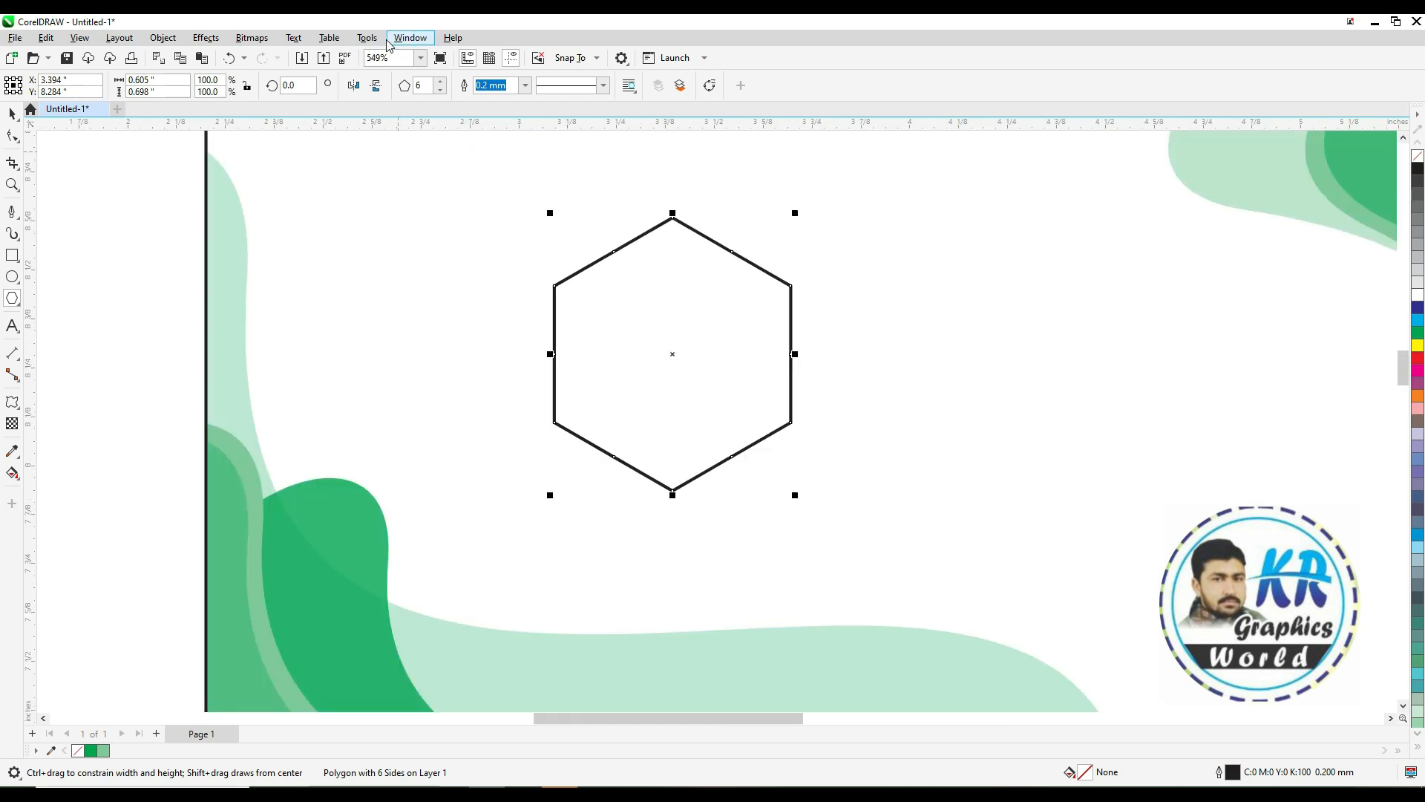
click(11, 113)
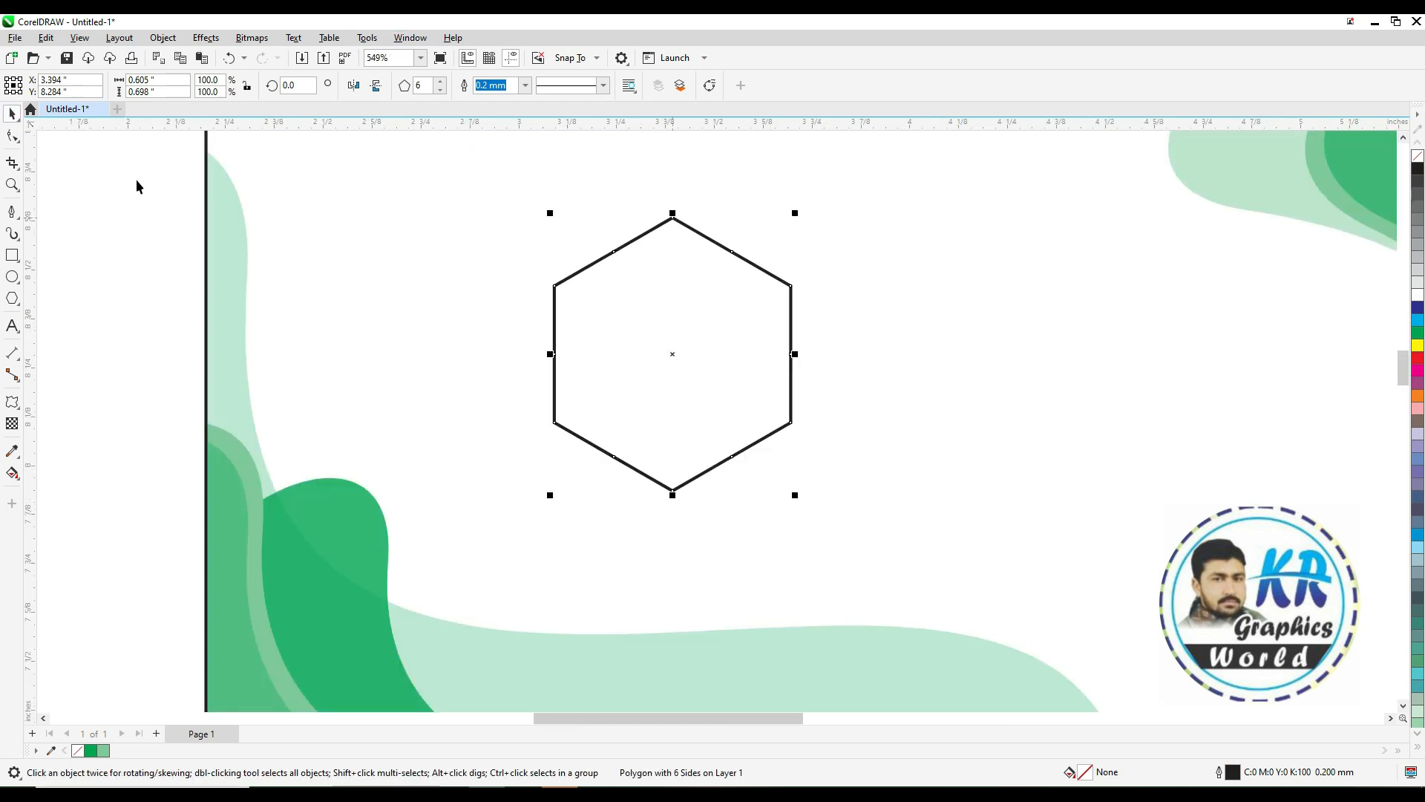
Inspect the hexagon's nodes closely with the Shape tool, undoing an accidental node move
click(12, 136)
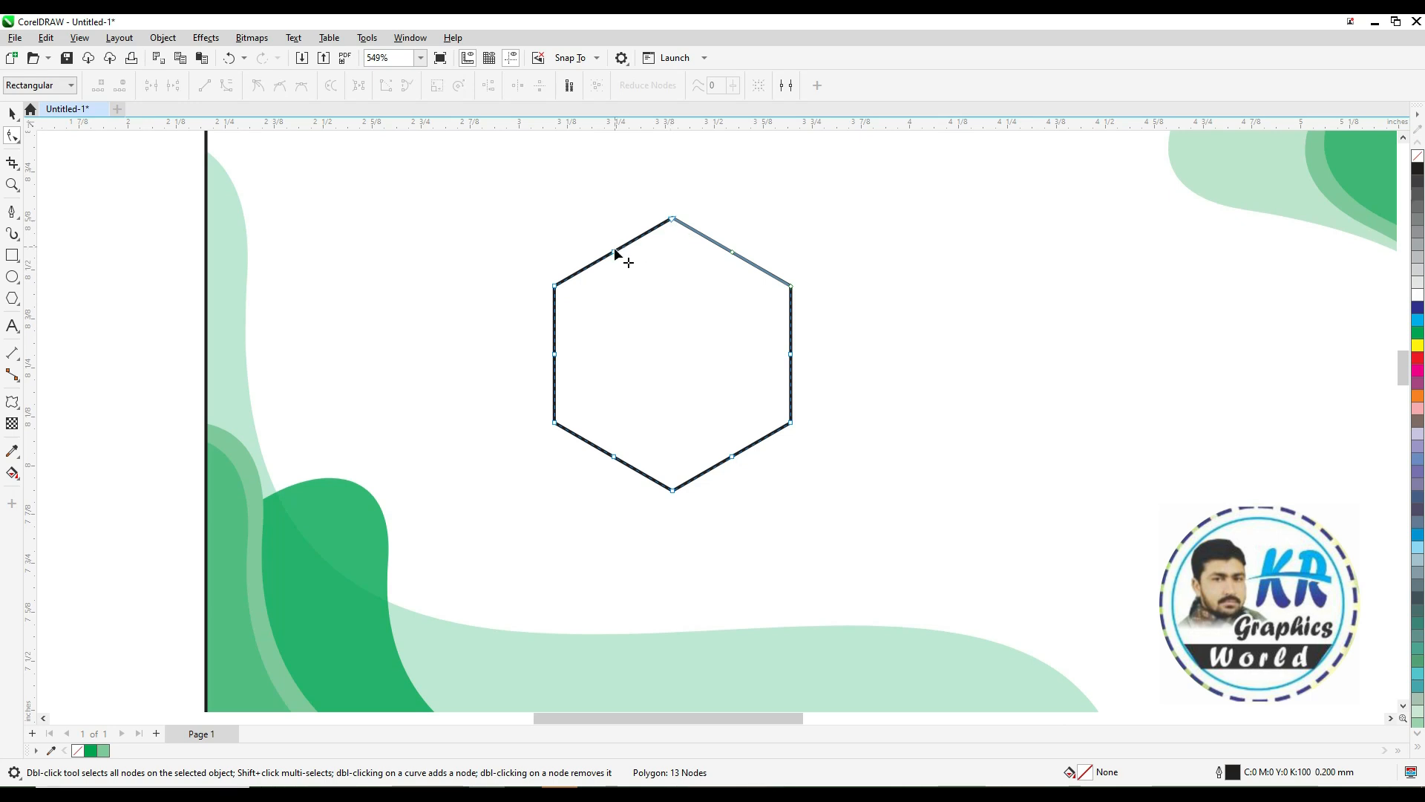
drag(556, 288, 562, 291)
key(ctrl+z)
drag(636, 191, 716, 248)
drag(756, 451, 764, 468)
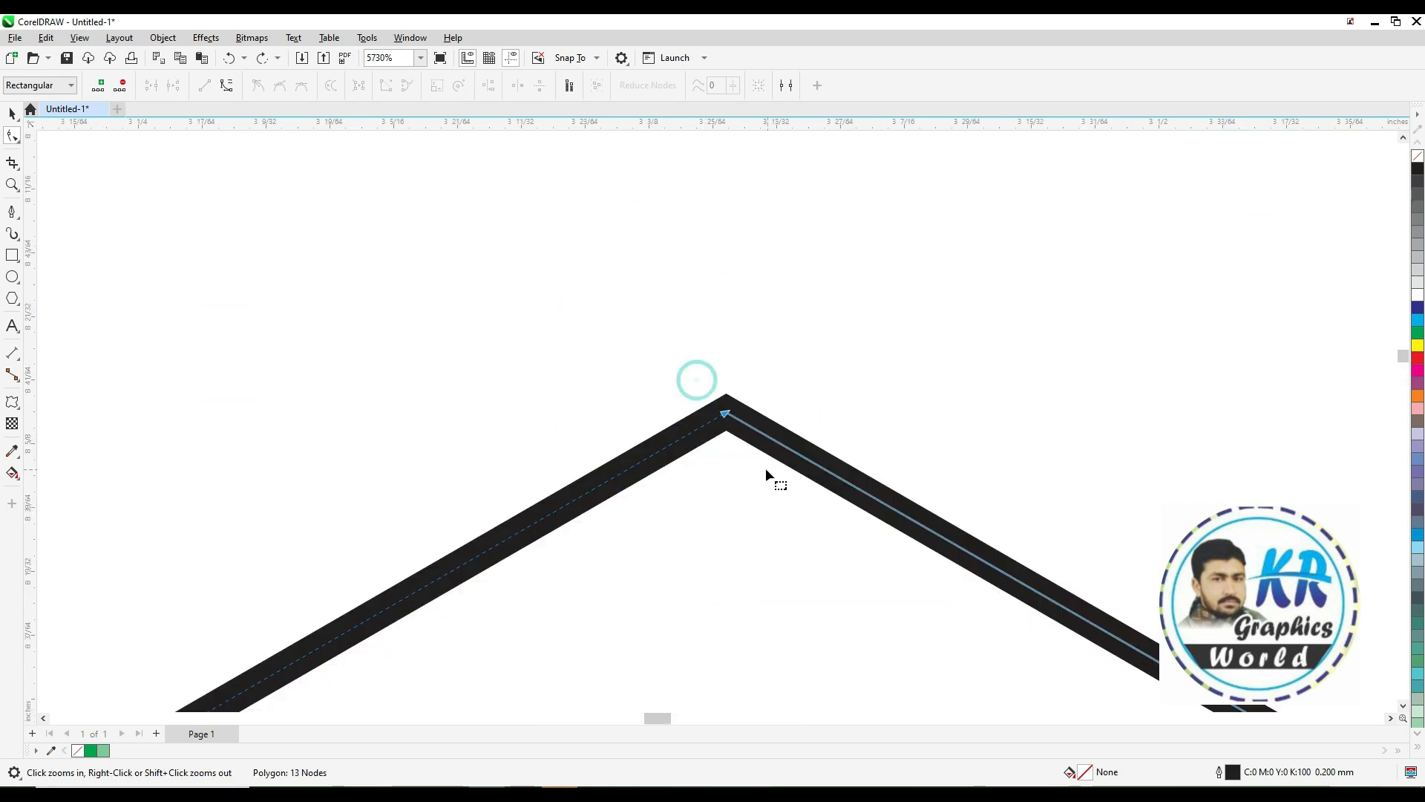
key(space)
Try joining the hexagon's curves with the Join Curves docker, testing its options before closing it
click(410, 37)
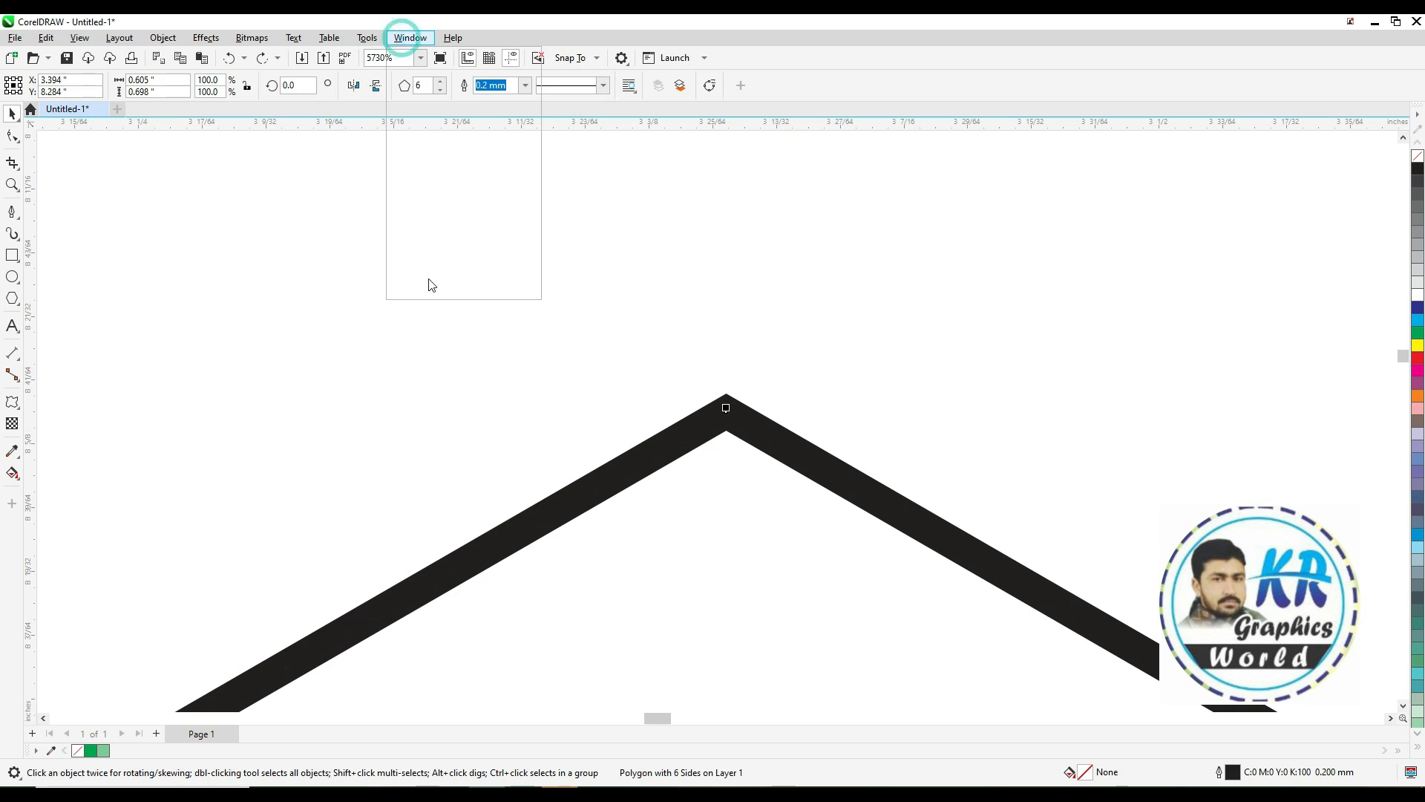
mouse_move(460, 233)
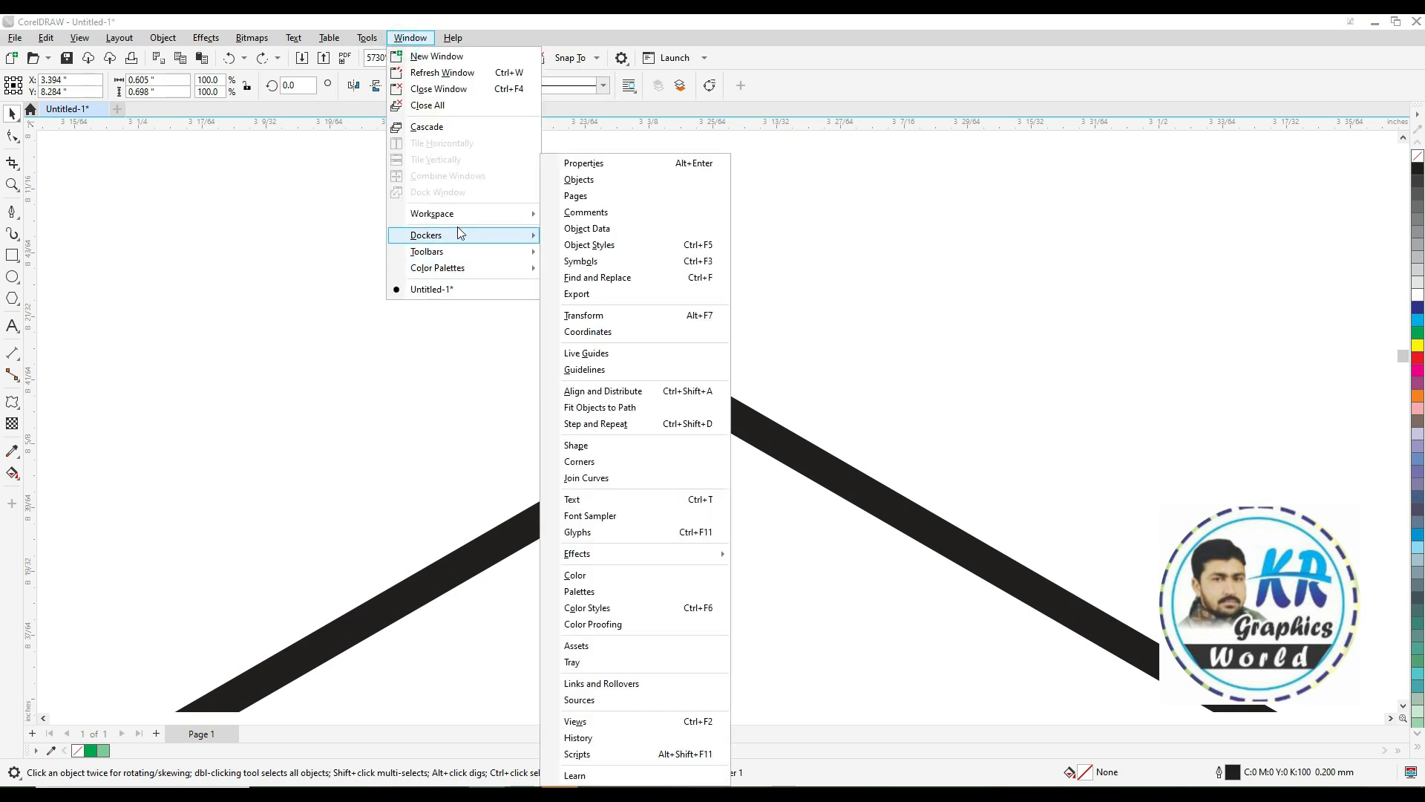
click(601, 479)
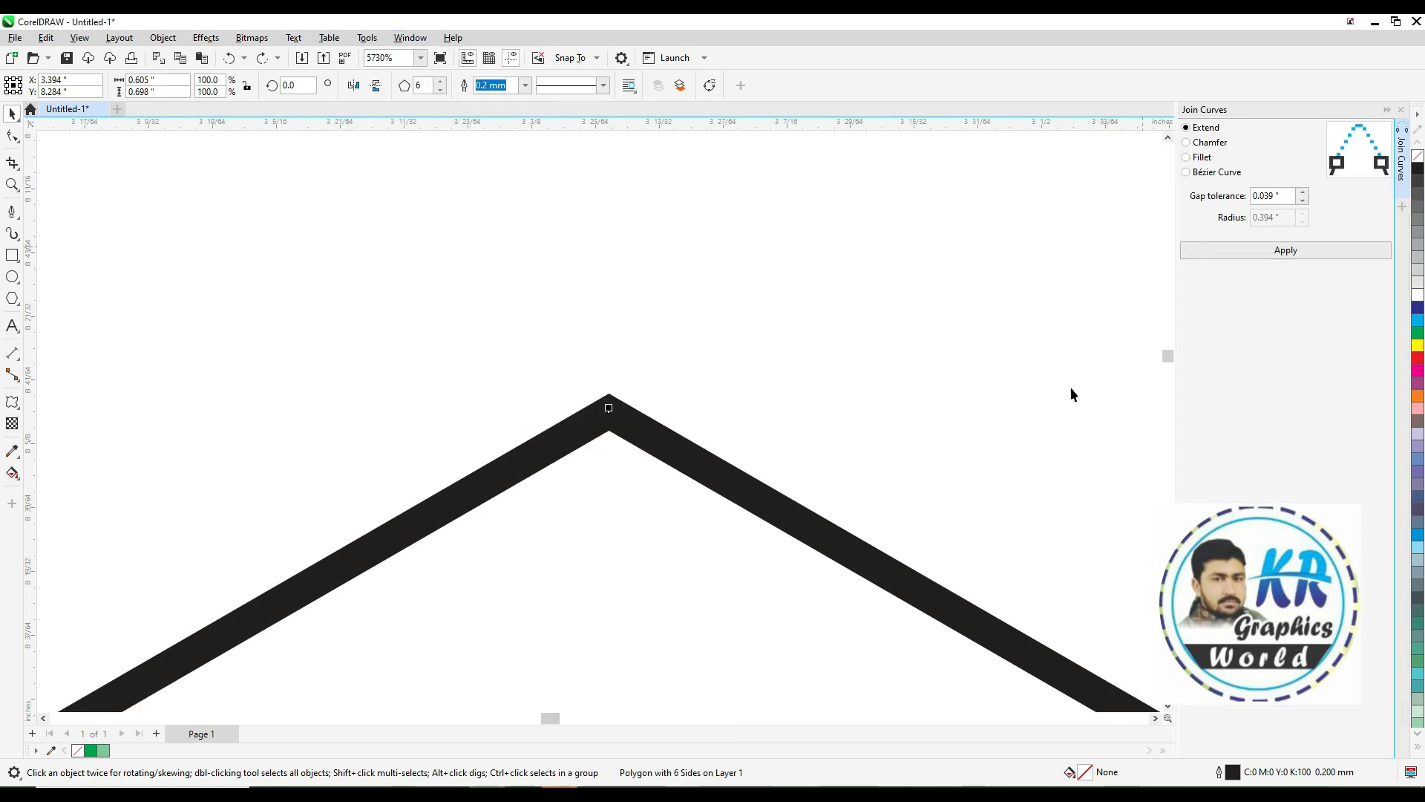
click(1273, 250)
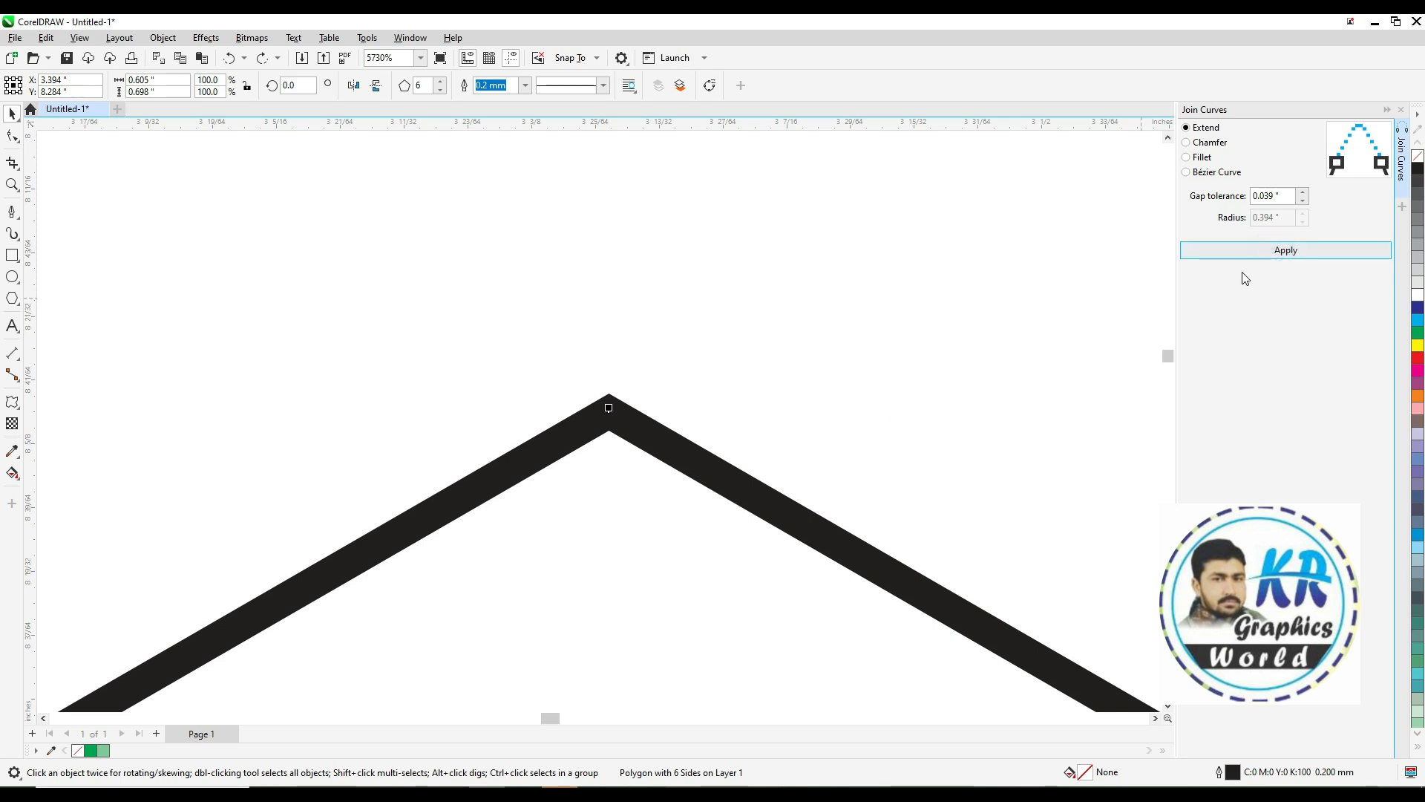
click(1284, 249)
scroll(776, 410, down, 4)
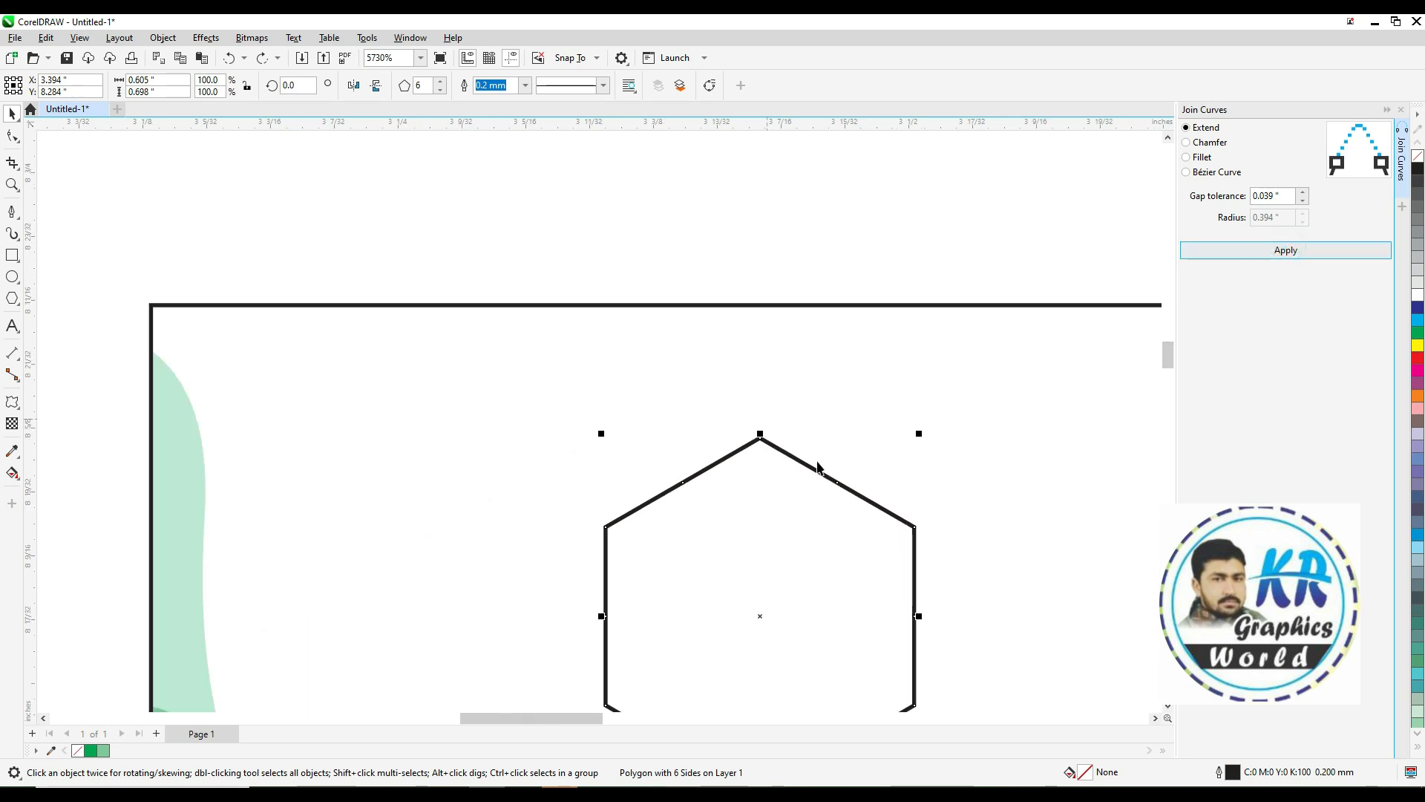
key(F2)
drag(613, 398, 1039, 692)
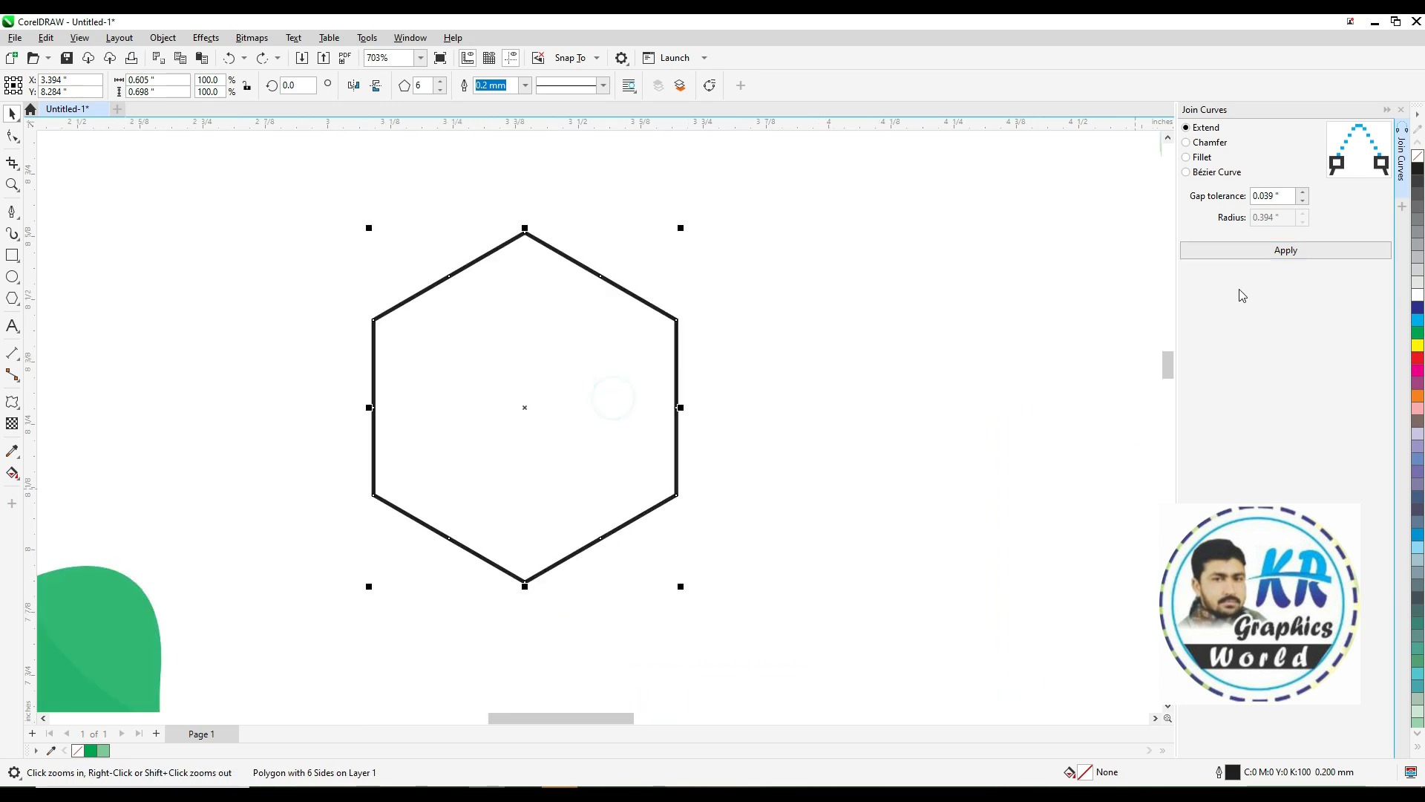
click(1187, 128)
click(1188, 142)
click(1187, 127)
click(1400, 113)
Round the hexagon's corners with a 0.5 inch fillet from the Corners docker and dismiss the message
click(410, 38)
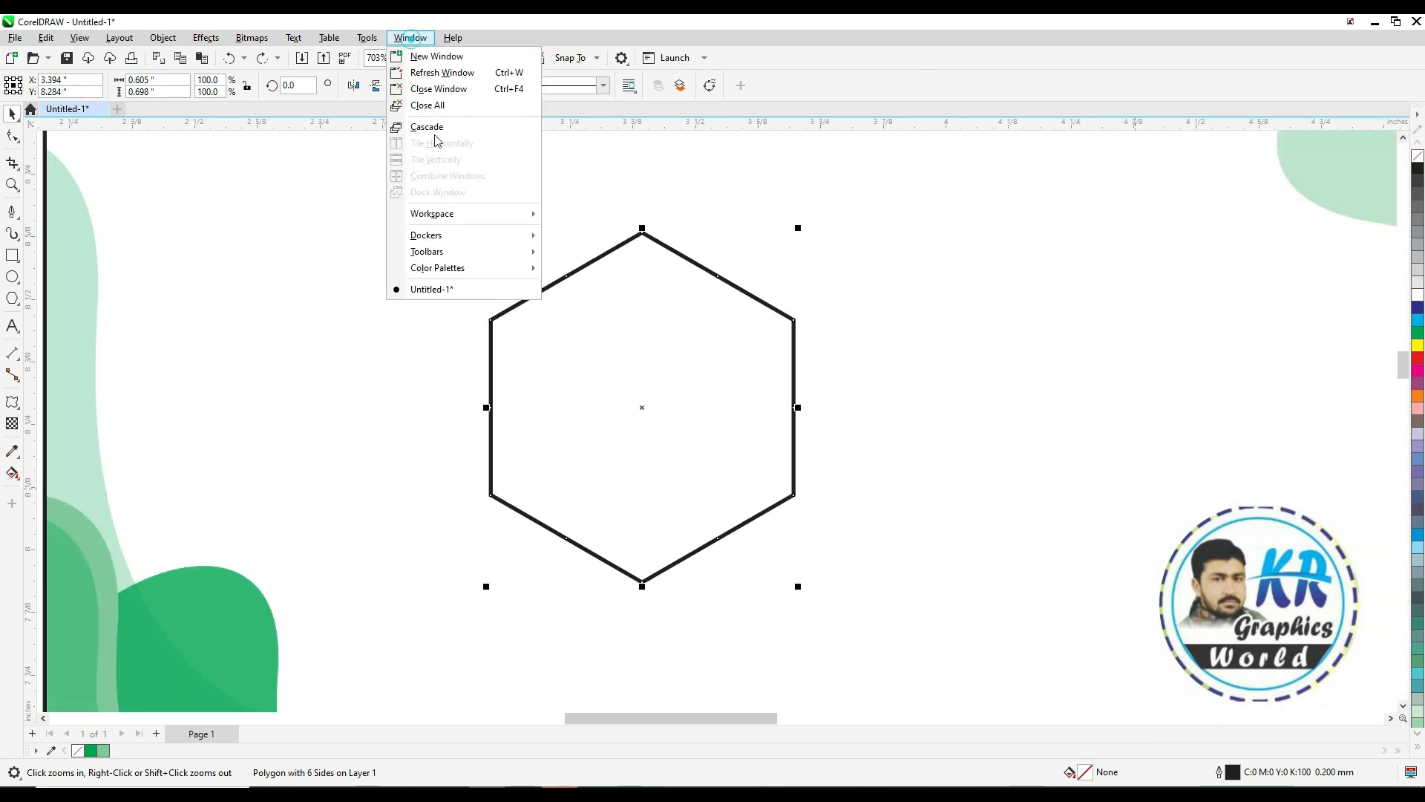
mouse_move(454, 238)
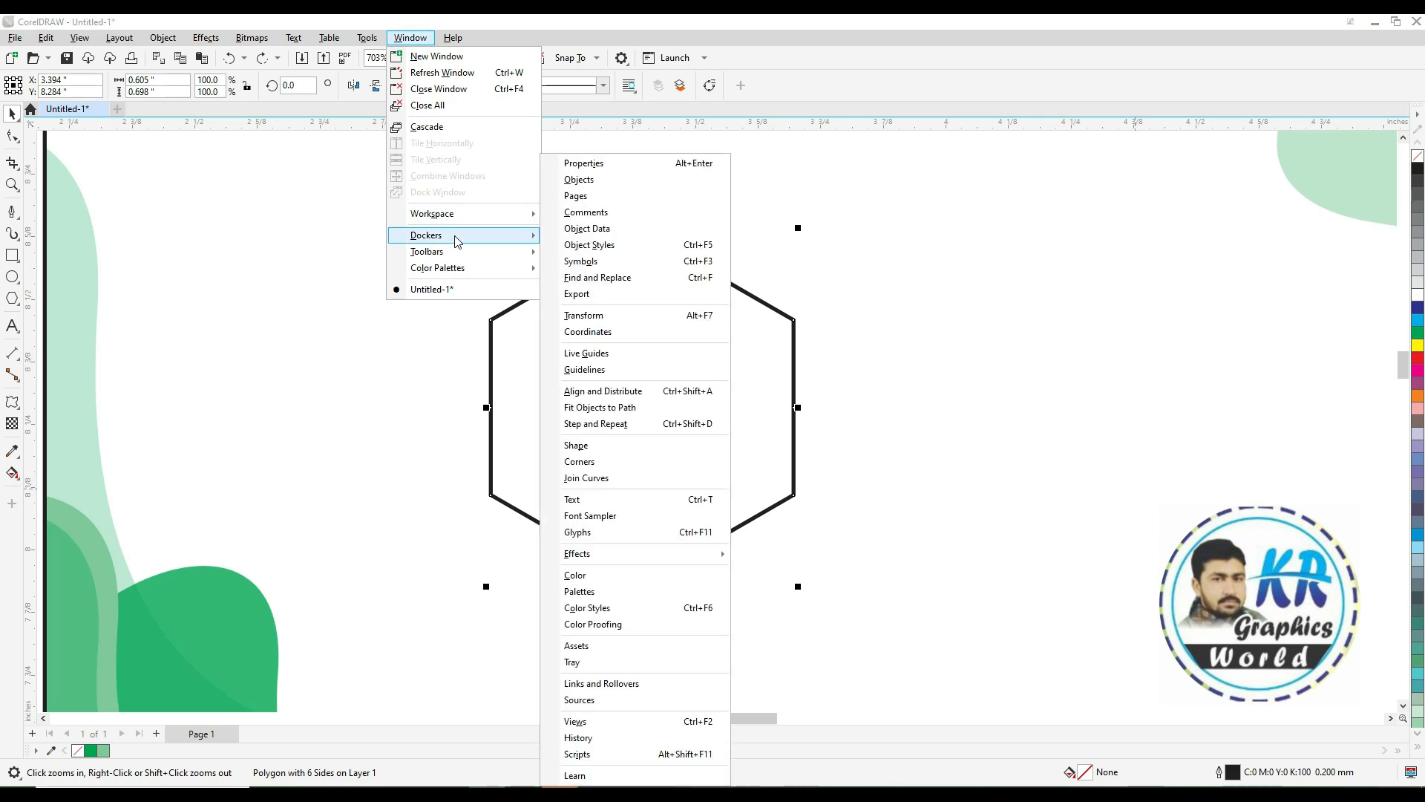
click(591, 463)
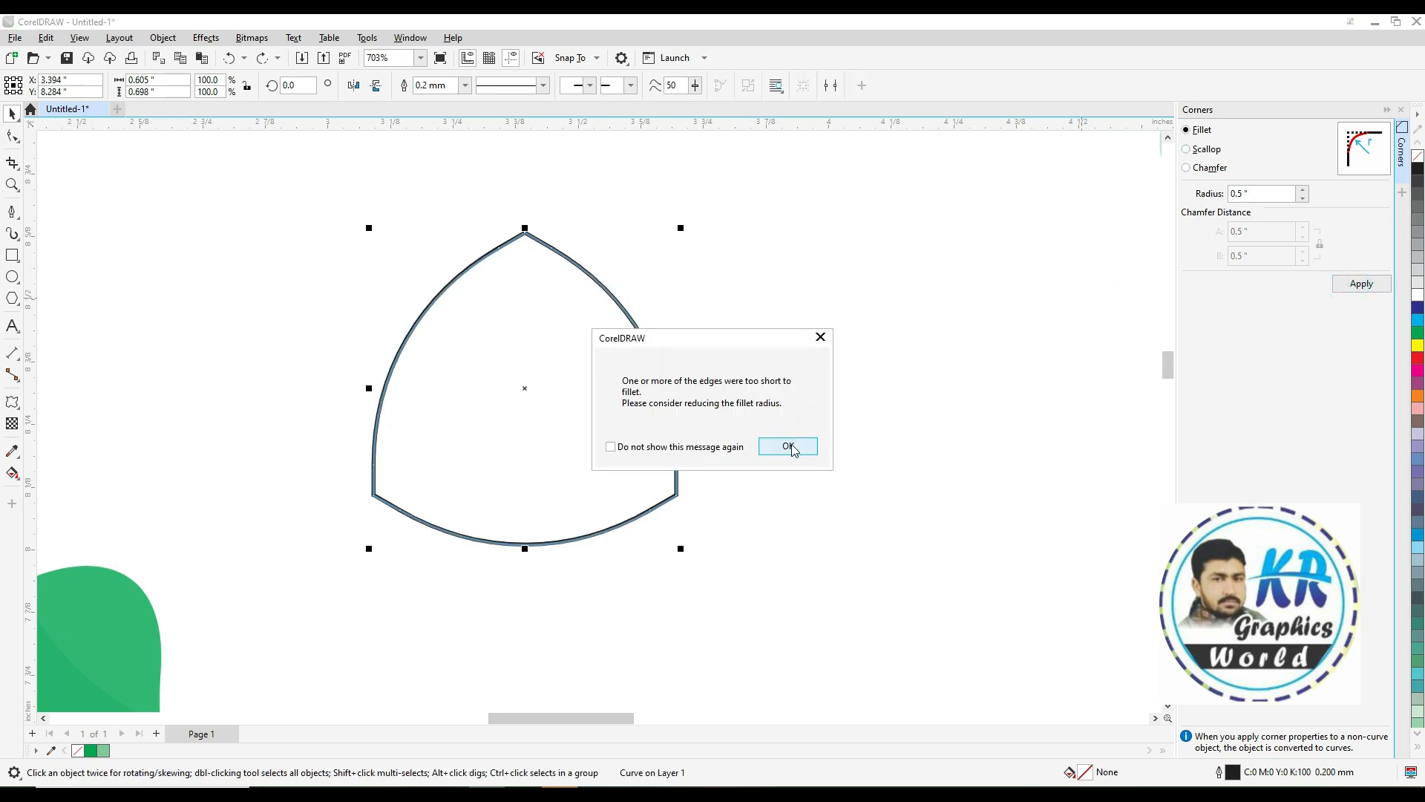
click(624, 452)
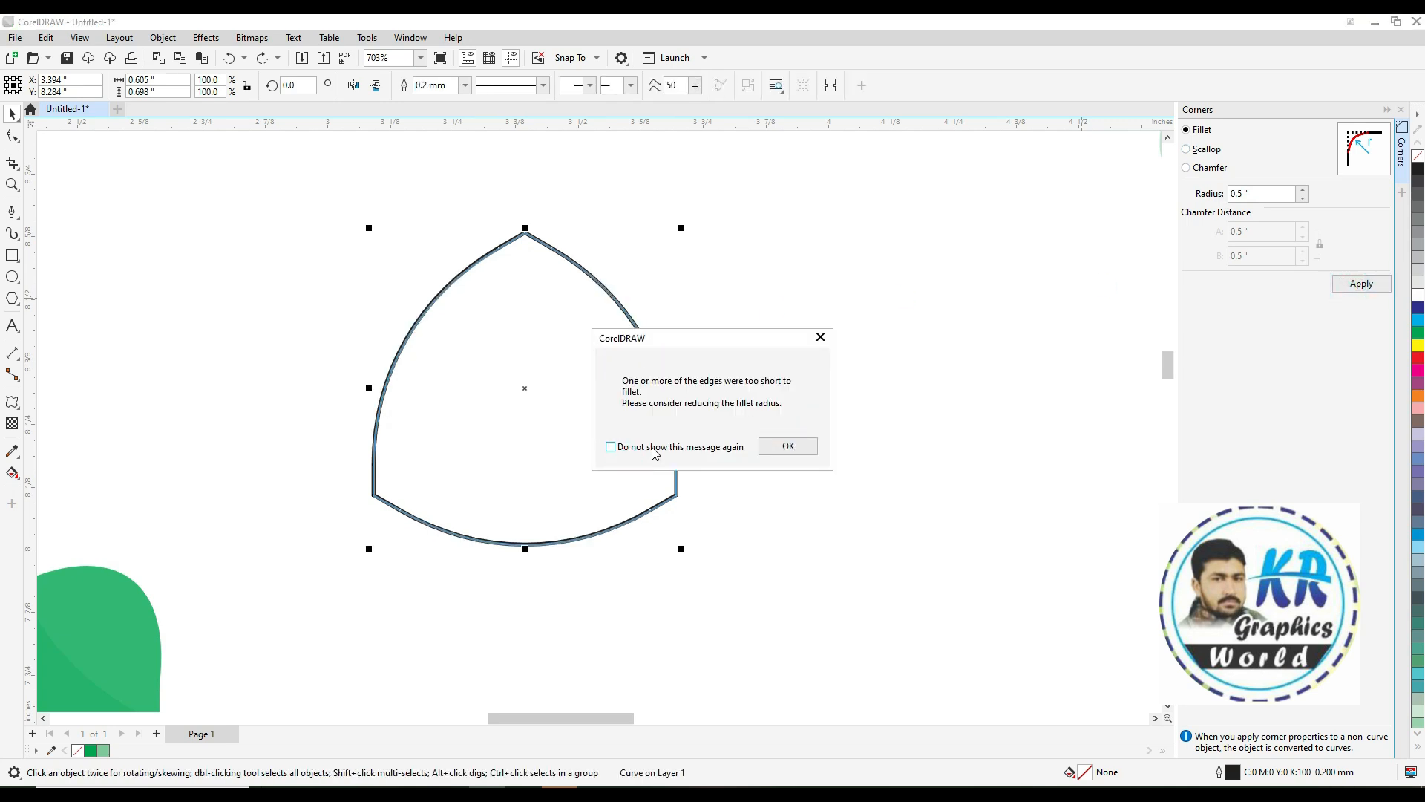
click(805, 446)
Add a smaller copy inside the rounded shape and combine both into one ring-shaped object
scroll(699, 424, down, 1)
scroll(702, 420, down, 1)
key(F2)
drag(442, 292, 1030, 543)
drag(526, 332, 507, 368)
shift+click(493, 349)
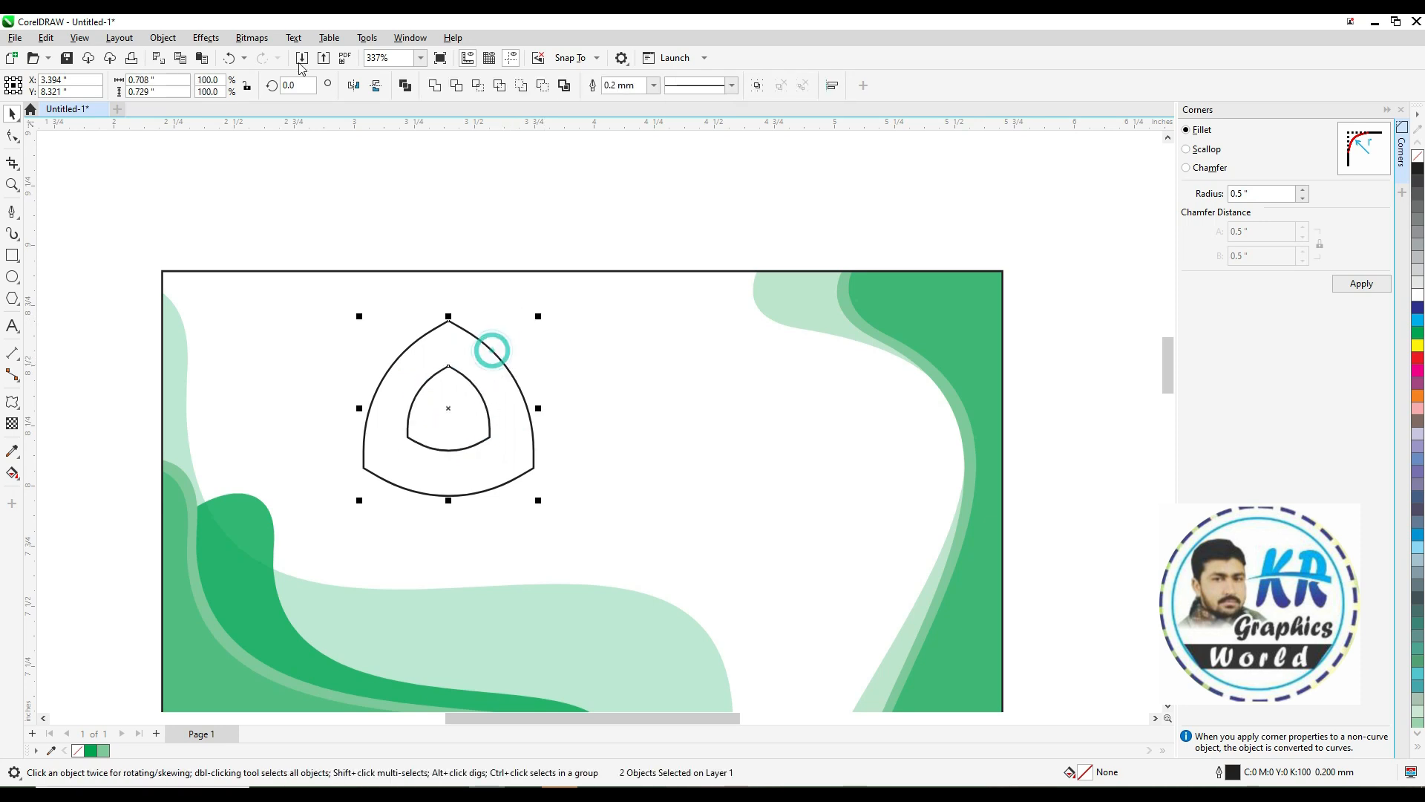
click(404, 86)
Apply a vertical linear fountain fill to the ring, green at the top to a darker green below
key(g)
drag(451, 322, 455, 483)
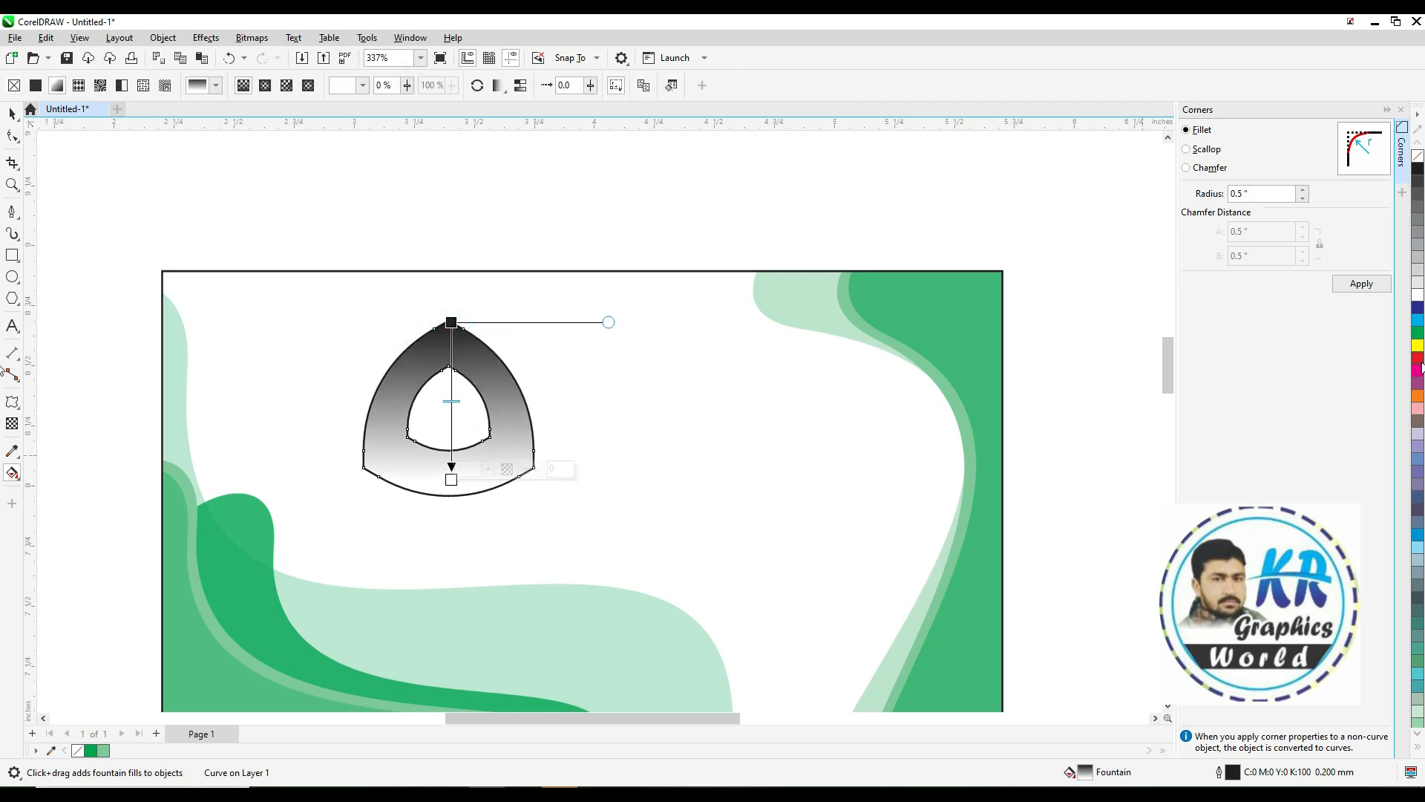
drag(1417, 336, 451, 322)
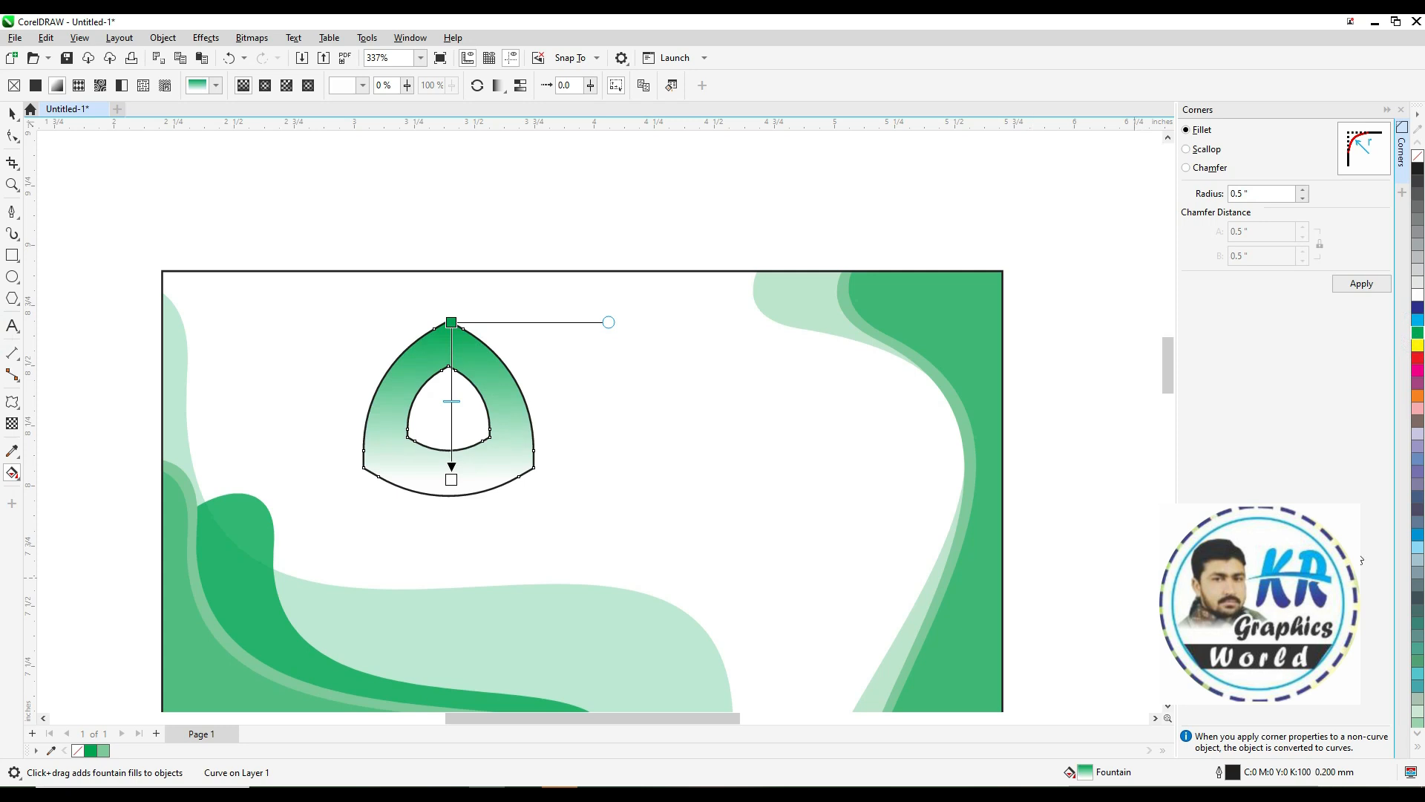
drag(1416, 661, 451, 480)
drag(451, 321, 450, 387)
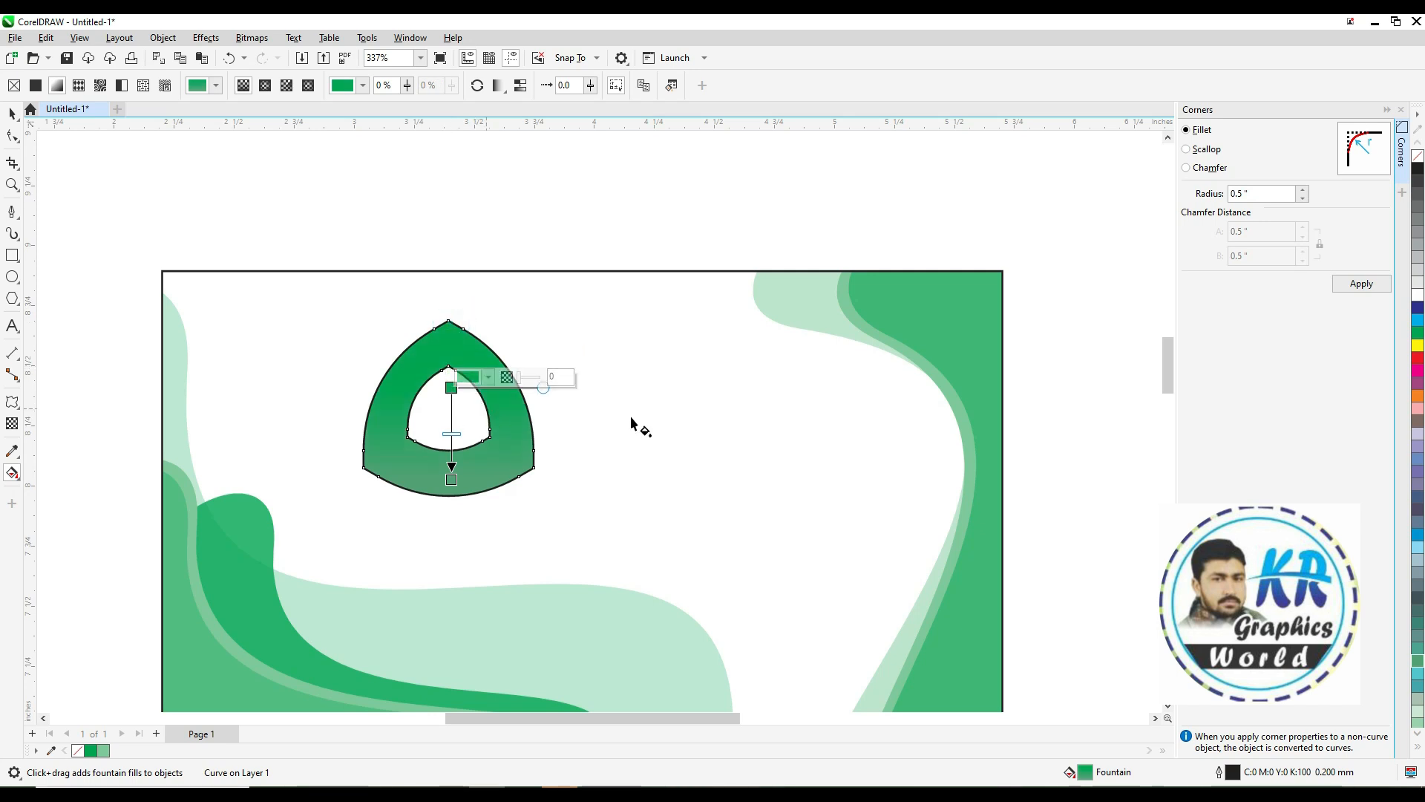
Add a middle color stop to the fountain fill and set it to a gray-green
drag(1417, 345, 452, 423)
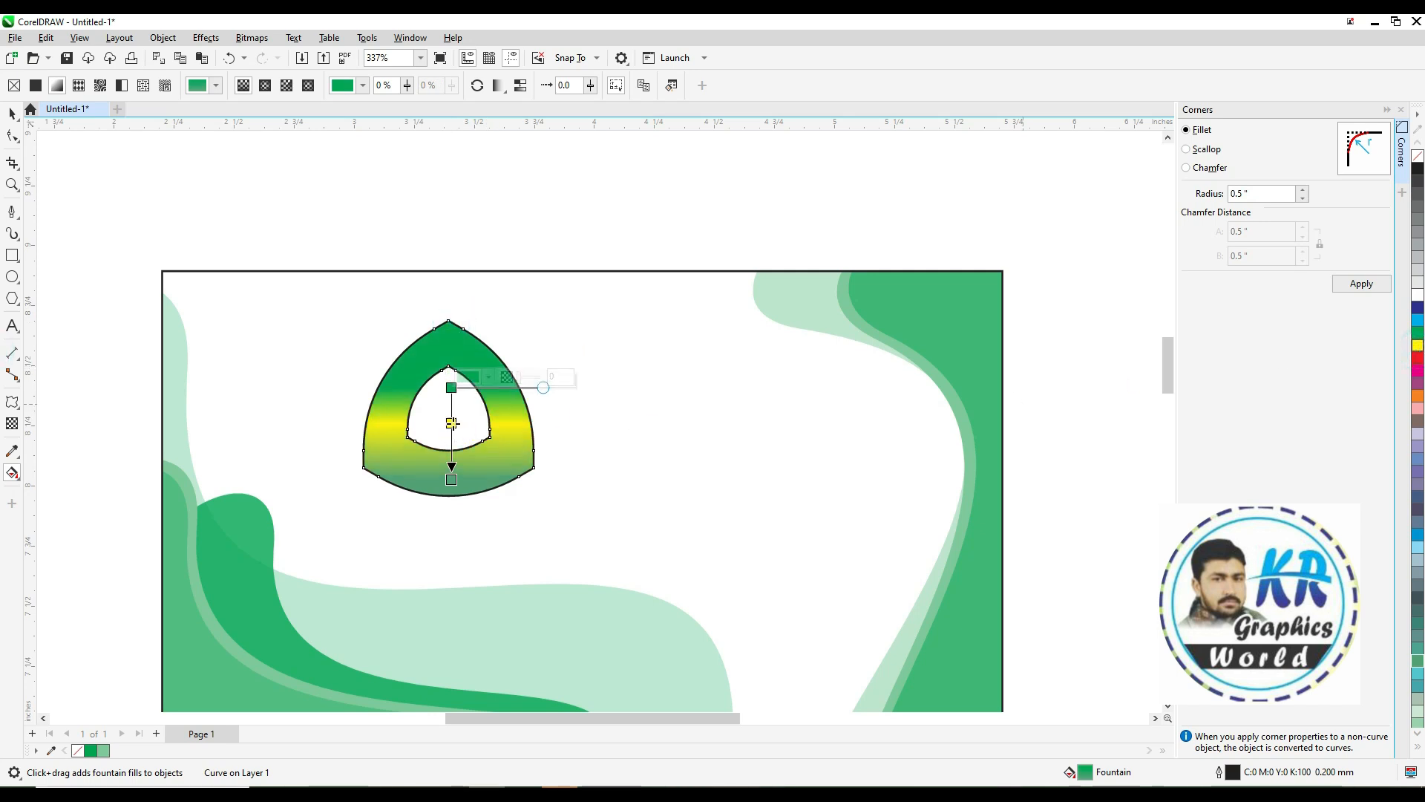
key(space)
click(476, 362)
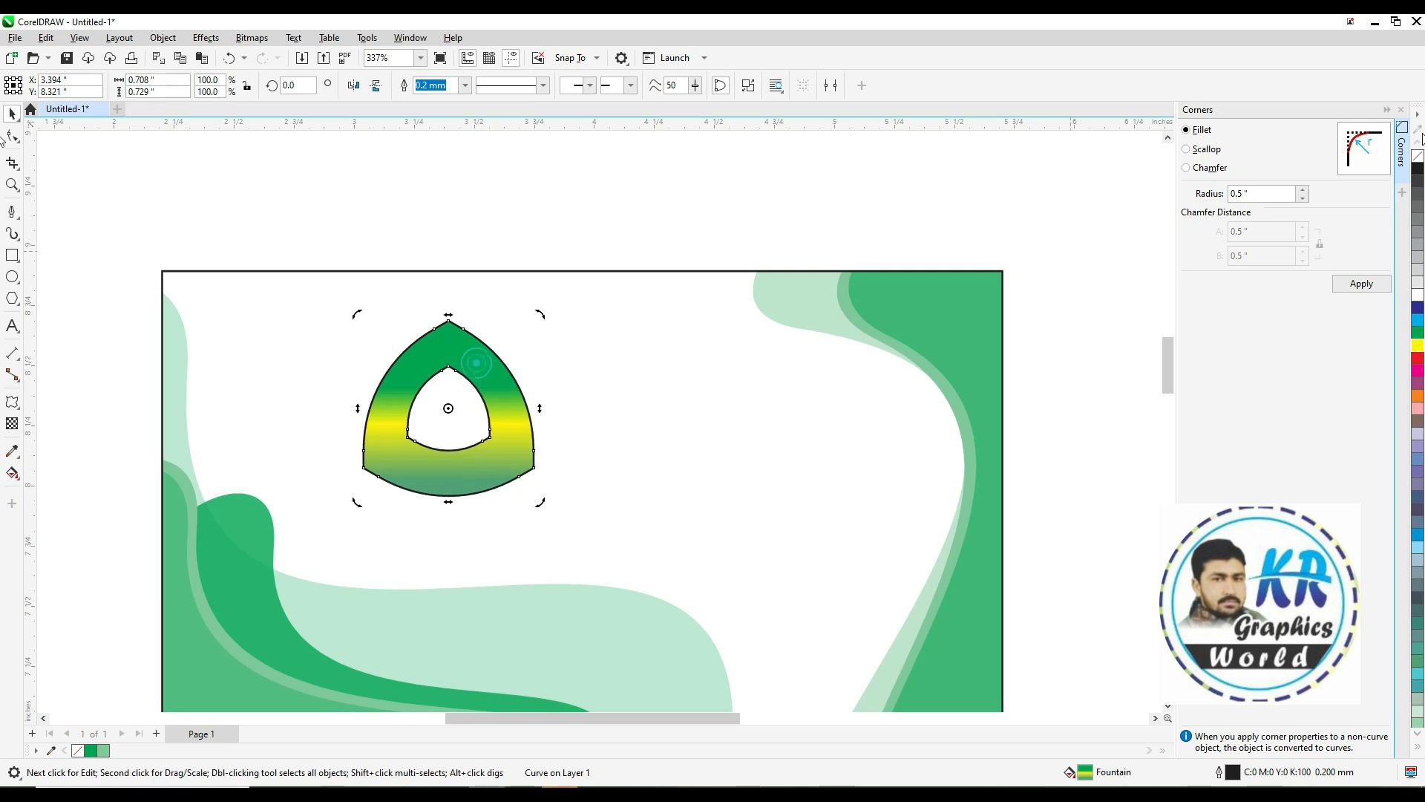
click(561, 221)
click(443, 364)
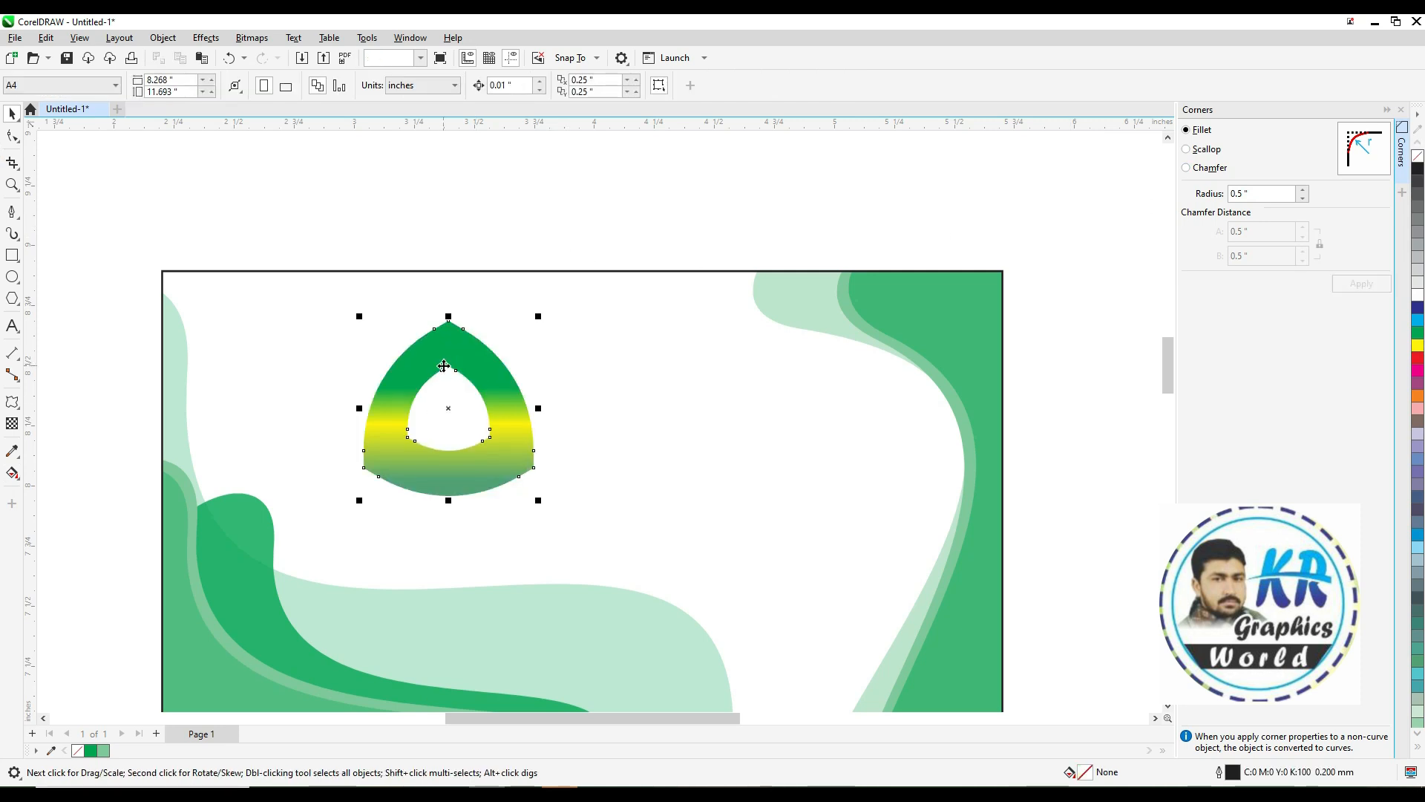
key(space)
drag(497, 418, 453, 424)
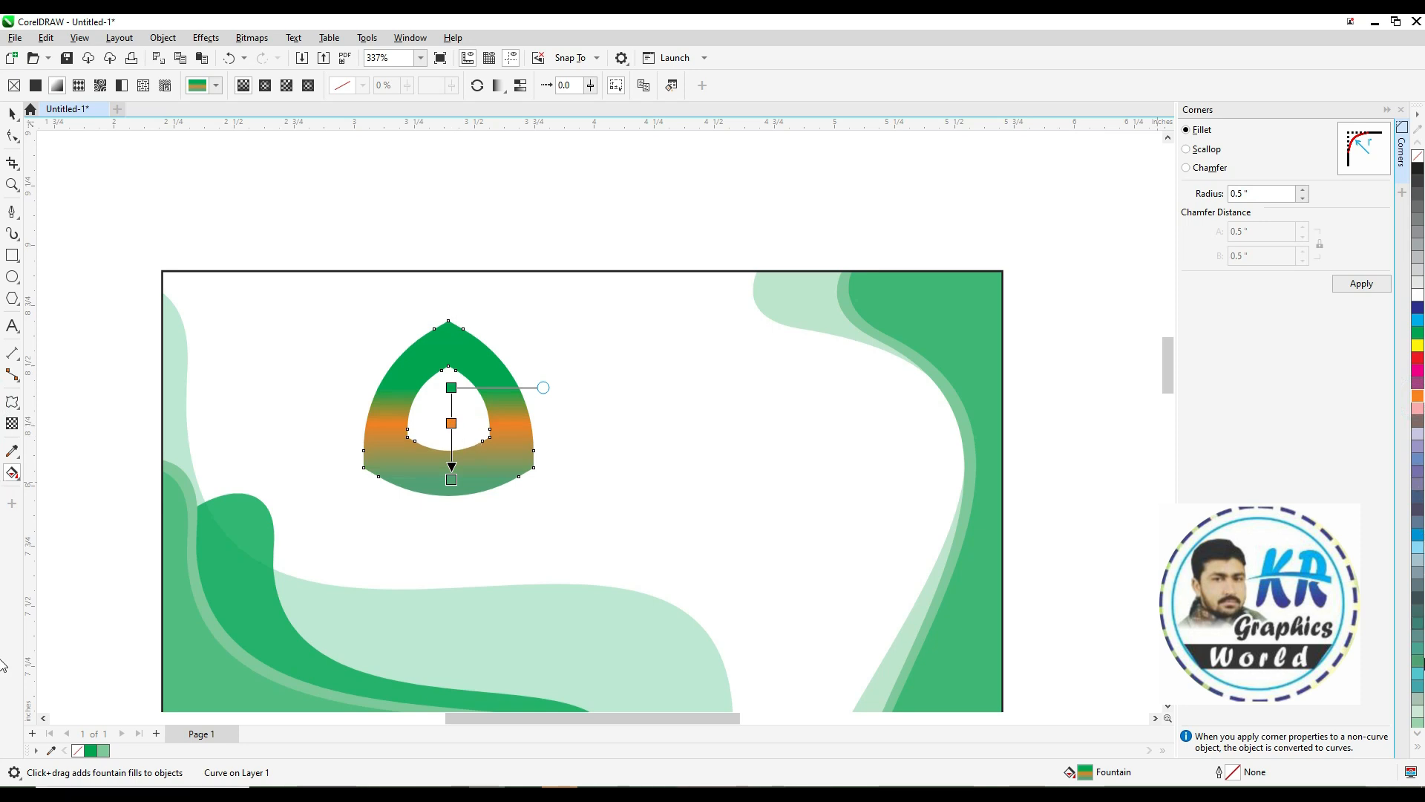
drag(1413, 630, 452, 423)
key(space)
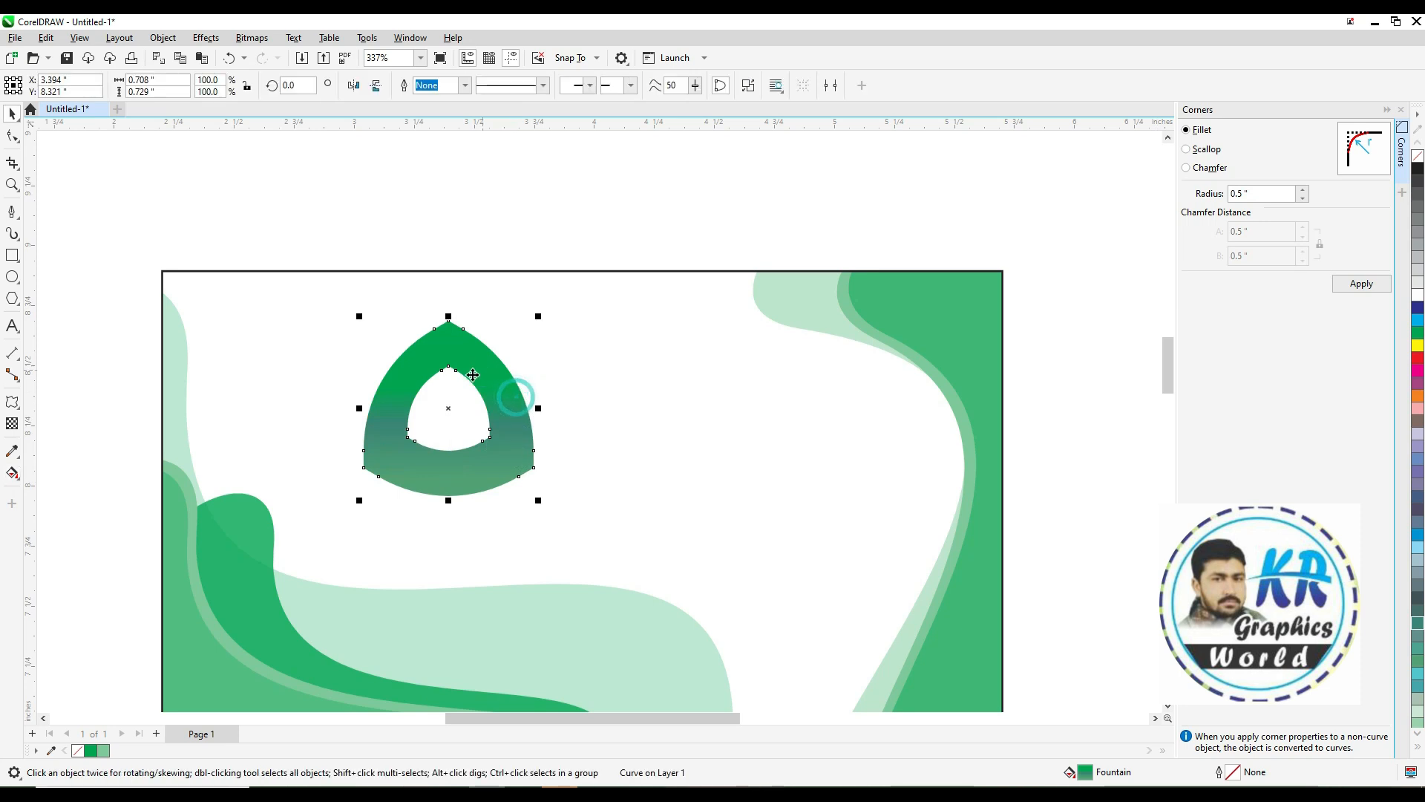
Create a vertically mirrored copy of the logo shape directly below it
drag(538, 318, 455, 532)
right_click(455, 531)
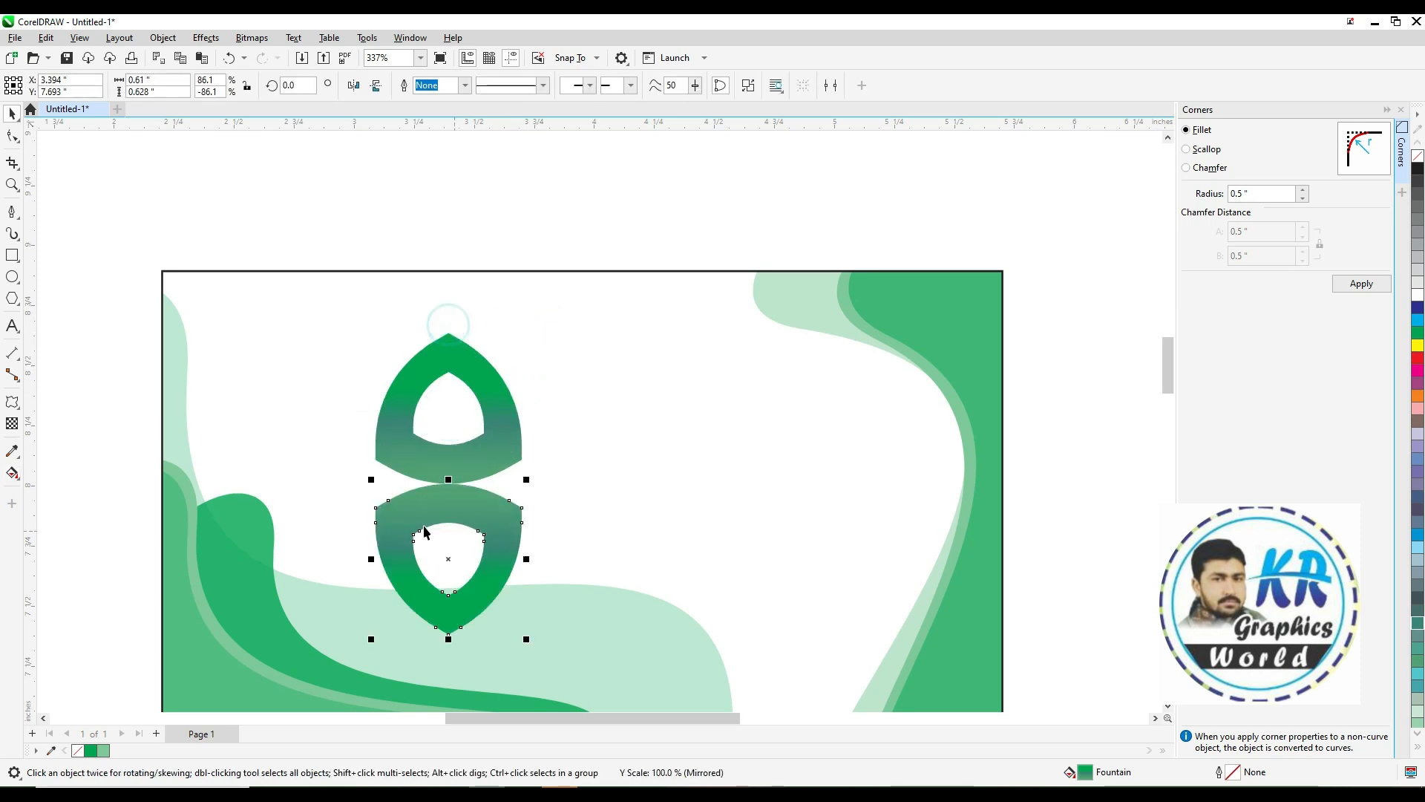
Apply a fountain transparency to the mirrored copy so it fades like a reflection
click(12, 423)
drag(453, 475, 453, 532)
drag(449, 449, 451, 419)
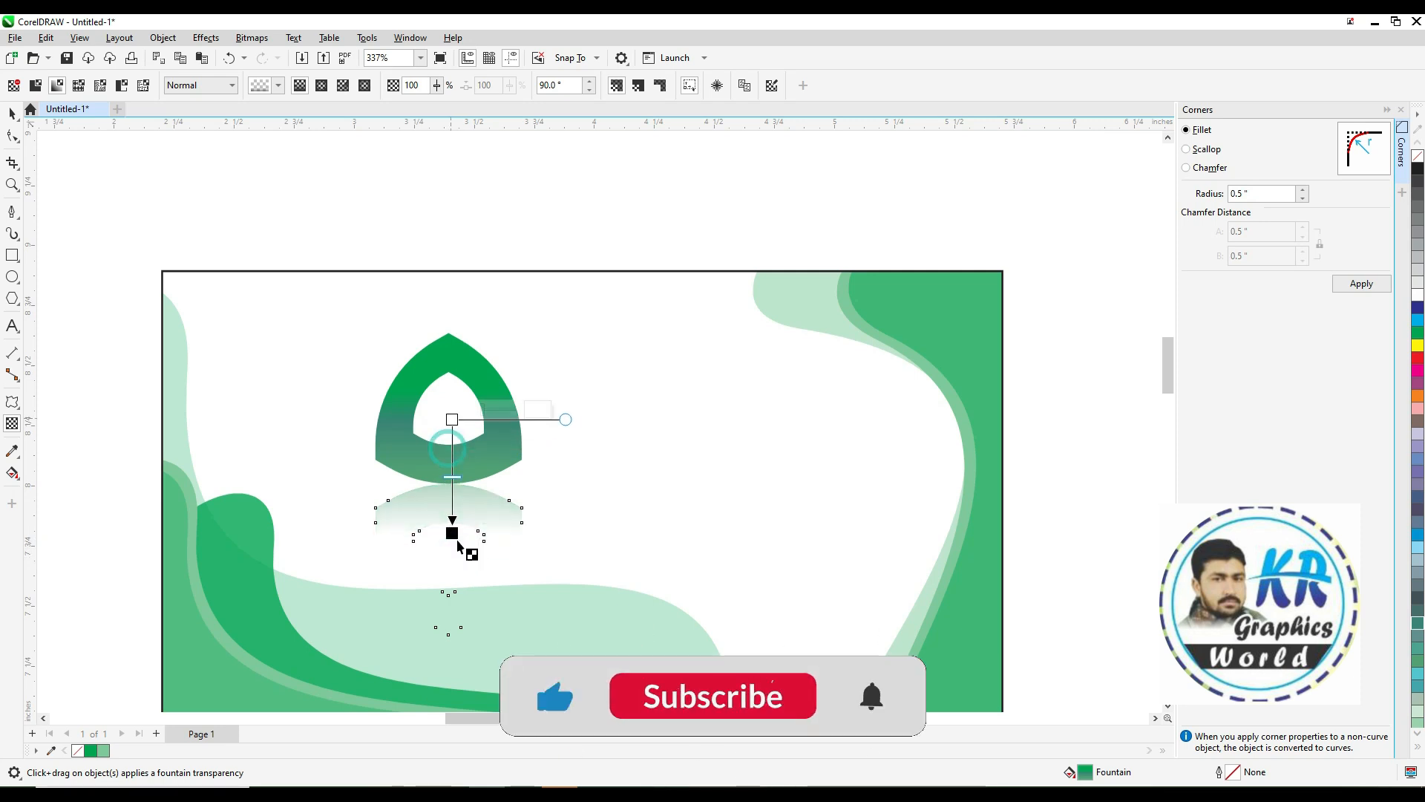
key(space)
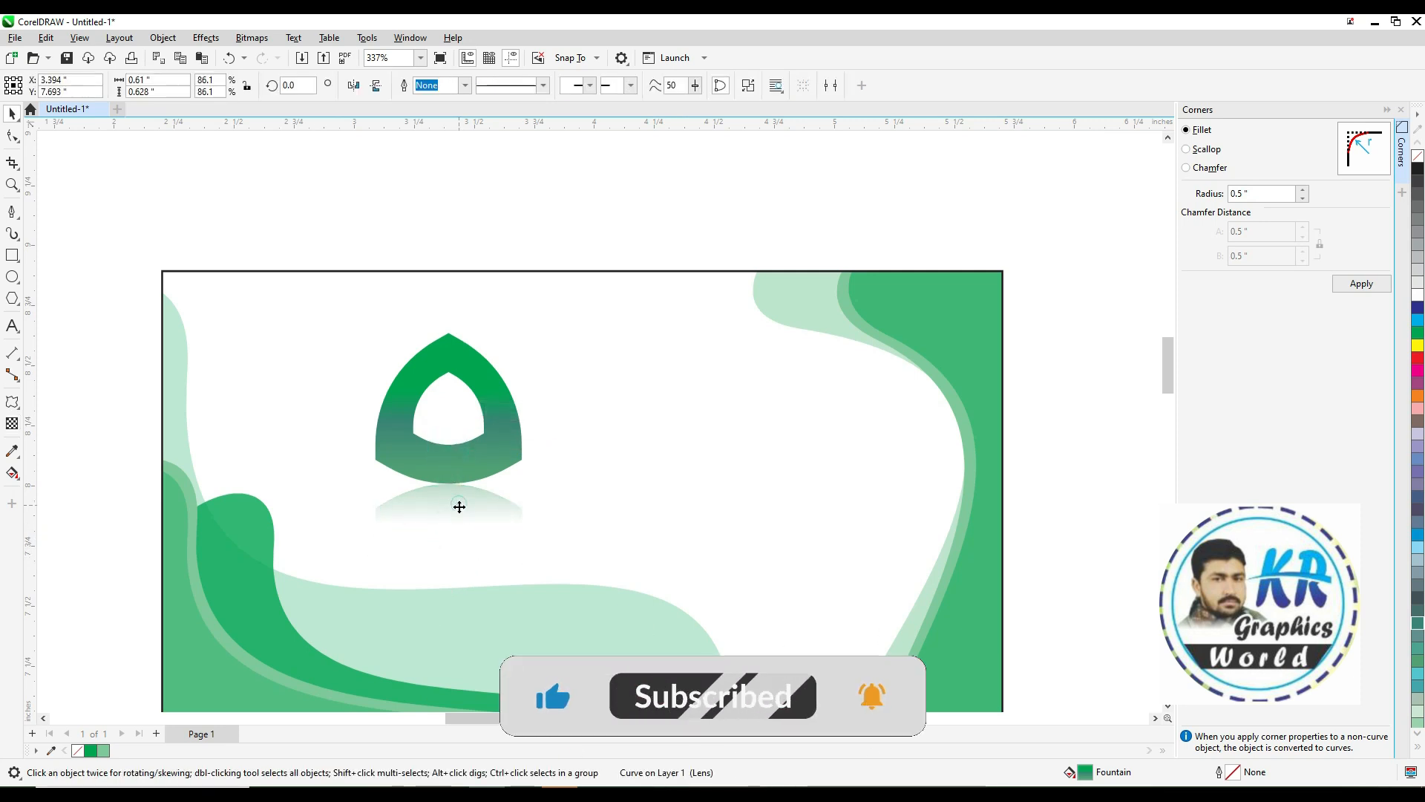
Narrow the logo shape slightly and deselect it
click(468, 496)
drag(531, 326, 525, 326)
click(518, 248)
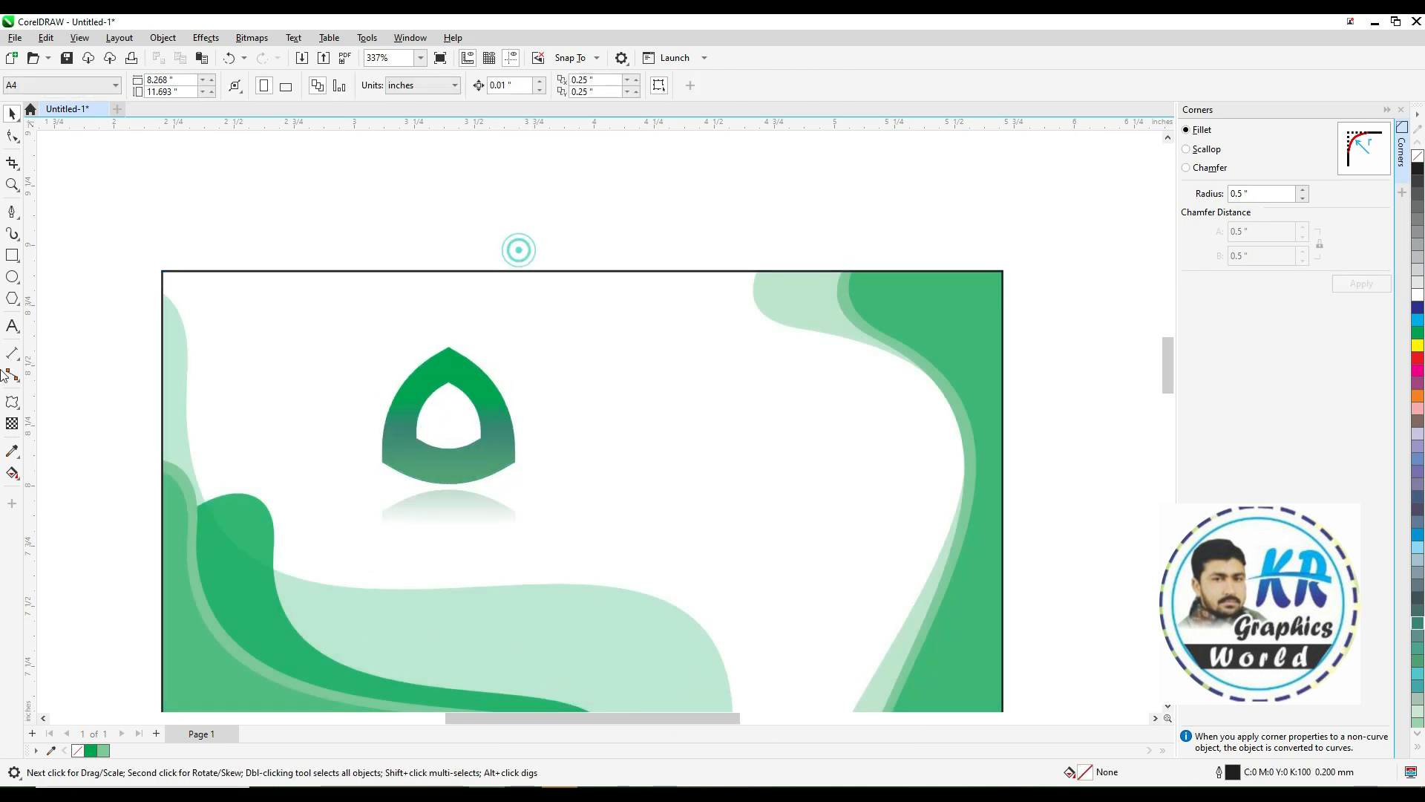
Add the text "Logo" above the card with the Text tool
click(13, 327)
click(362, 208)
text(L)
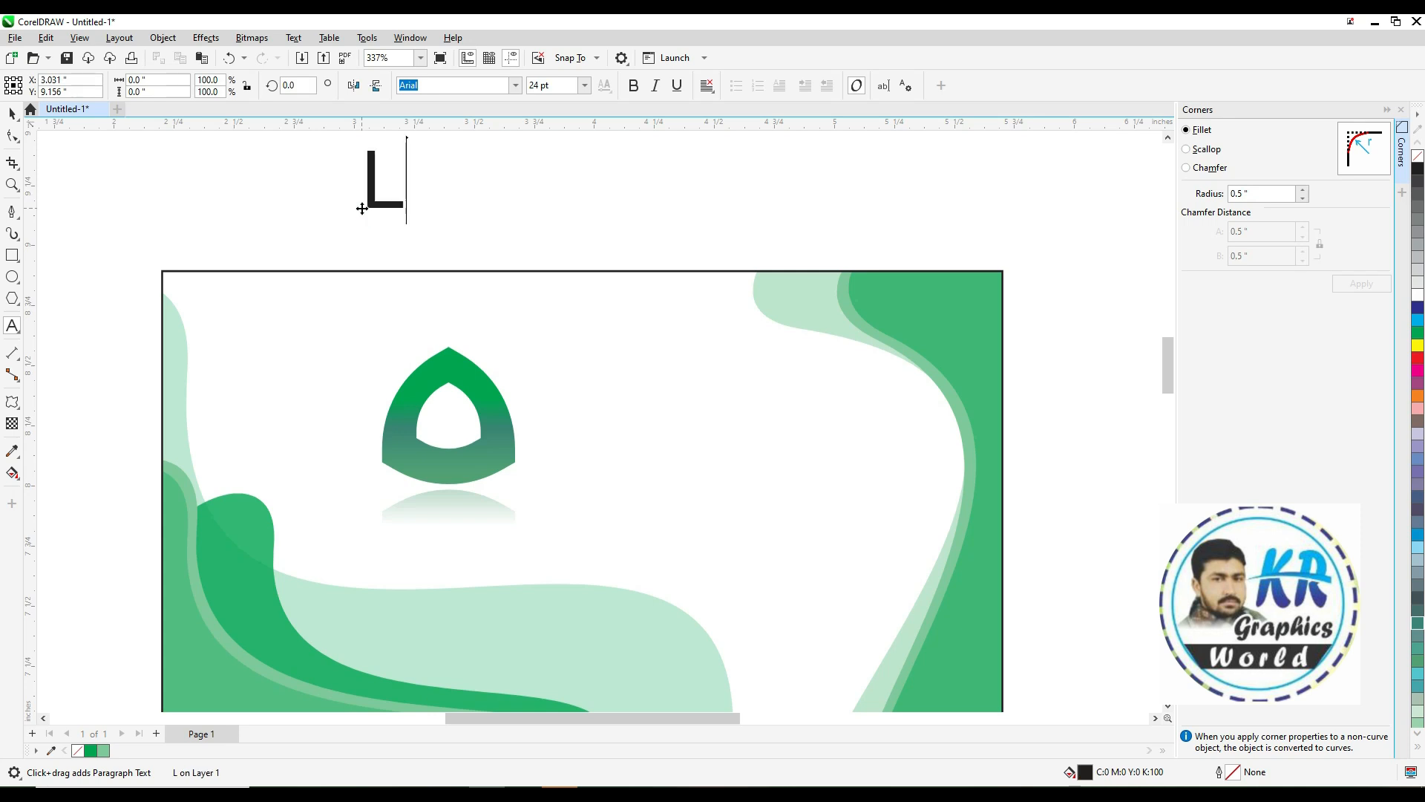
text(ogo)
key(ctrl+space)
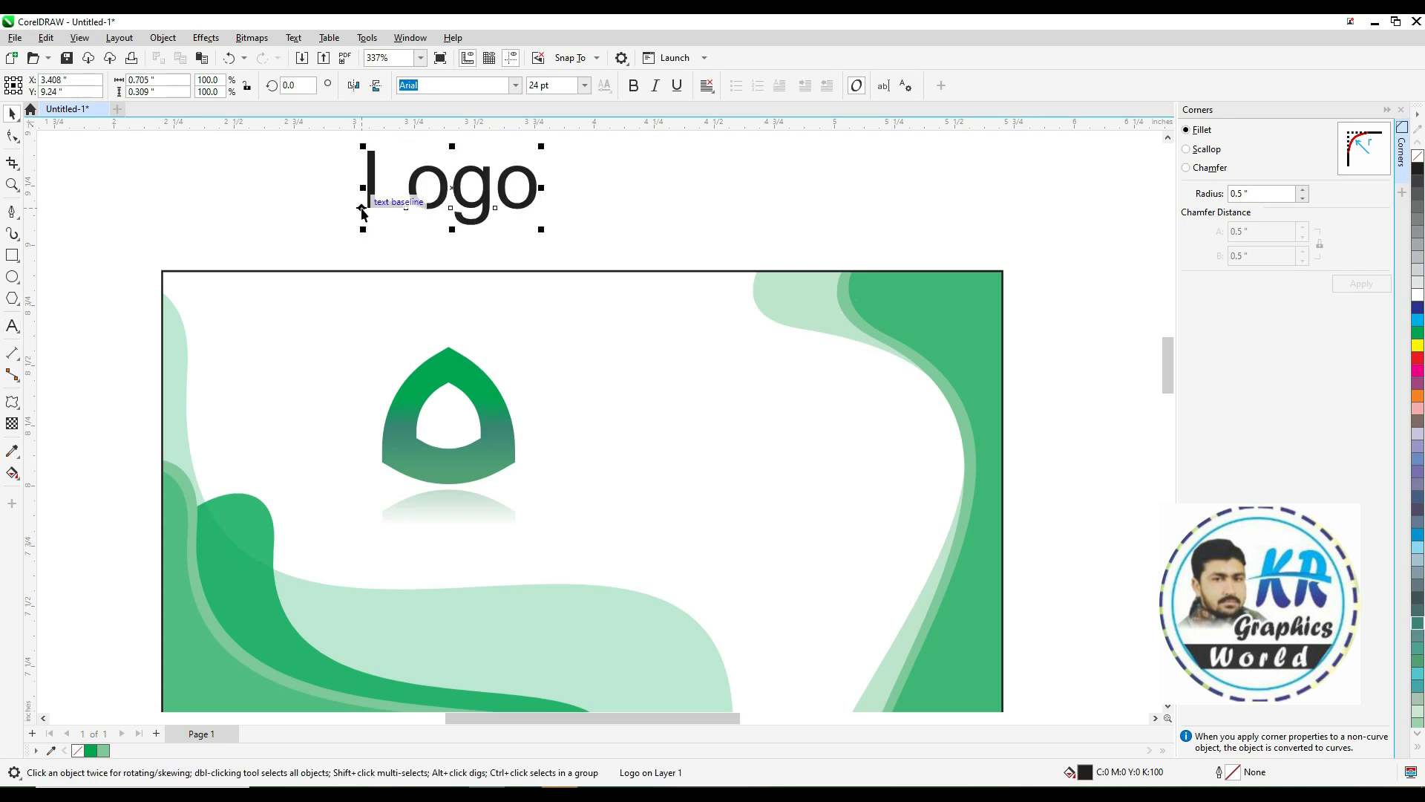
Set the text to Arial bold at about 12 pt and move it below the logo shape
click(513, 88)
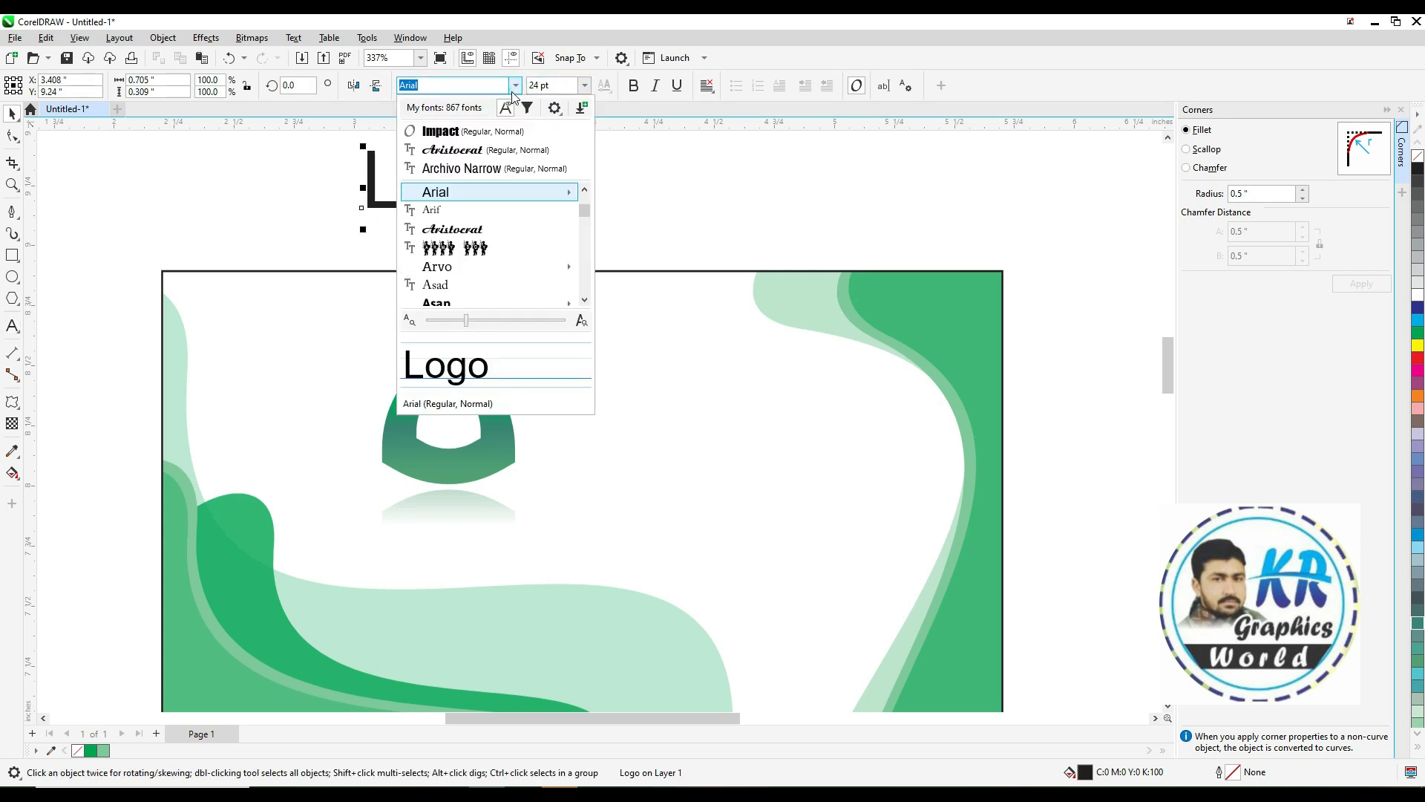
click(451, 199)
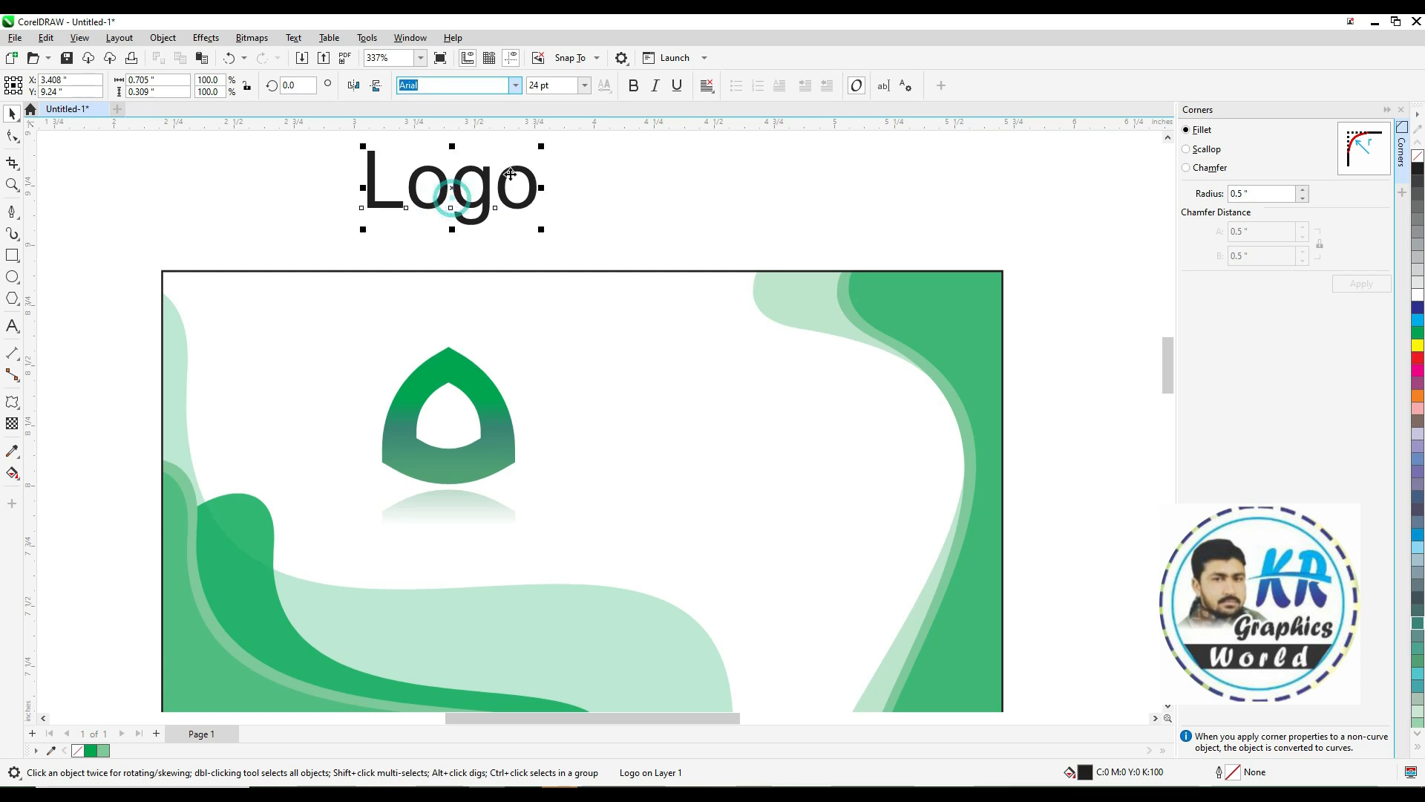
drag(540, 145, 460, 149)
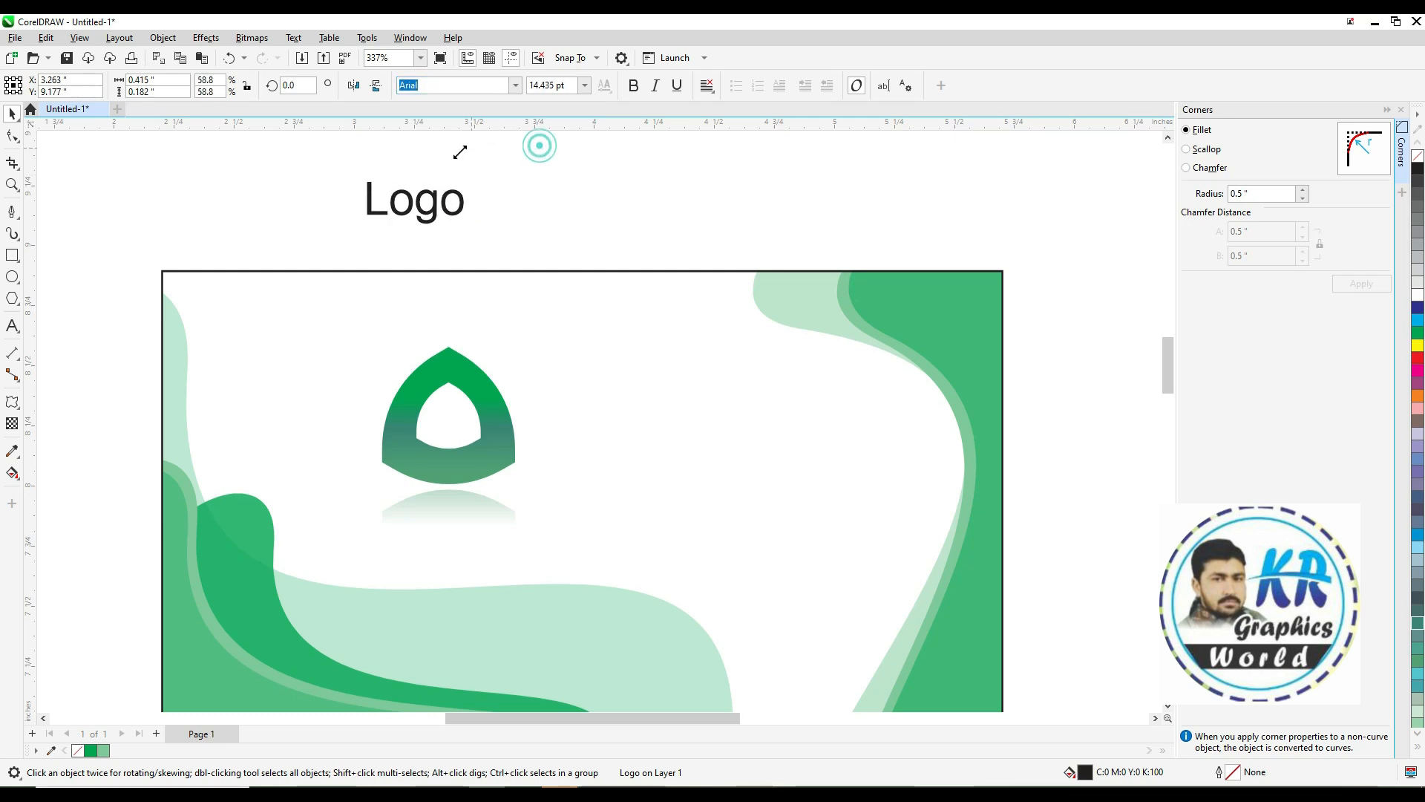
click(634, 85)
drag(414, 206, 446, 508)
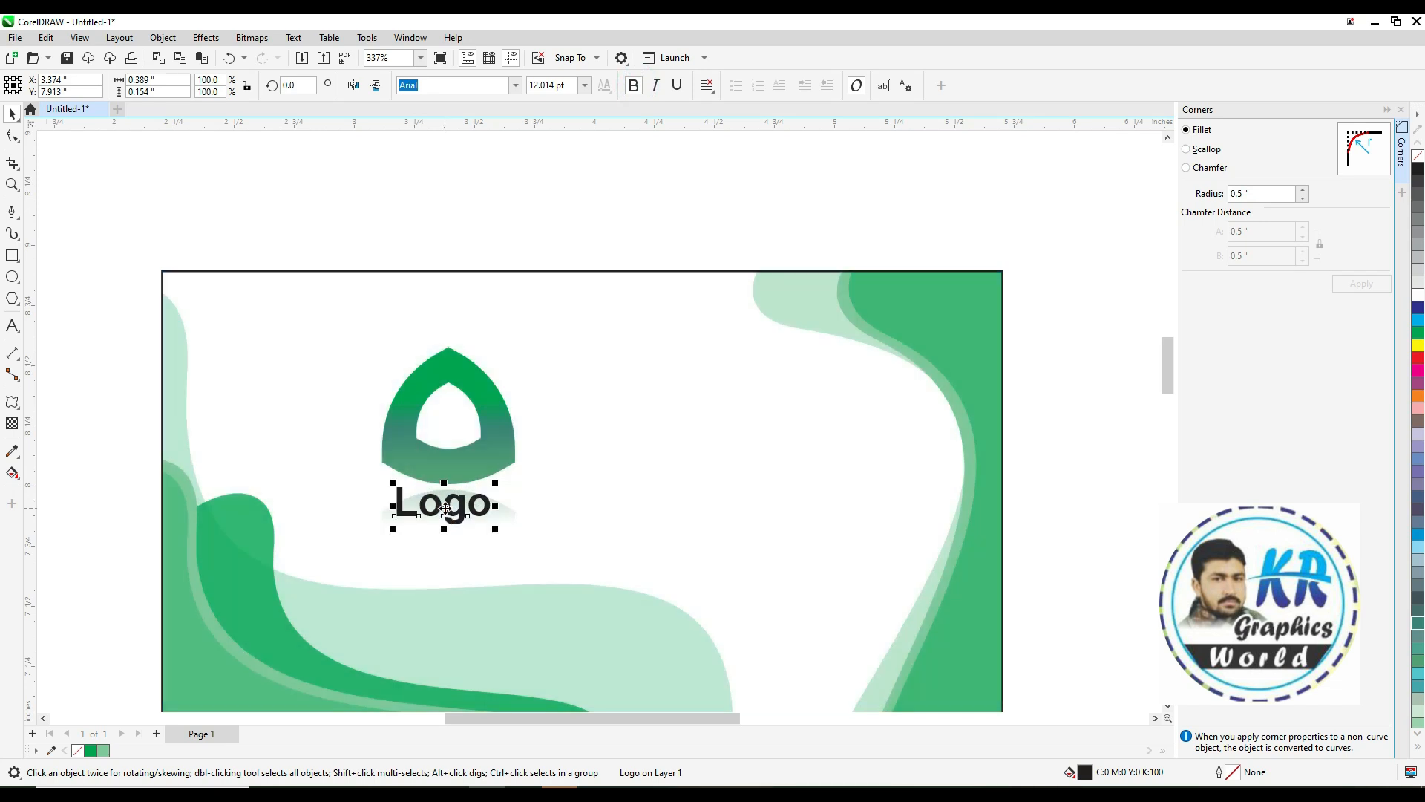
Edit the text to read "Company Logo"
key(F8)
text(Com)
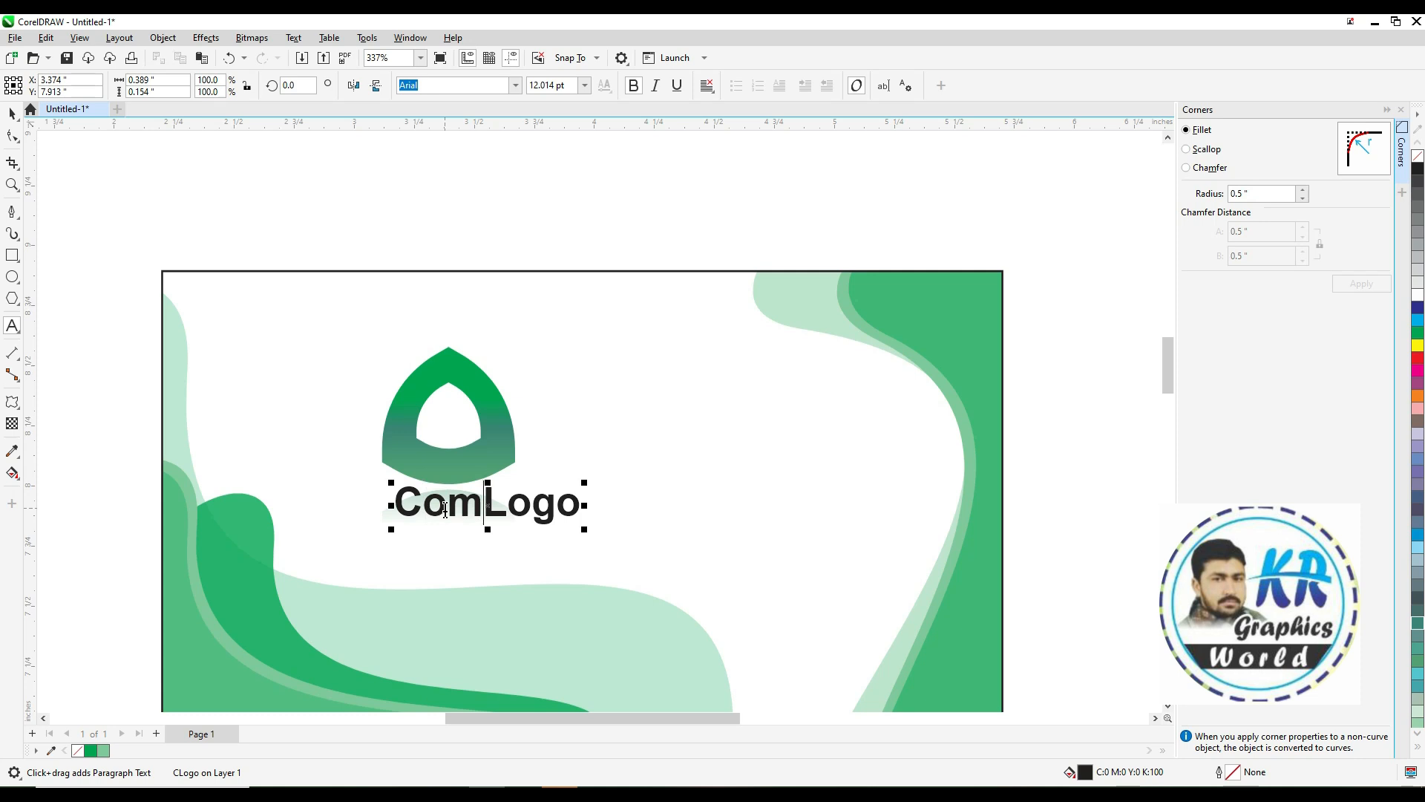
text(pany)
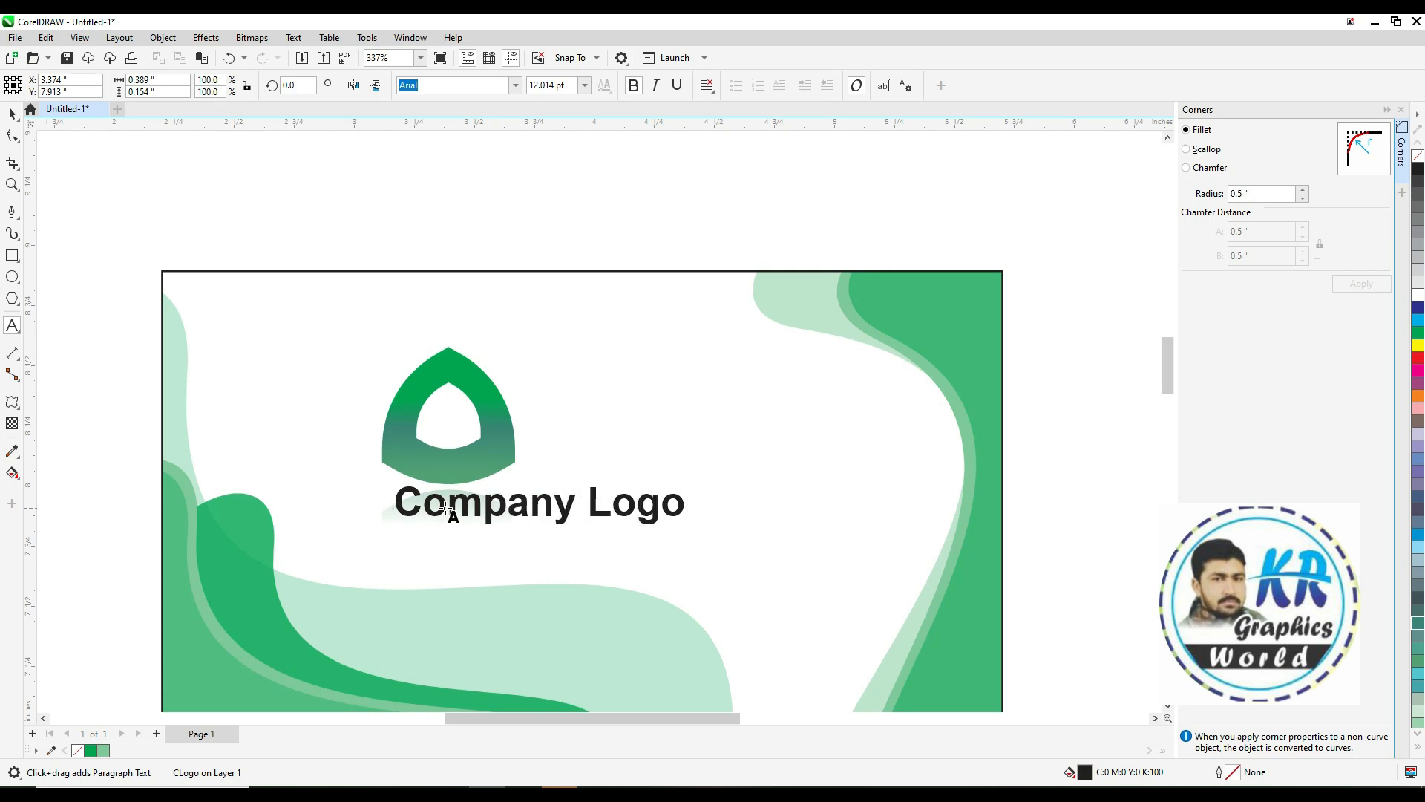
key(ctrl+space)
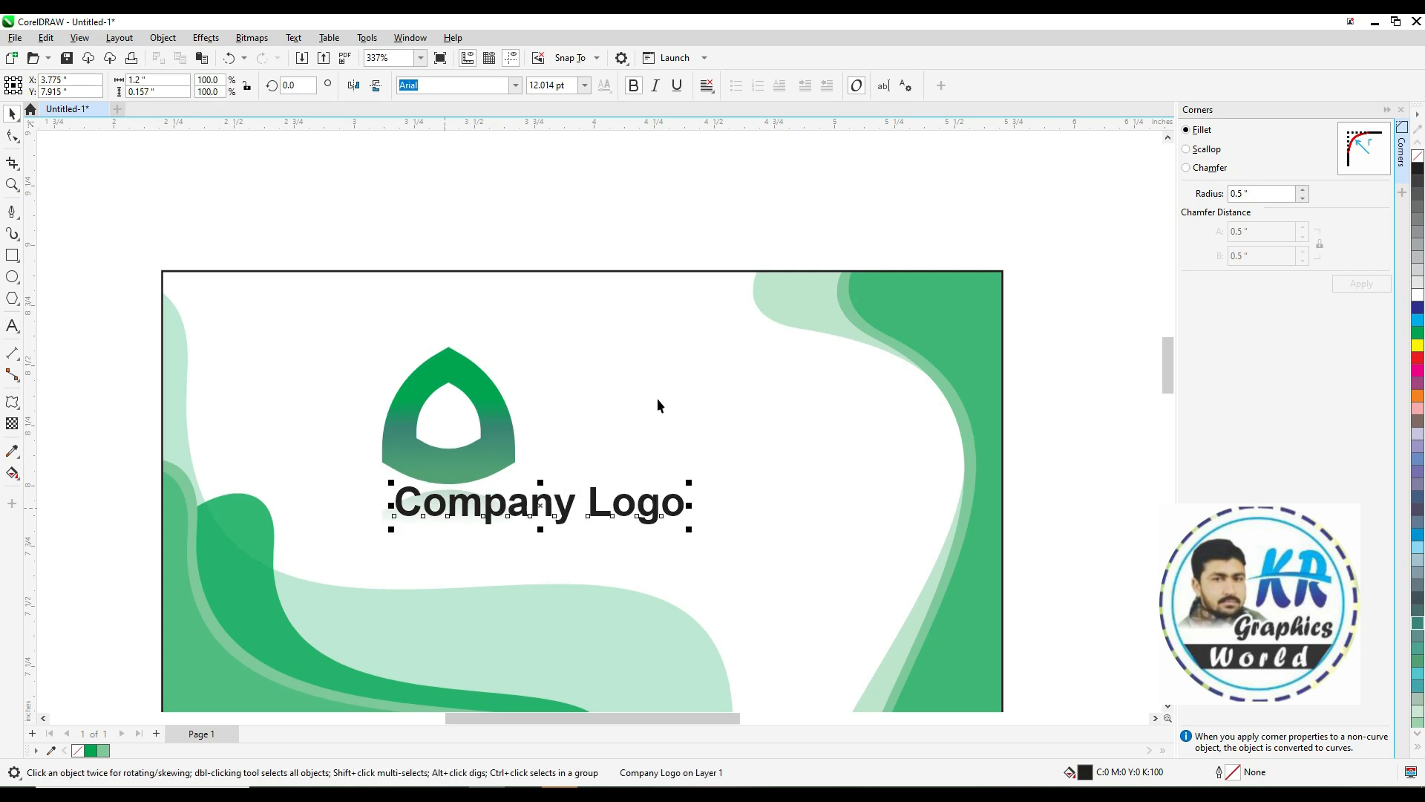
Center the text on the logo shape, scale it down, and move it above the shape
shift+click(505, 442)
key(c)
shift+click(500, 442)
drag(599, 482, 523, 455)
drag(457, 401, 458, 338)
shift+click(463, 382)
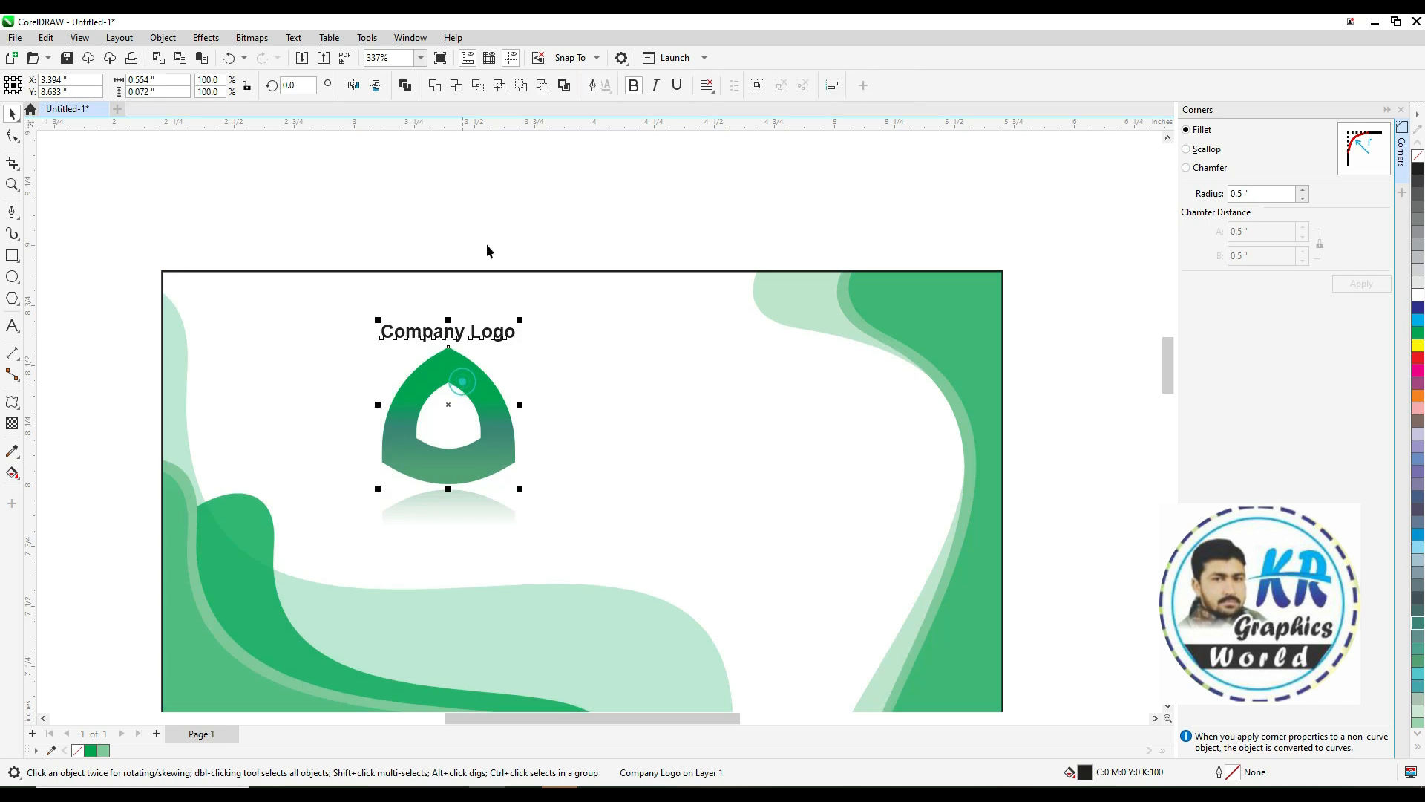
Change the "Company Logo" caption font to Archivo Narrow
click(493, 237)
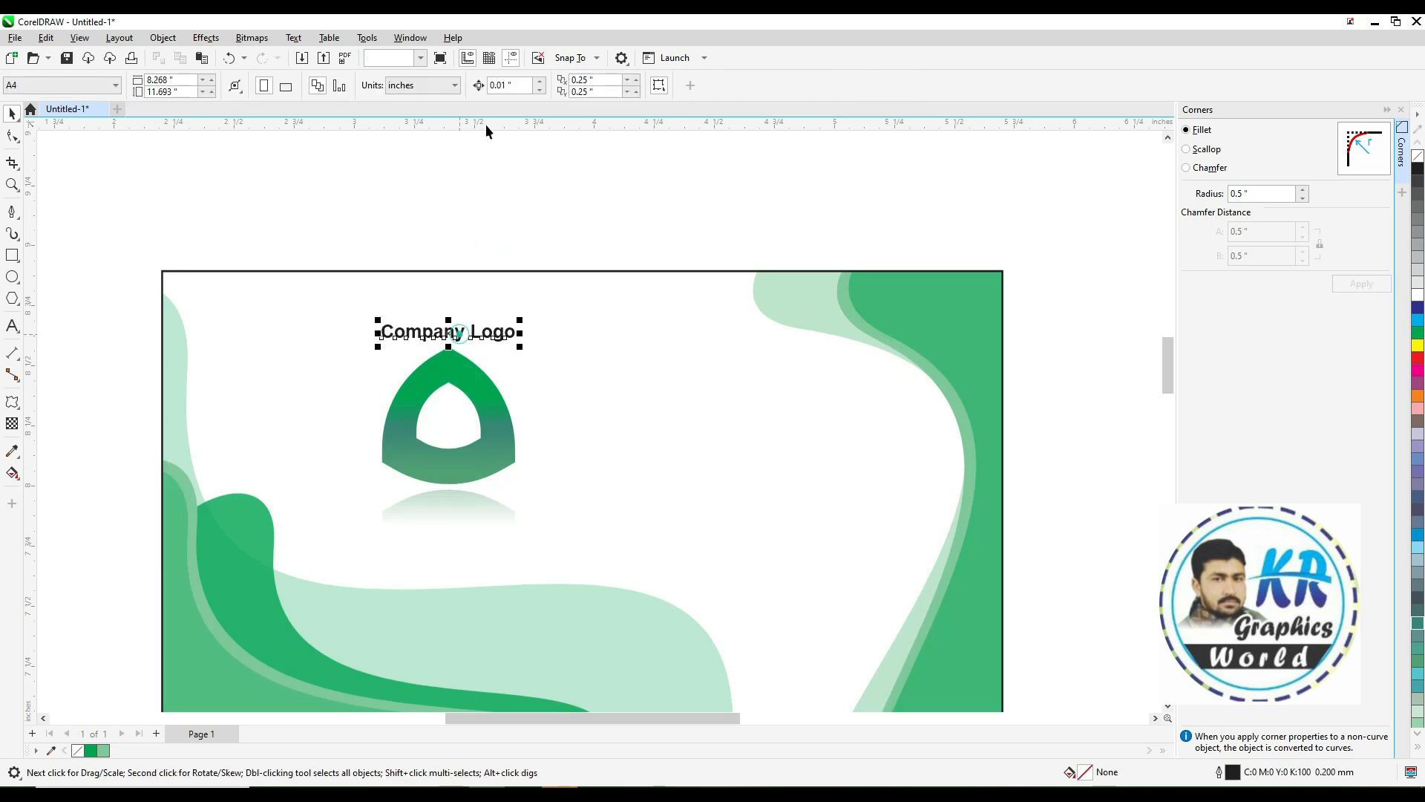
click(460, 332)
click(515, 85)
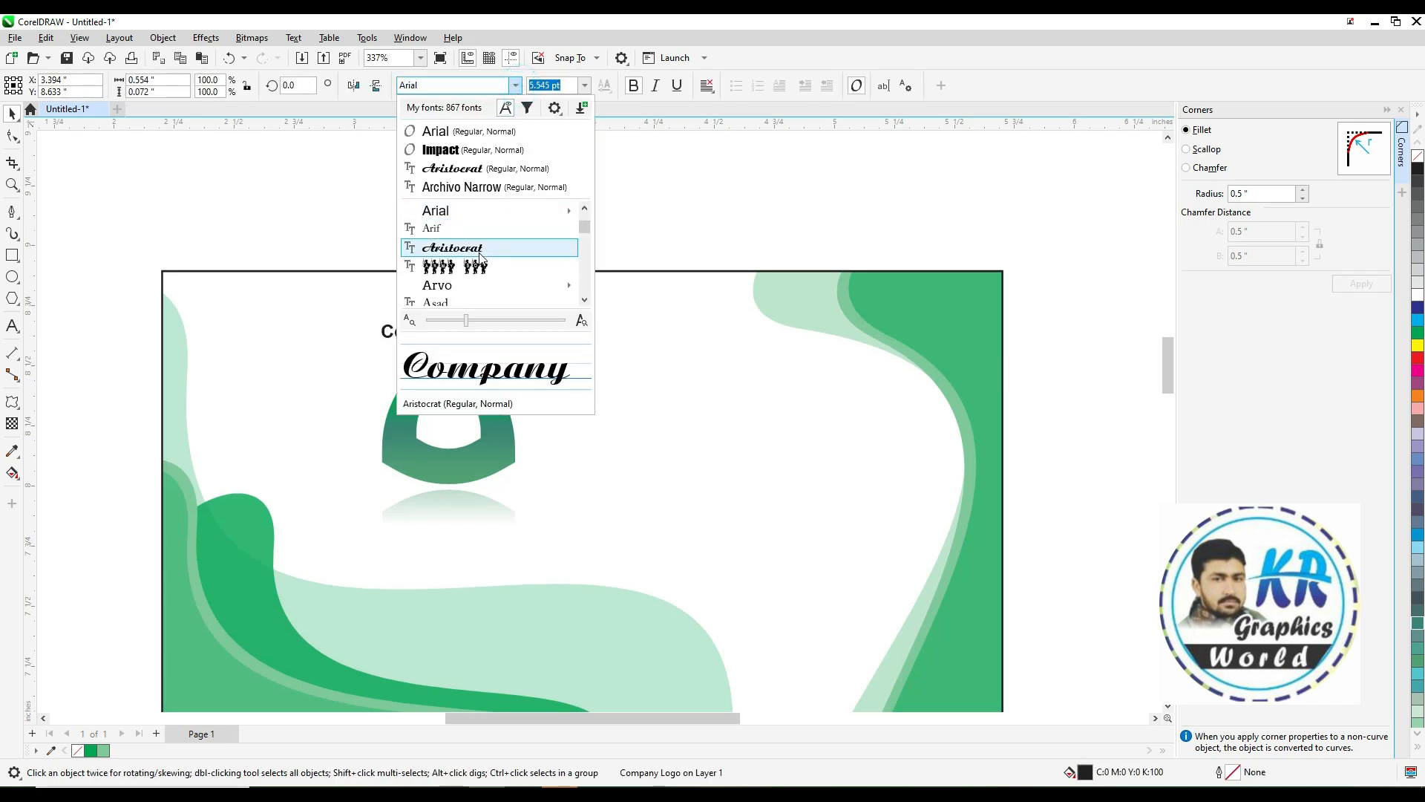
scroll(480, 257, down, 1)
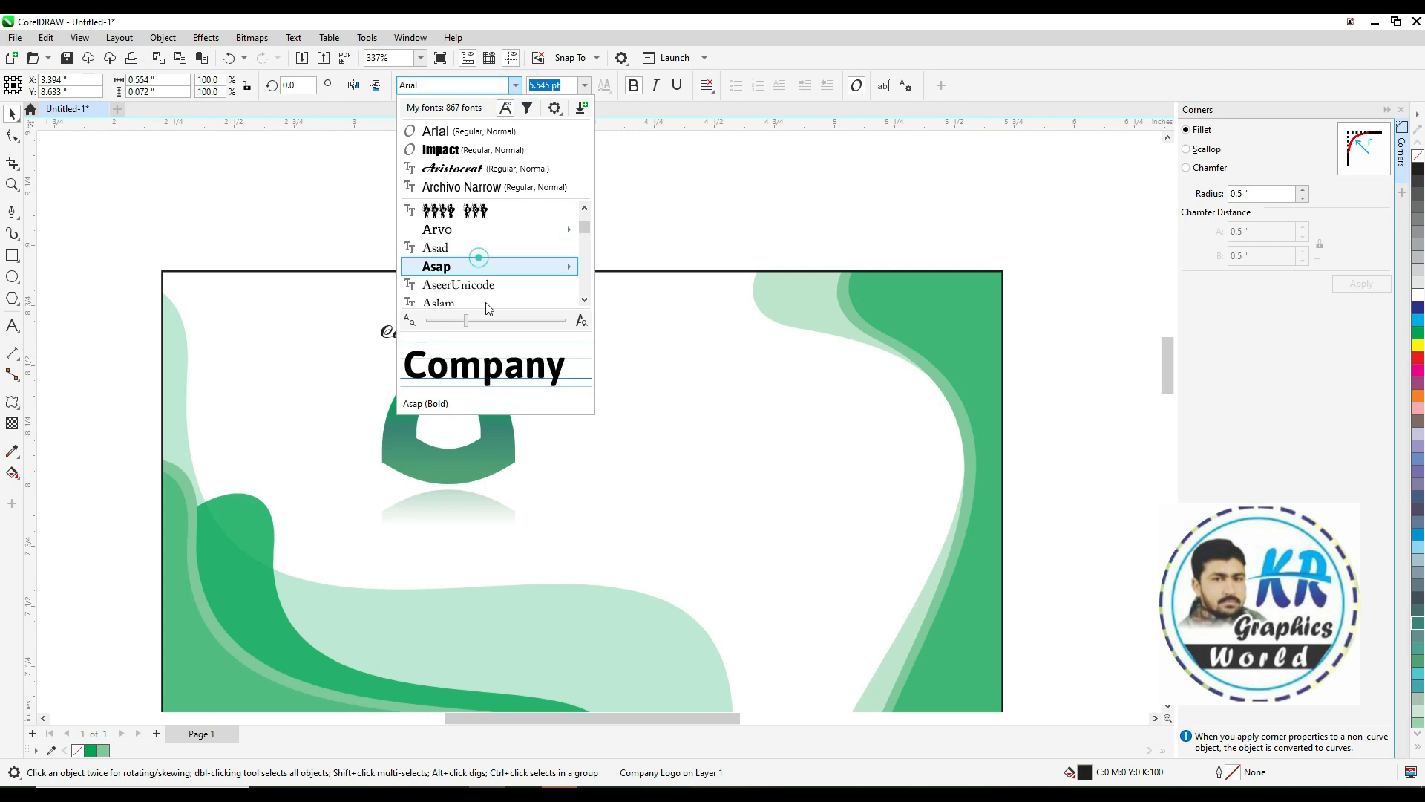
click(479, 258)
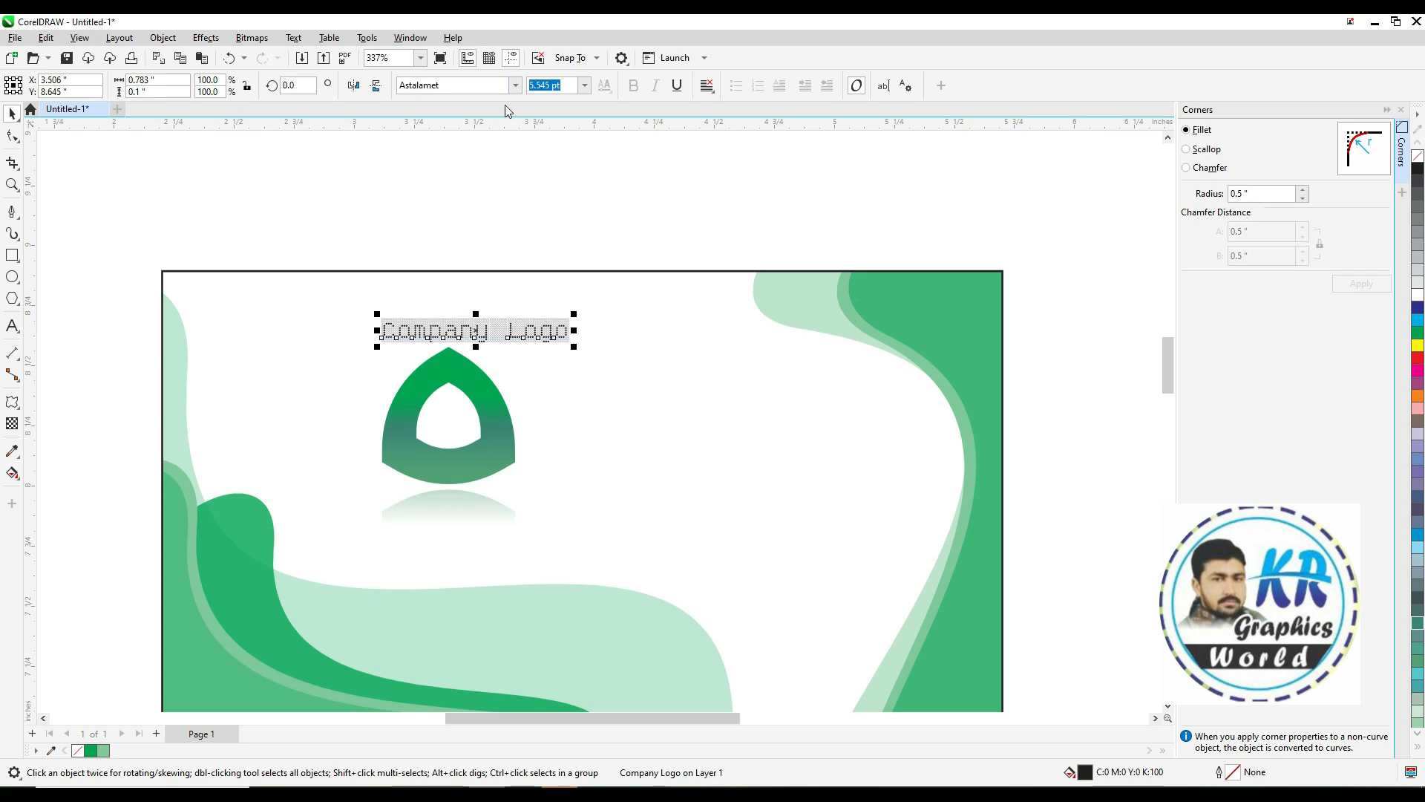
click(515, 86)
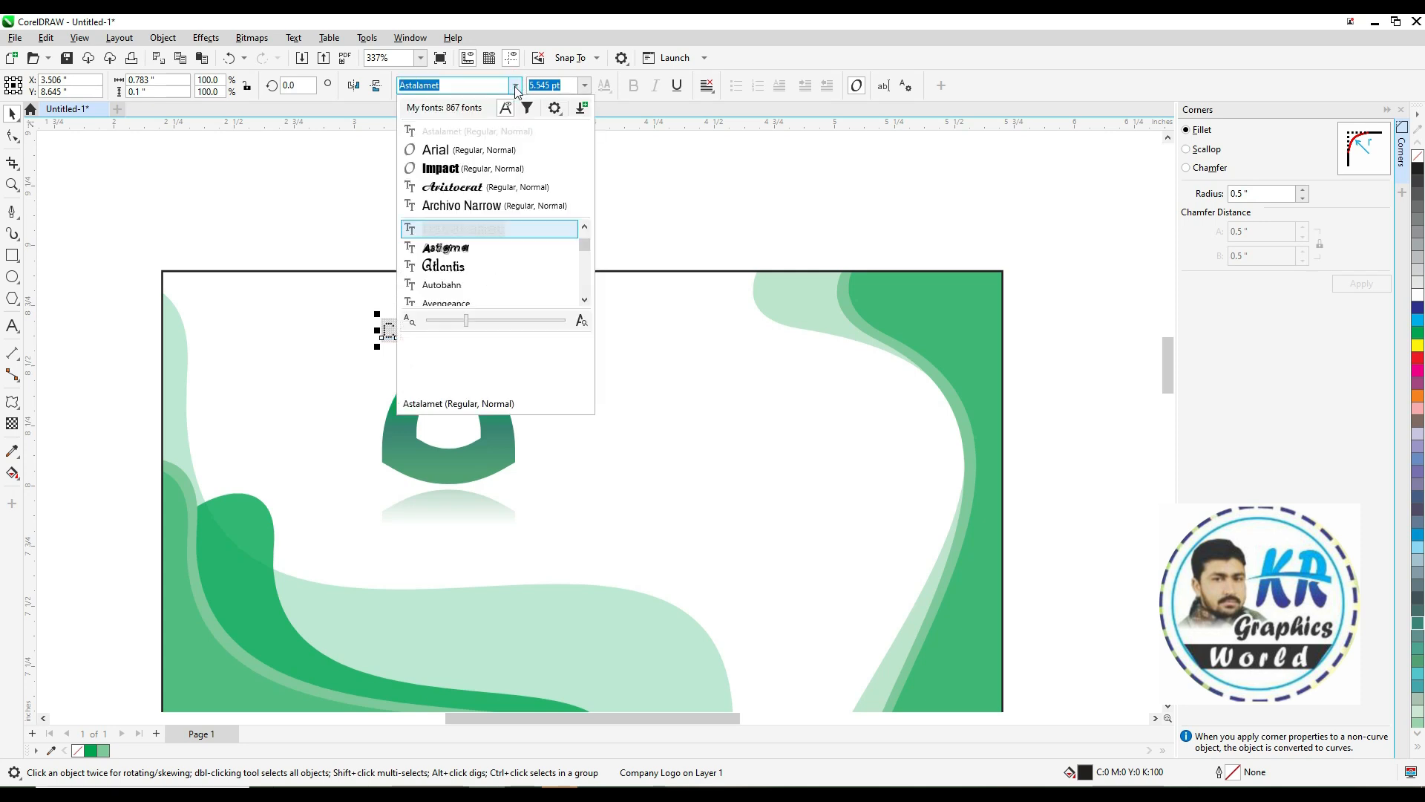
click(476, 214)
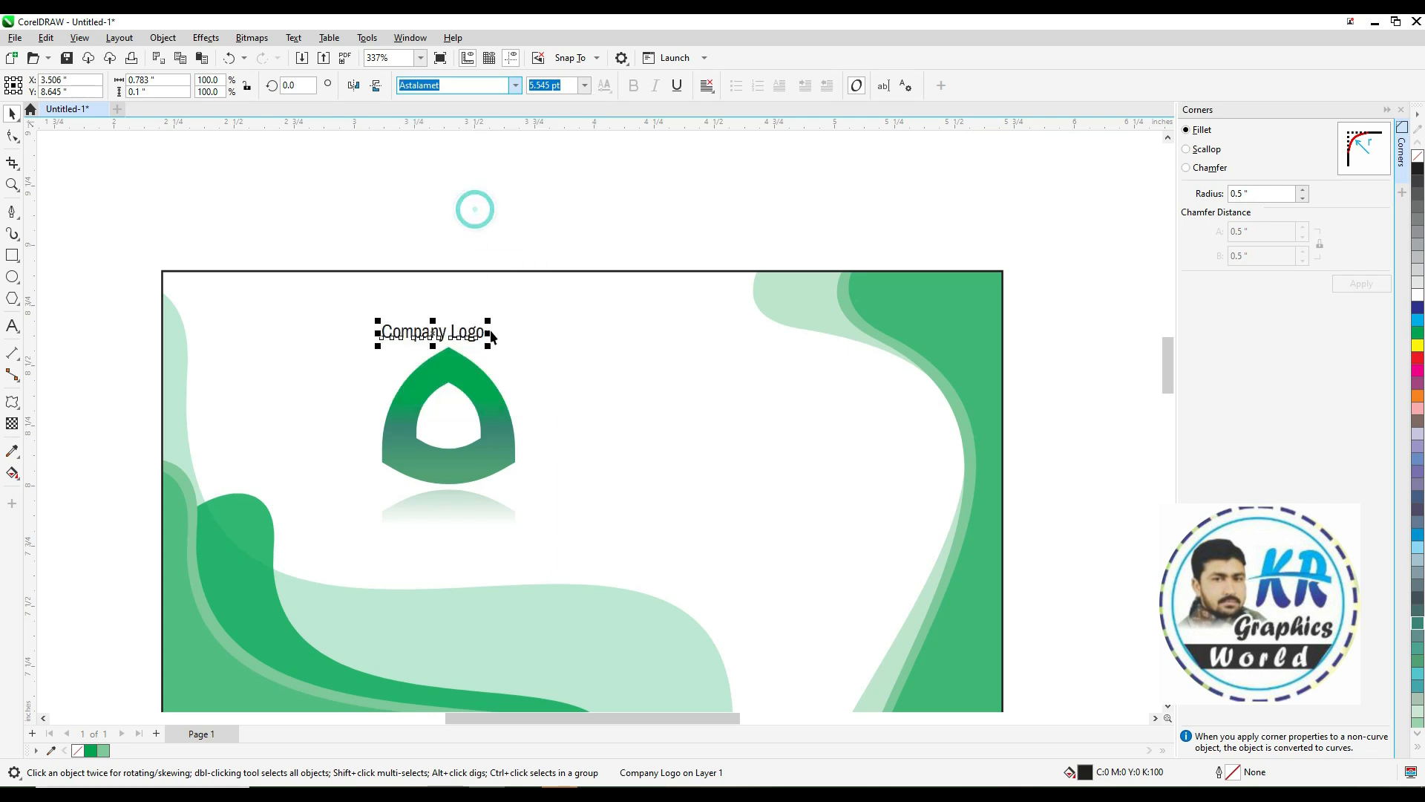
Duplicate the caption to the right of the logo and change the copy's text to "Company Name"
drag(488, 343, 710, 473)
click(519, 208)
double_click(711, 473)
key(ctrl+a)
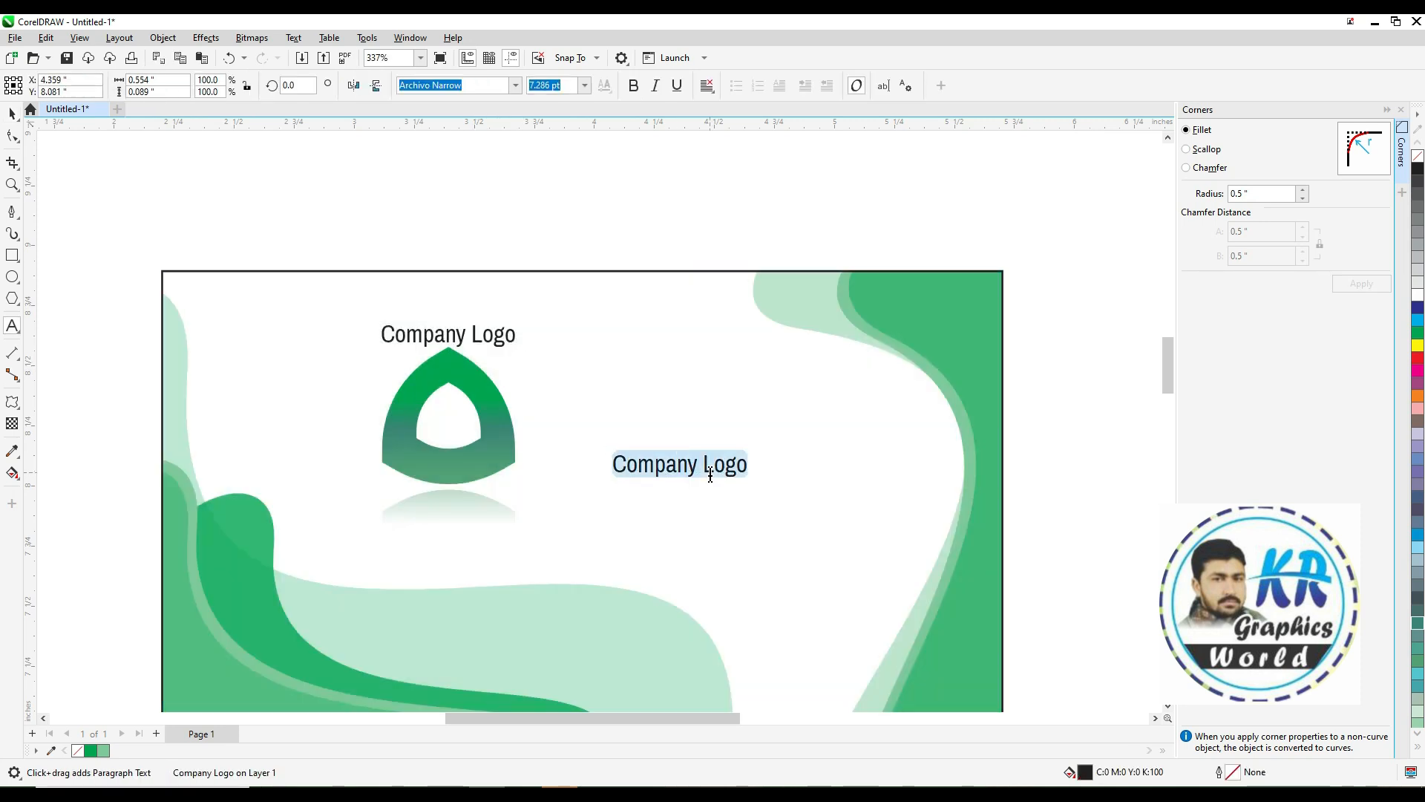
text(Company Name)
key(ctrl+space)
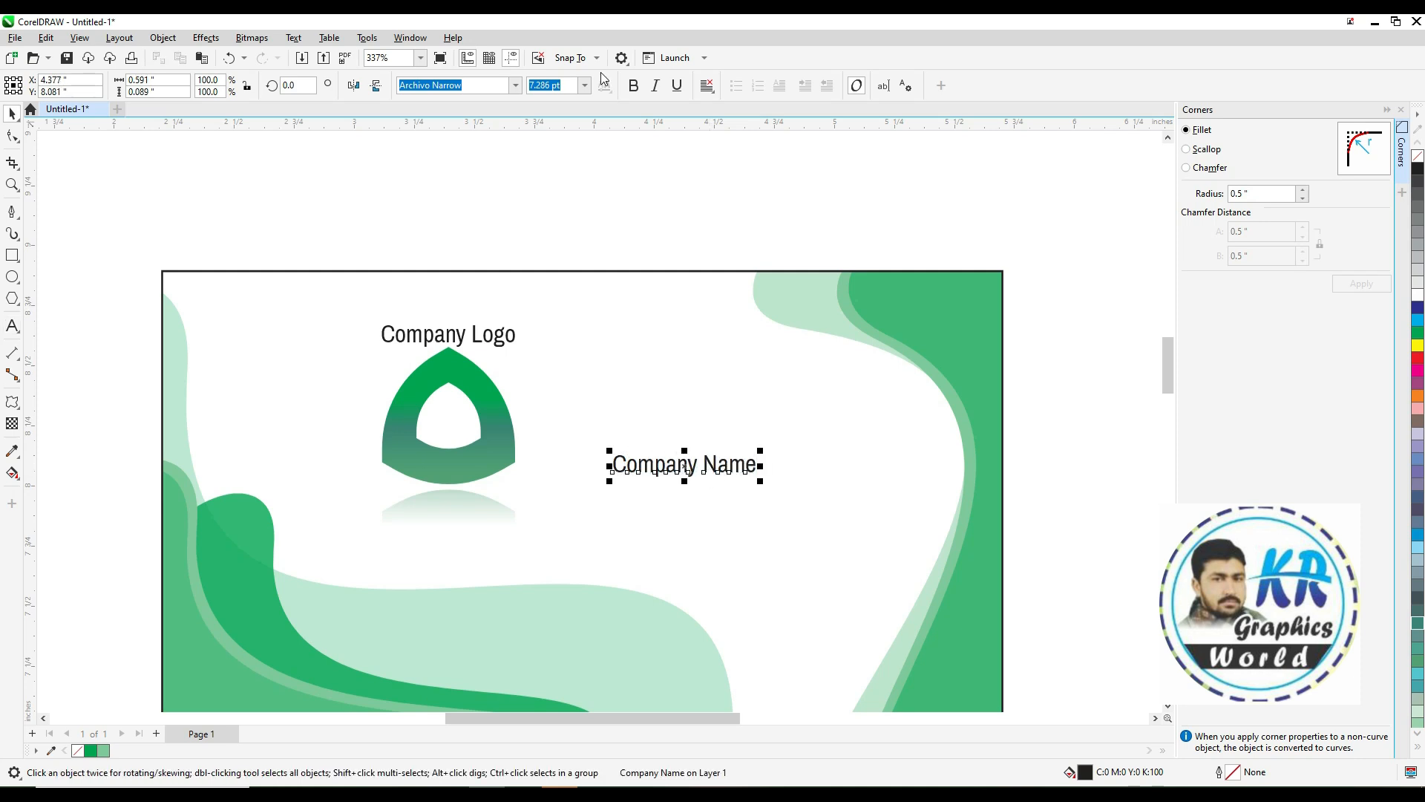
Make "Company Name" bold in Impact and scale it up to about 166%
click(633, 88)
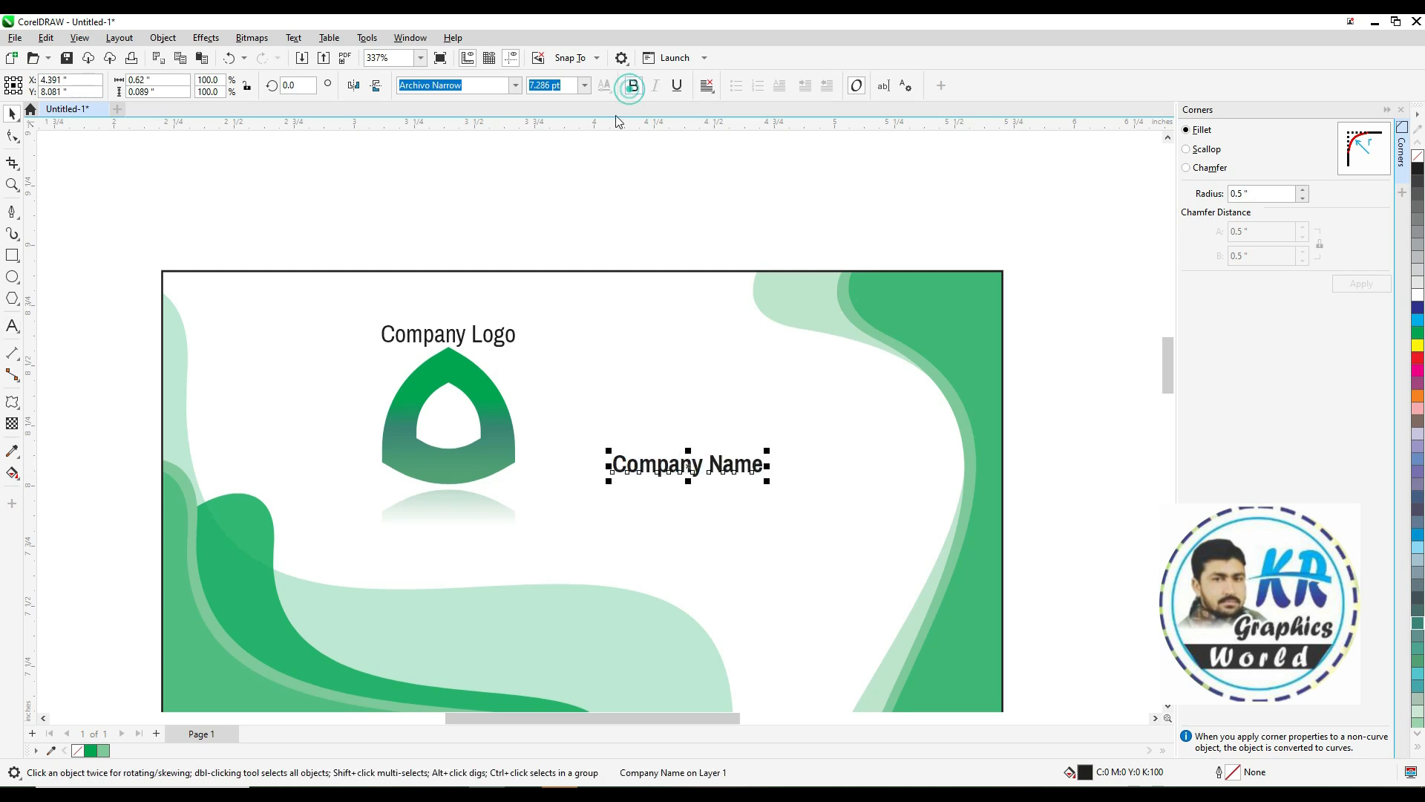
click(515, 86)
click(446, 187)
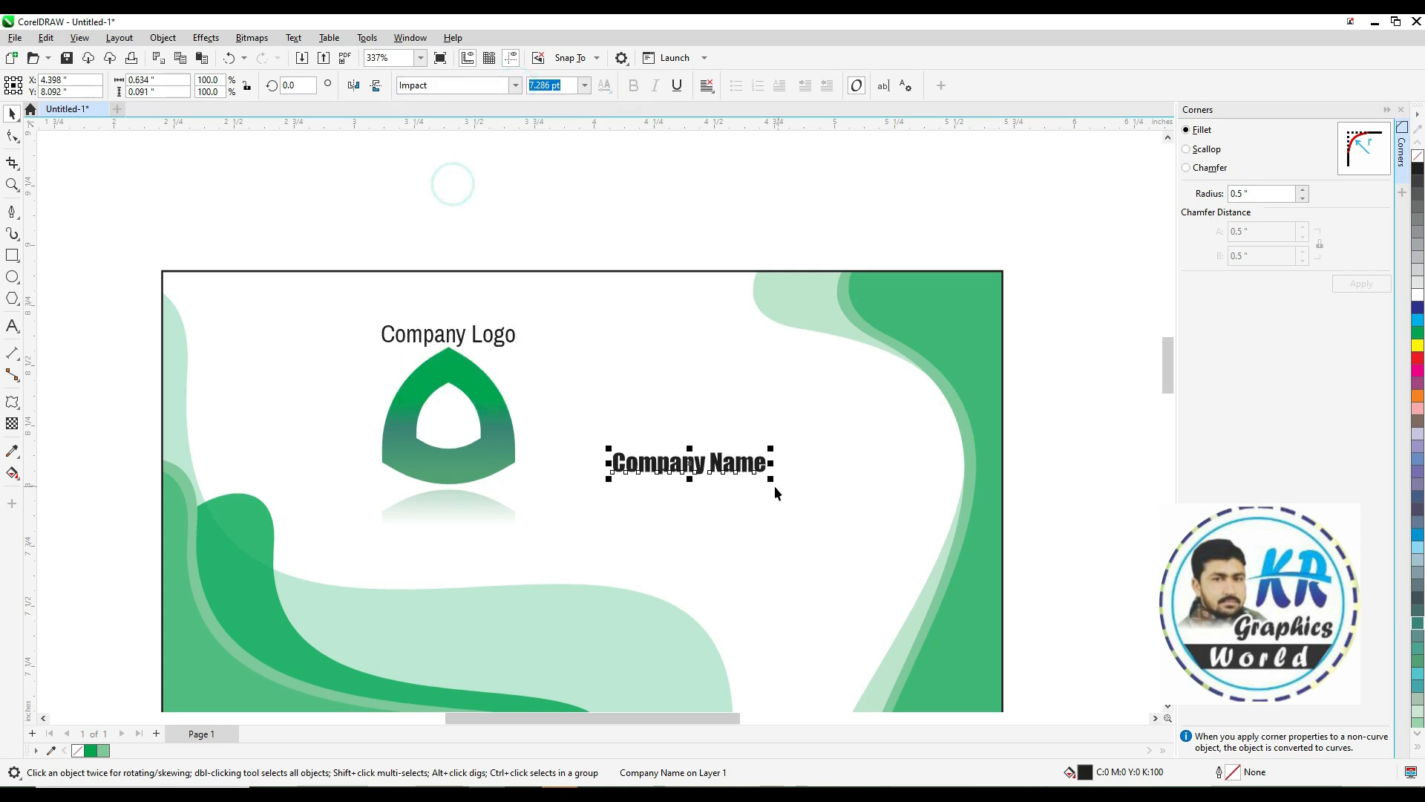
drag(815, 511, 859, 542)
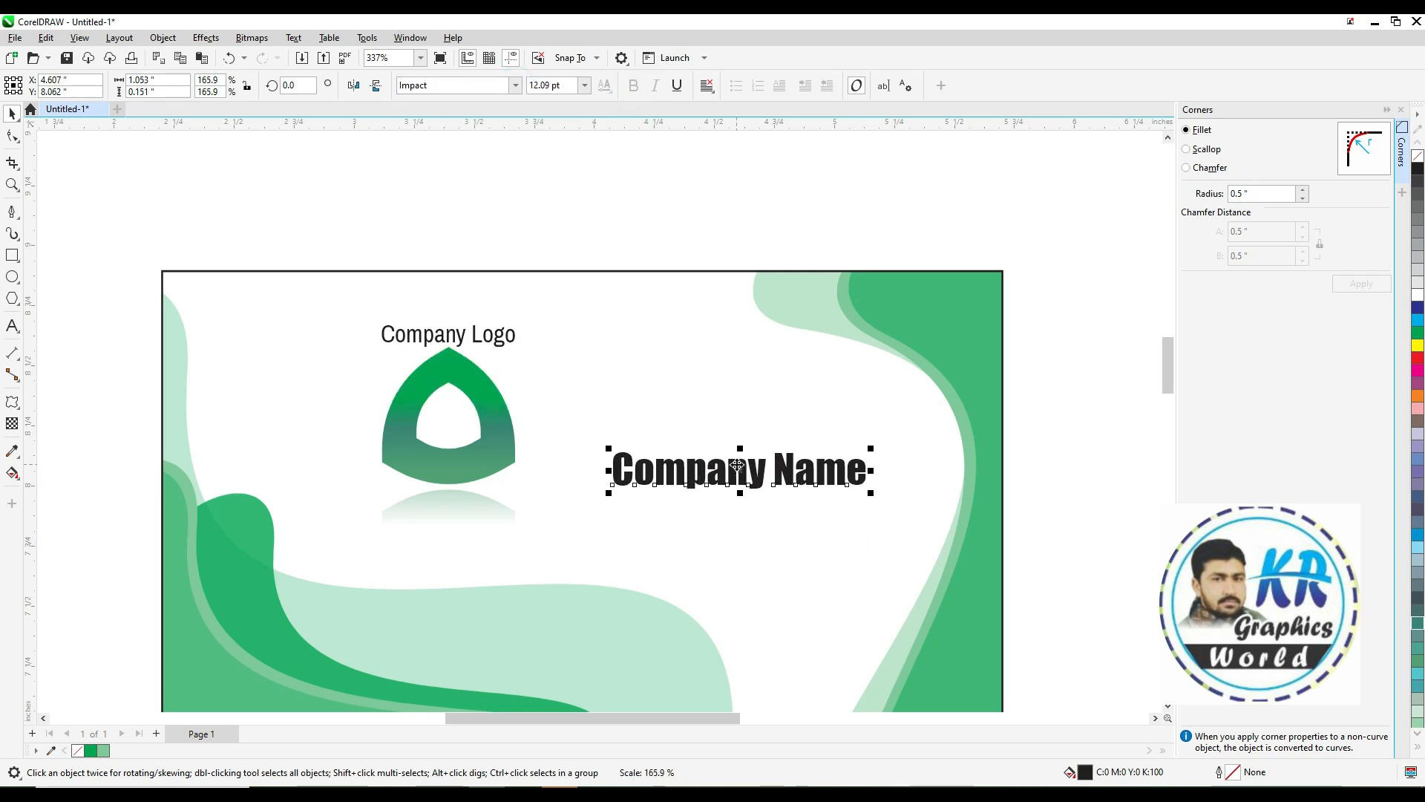
drag(742, 472, 733, 469)
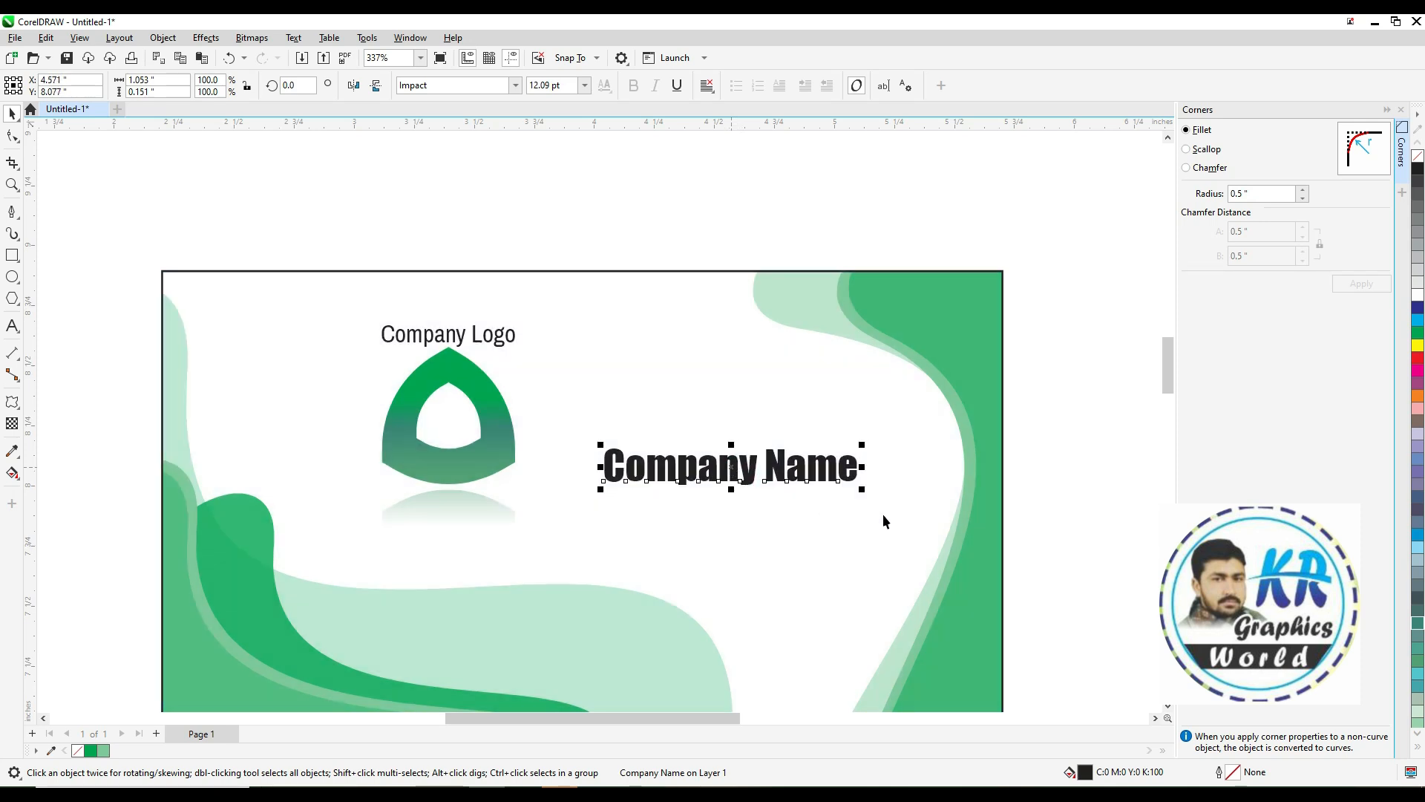
Enlarge the "Company Name" text slightly on the card
click(1050, 504)
click(1035, 496)
scroll(1035, 496, down, 2)
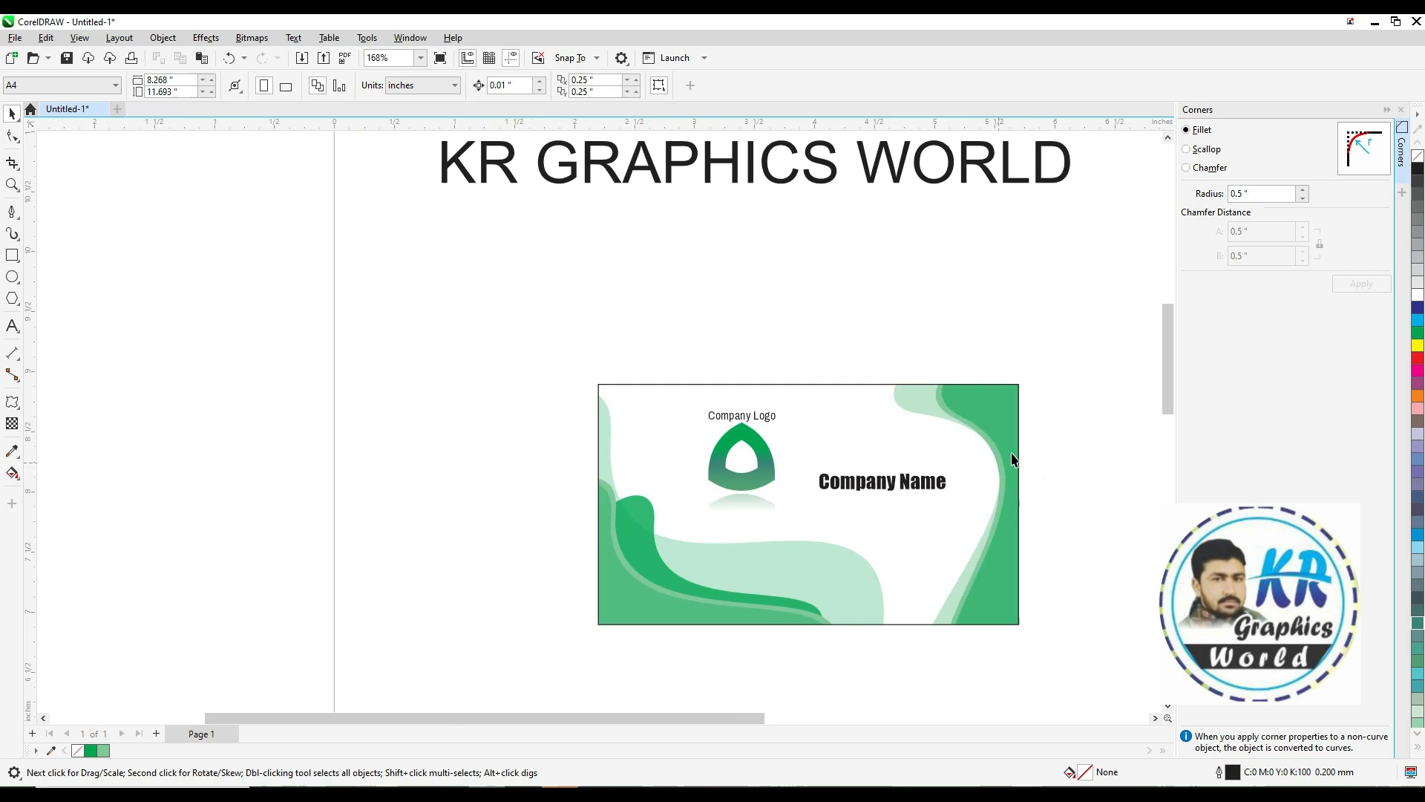
click(1167, 706)
drag(1078, 285, 531, 628)
click(721, 658)
click(861, 417)
drag(953, 410, 981, 393)
click(1033, 394)
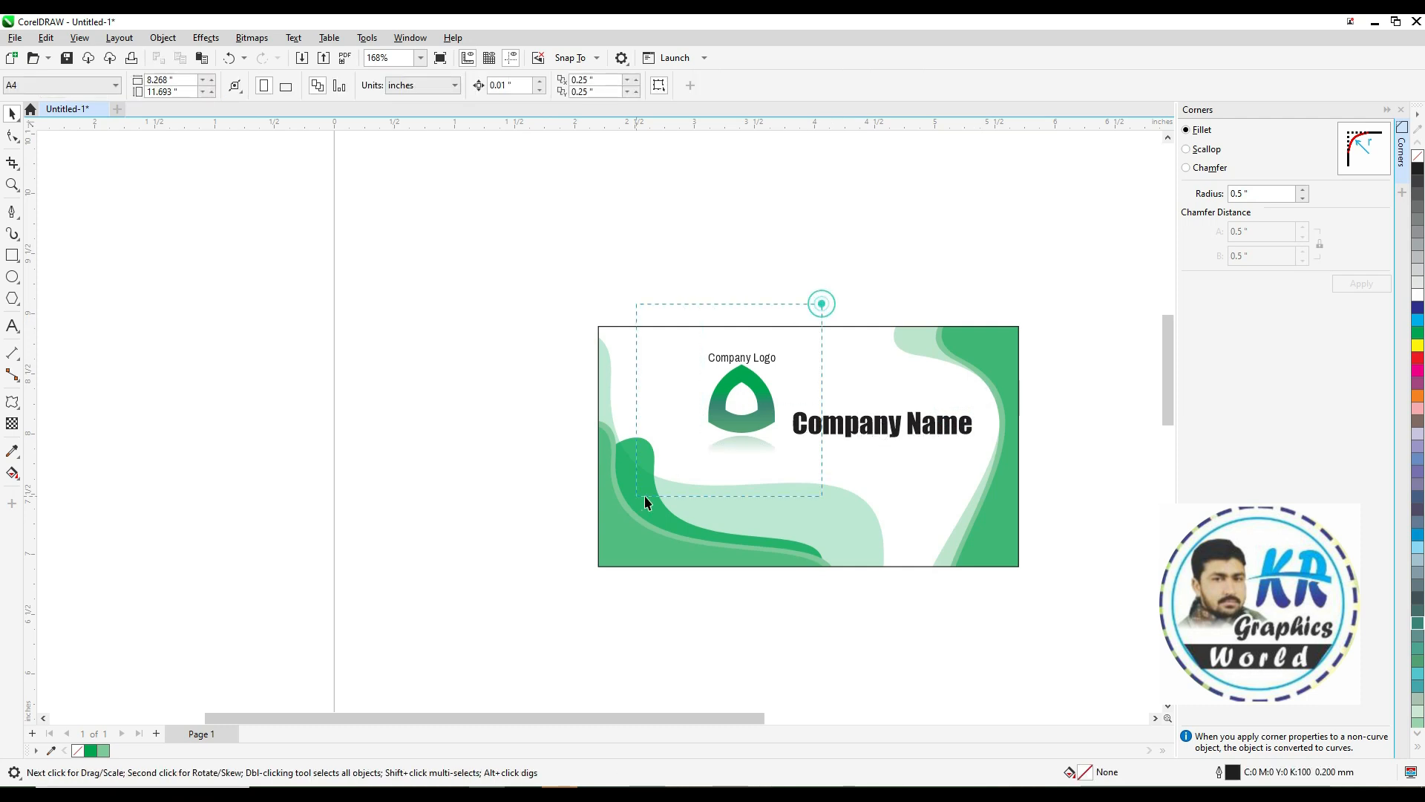
Move the logo with its caption and the company name further left on the card
drag(644, 495, 636, 496)
drag(733, 421, 694, 420)
key(ctrl+z)
drag(629, 277, 821, 541)
drag(760, 424, 714, 425)
drag(829, 436, 801, 436)
Break "Company Name" onto two lines after "Company"
click(881, 425)
key(Return)
key(ctrl+space)
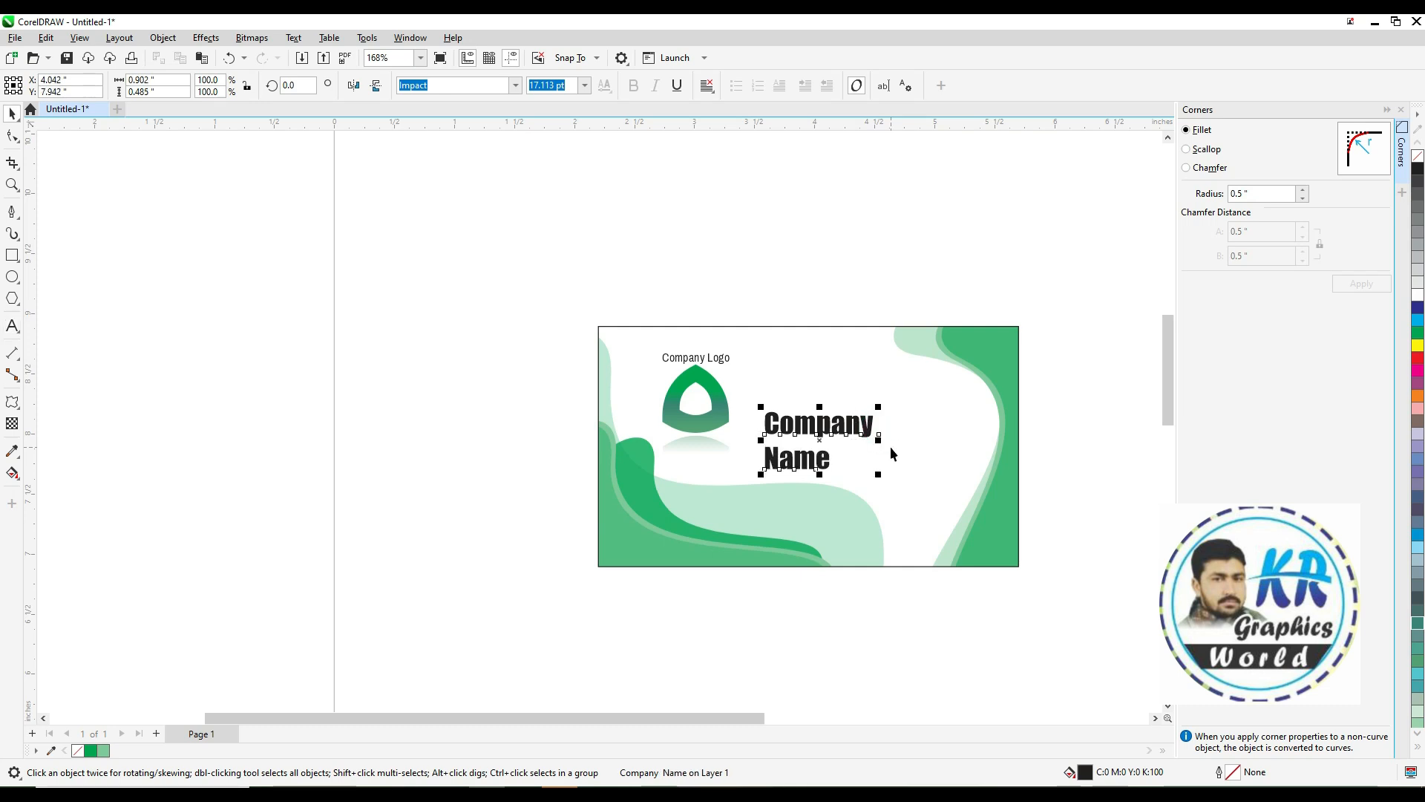
Center-align the two-line company name and move it up and right
click(705, 87)
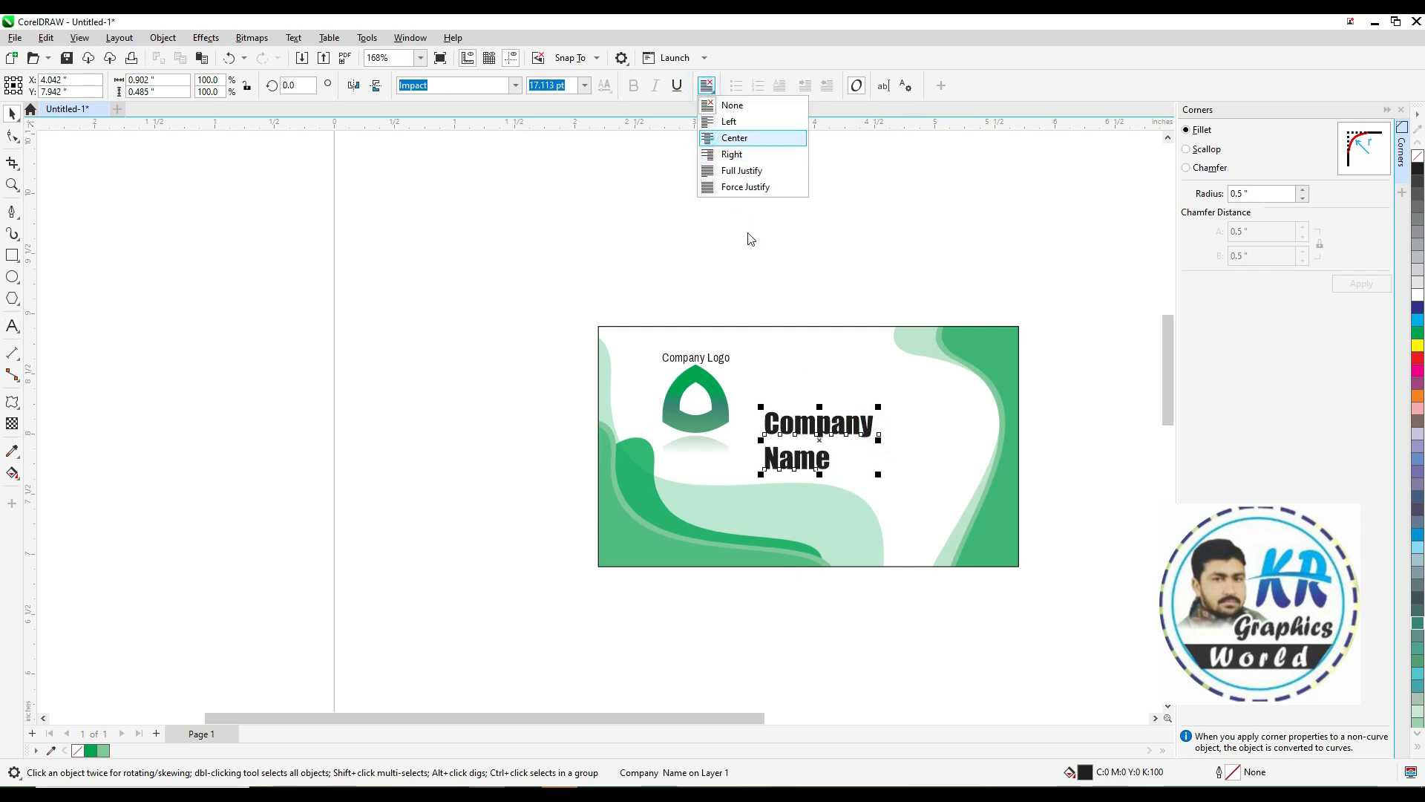
click(714, 138)
drag(824, 440, 844, 406)
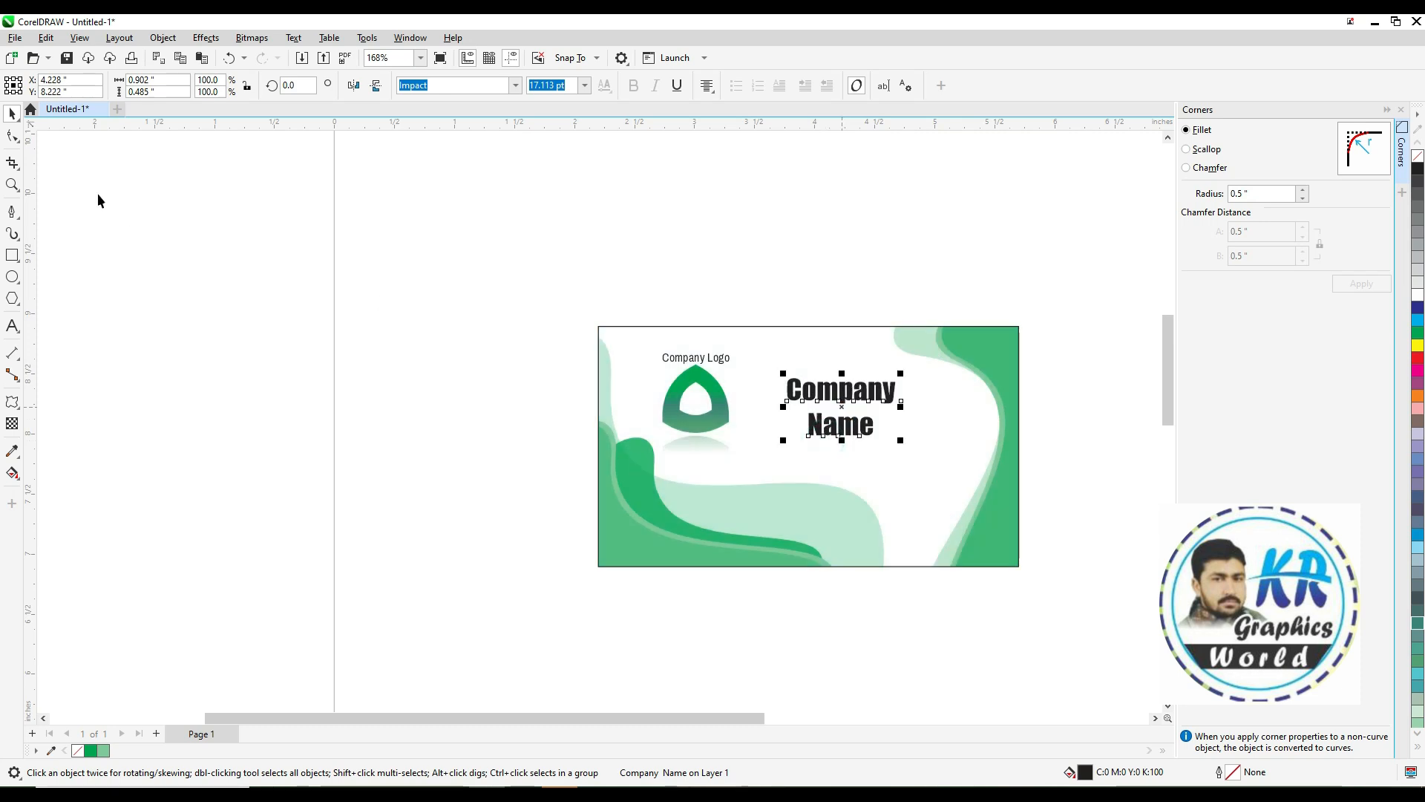
Nudge and slightly enlarge the two-line company name beside the logo
click(13, 141)
drag(782, 440, 787, 431)
key(space)
drag(900, 373, 911, 368)
drag(840, 405, 838, 412)
click(1085, 501)
Duplicate the whole card below the original
drag(1074, 307, 535, 643)
drag(763, 545, 769, 678)
right_click(769, 678)
key(shift+F2)
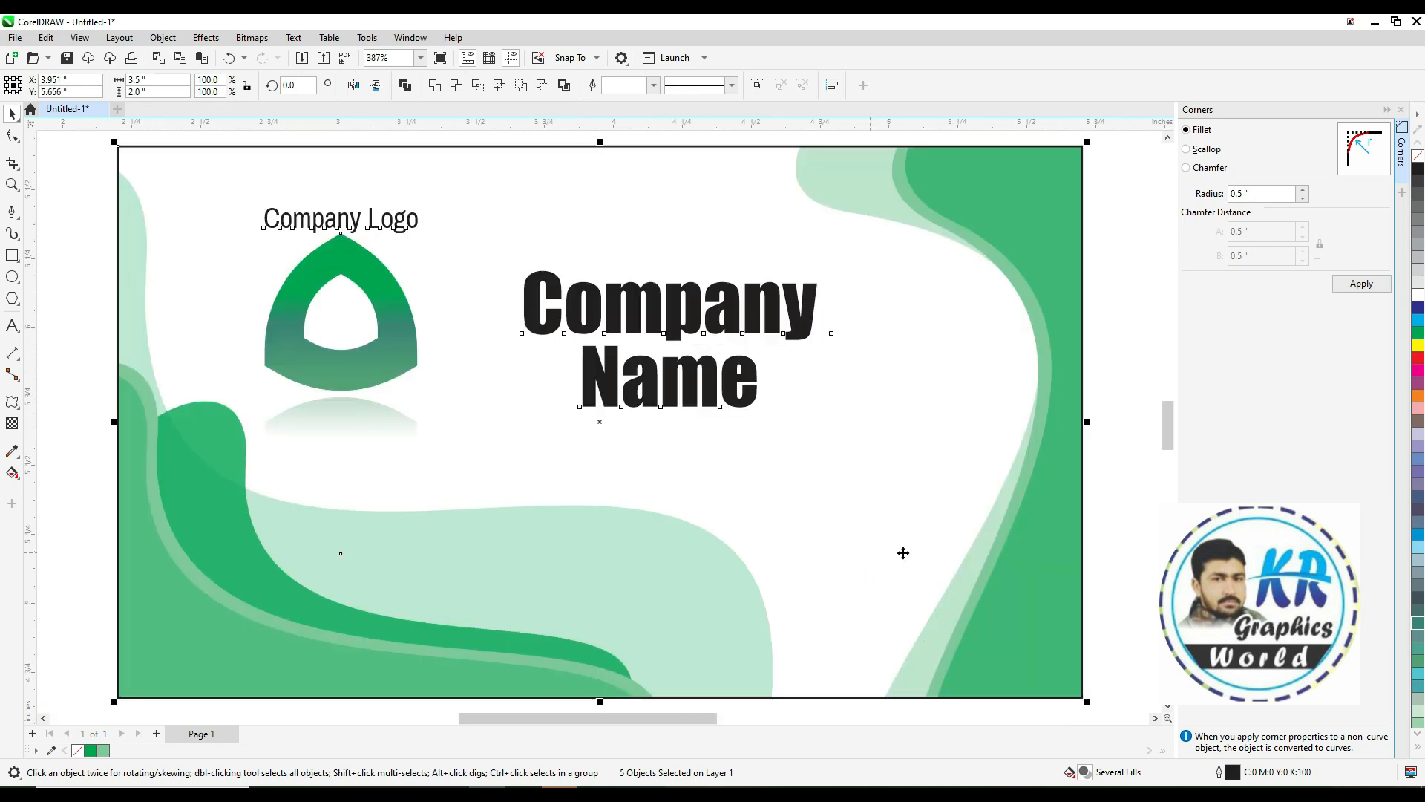
Delete the company name, logo shape and caption from the duplicated card
scroll(1002, 501, down, 1)
click(1065, 408)
click(888, 406)
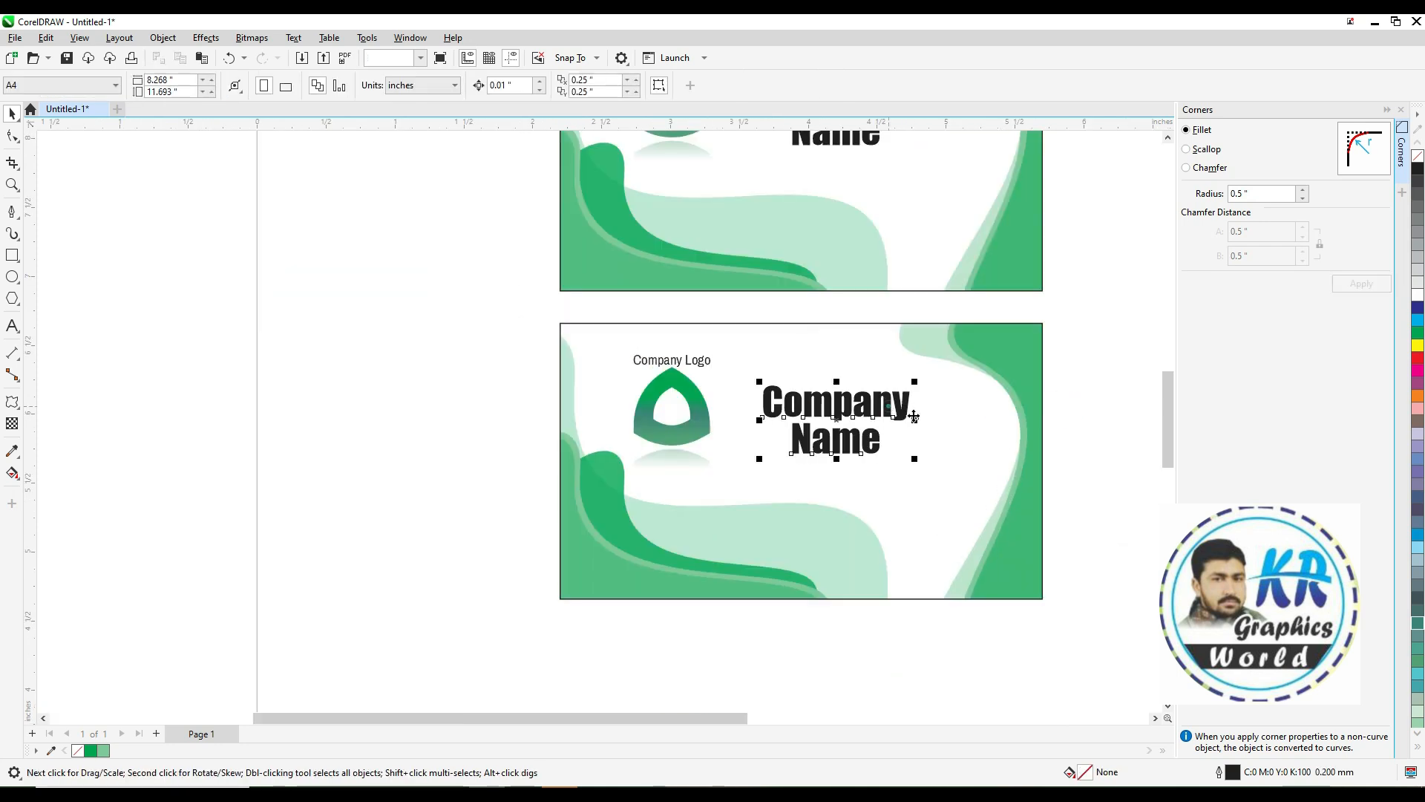
key(Delete)
click(701, 398)
key(Delete)
click(688, 362)
drag(477, 330, 782, 527)
key(Delete)
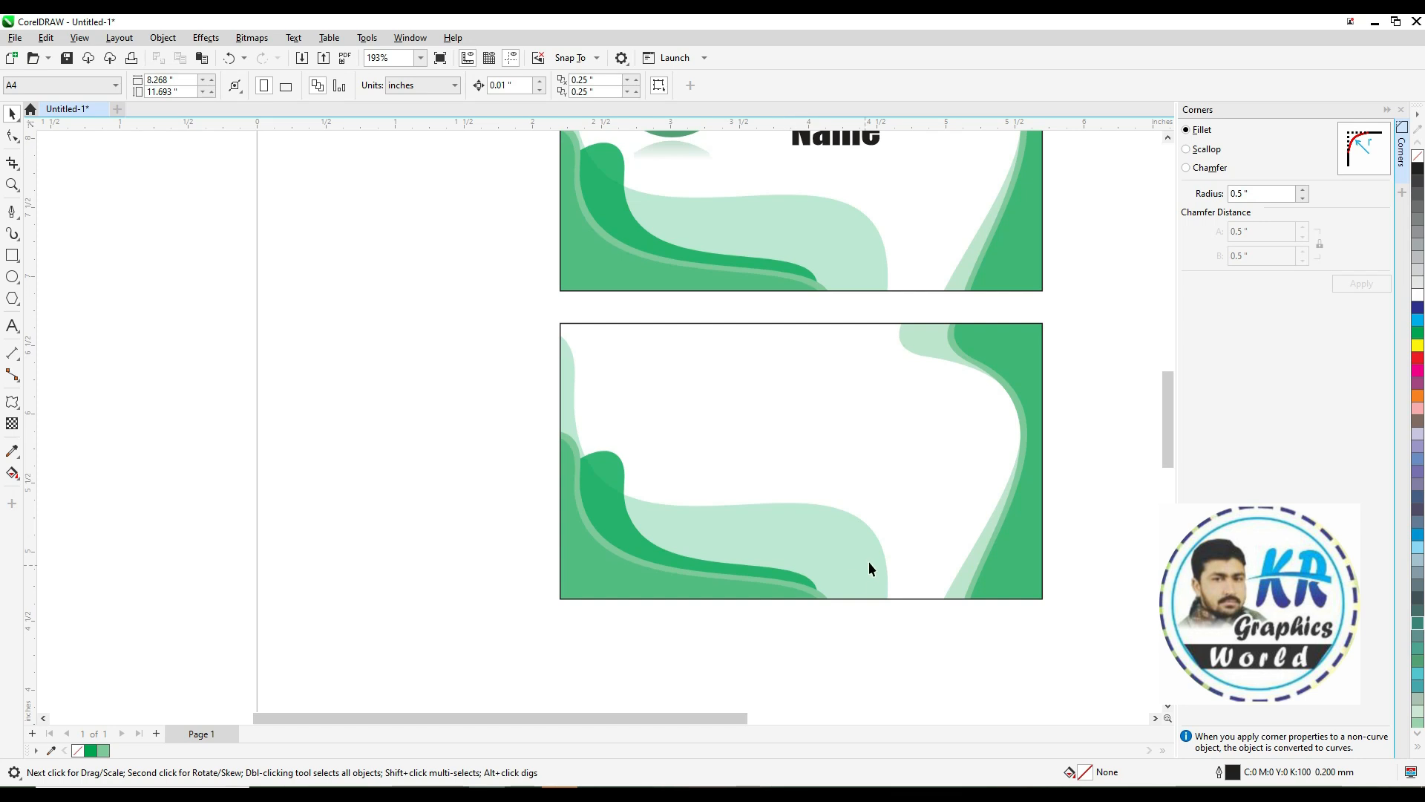
Open the duplicated card's PowerClip contents for editing
click(1002, 371)
ctrl+click(1005, 348)
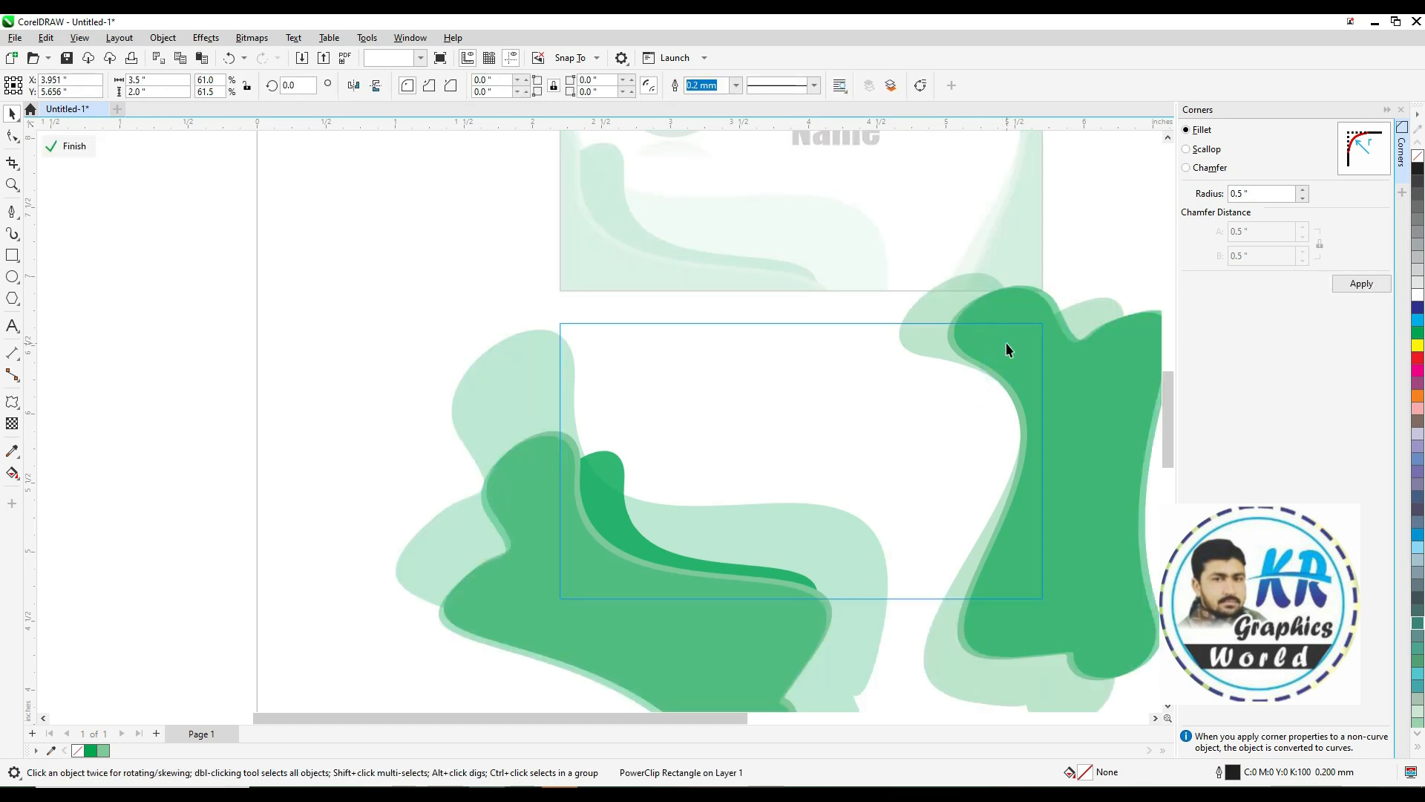
click(1005, 349)
scroll(977, 438, down, 1)
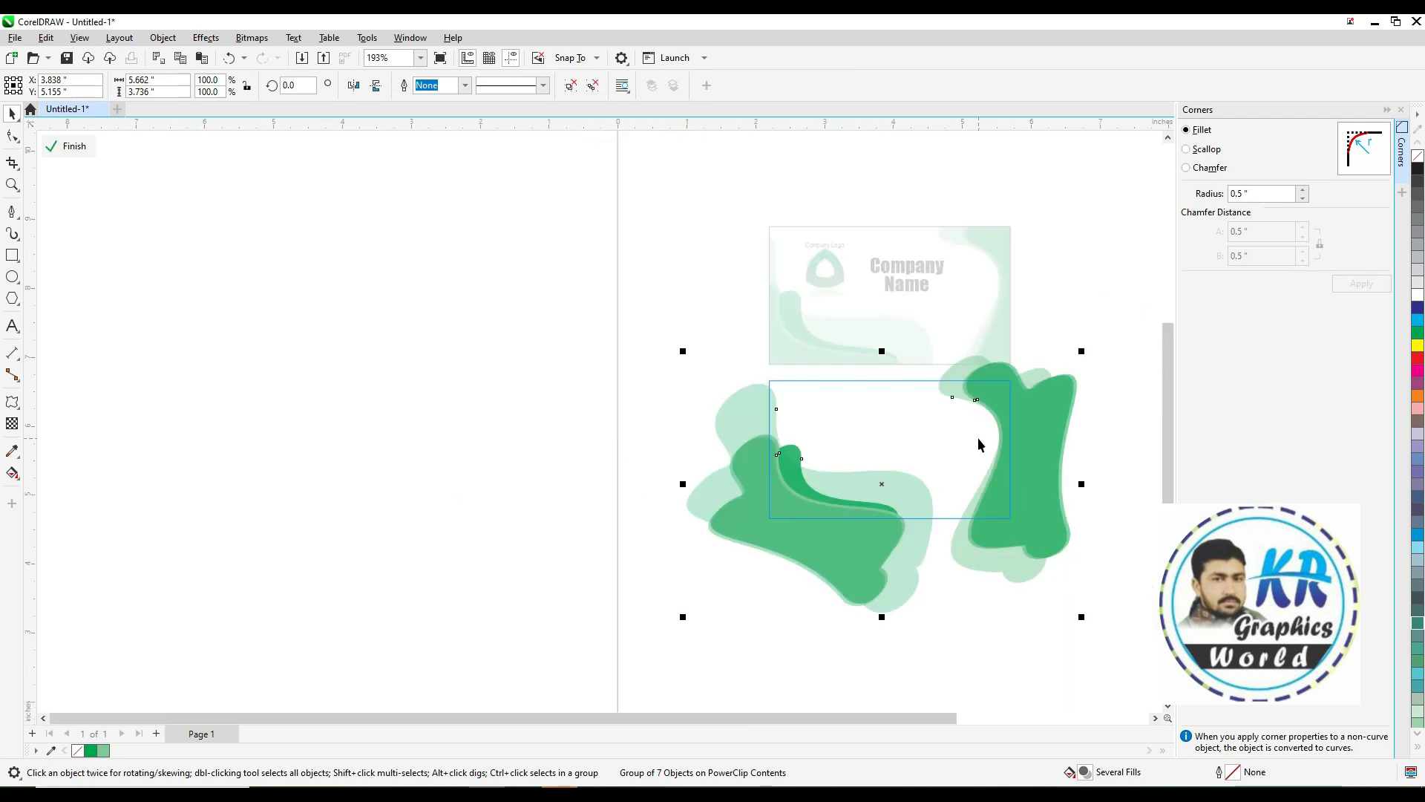
Rotate the group of background shapes inside the PowerClip and shift parts of it to the right
click(997, 425)
drag(1082, 352, 644, 242)
ctrl+click(966, 492)
drag(966, 493, 1054, 496)
drag(941, 491, 1037, 498)
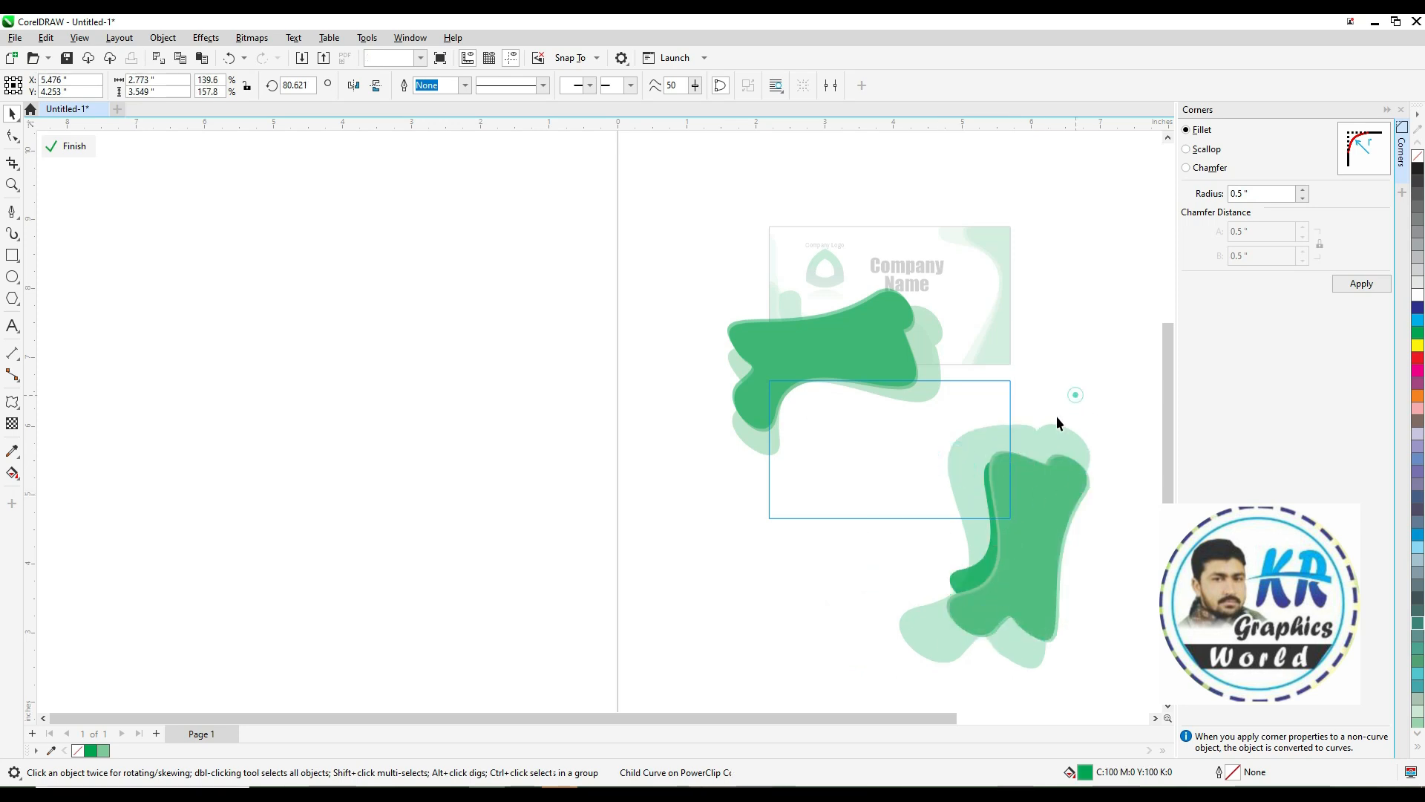
Rotate the right-hand green shapes inside the PowerClip to new angles
click(977, 437)
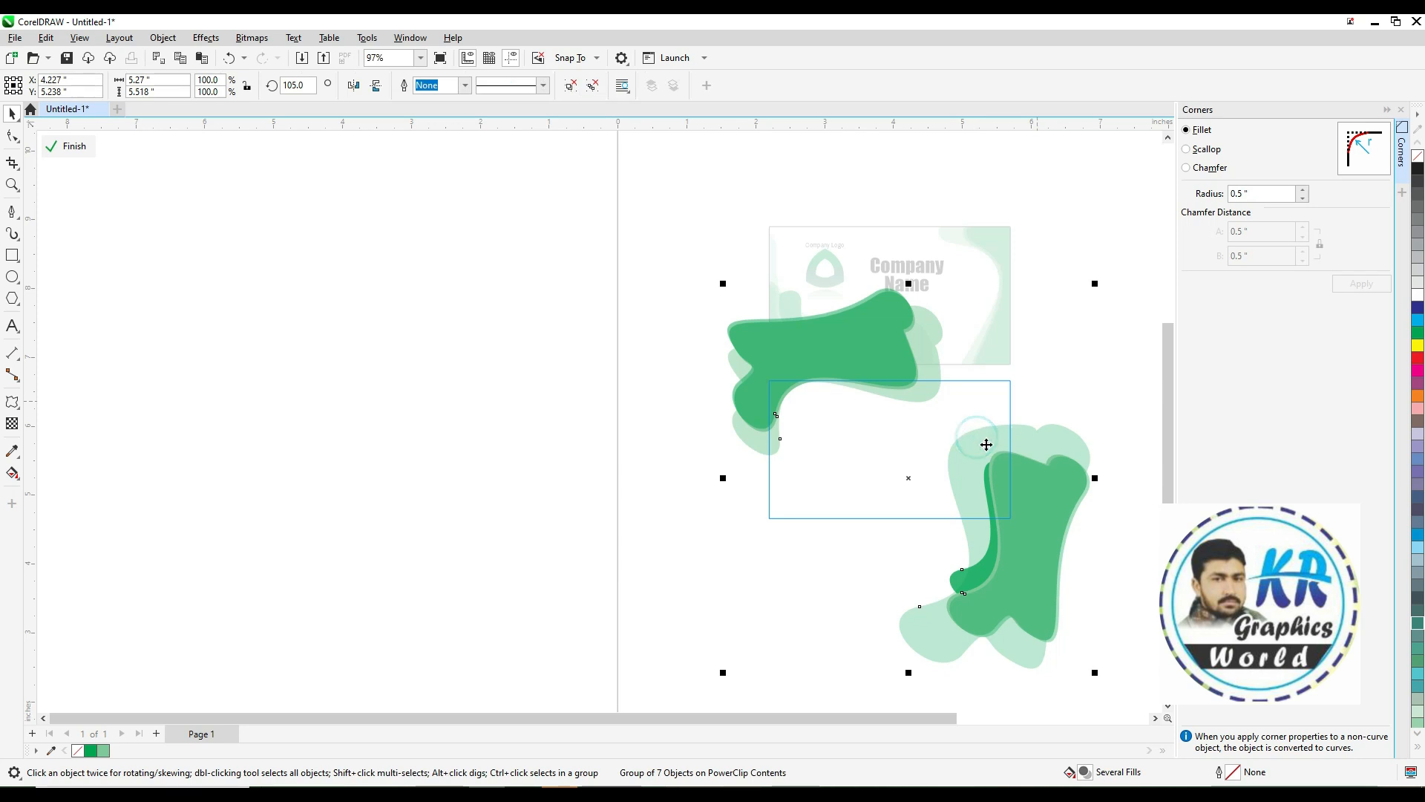
ctrl+click(984, 445)
drag(1034, 443, 1038, 394)
ctrl+click(986, 477)
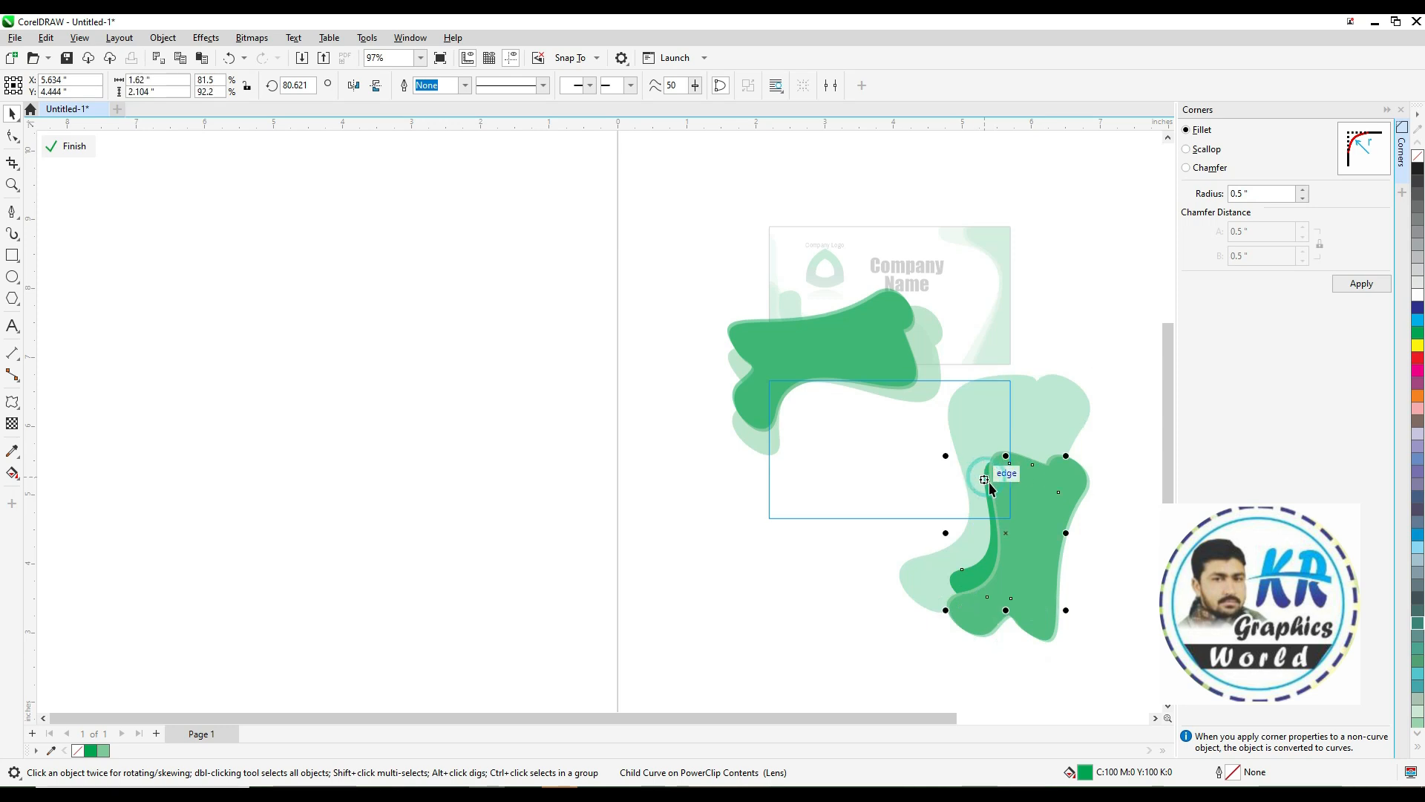
key(ctrl+r)
ctrl+click(1002, 463)
key(ctrl+r)
ctrl+click(992, 477)
key(ctrl+r)
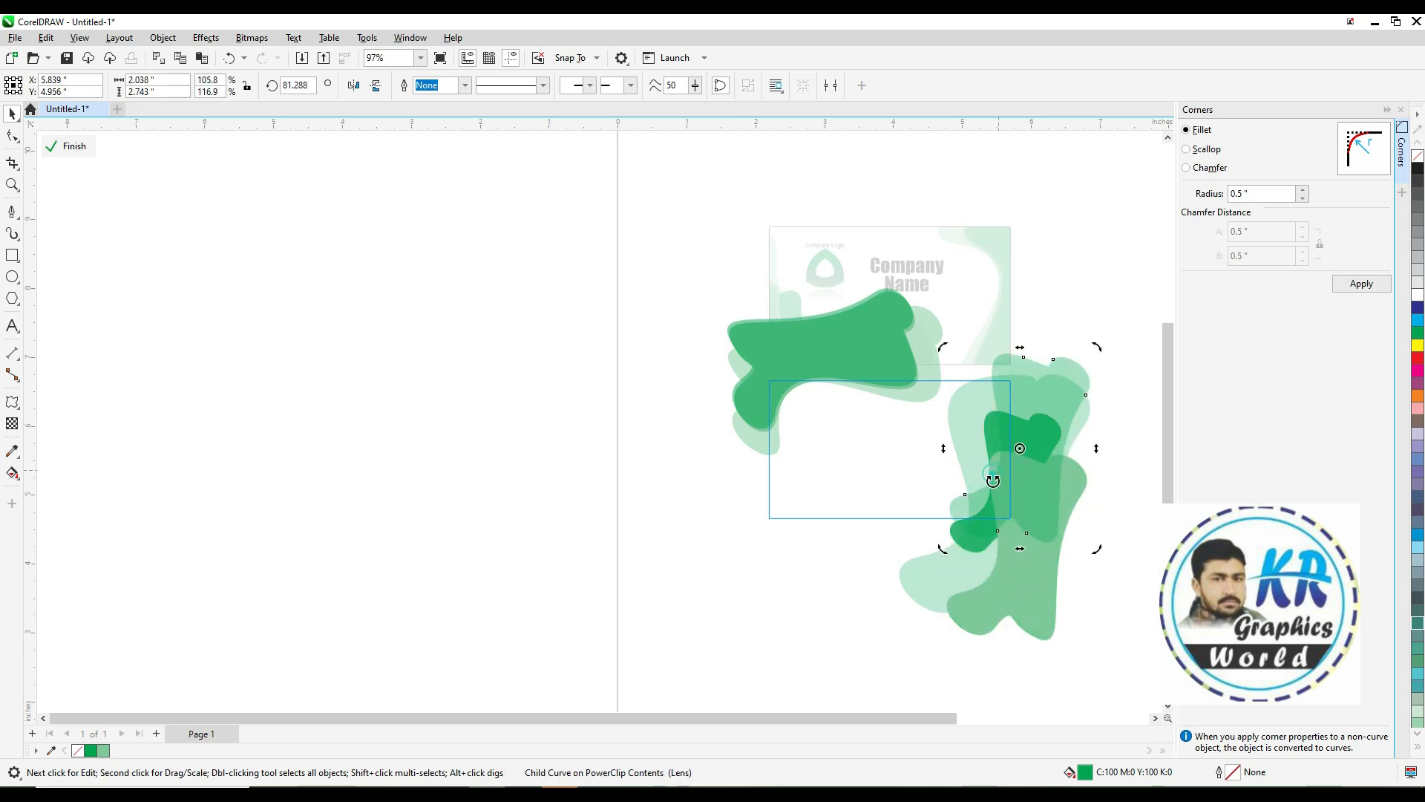
key(ctrl+z)
key(ctrl+z)
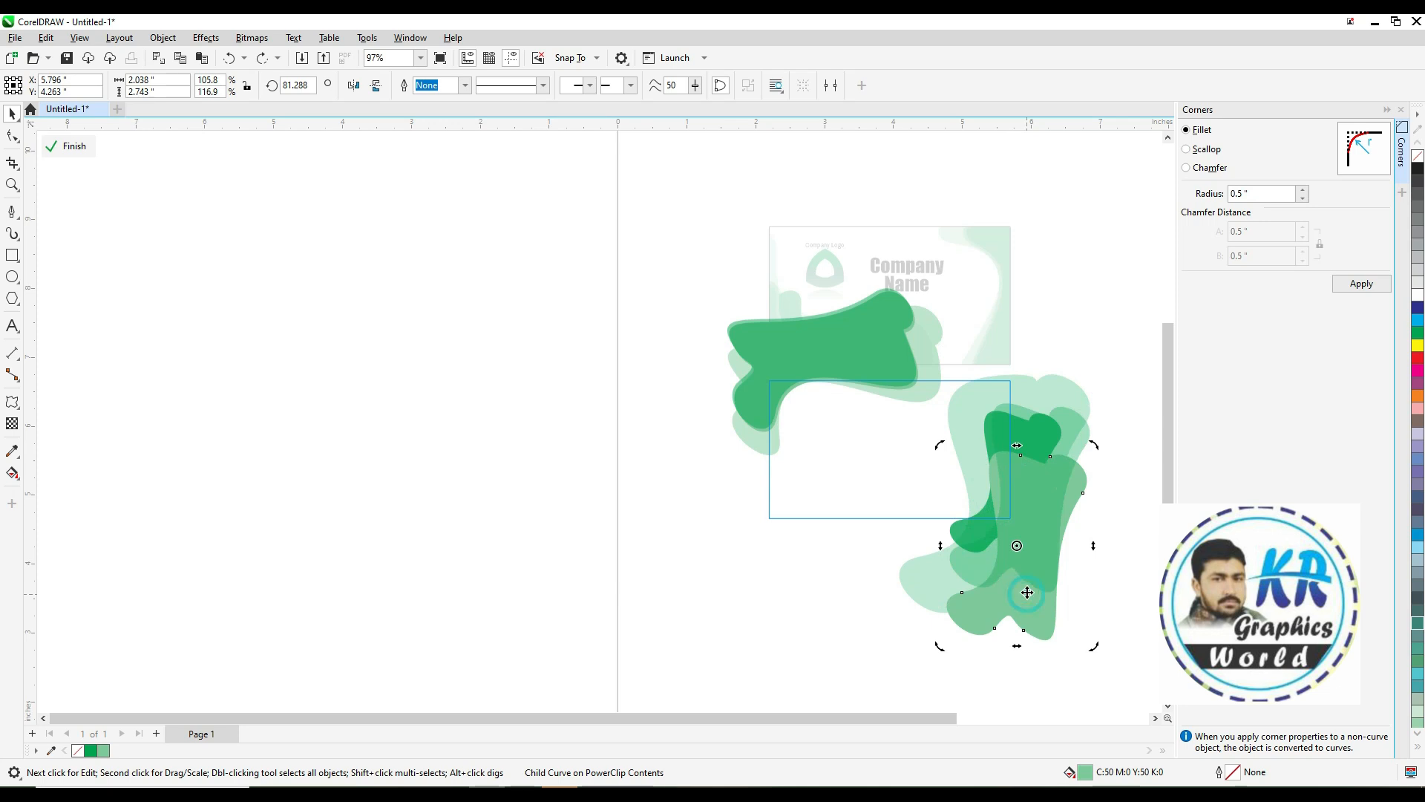
key(ctrl+r)
click(1098, 536)
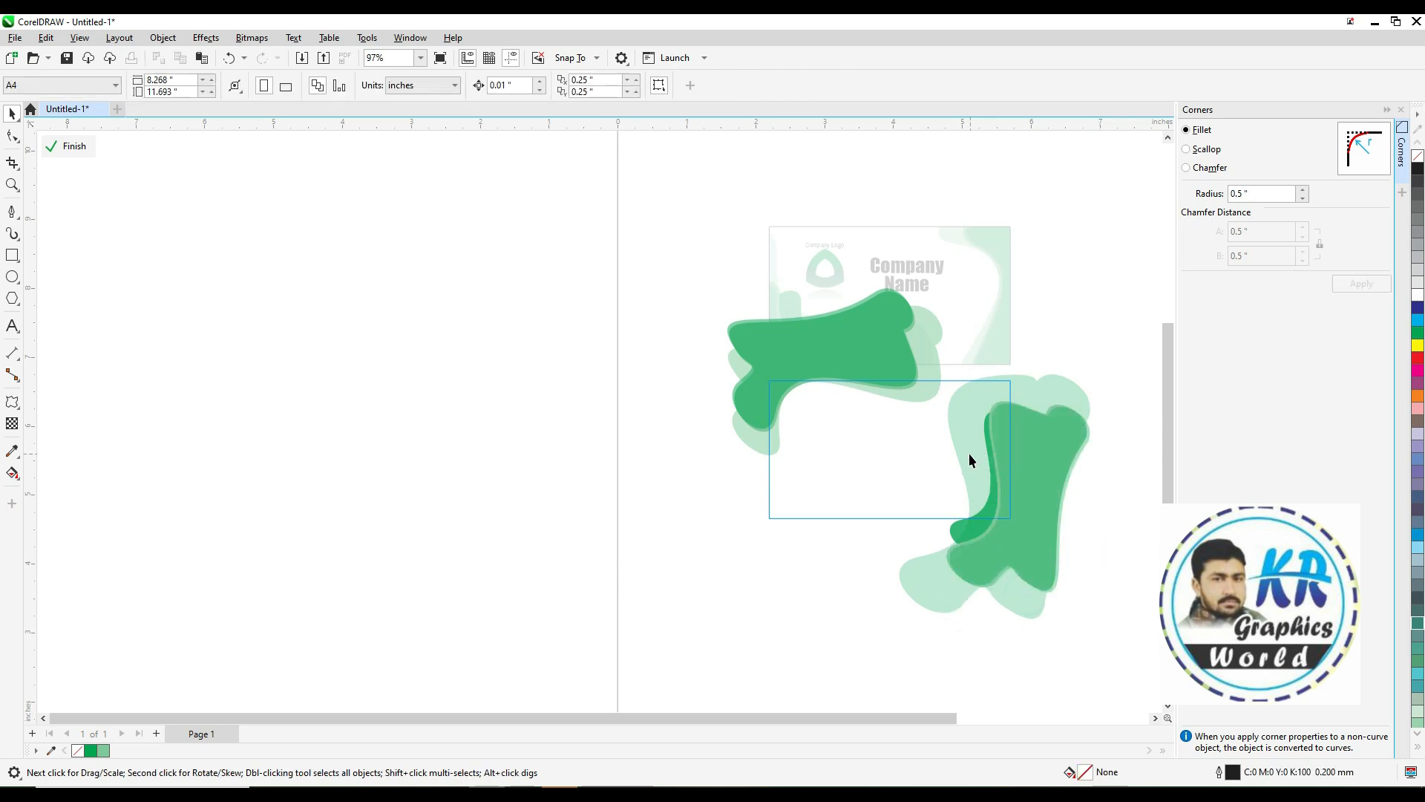
Enlarge and slightly rotate the upper-left green shape inside the PowerClip
ctrl+click(780, 358)
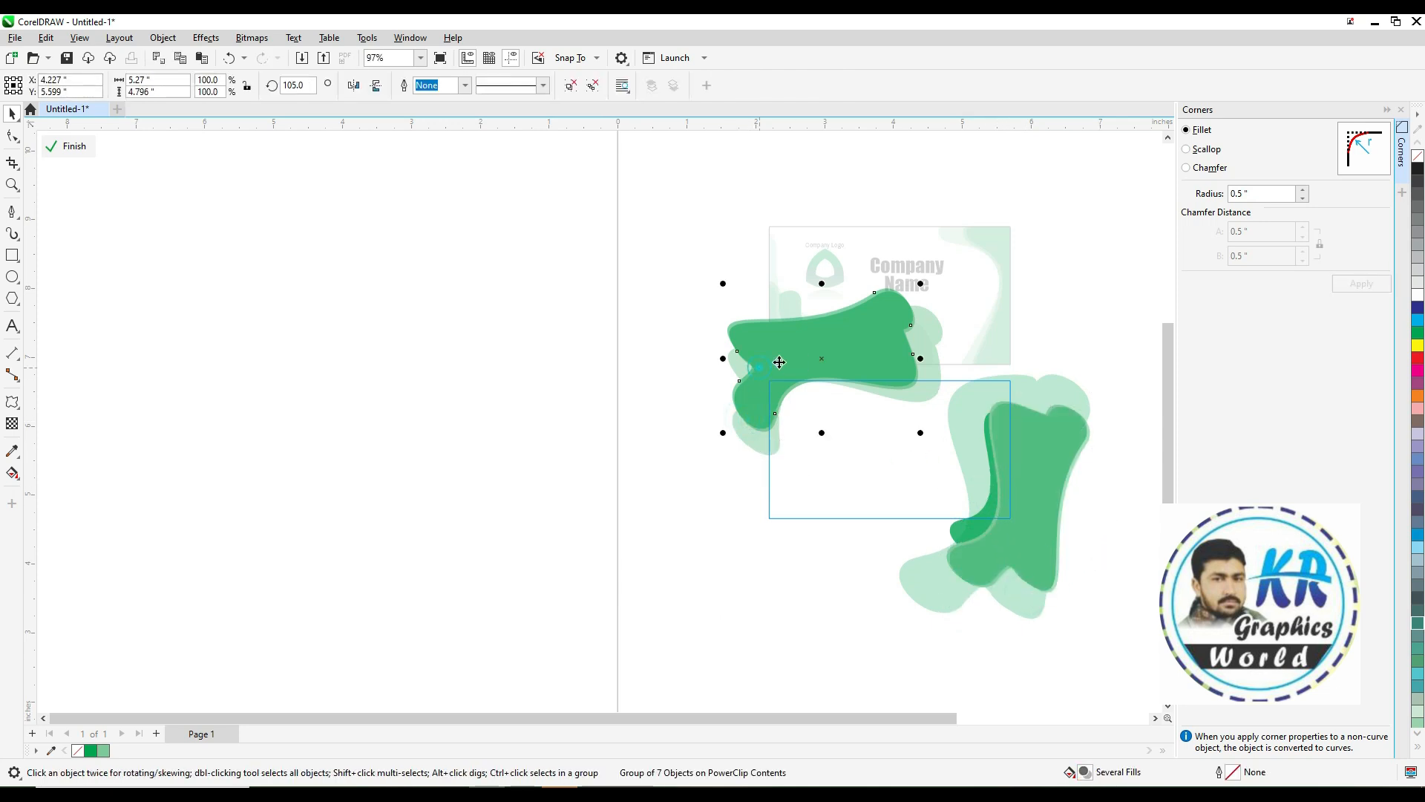
ctrl+click(780, 359)
drag(721, 437, 726, 443)
key(ctrl+z)
ctrl+click(789, 362)
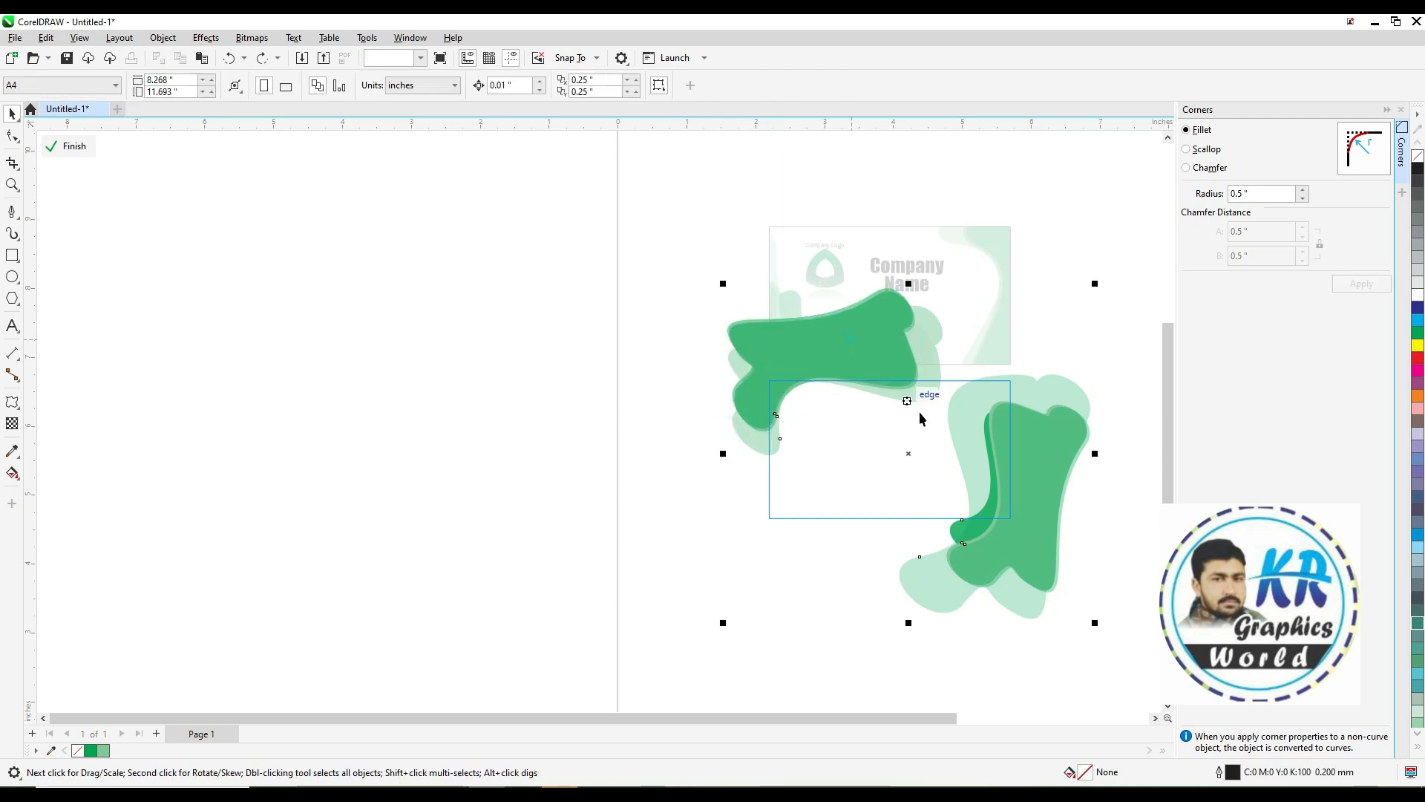
drag(922, 436, 954, 496)
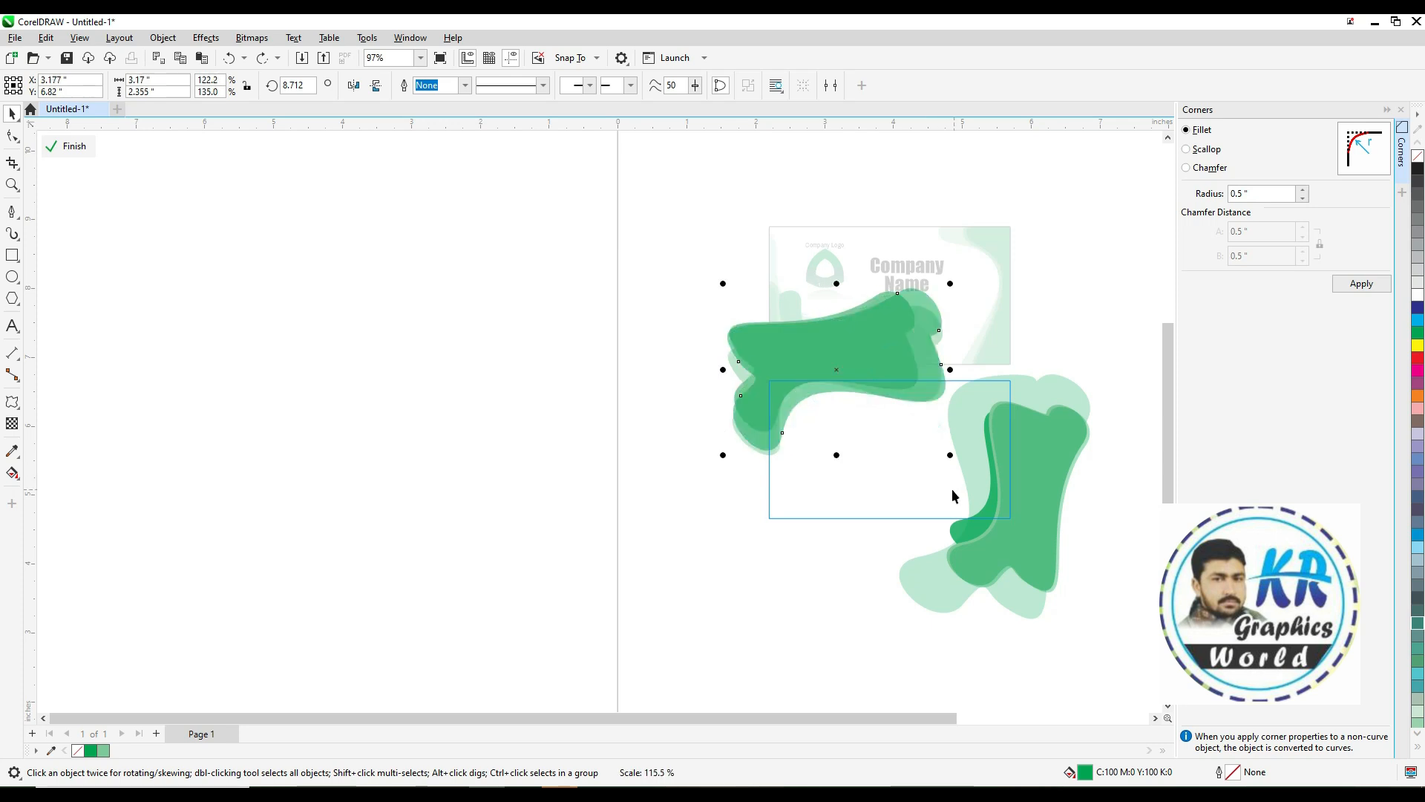
click(731, 342)
drag(721, 369, 714, 427)
key(ctrl+z)
Fine-tune the size and angle of the upper-left shape at close zoom
key(F2)
drag(682, 310, 777, 373)
click(580, 421)
ctrl+click(589, 419)
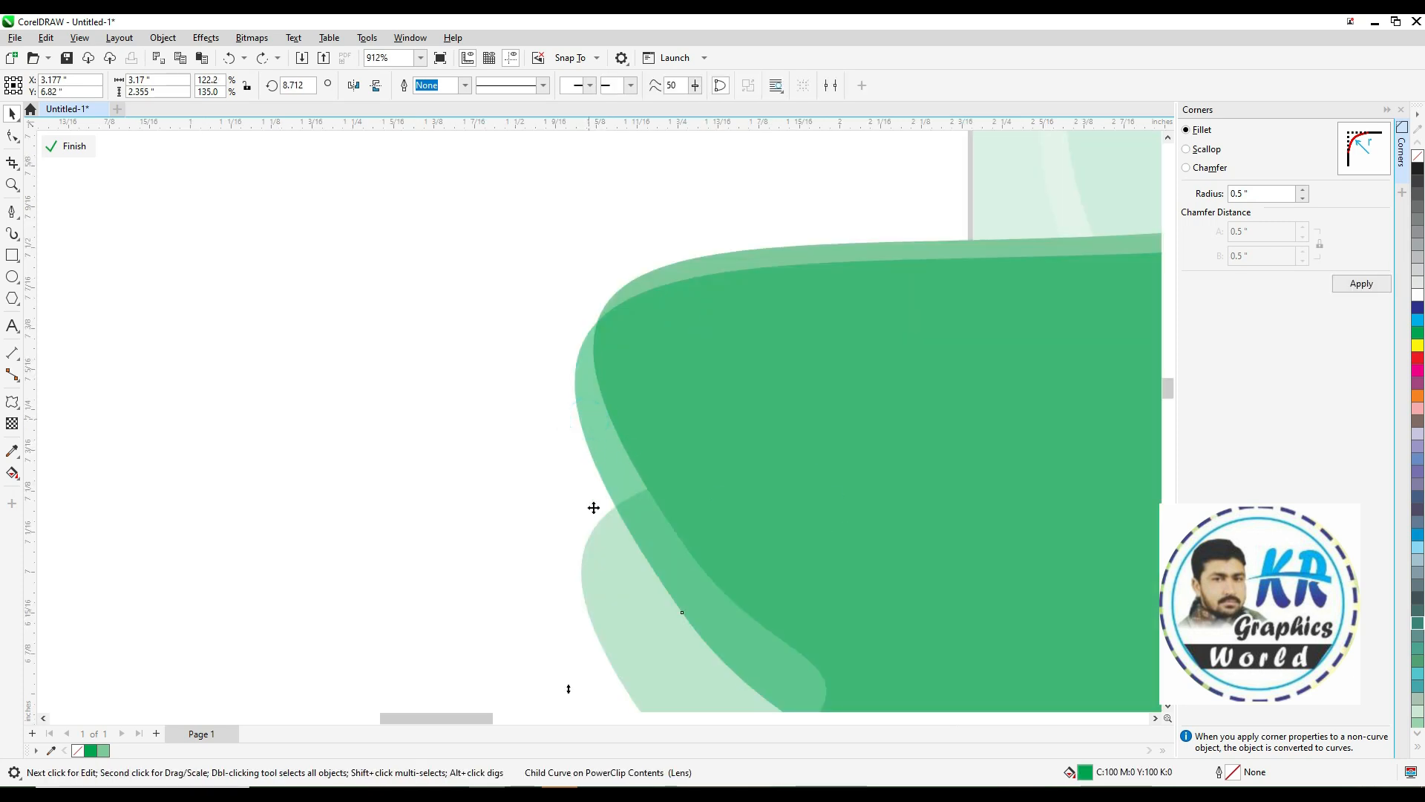
drag(593, 508, 593, 509)
drag(594, 554, 595, 610)
key(F4)
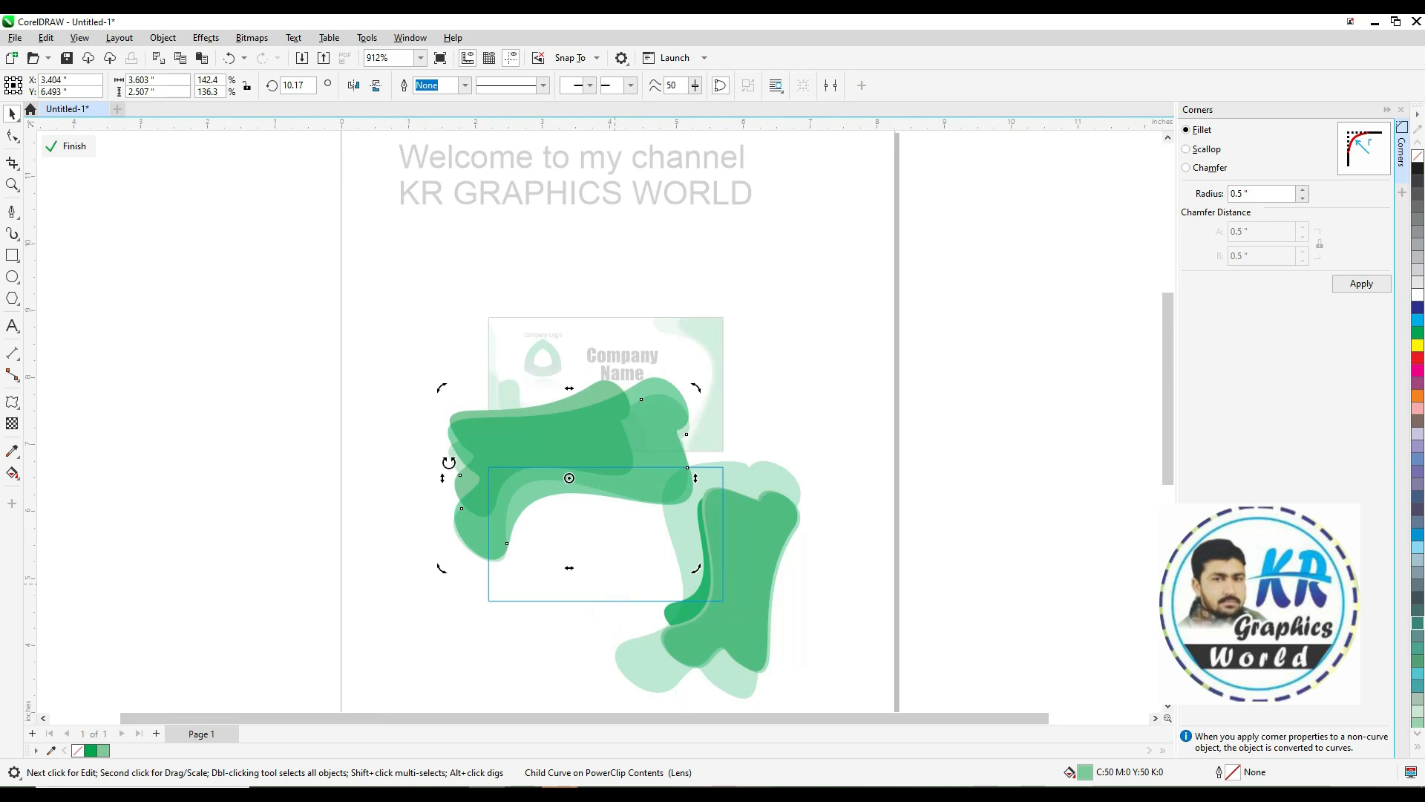
key(F2)
drag(400, 385, 881, 614)
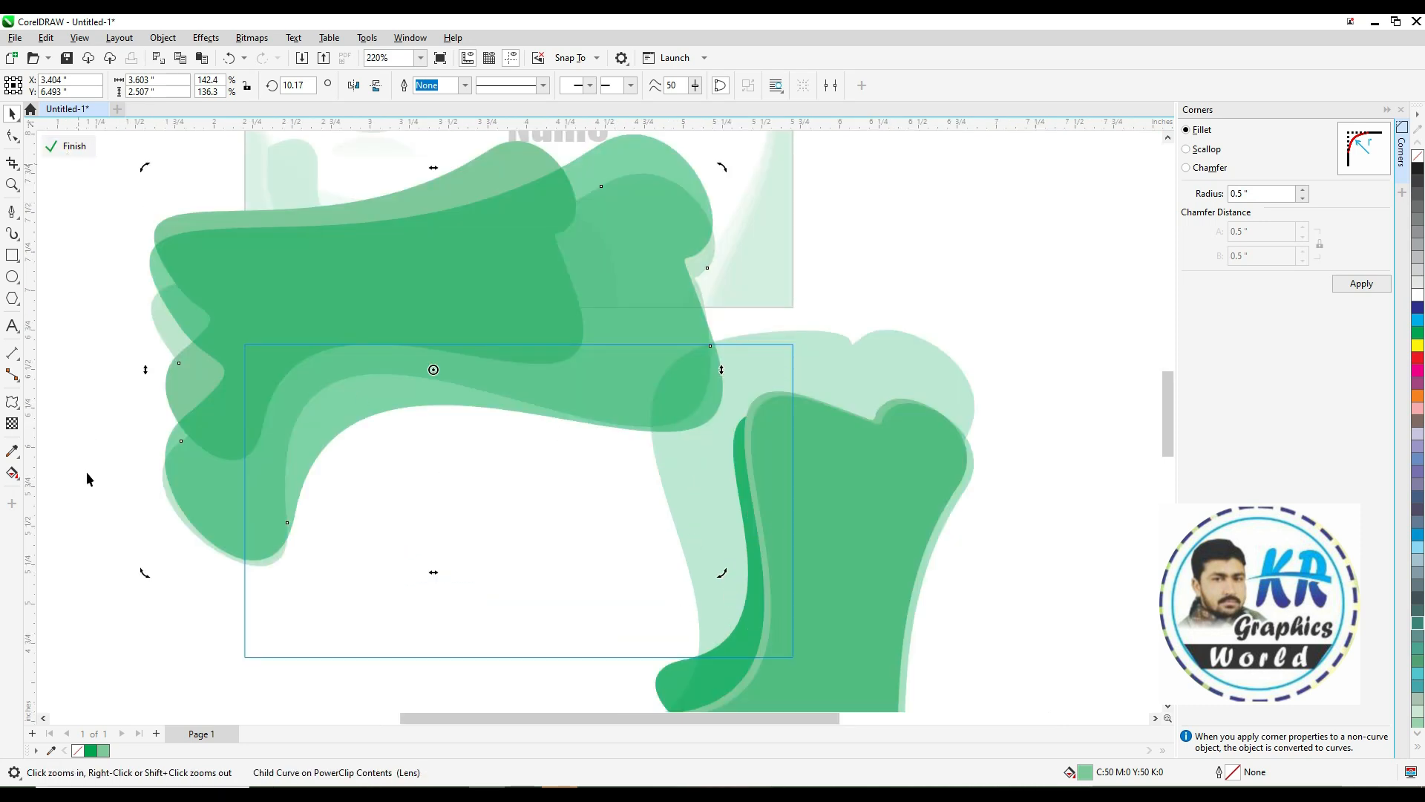
right_click(108, 483)
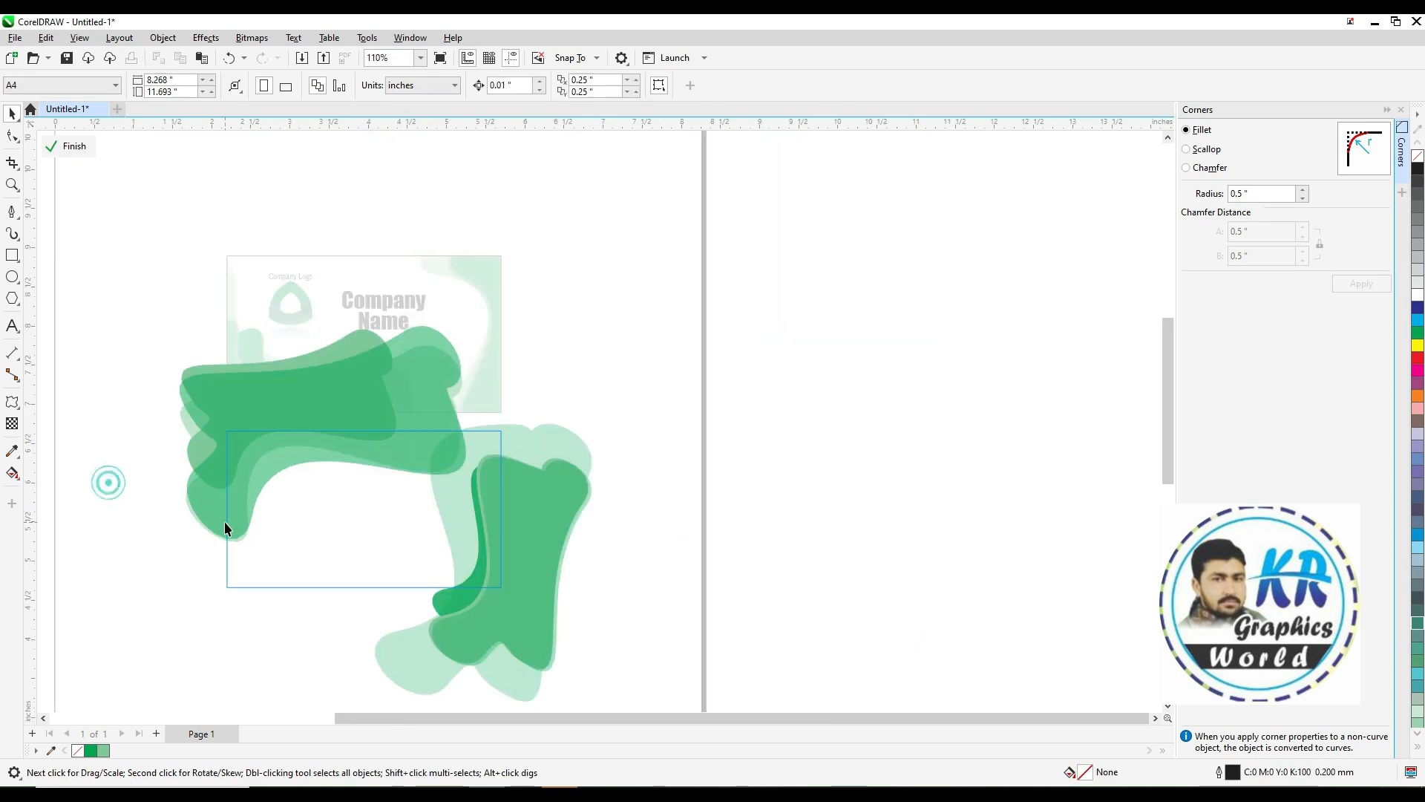
Finish editing the PowerClip contents of the card
right_click(226, 389)
click(297, 363)
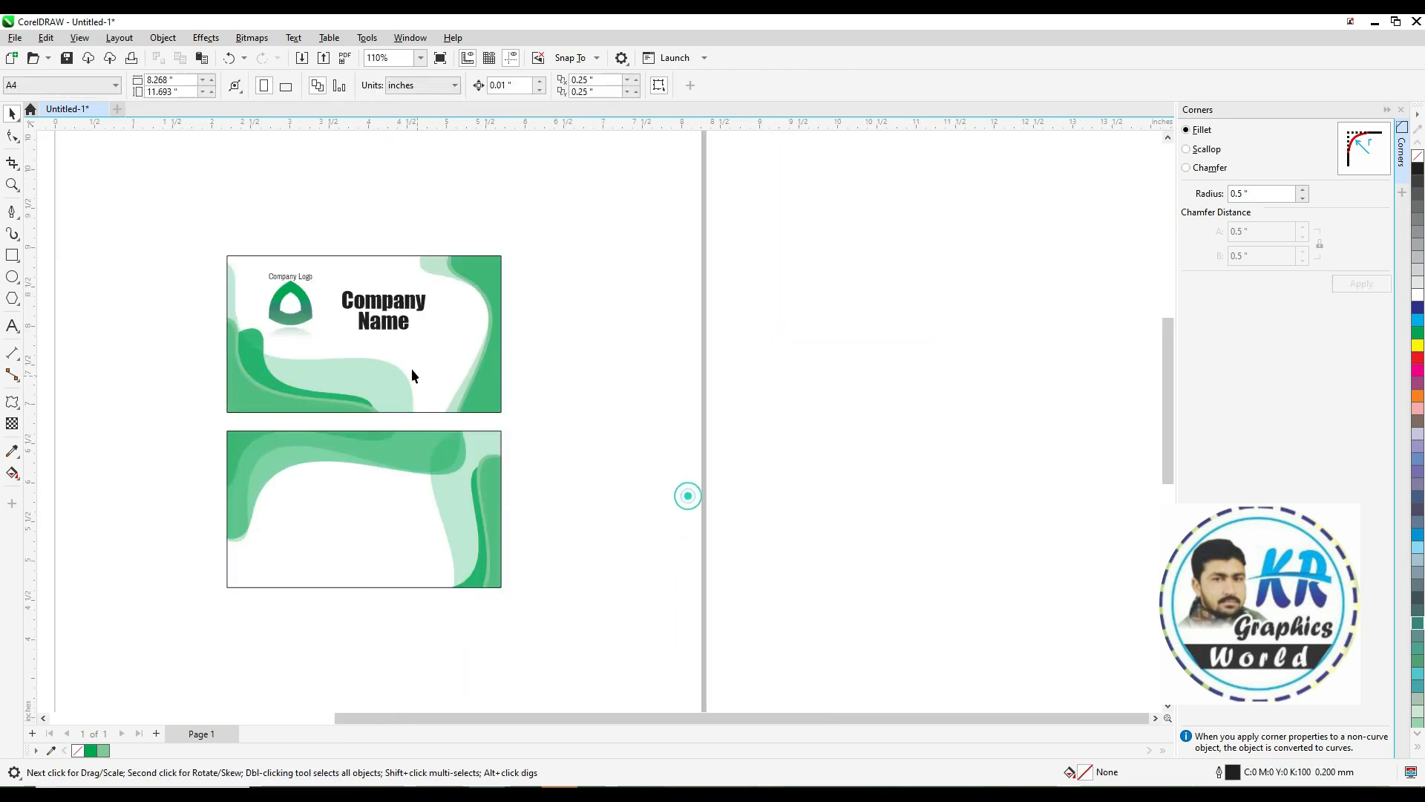
Try filling the company name text green, then return it to black
click(360, 319)
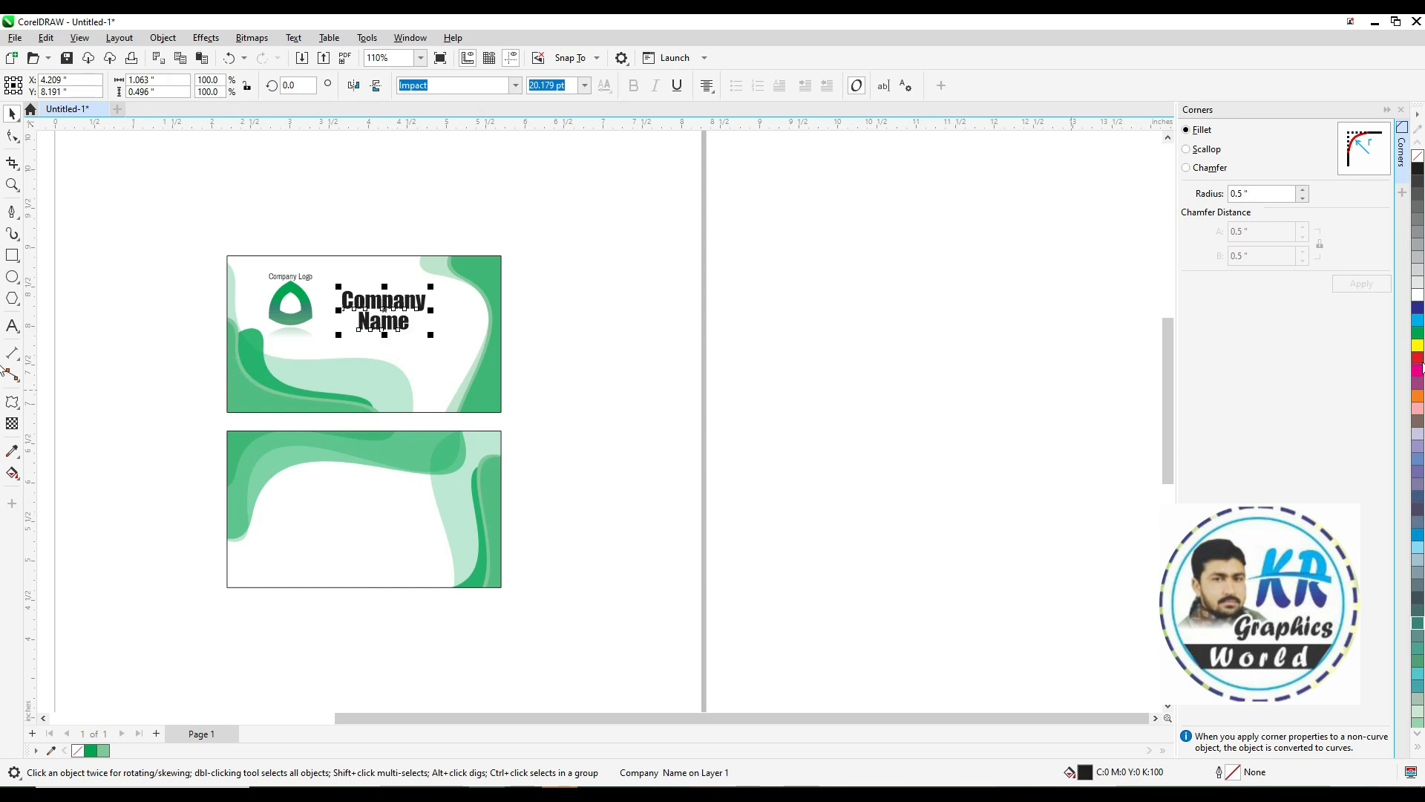
click(1418, 327)
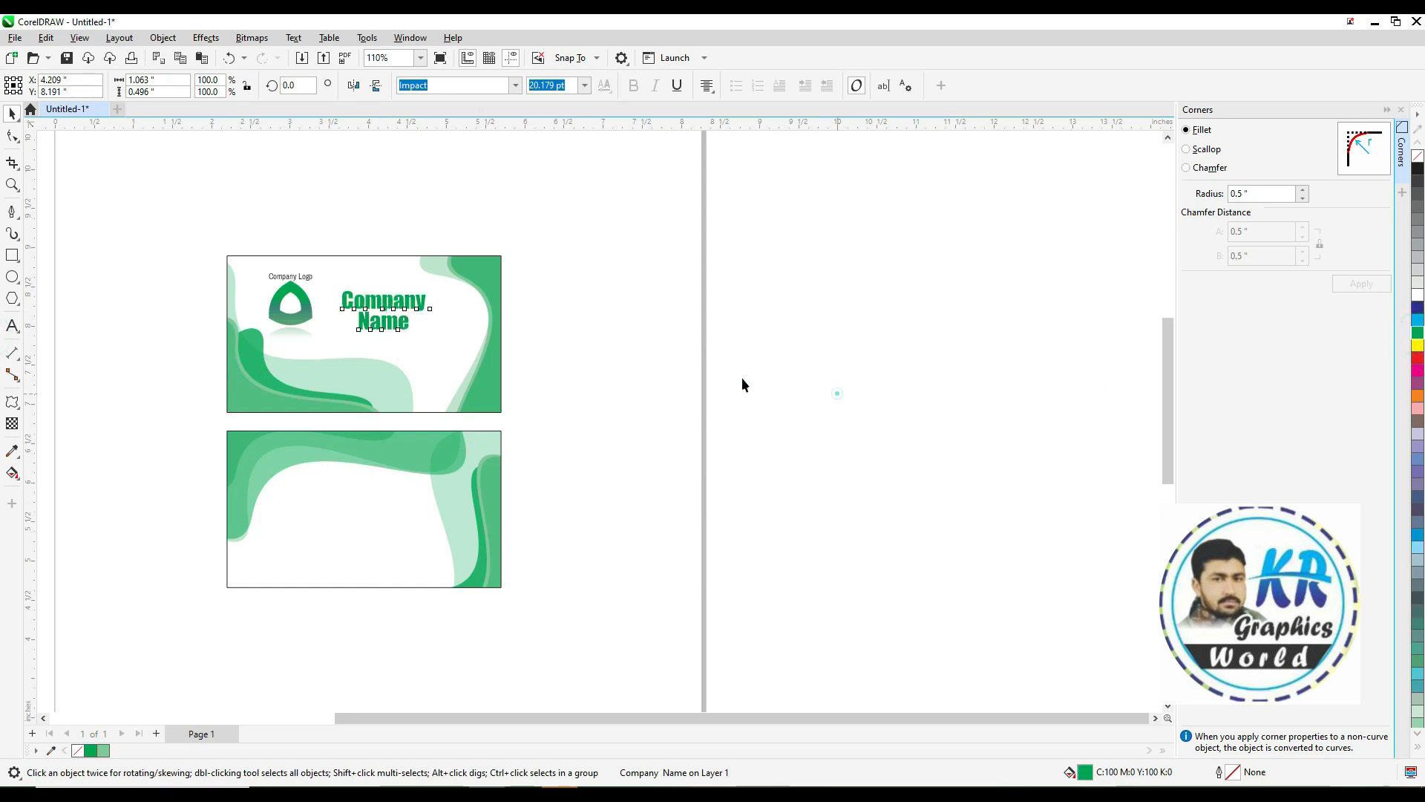
click(837, 394)
key(z)
drag(150, 237, 716, 607)
click(542, 271)
click(1418, 168)
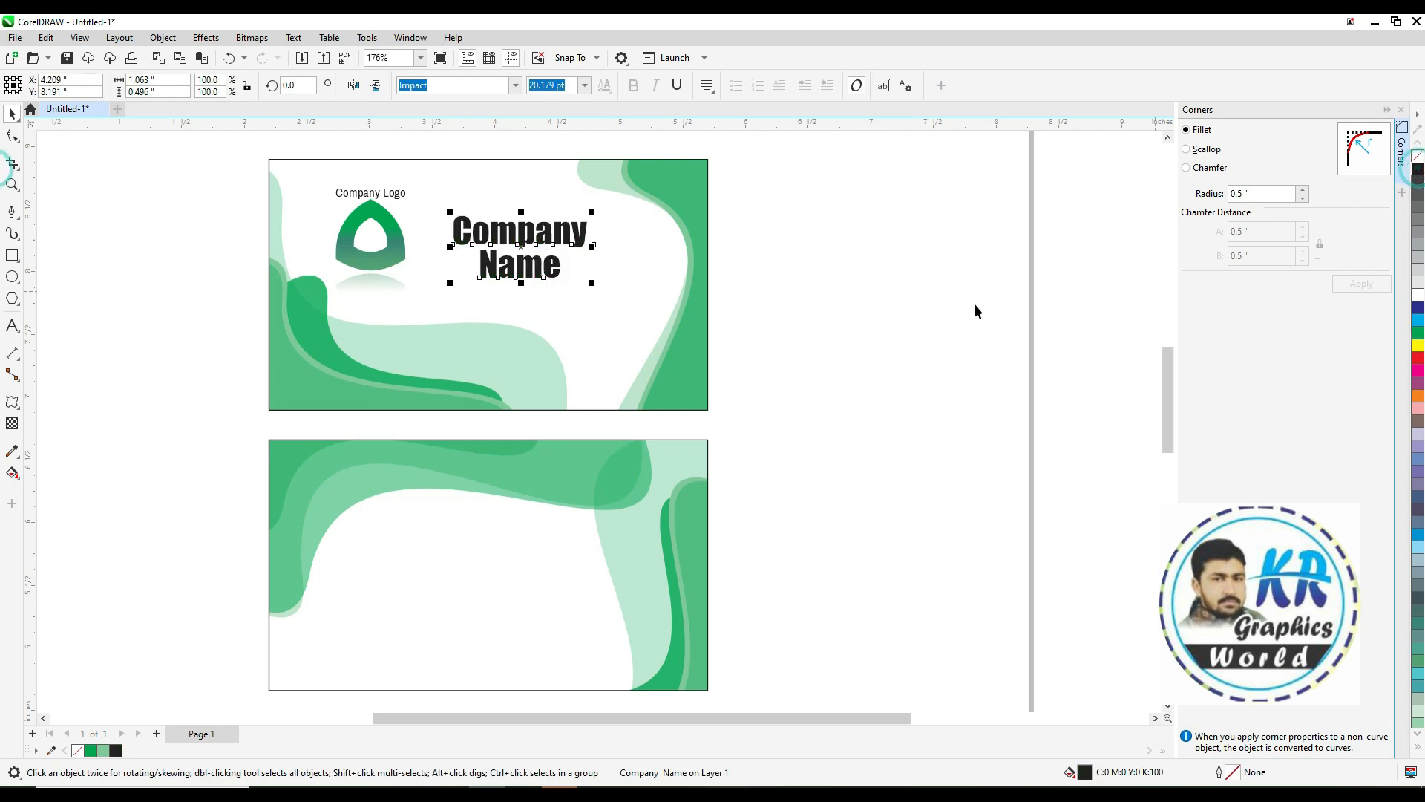
Delete the "Manager" text from the back of the card
click(817, 322)
scroll(814, 321, down, 2)
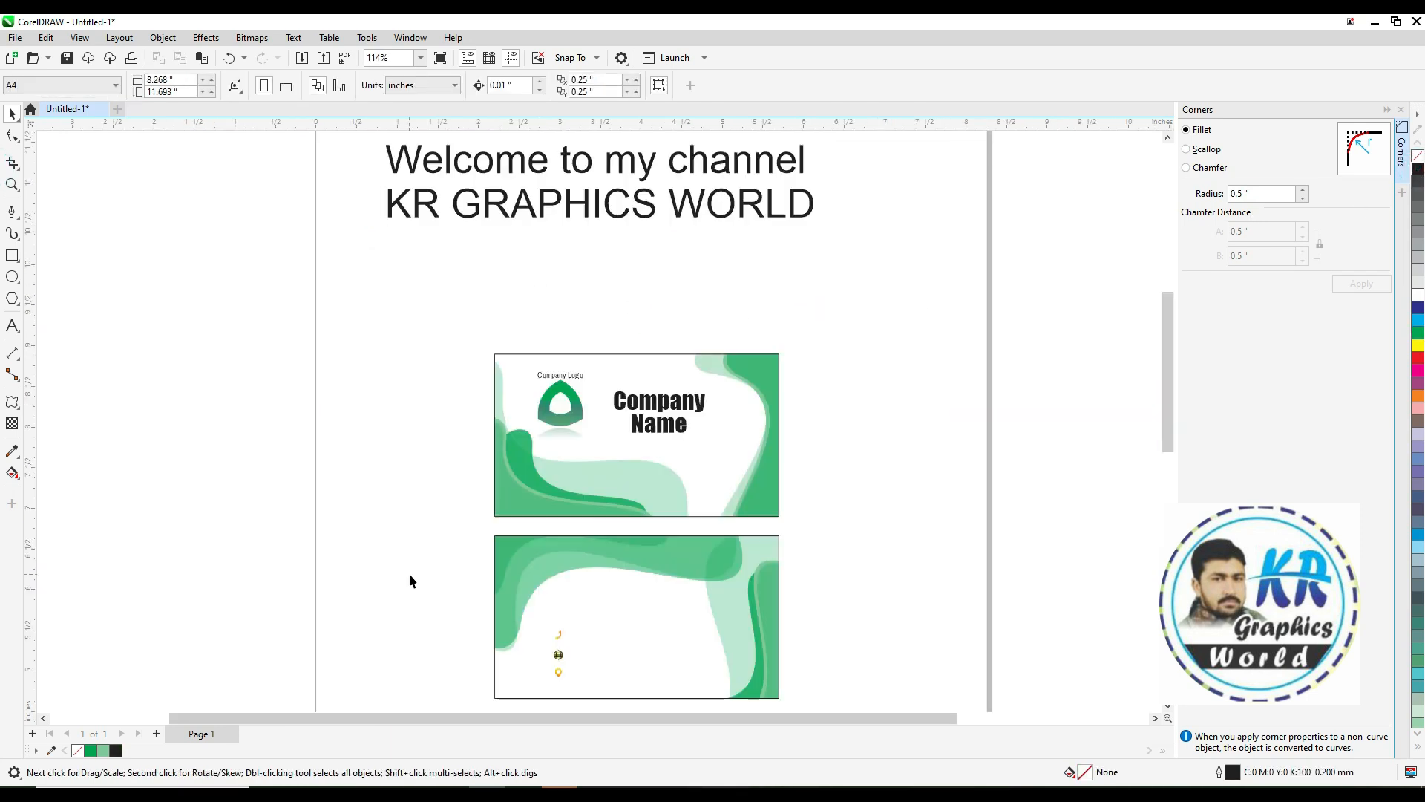
scroll(358, 473, down, 3)
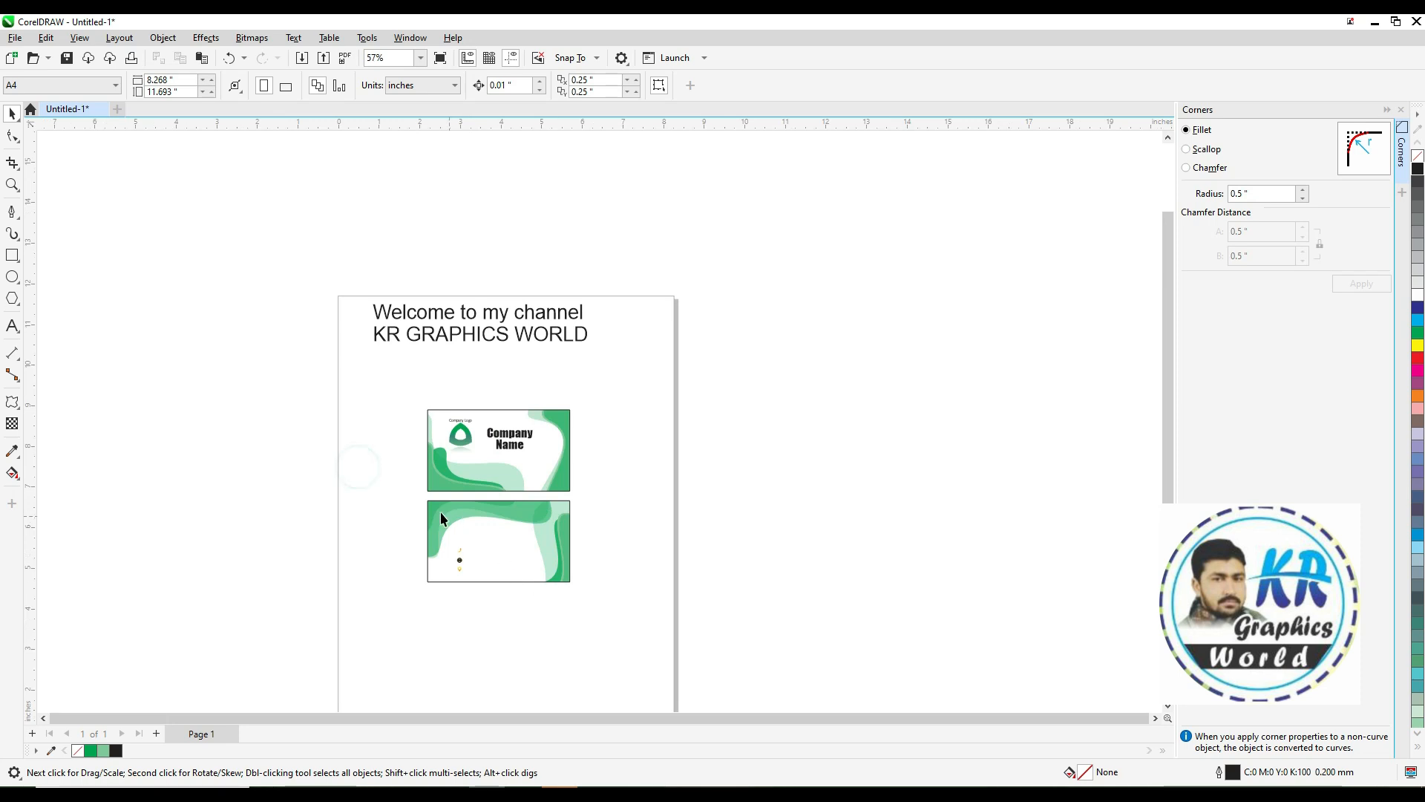
key(z)
drag(405, 494, 604, 582)
drag(500, 383, 674, 261)
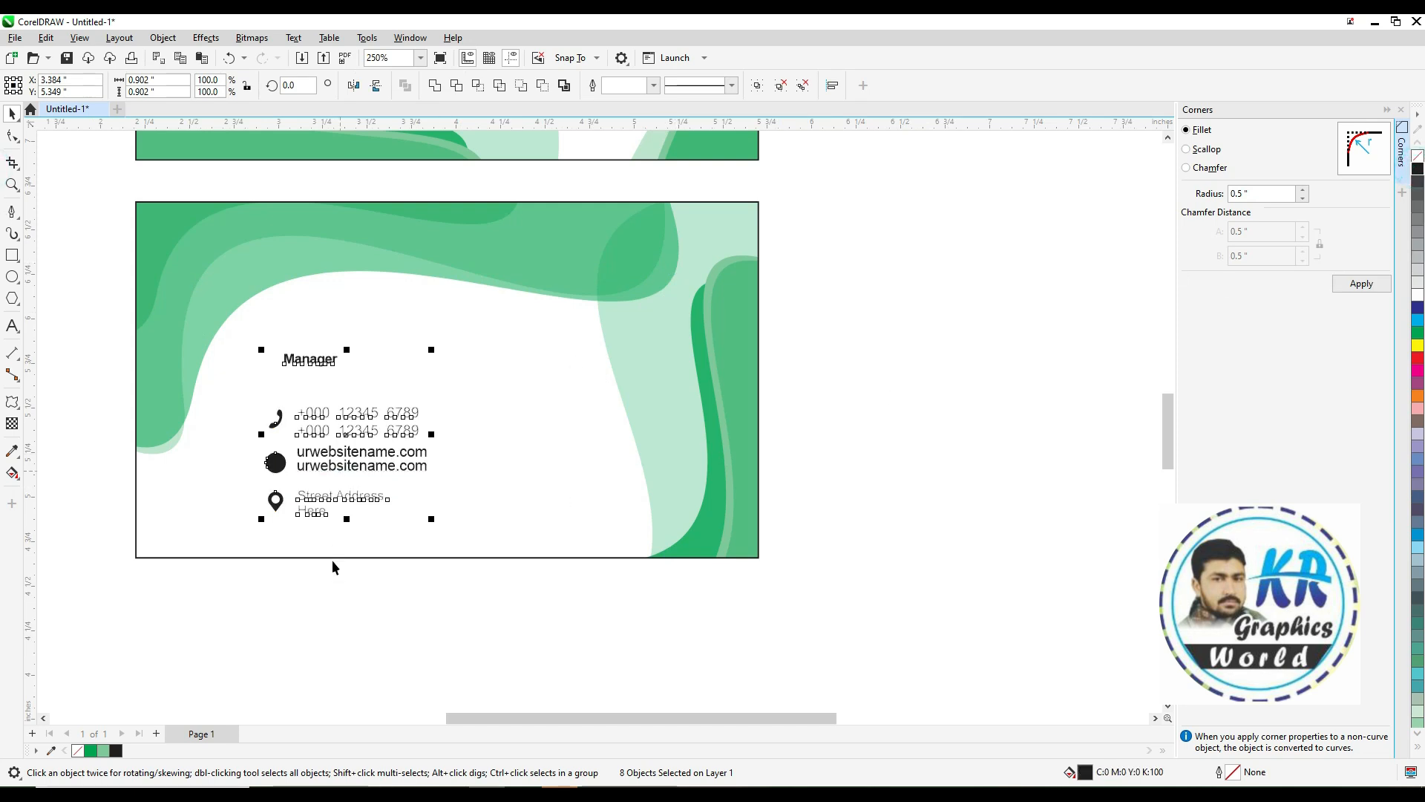
click(315, 360)
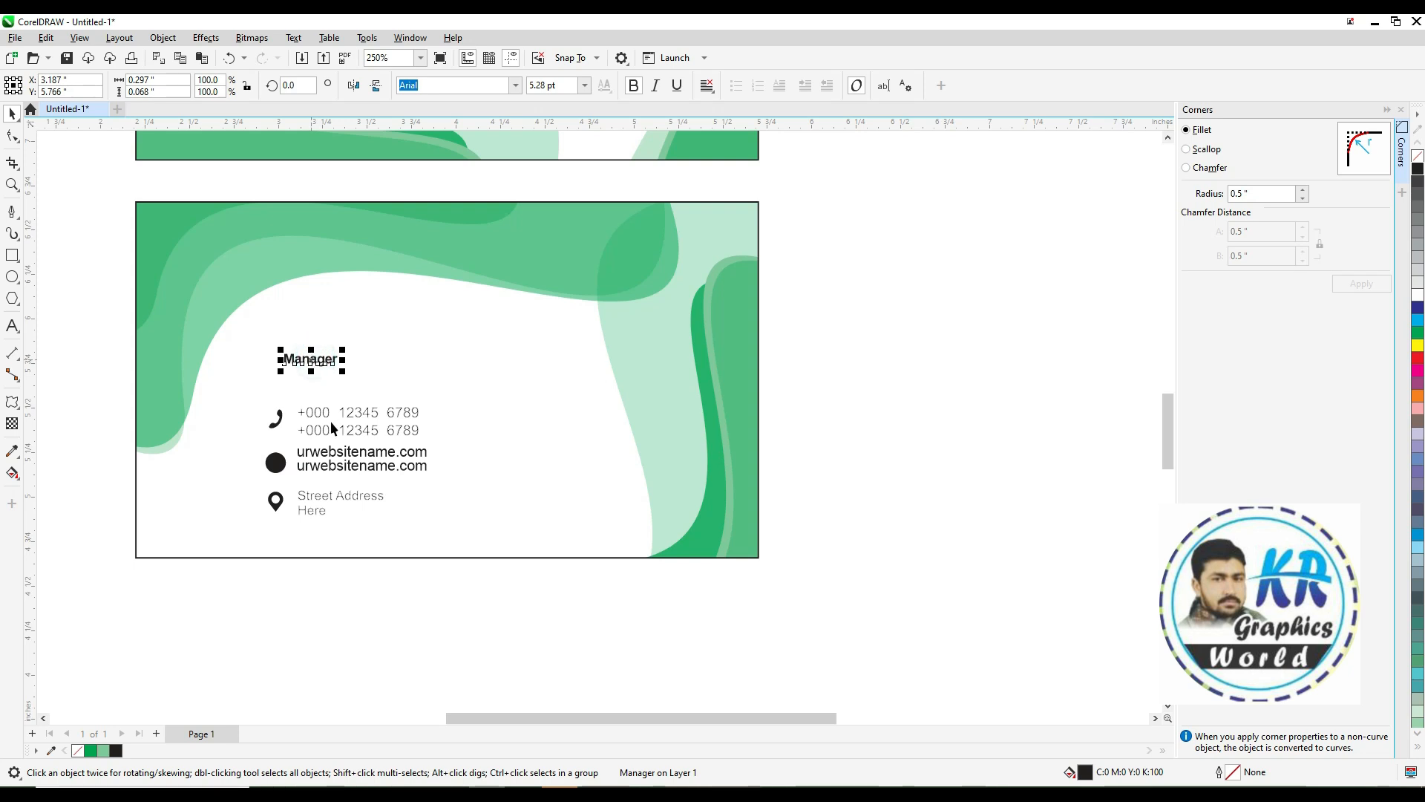
key(Delete)
Give the website icon group a white outline so its globe lines show
scroll(320, 558, down, 1)
key(F2)
drag(443, 544, 692, 288)
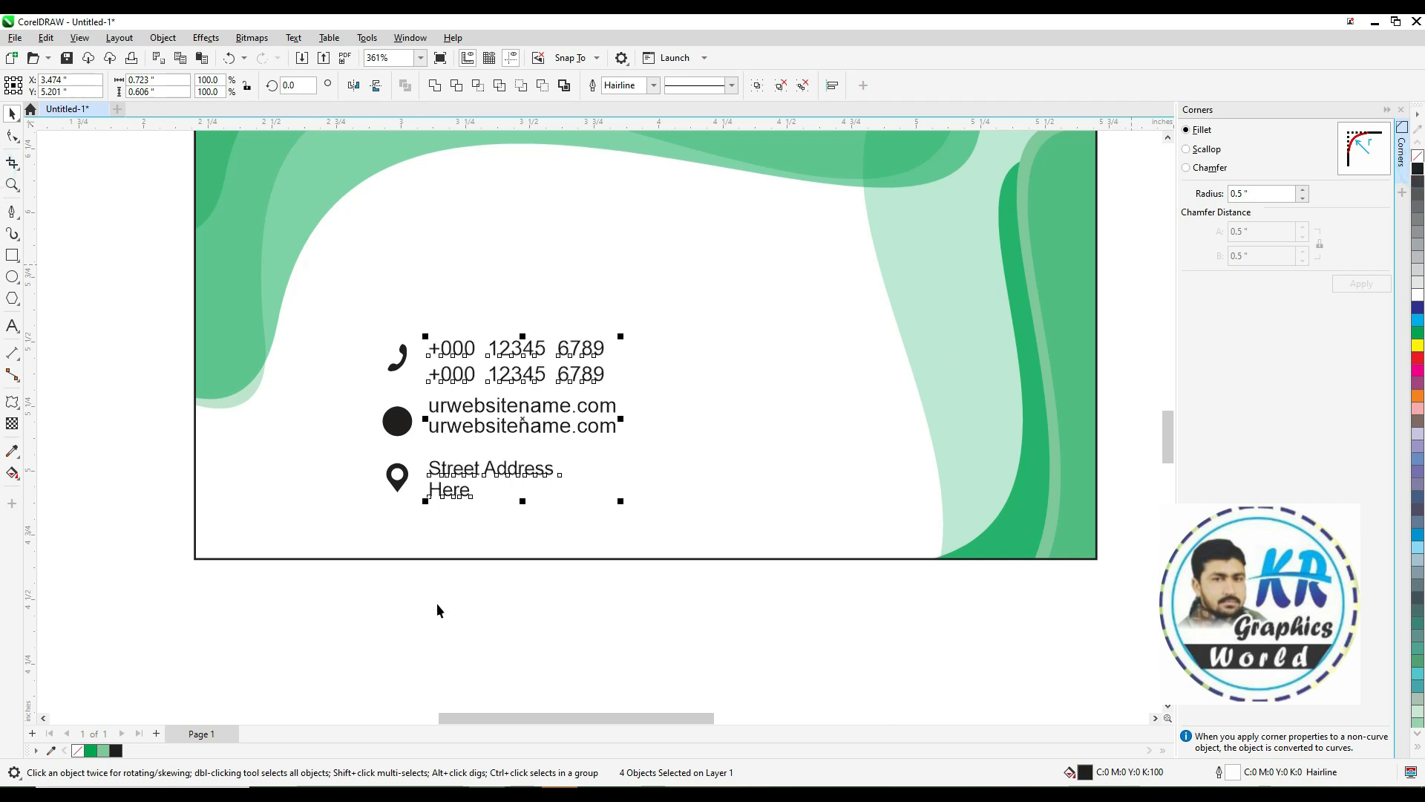
click(436, 691)
key(F2)
drag(304, 323, 559, 530)
click(529, 392)
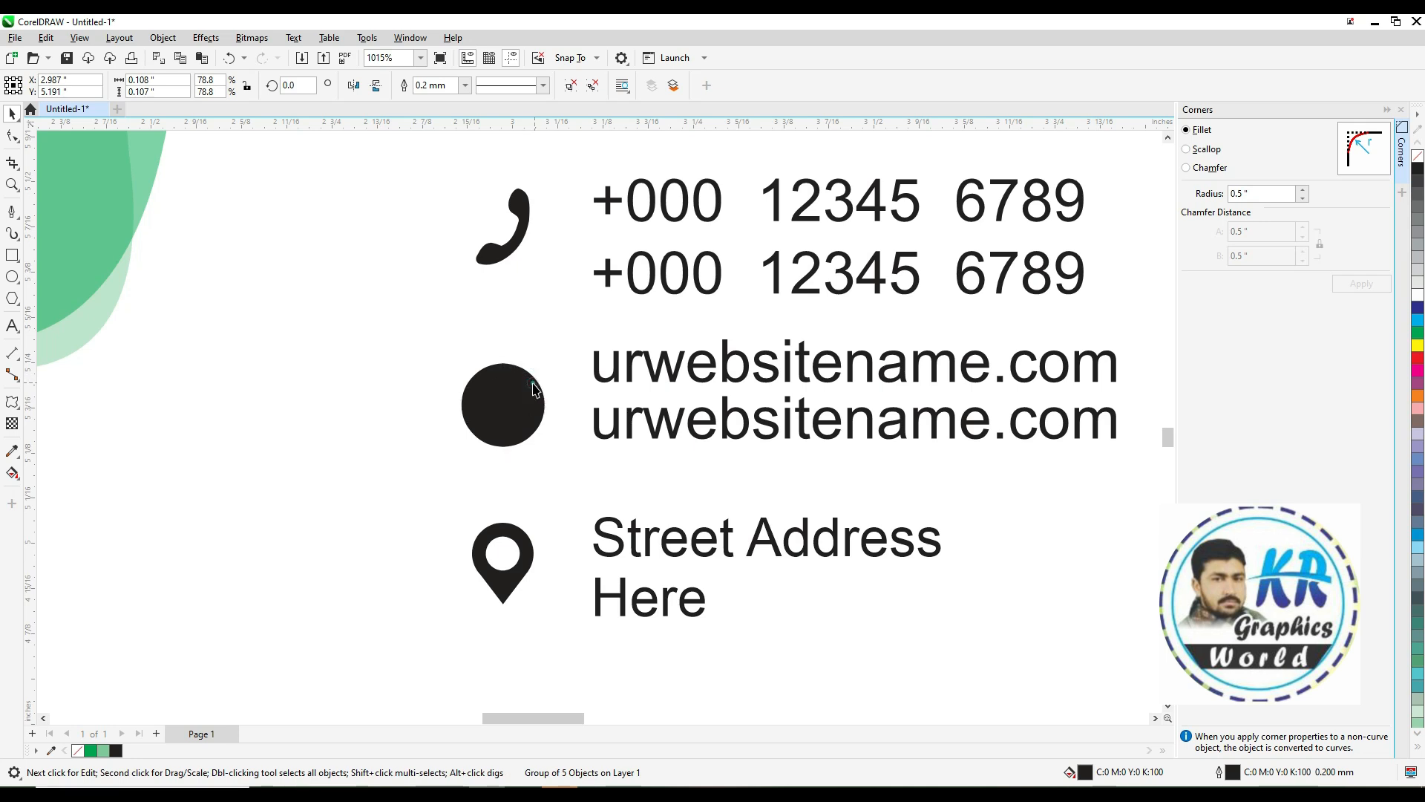
right_click(1417, 298)
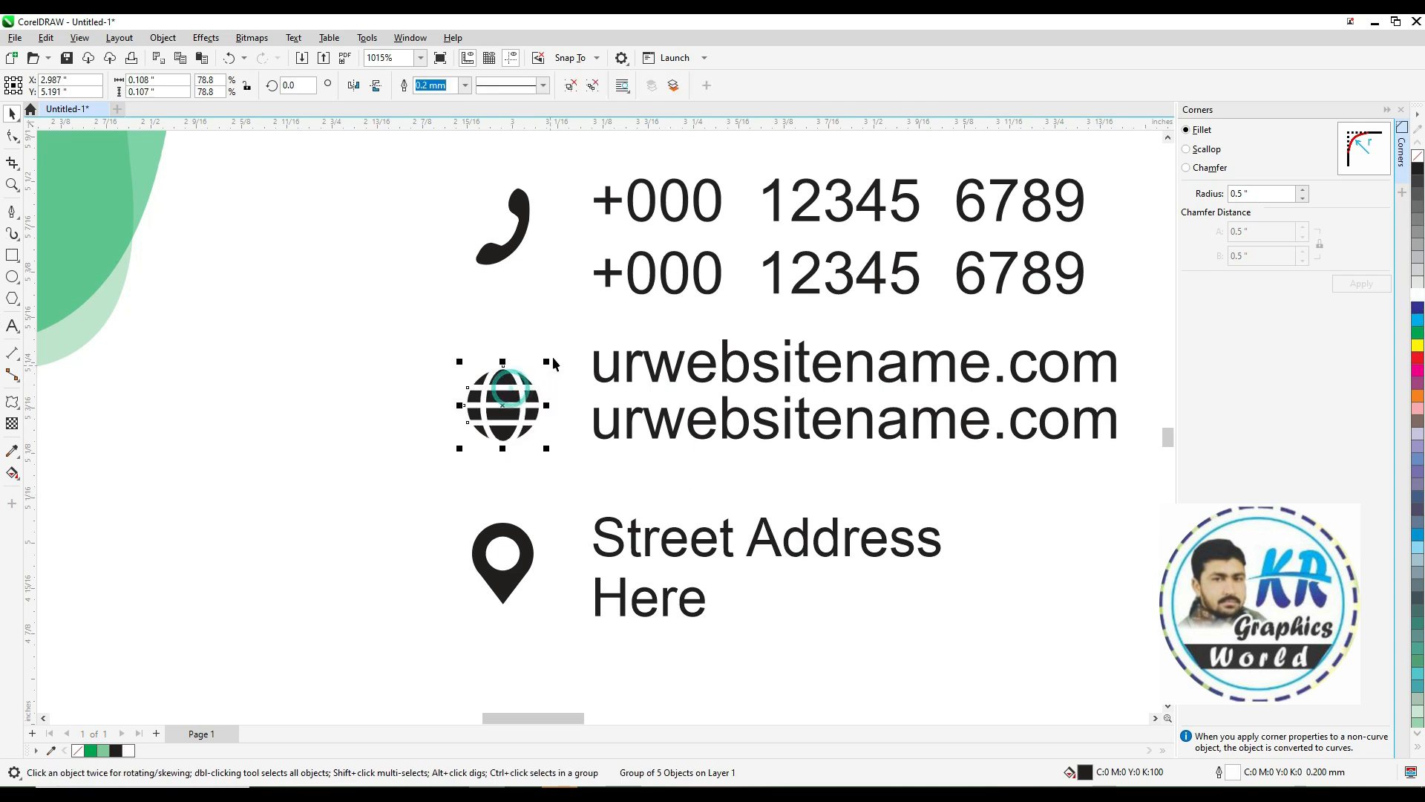
drag(546, 361, 552, 357)
click(524, 540)
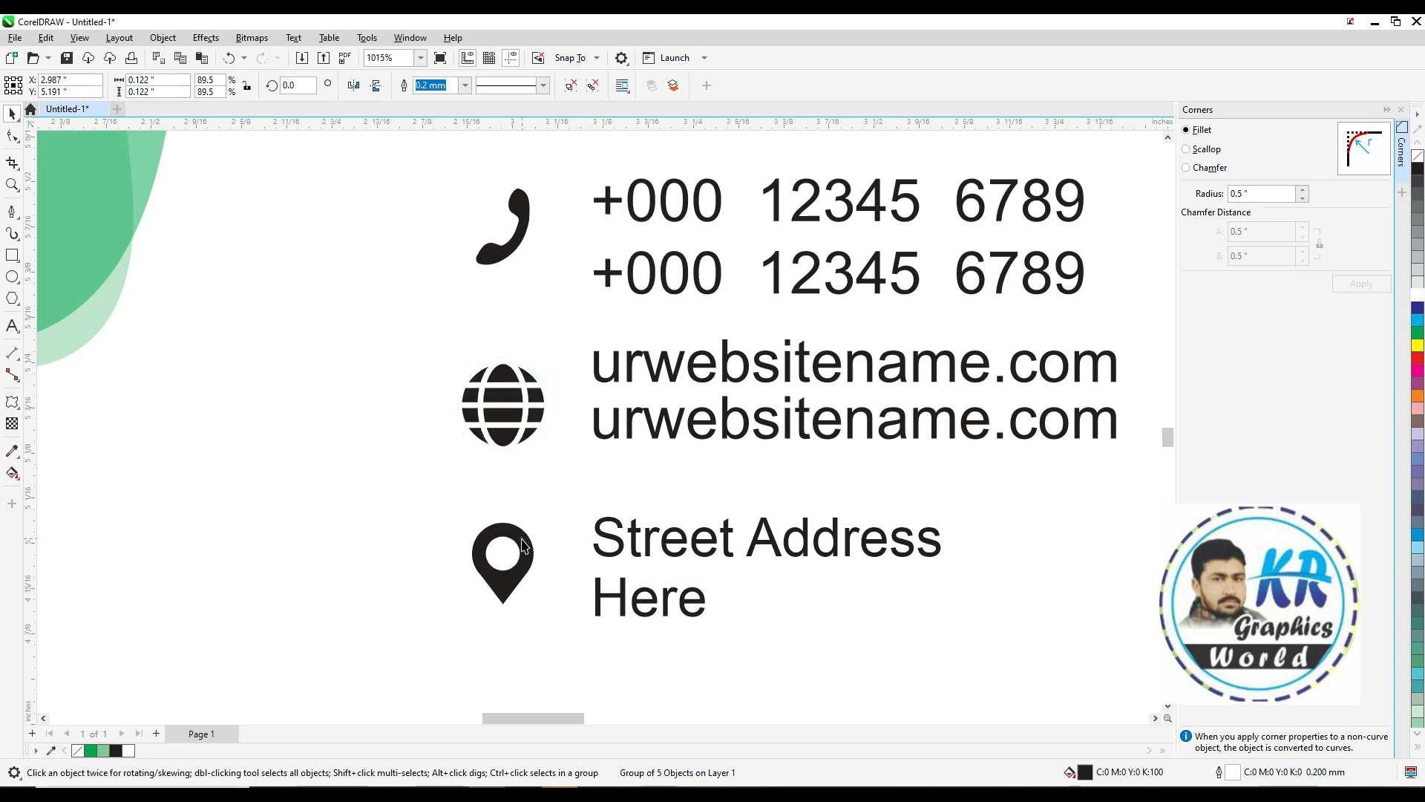
Enlarge the contact information block on the back card and move it slightly upward
scroll(788, 646, down, 2)
drag(1015, 622, 1195, 703)
drag(233, 618, 821, 309)
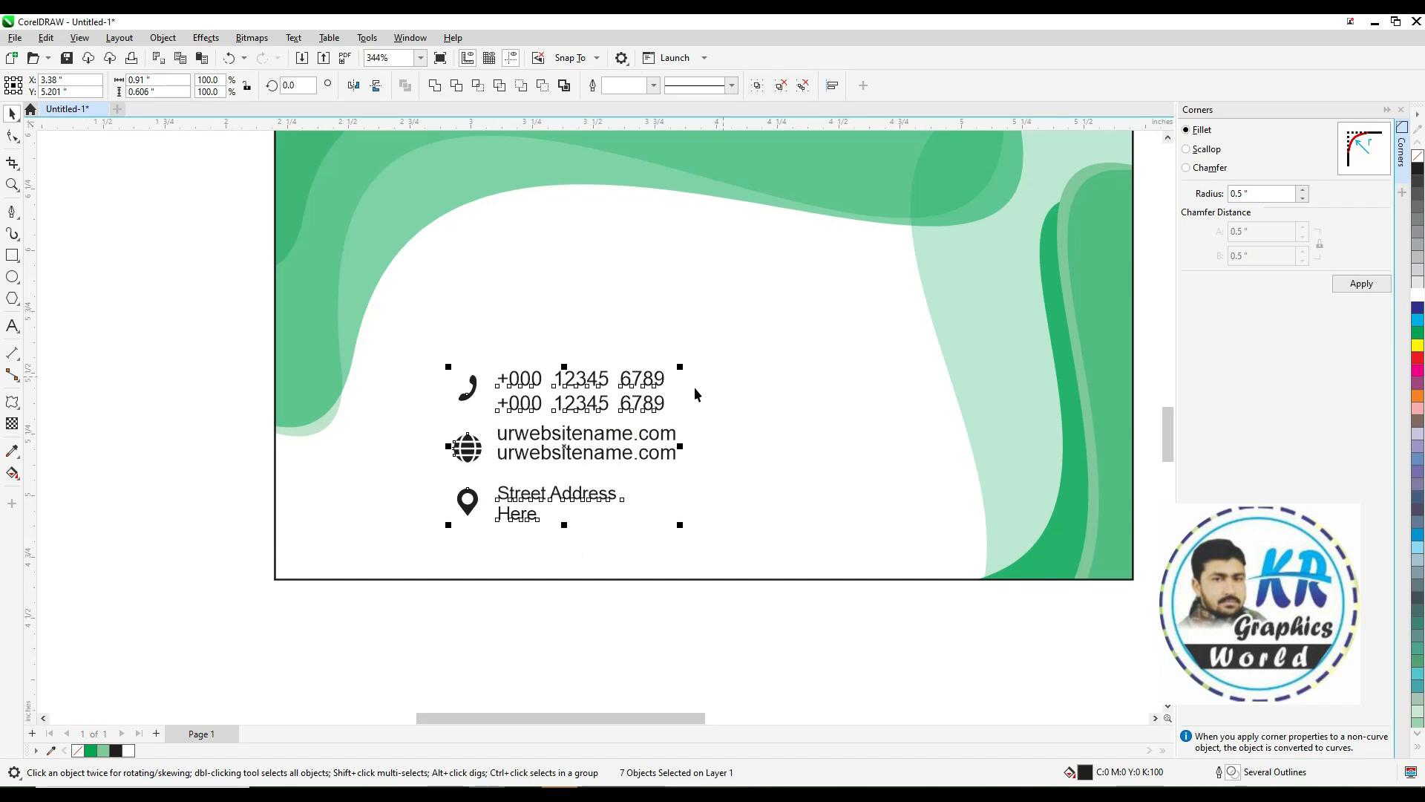
drag(683, 365, 720, 340)
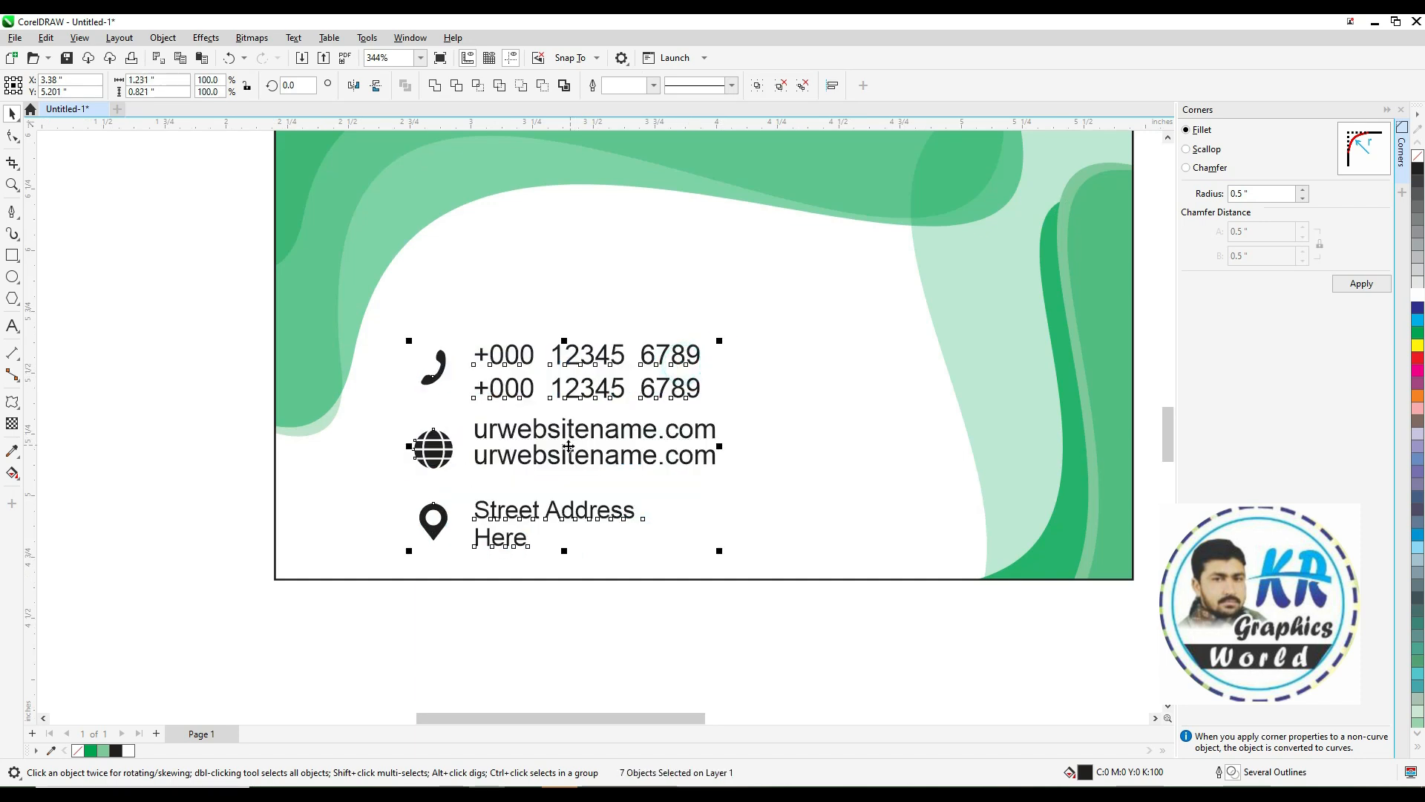
drag(586, 425, 616, 378)
Fill the phone icon green
click(213, 335)
click(468, 337)
click(1417, 332)
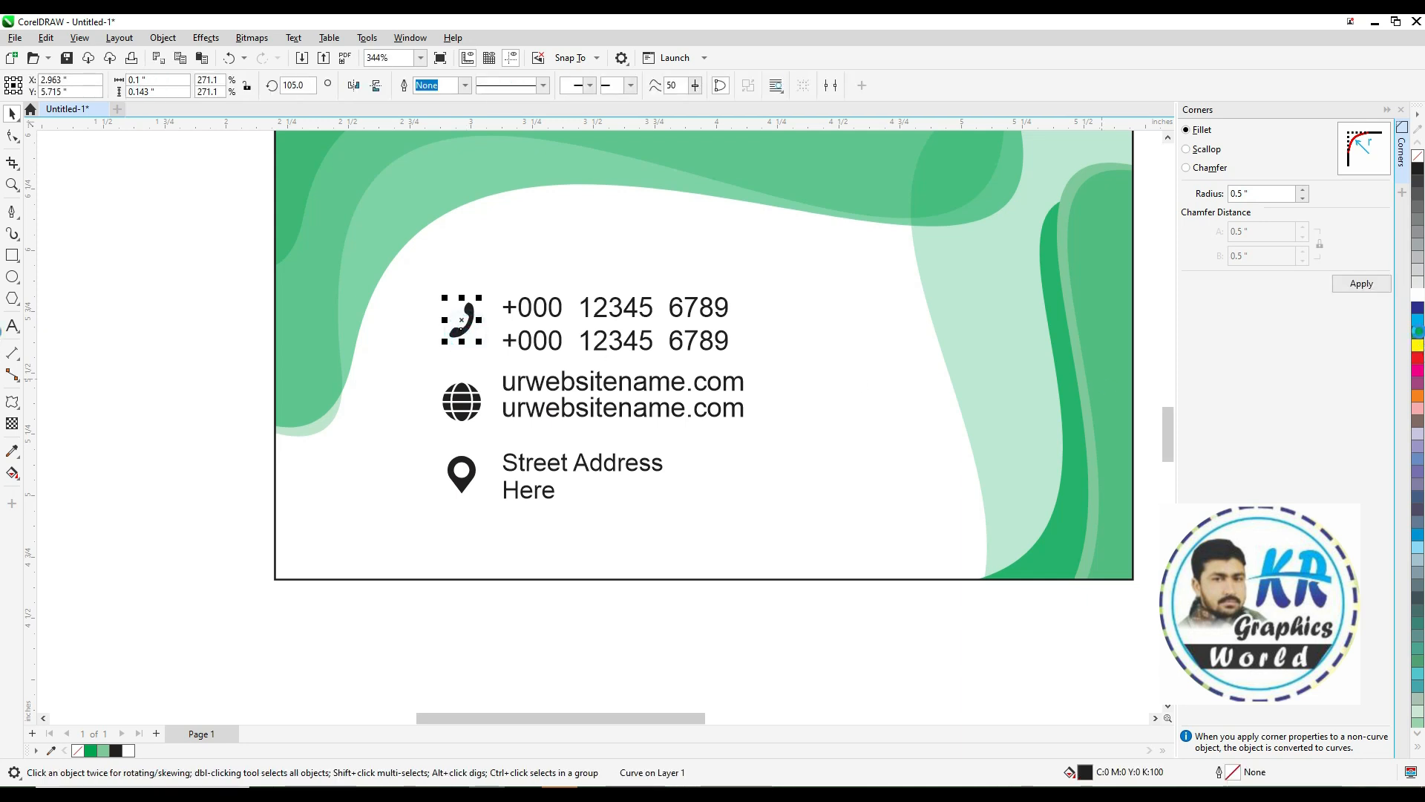
Try filling the globe icon green by repeating the last fill
ctrl+click(463, 386)
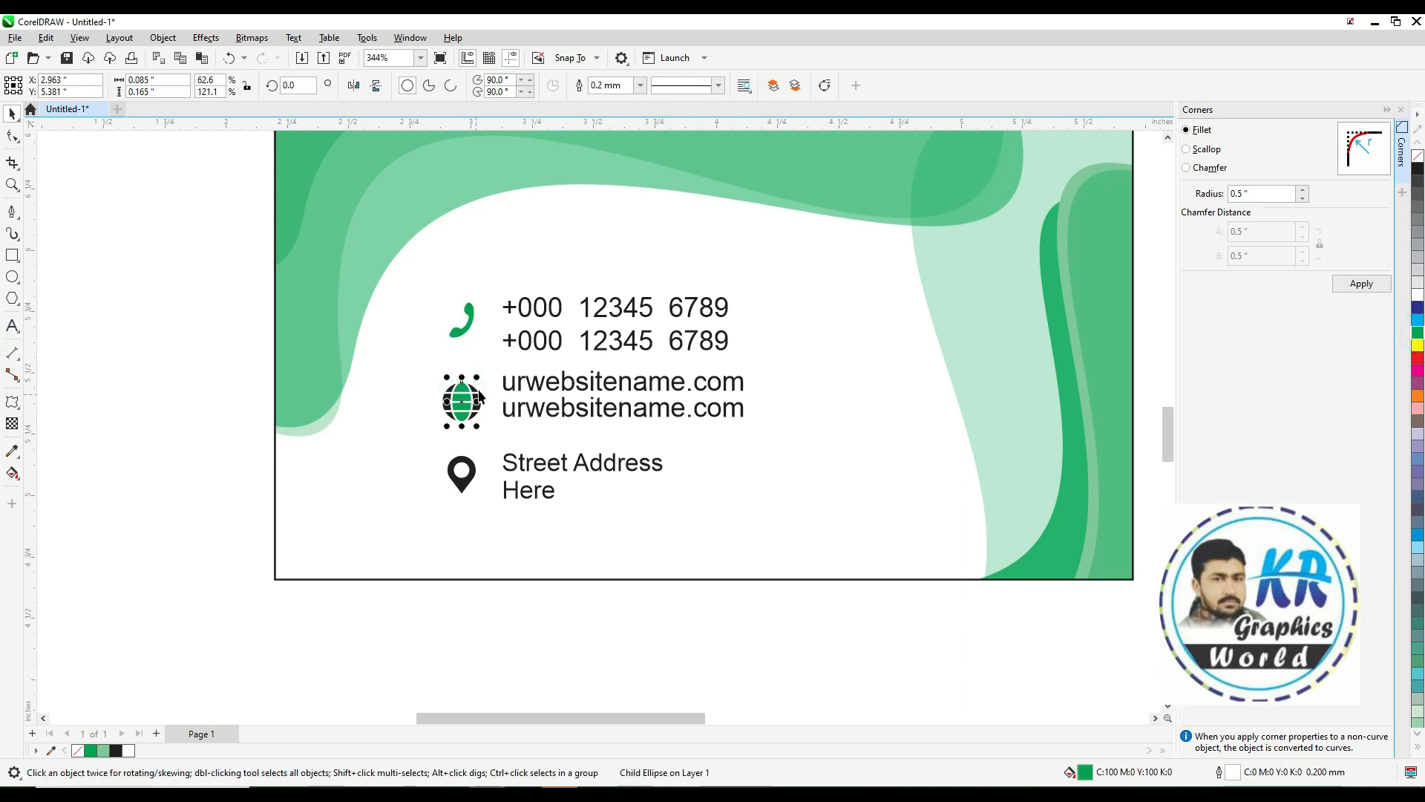
ctrl+click(477, 392)
key(ctrl+r)
Fill the location pin icon green
click(460, 470)
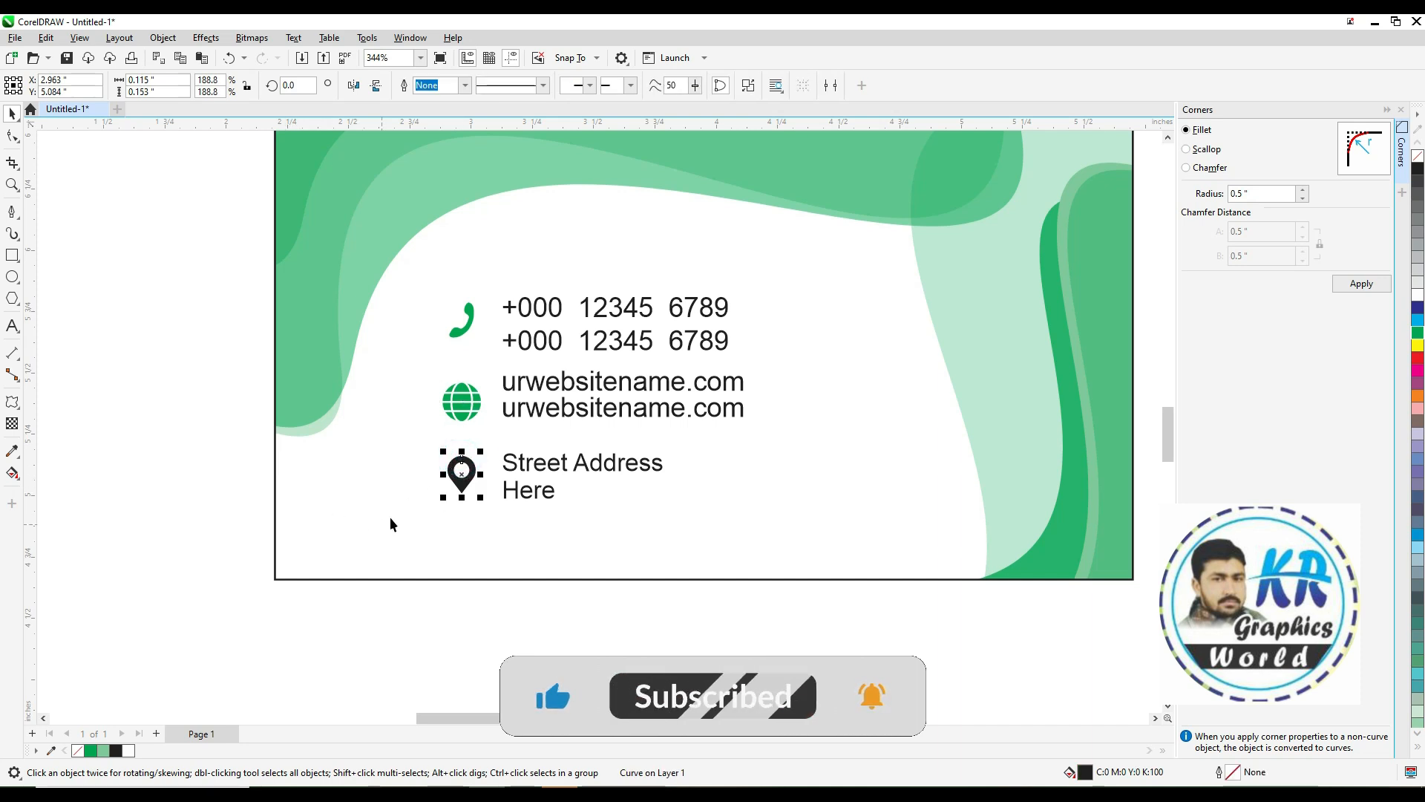
key(shift+F2)
scroll(1099, 458, down, 1)
click(1418, 333)
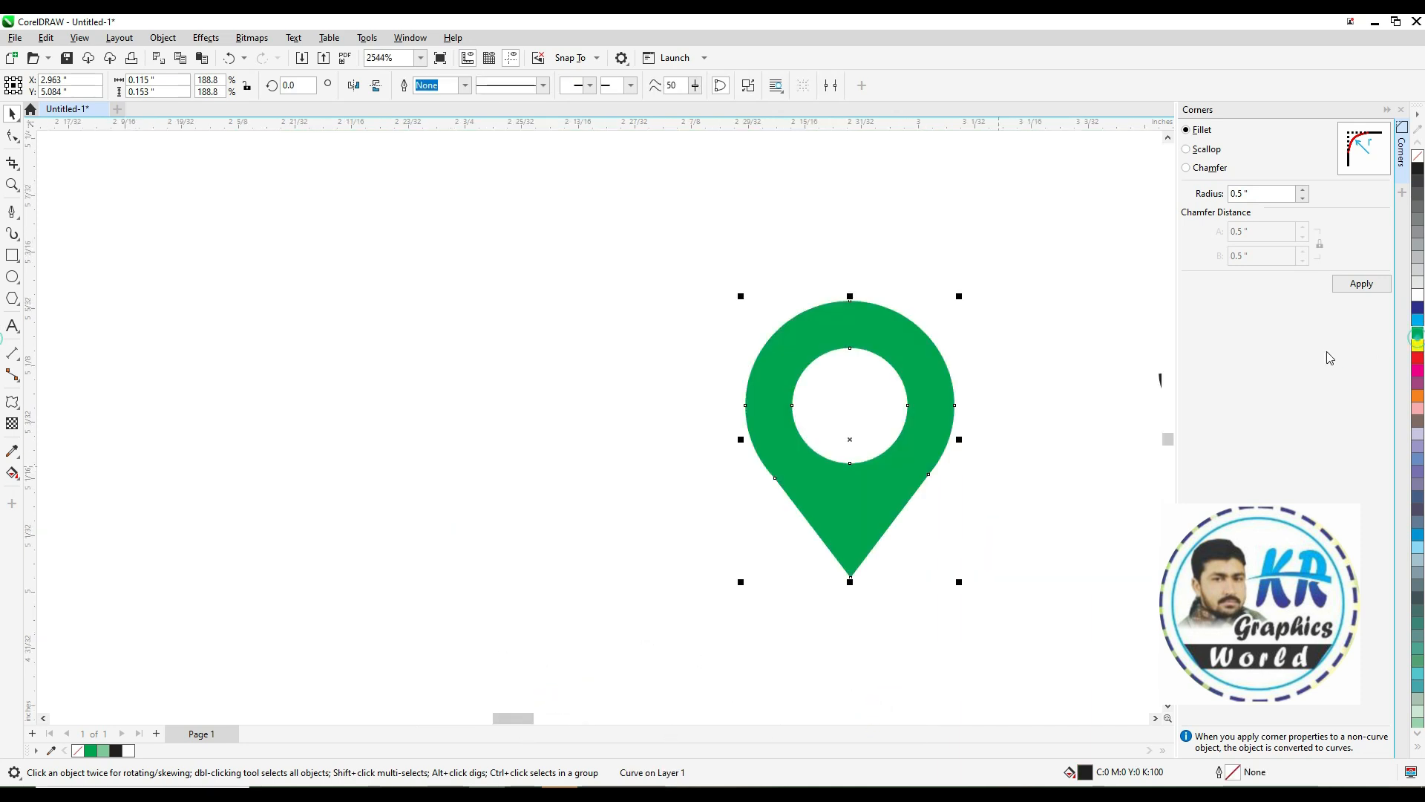
key(F4)
Fill the globe icon's ellipse black
drag(423, 512, 892, 743)
click(936, 510)
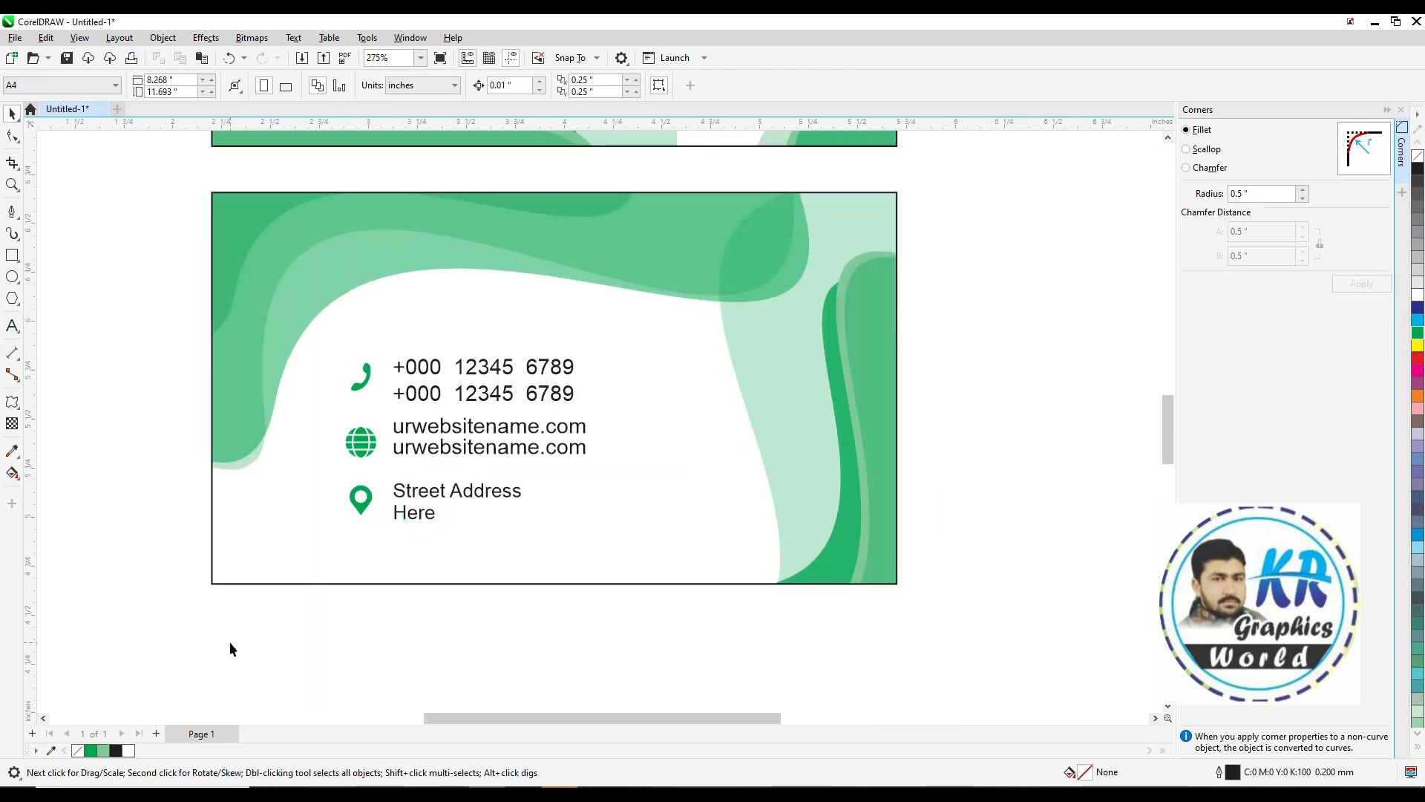
click(361, 454)
key(shift+F2)
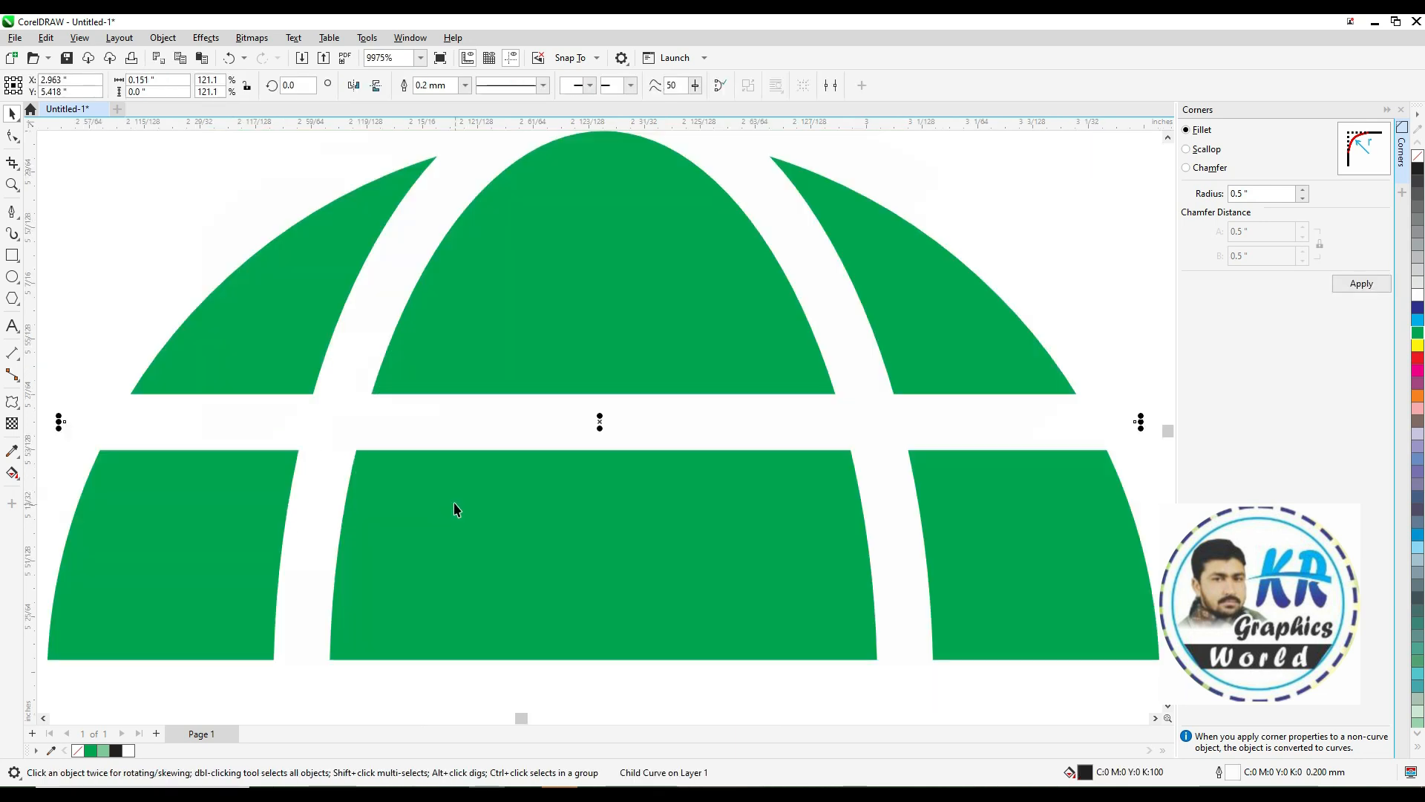
scroll(454, 509, down, 1)
click(496, 541)
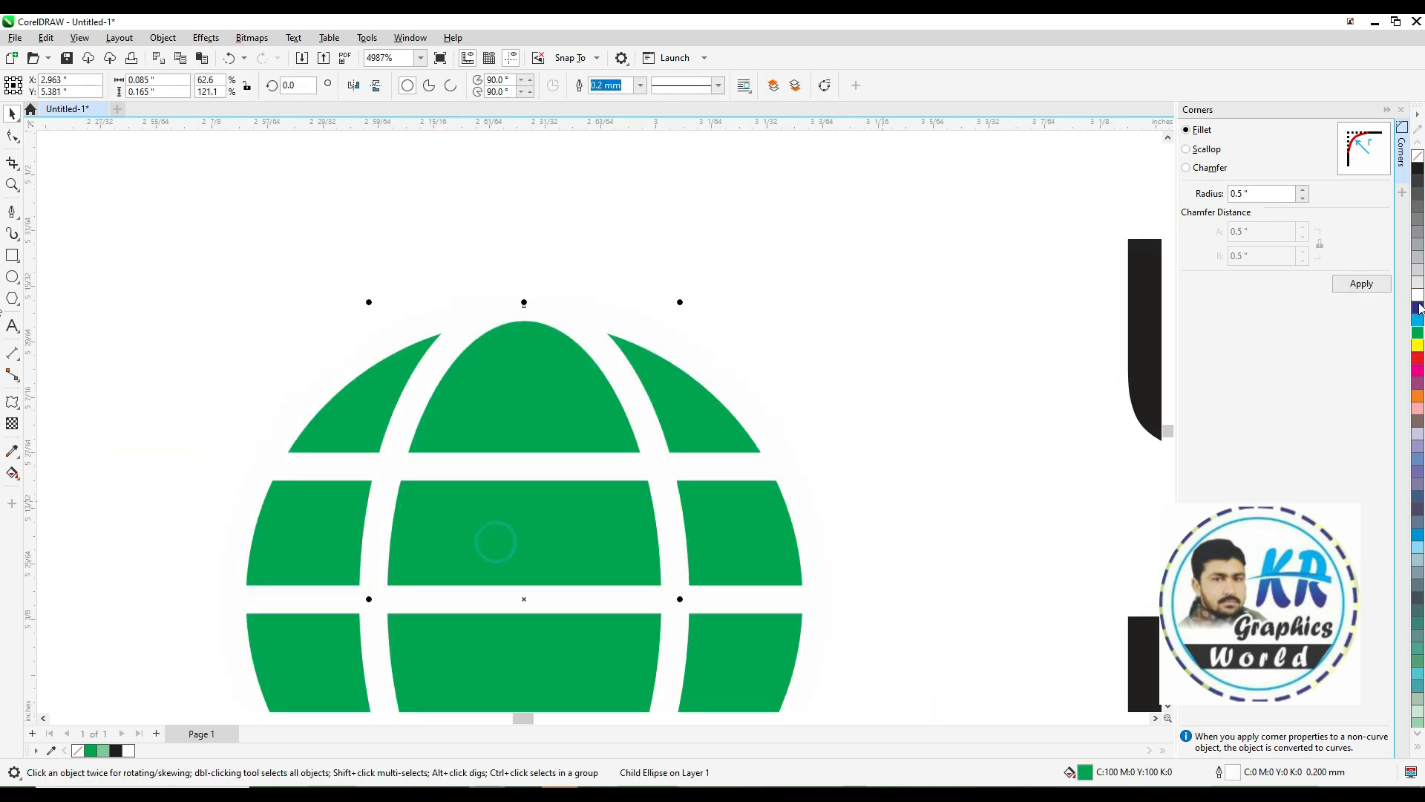
click(1417, 167)
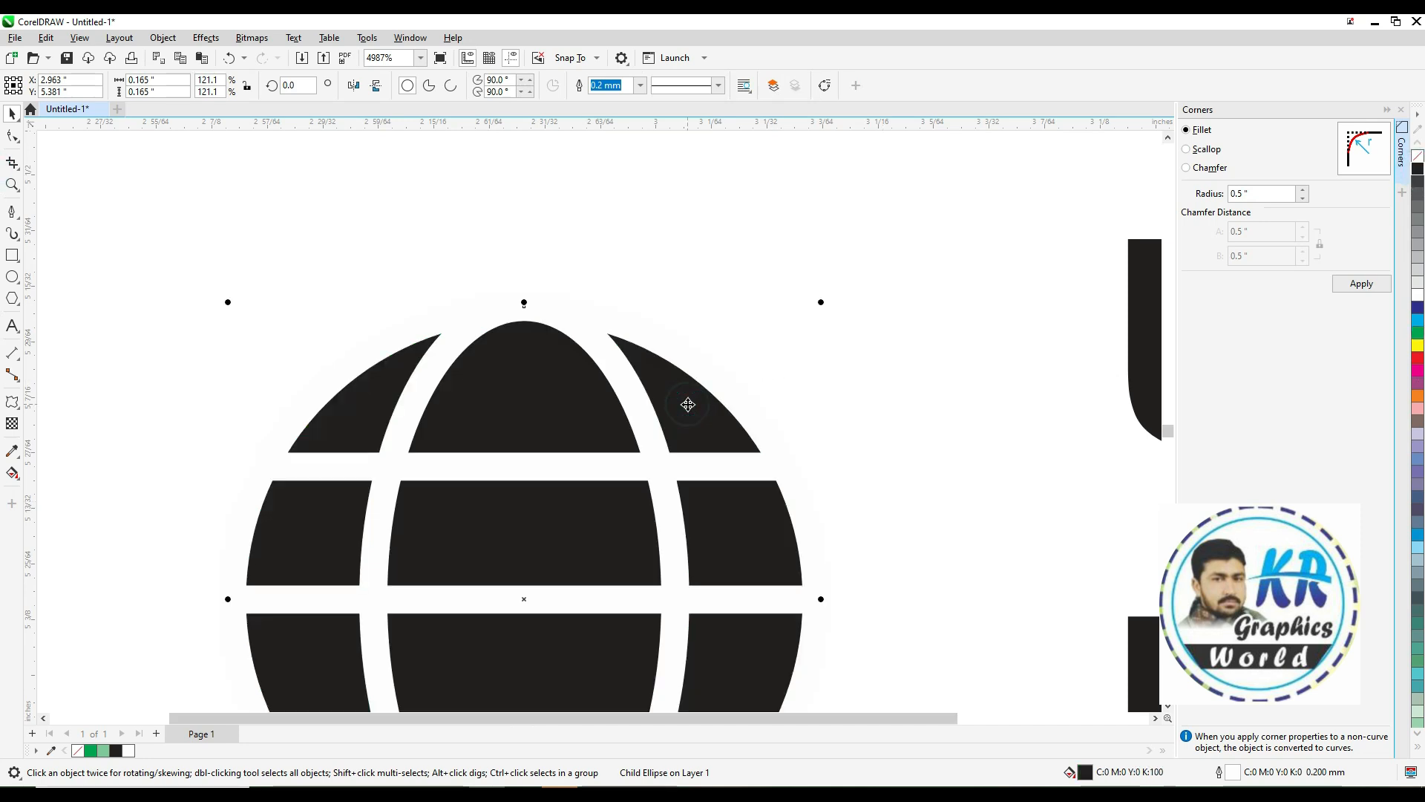
key(F4)
click(342, 613)
Apply a linear gradient fill to the phone icon
drag(442, 560, 870, 688)
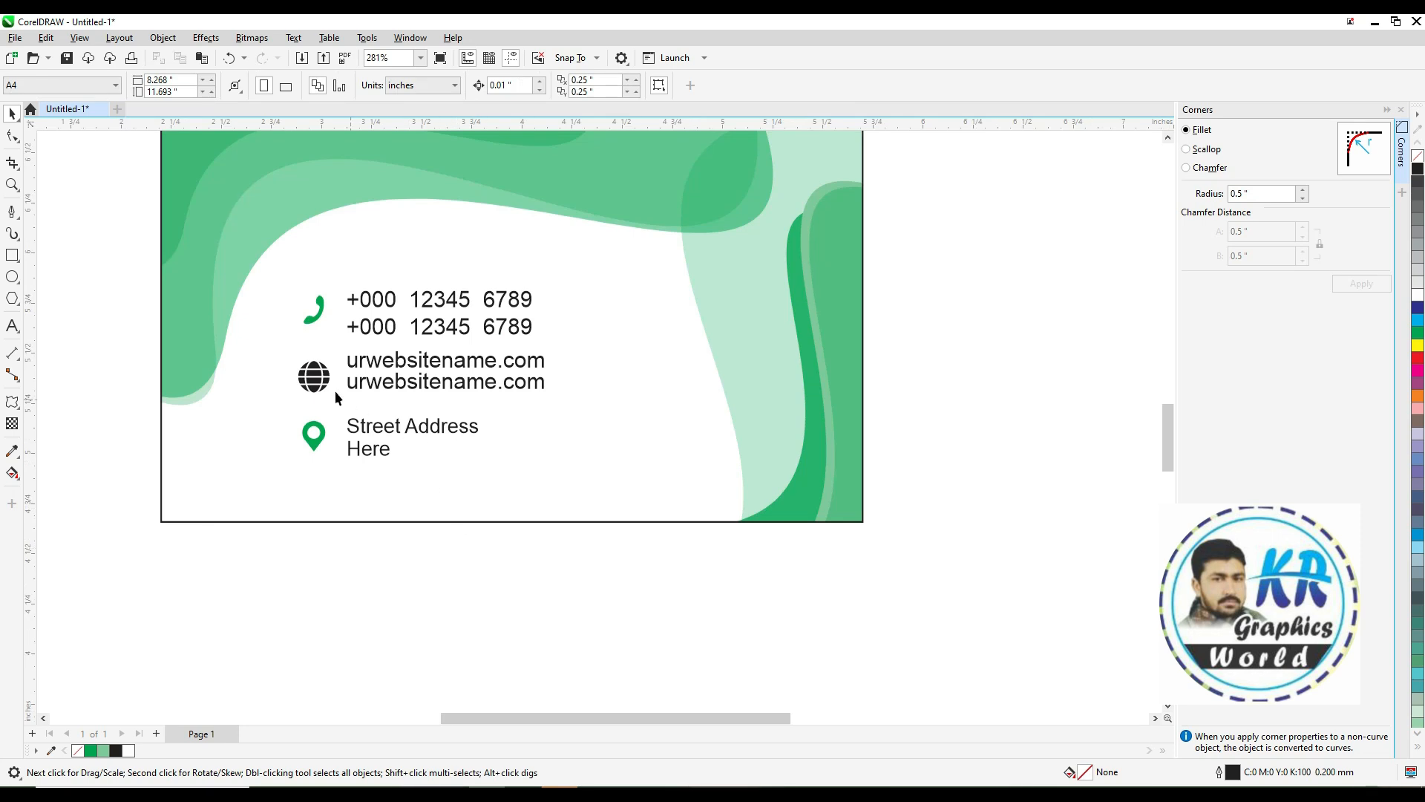
key(z)
drag(450, 413, 450, 414)
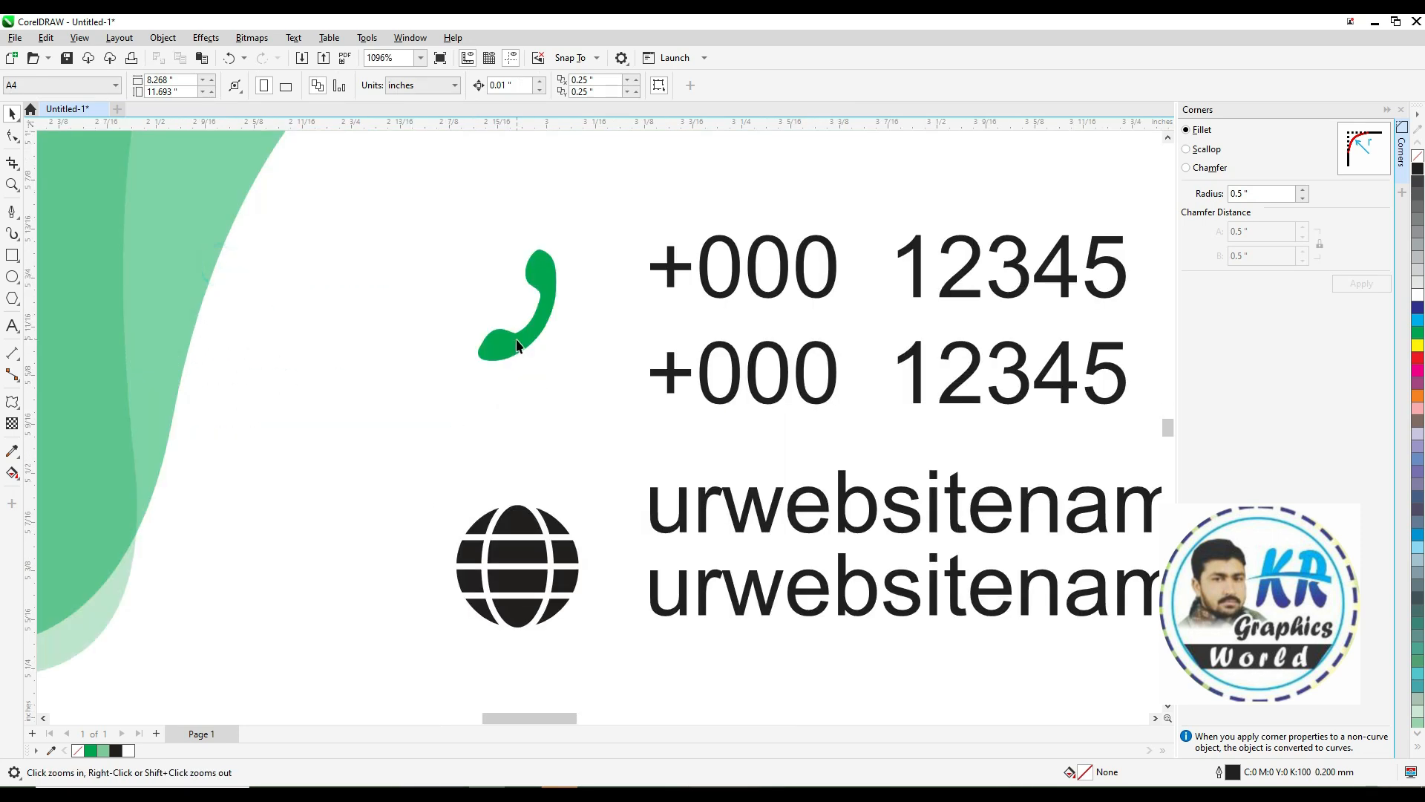
key(space)
click(517, 345)
key(g)
drag(520, 348, 554, 265)
drag(730, 241, 544, 257)
Apply a vertical gradient to the location pin, dark at the top fading to green at the bottom
scroll(554, 492, down, 1)
key(F2)
drag(416, 576, 665, 711)
click(562, 481)
drag(573, 488, 573, 307)
drag(1418, 174, 575, 309)
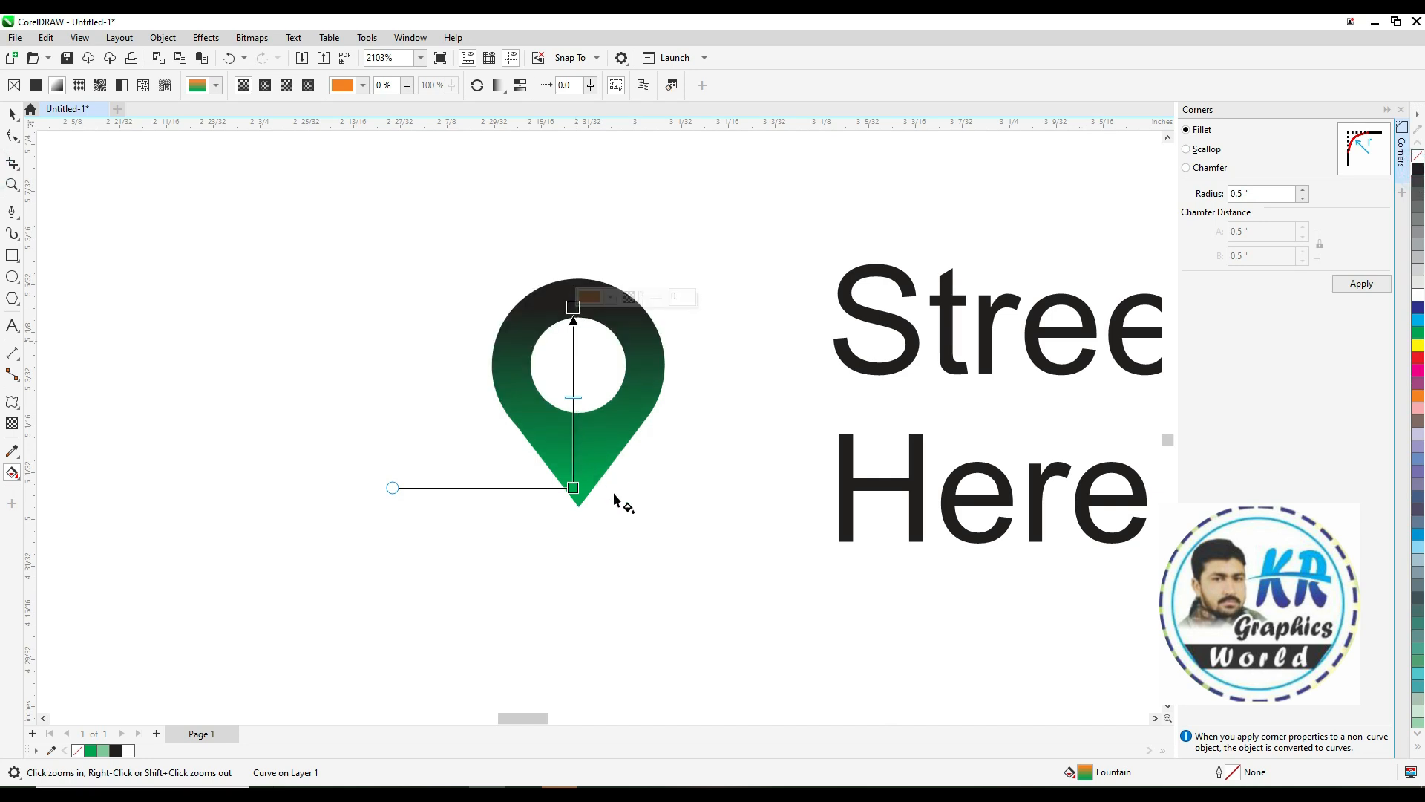
Select both business card sides and move them upward on the page
key(F4)
key(space)
click(869, 565)
key(F2)
drag(811, 362, 466, 706)
click(930, 552)
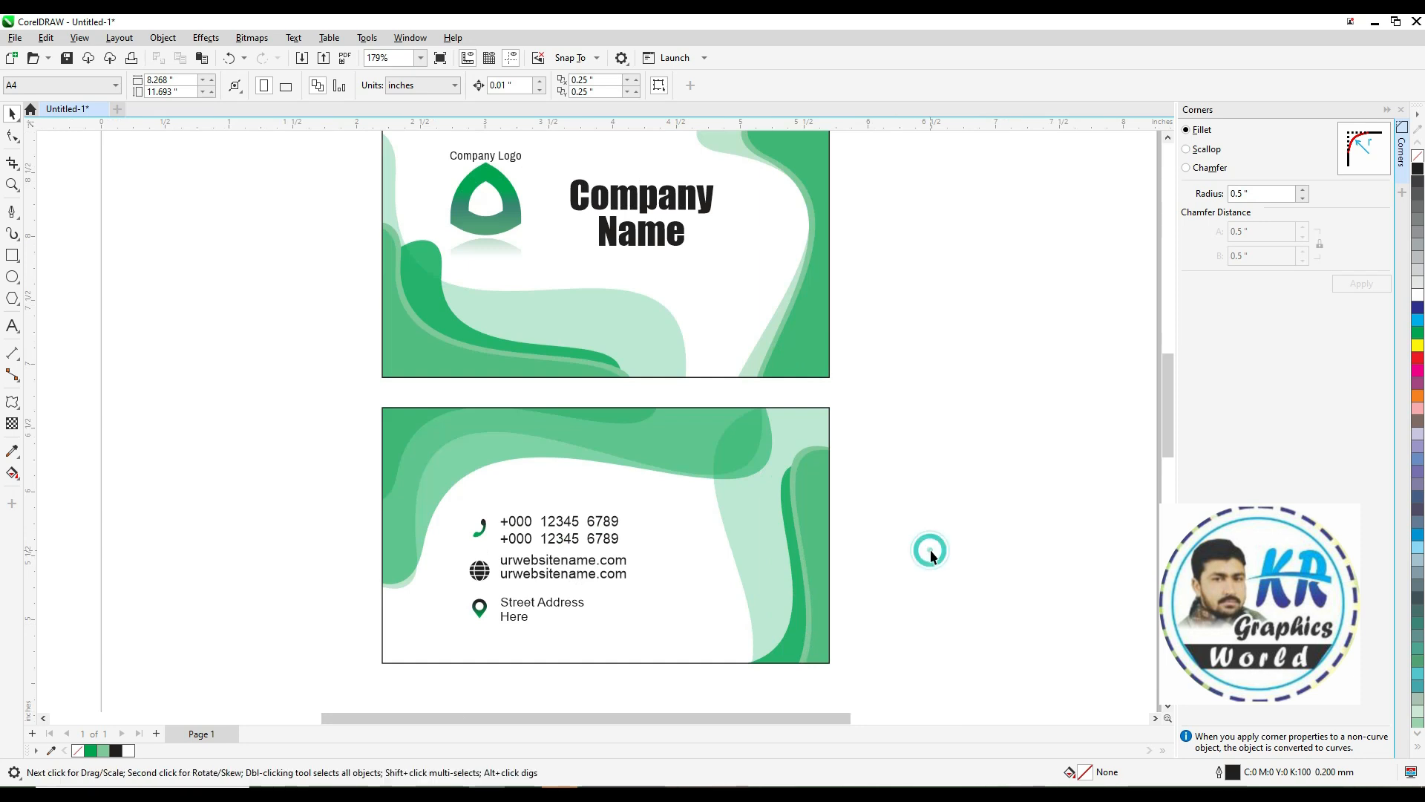
click(747, 578)
click(889, 558)
key(F4)
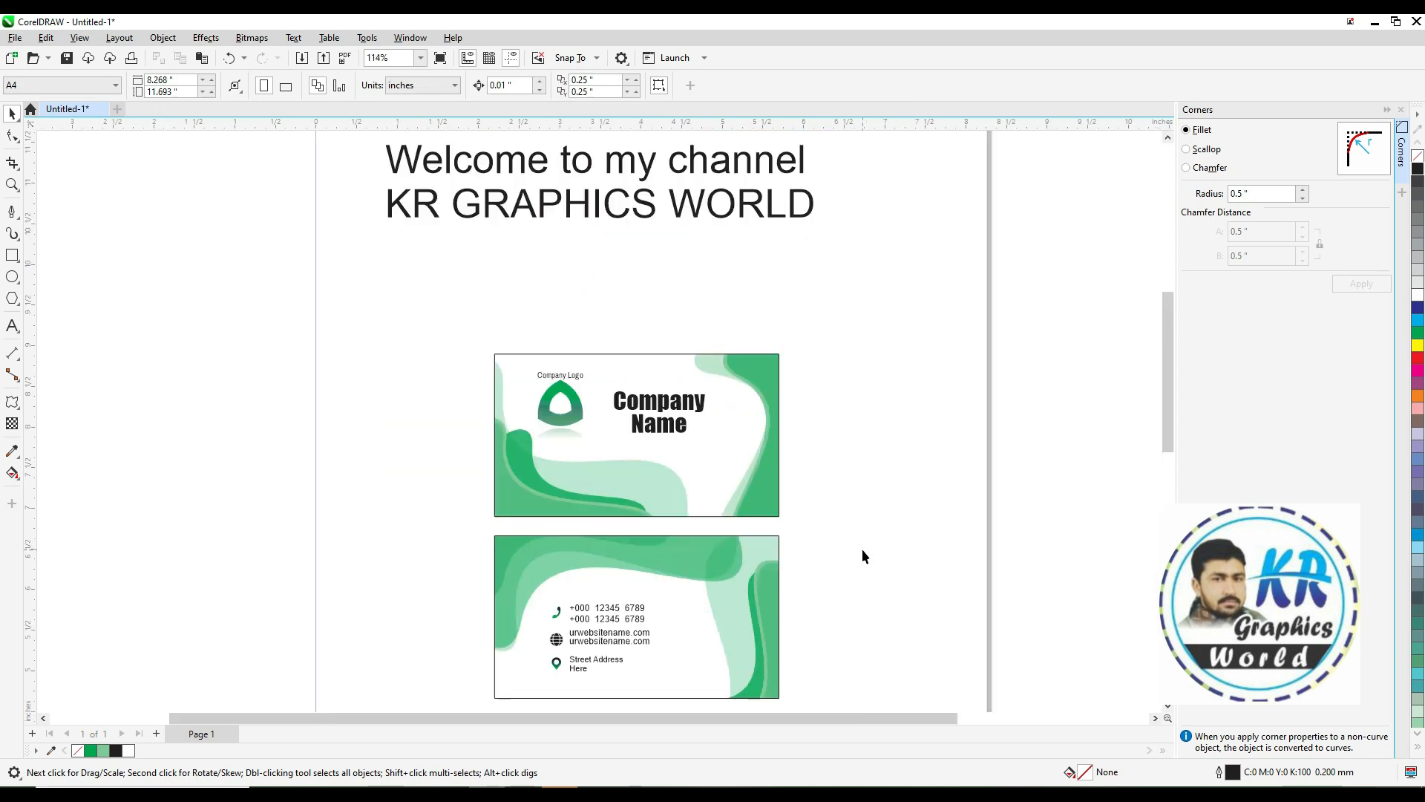
drag(434, 305, 872, 733)
drag(651, 449, 650, 343)
Remove the outlines from both card sides and close the Corners docker
click(919, 395)
key(F4)
click(795, 577)
shift+click(813, 378)
right_click(1417, 156)
click(1400, 109)
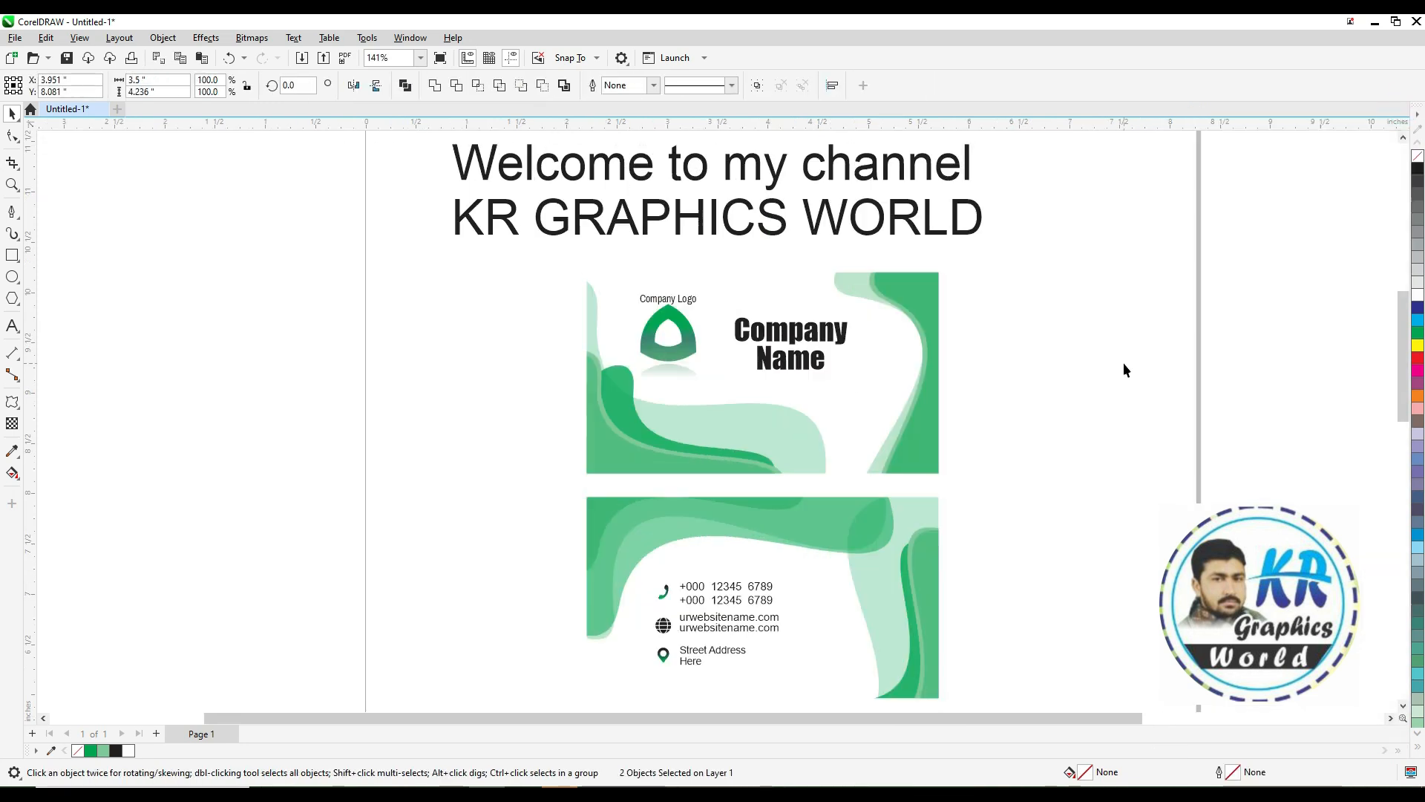
Duplicate the welcome heading below the cards and open the copy for text editing
click(1123, 363)
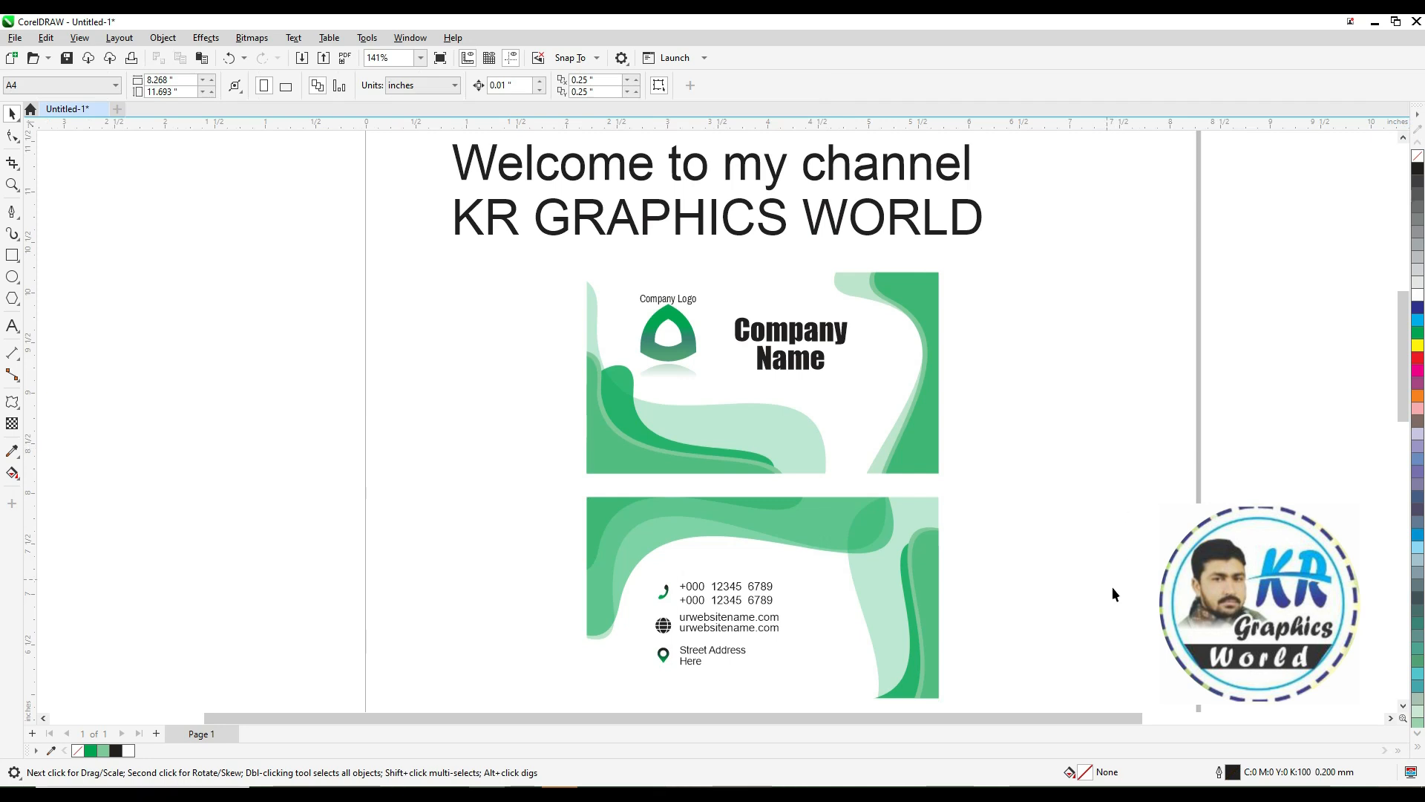
scroll(1109, 605, down, 1)
key(F2)
drag(1135, 712, 1153, 724)
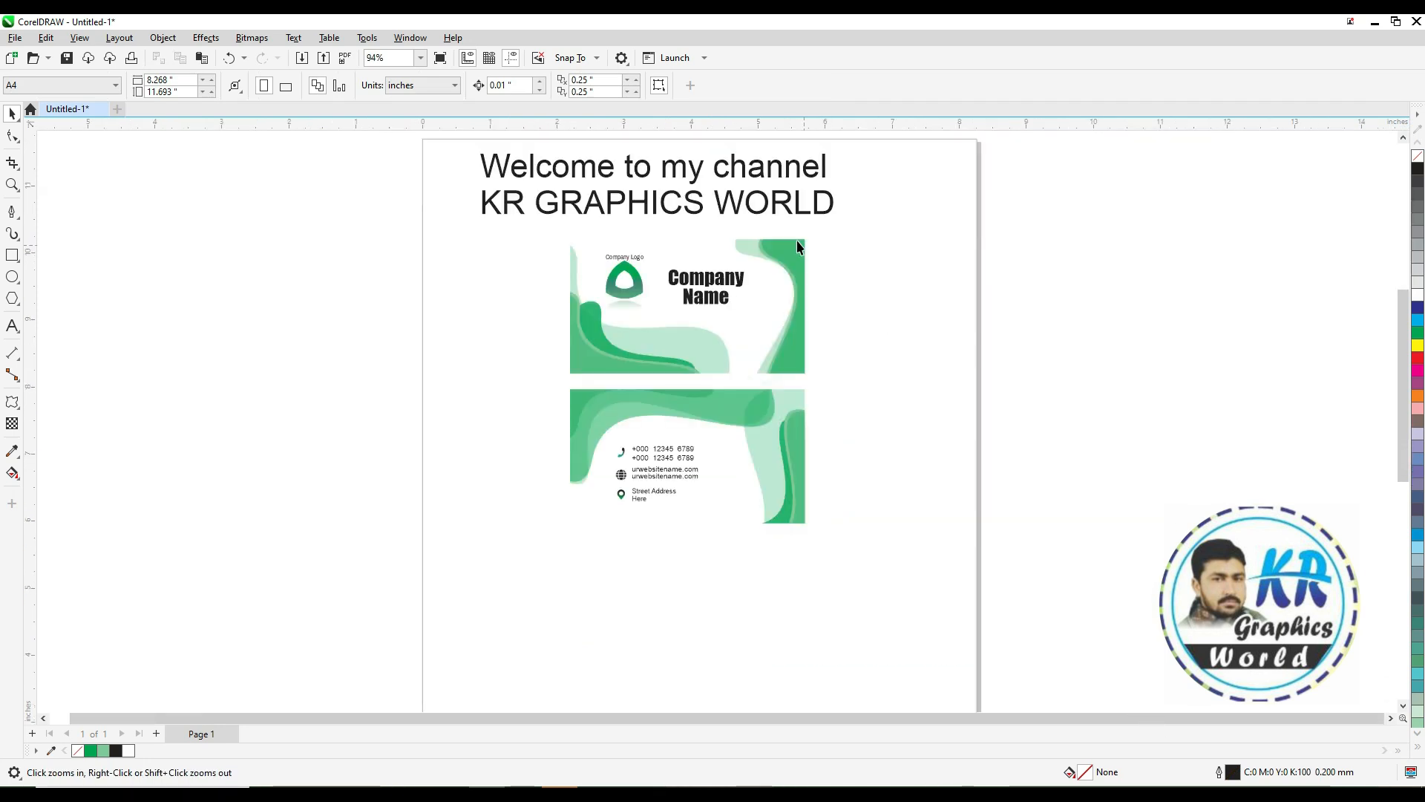
drag(741, 210, 722, 593)
double_click(722, 594)
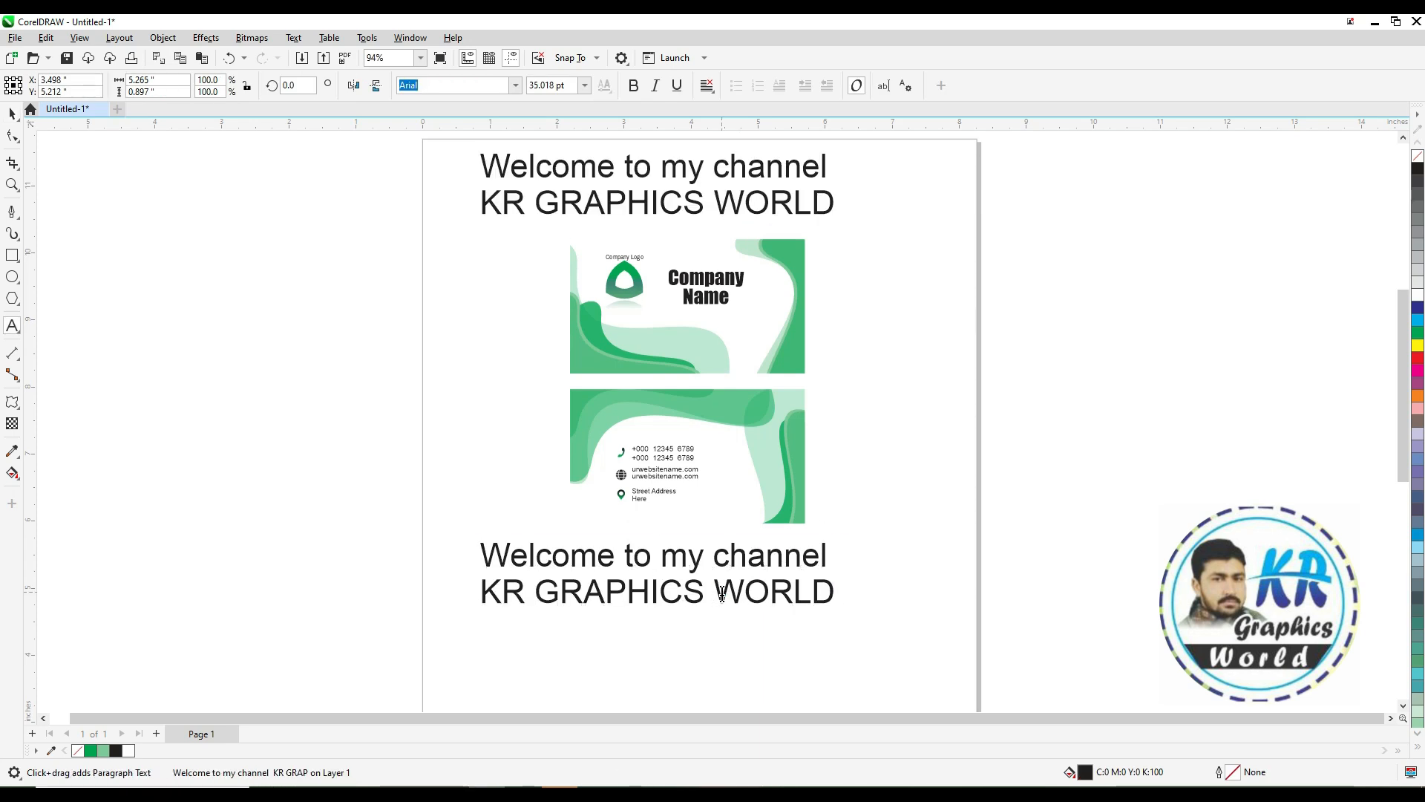
Replace the copied text with "Thanks for watching" and "Please Like Share & Subscribe" on two lines
key(ctrl+a)
text(Thank)
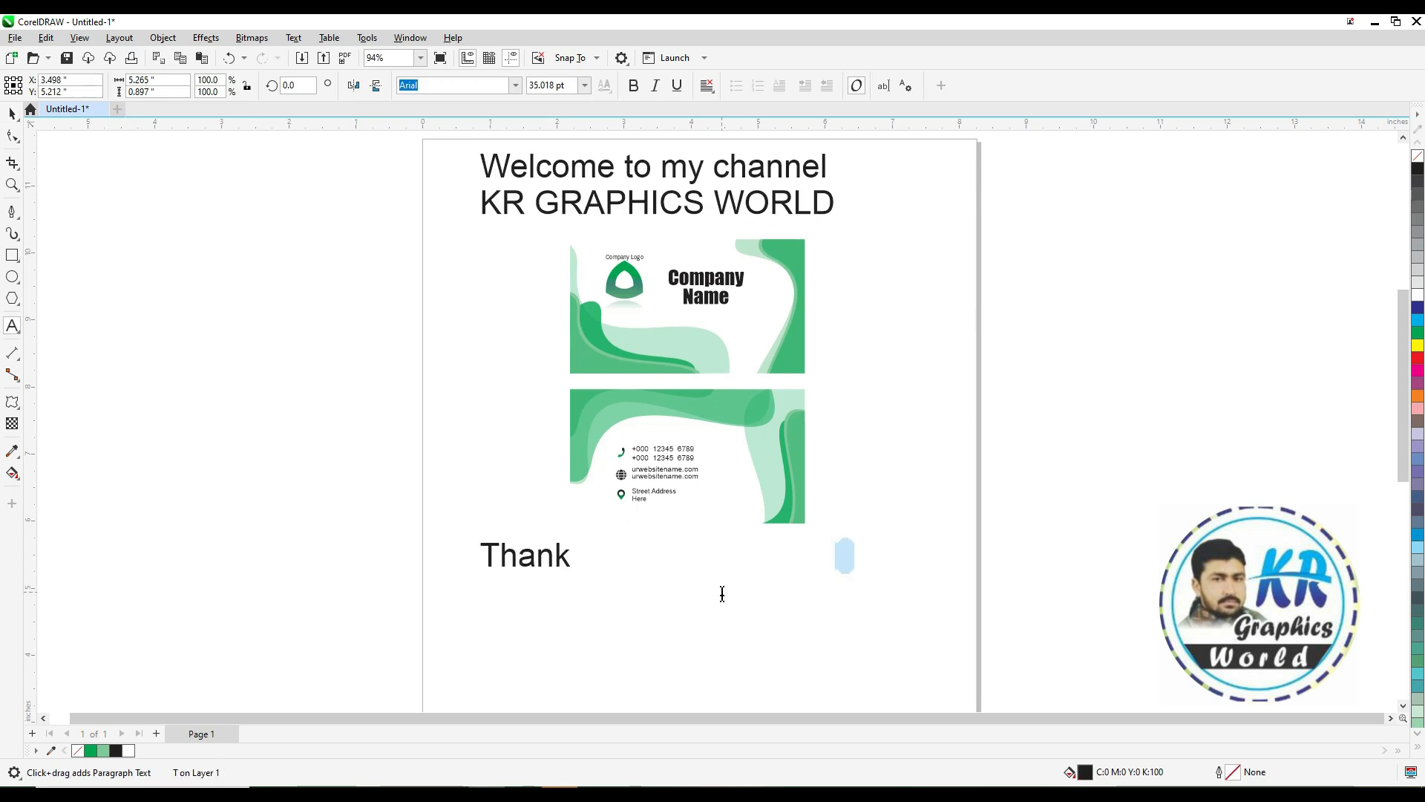
text(s wo)
key(BackSpace)
key(BackSpace)
text(for watching)
key(BackSpace)
text(ng)
key(Return)
text(Please Like Share )
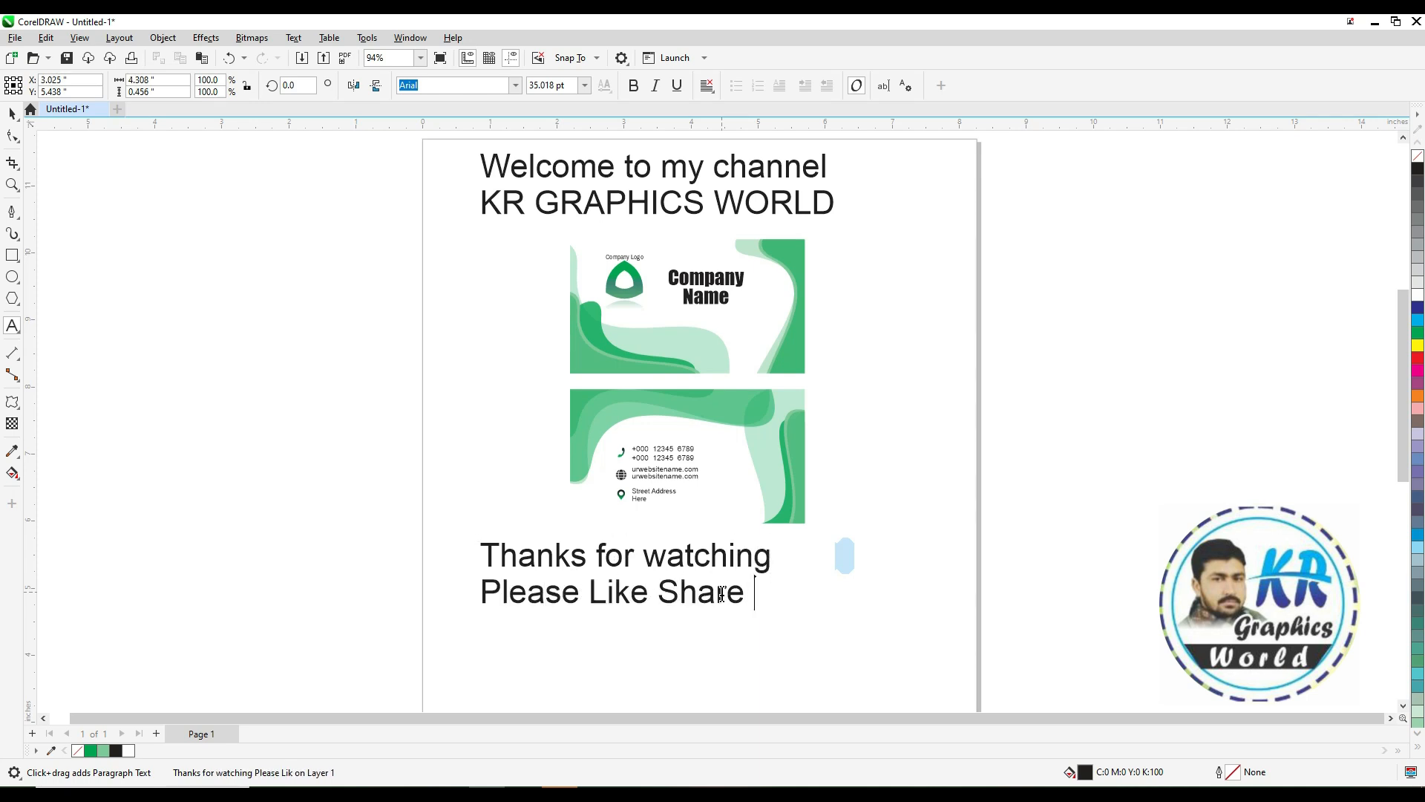
text(& Subsc)
Center-align the closing text
key(ctrl+space)
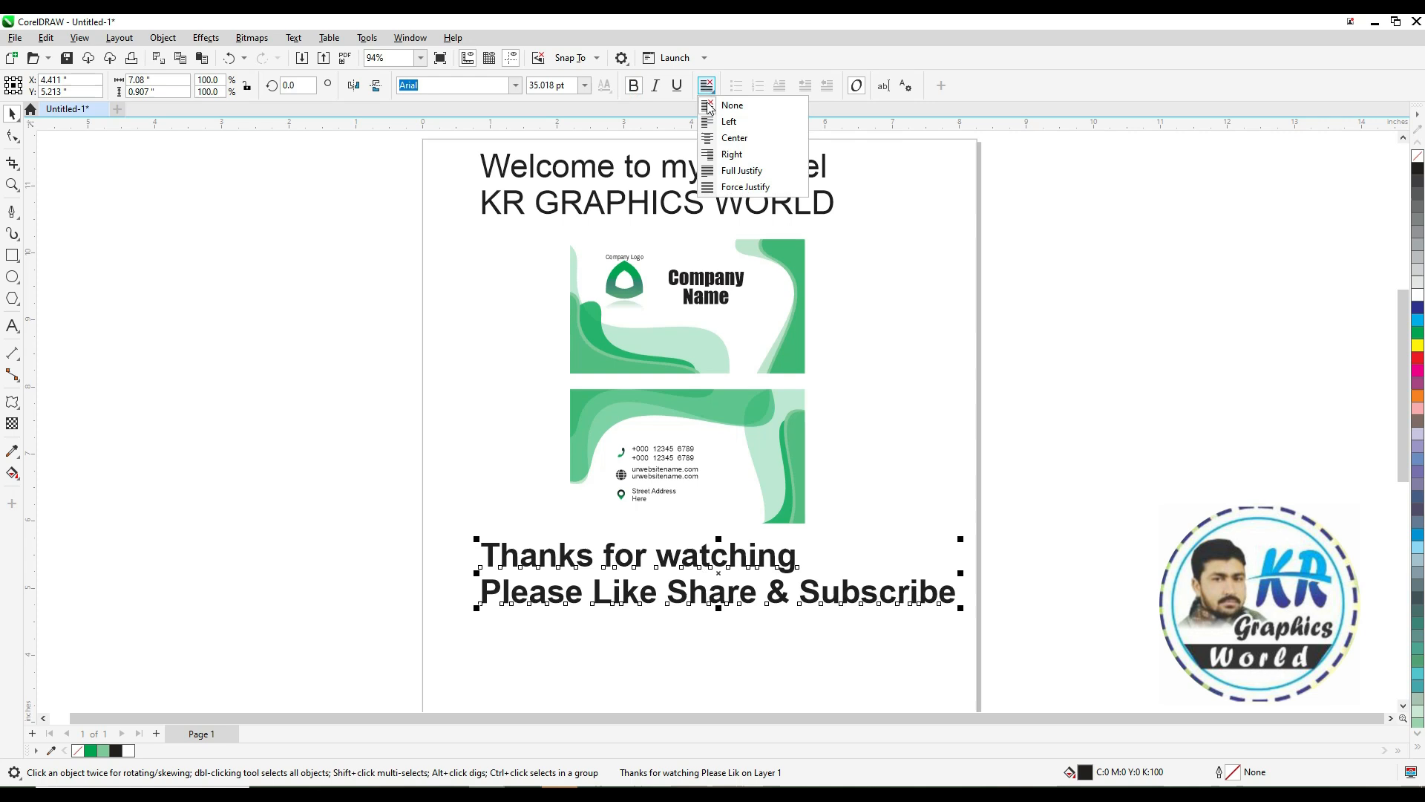
click(719, 138)
click(897, 462)
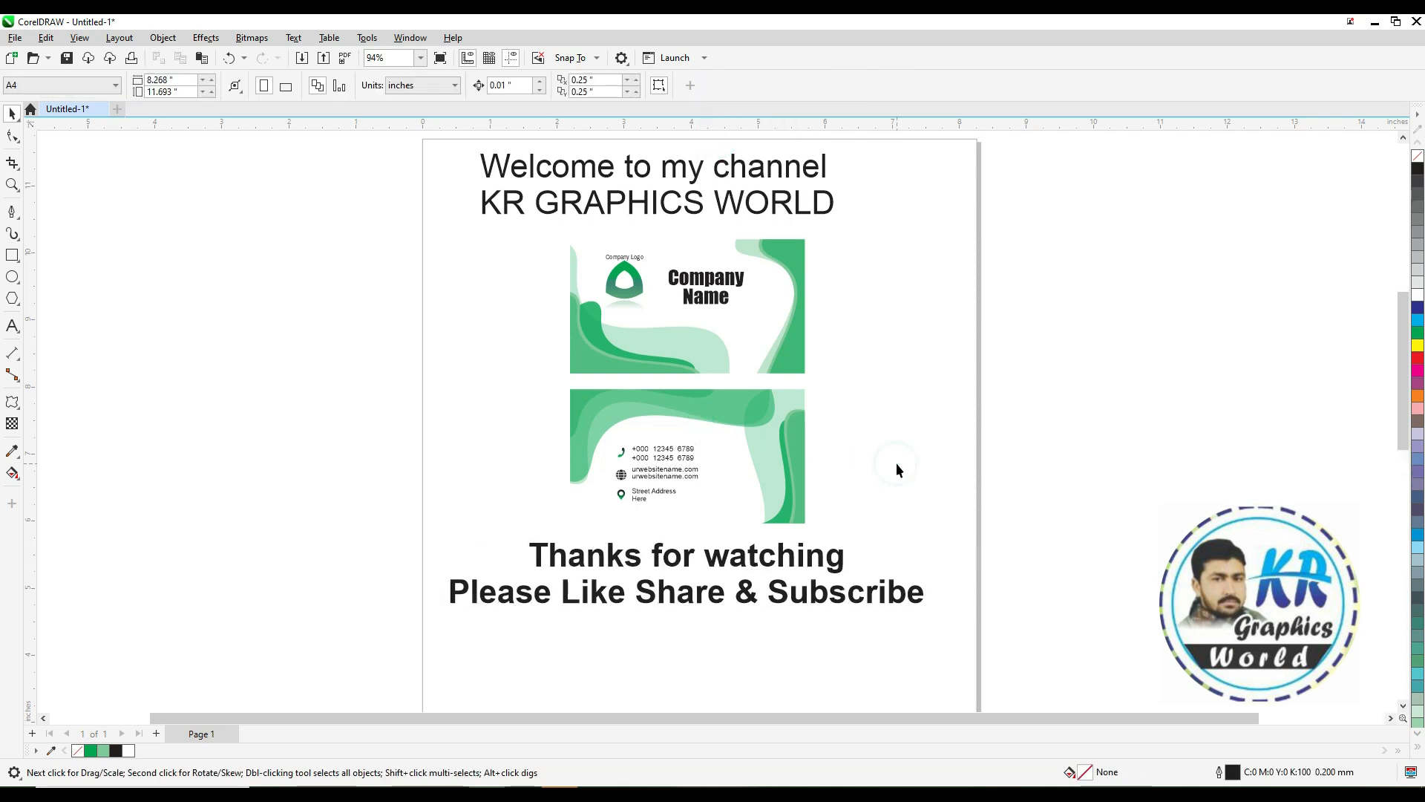